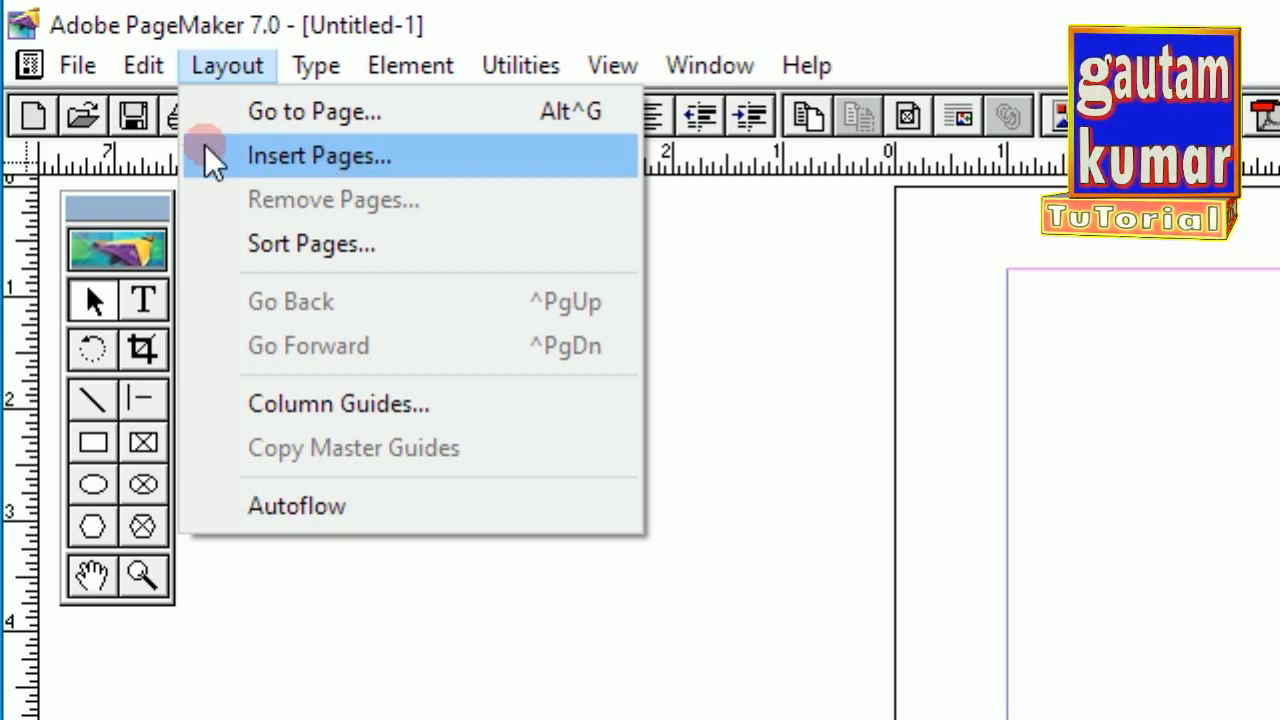
# Open the new publication's document setup to view its number of pages setting, and cancel it
pyautogui.moveTo(100, 68)
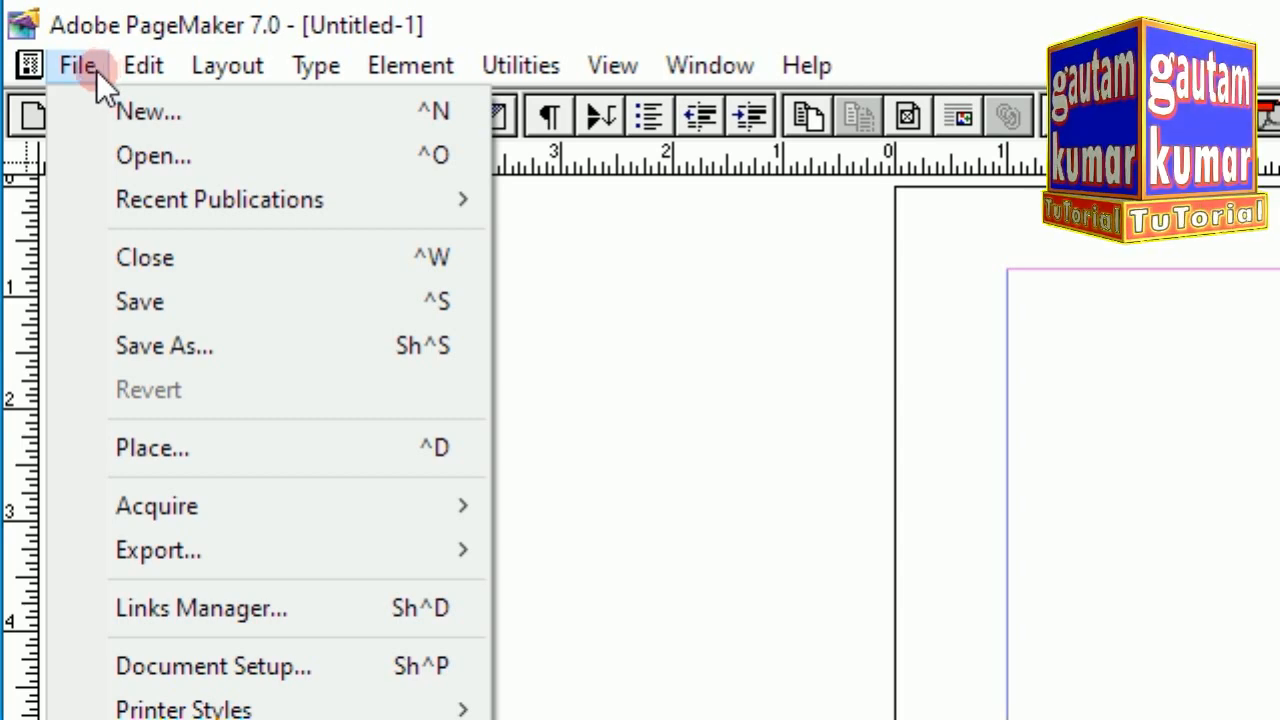
pyautogui.click(174, 114)
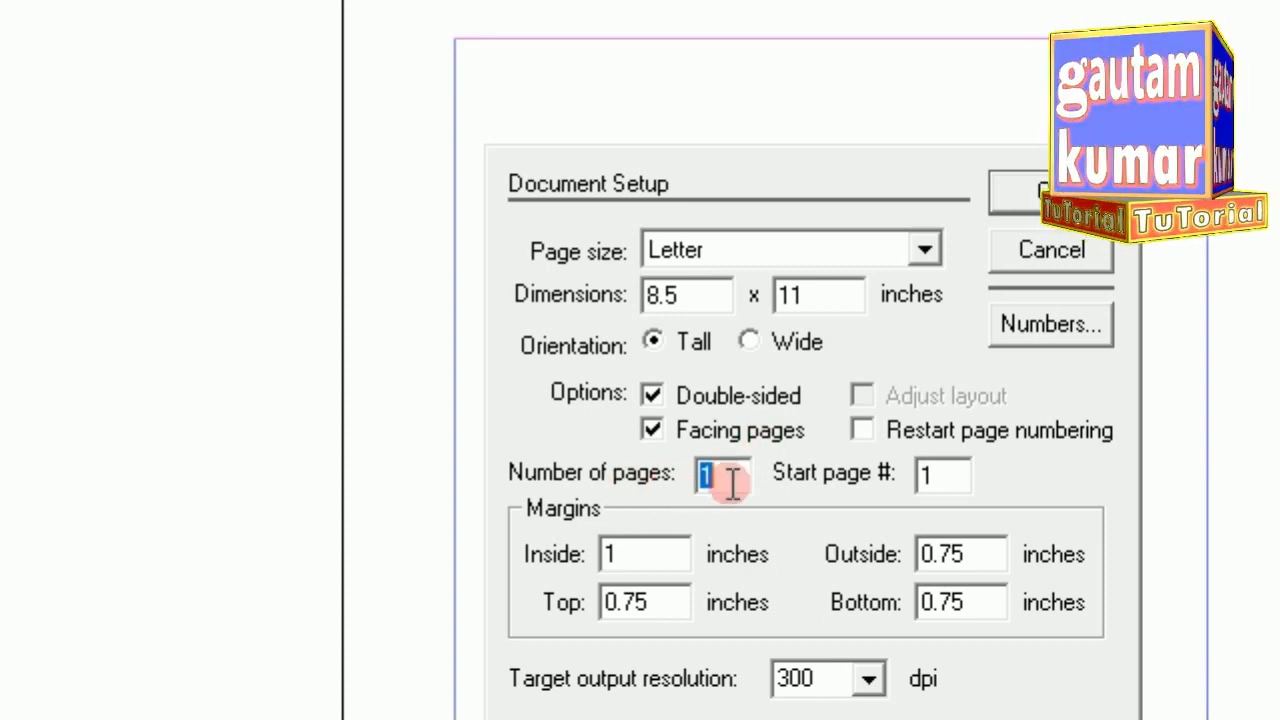
pyautogui.click(1022, 258)
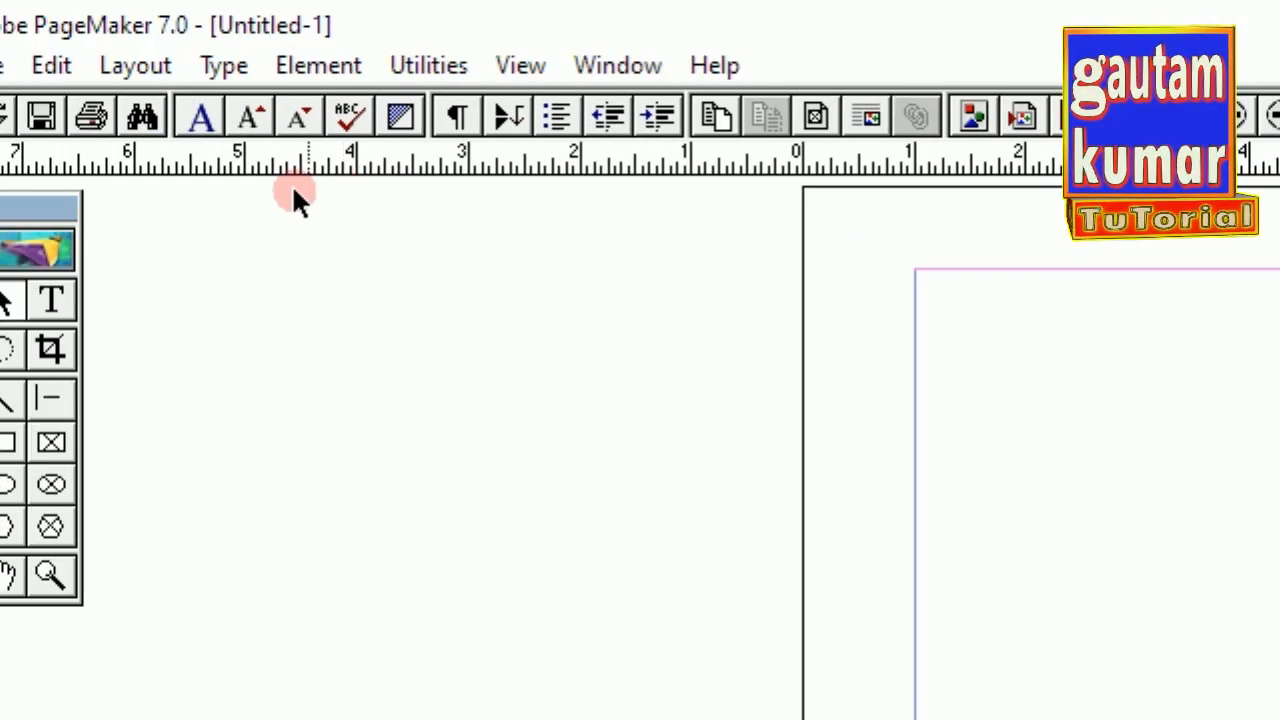
# Insert 9 pages after the current page, using the Document Master
pyautogui.click(136, 66)
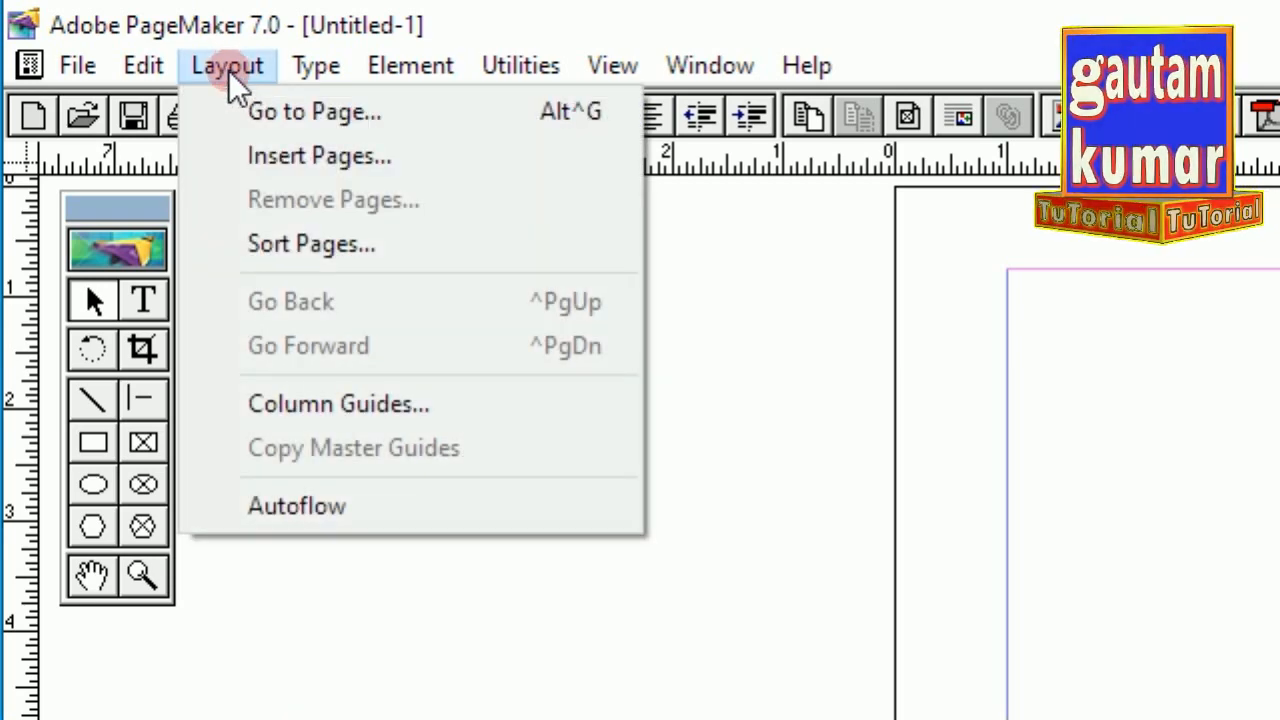
pyautogui.click(362, 160)
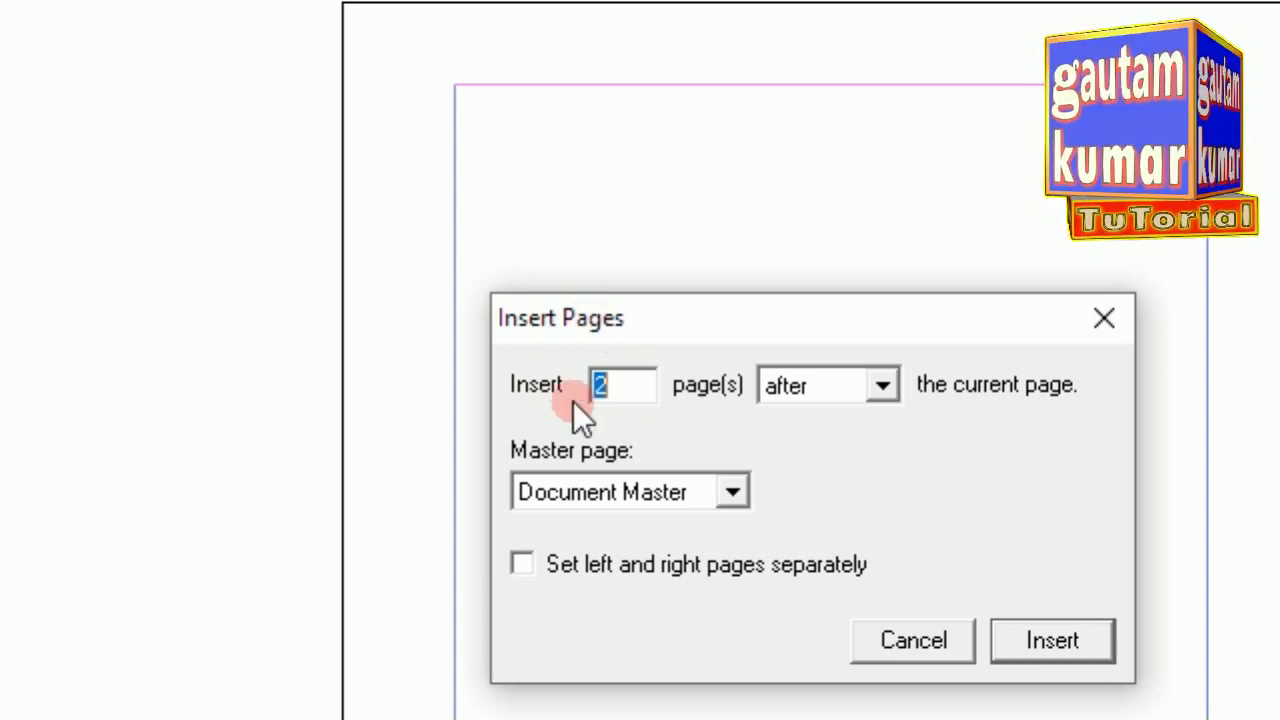
pyautogui.moveTo(648, 384); pyautogui.dragTo(589, 397)
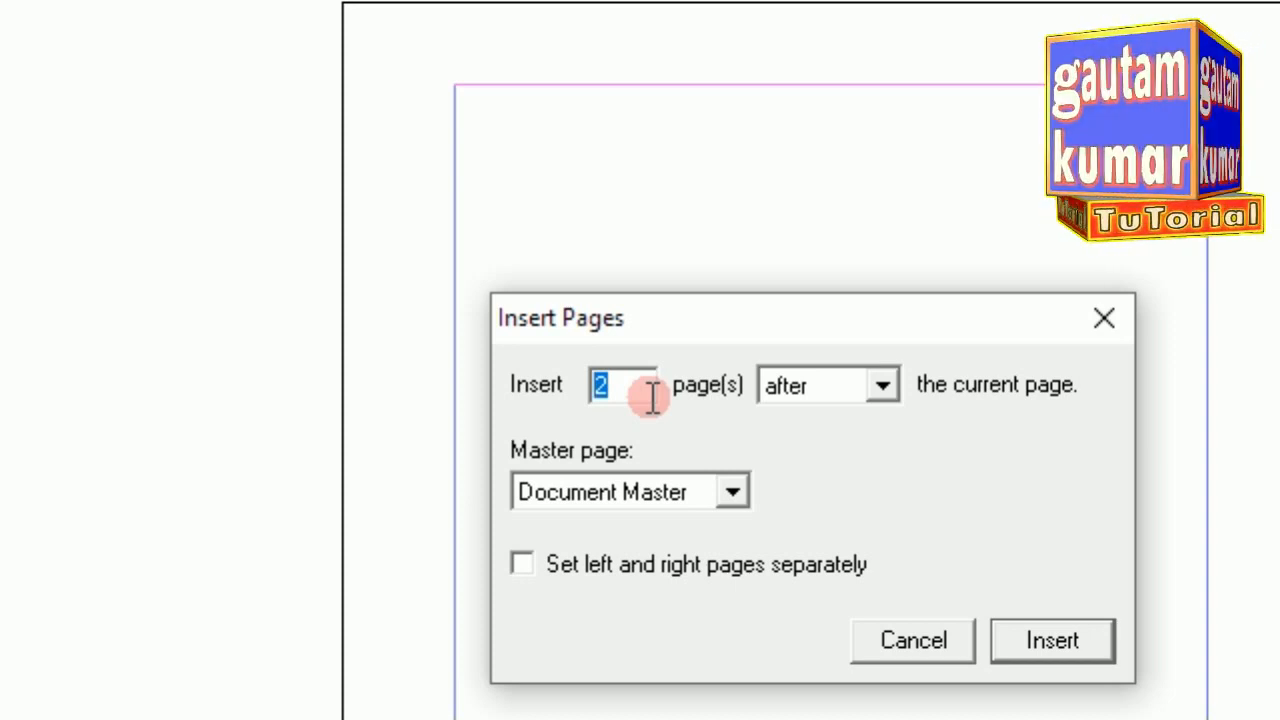
pyautogui.write('9')
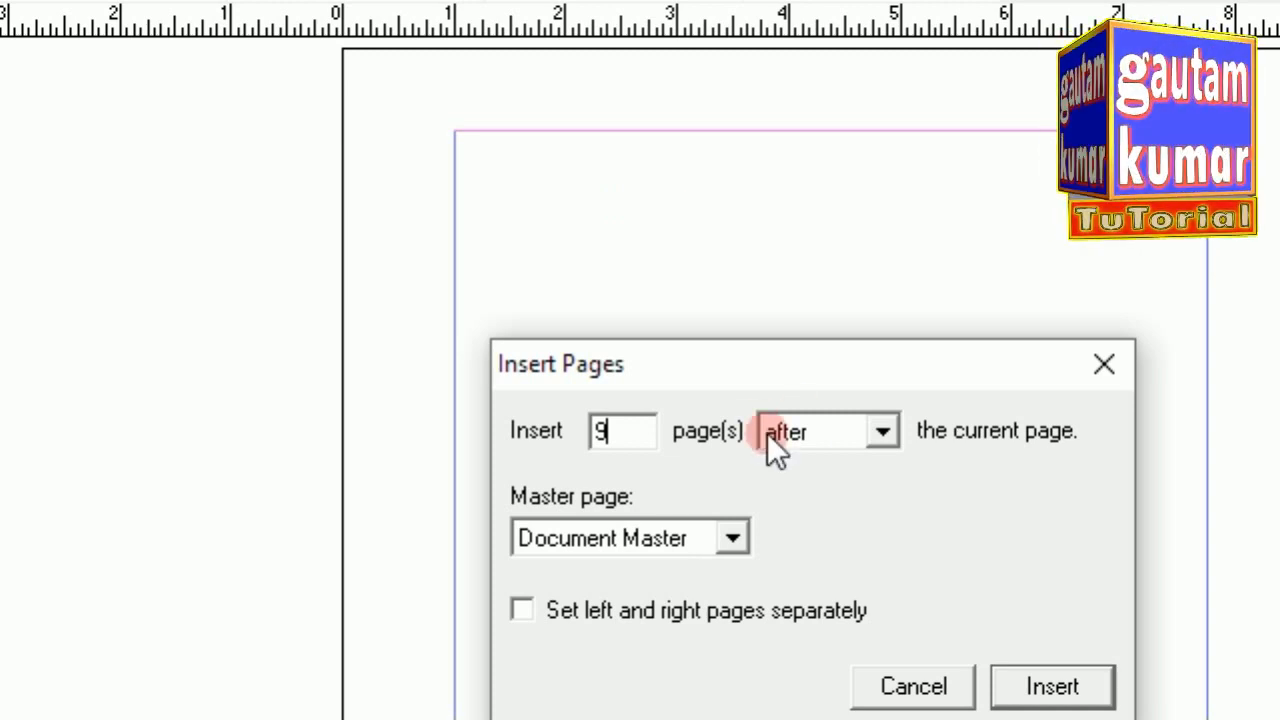
pyautogui.click(881, 438)
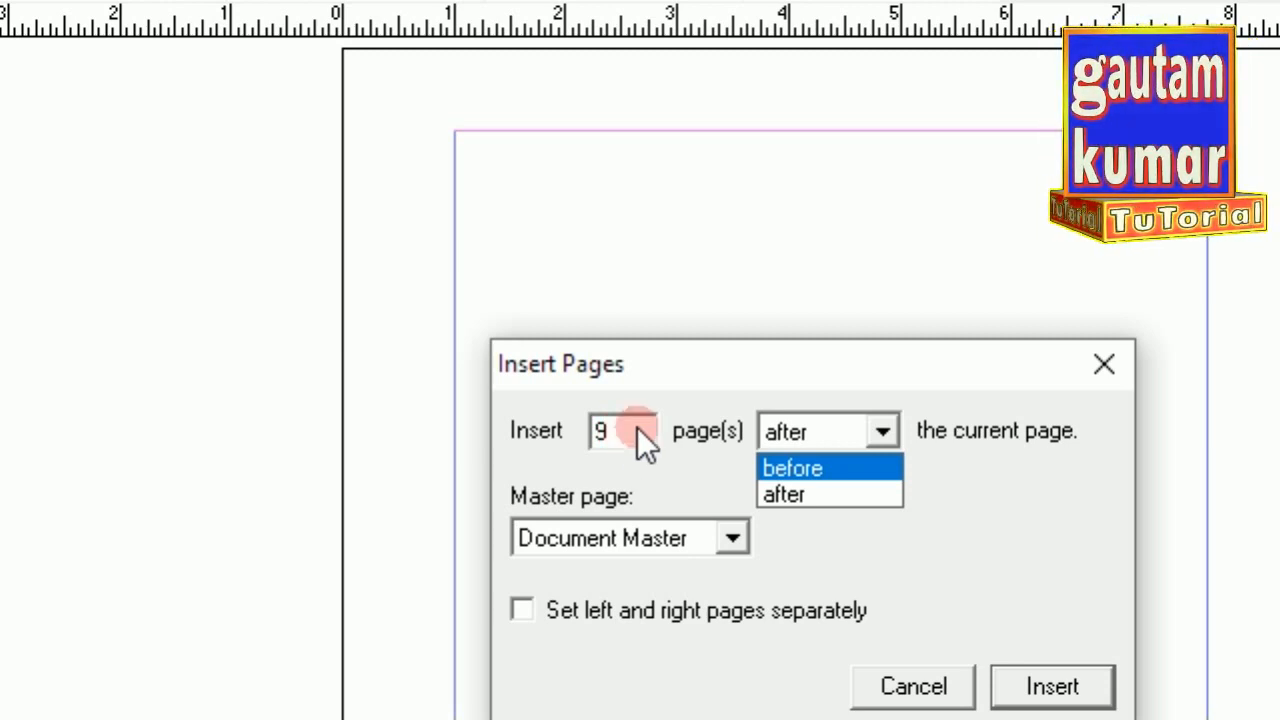
pyautogui.click(789, 489)
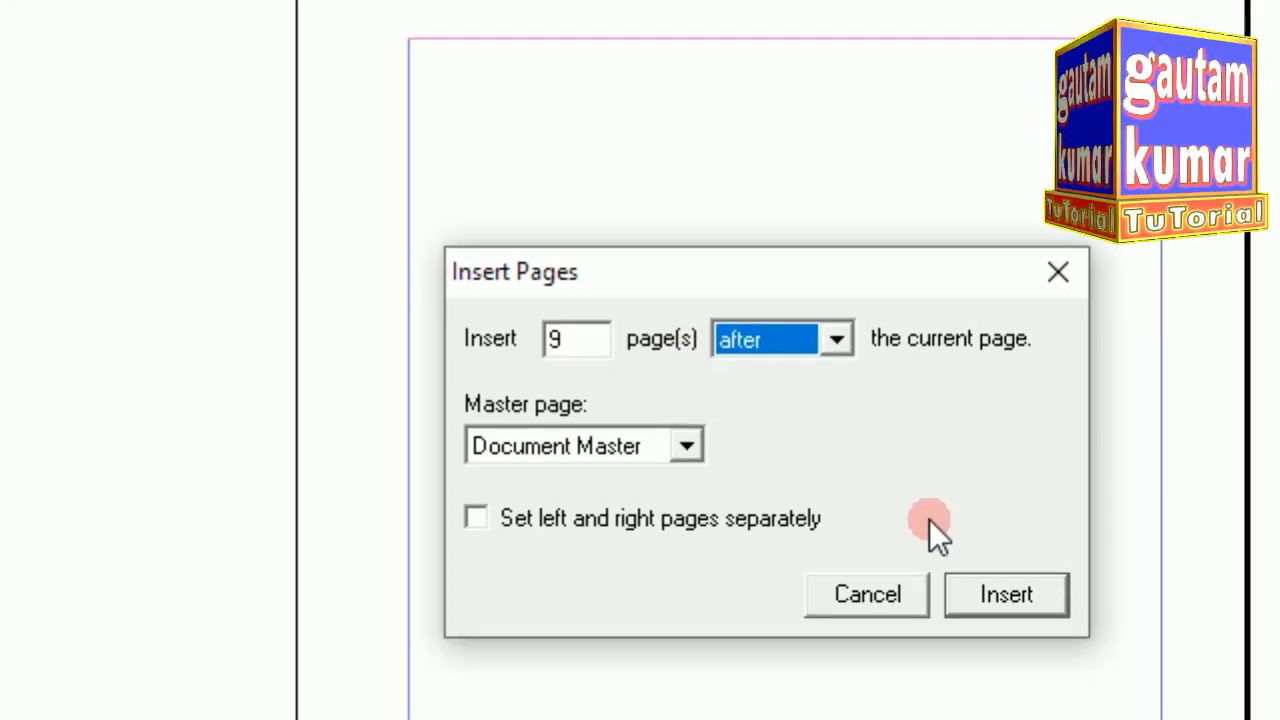
pyautogui.click(1040, 697)
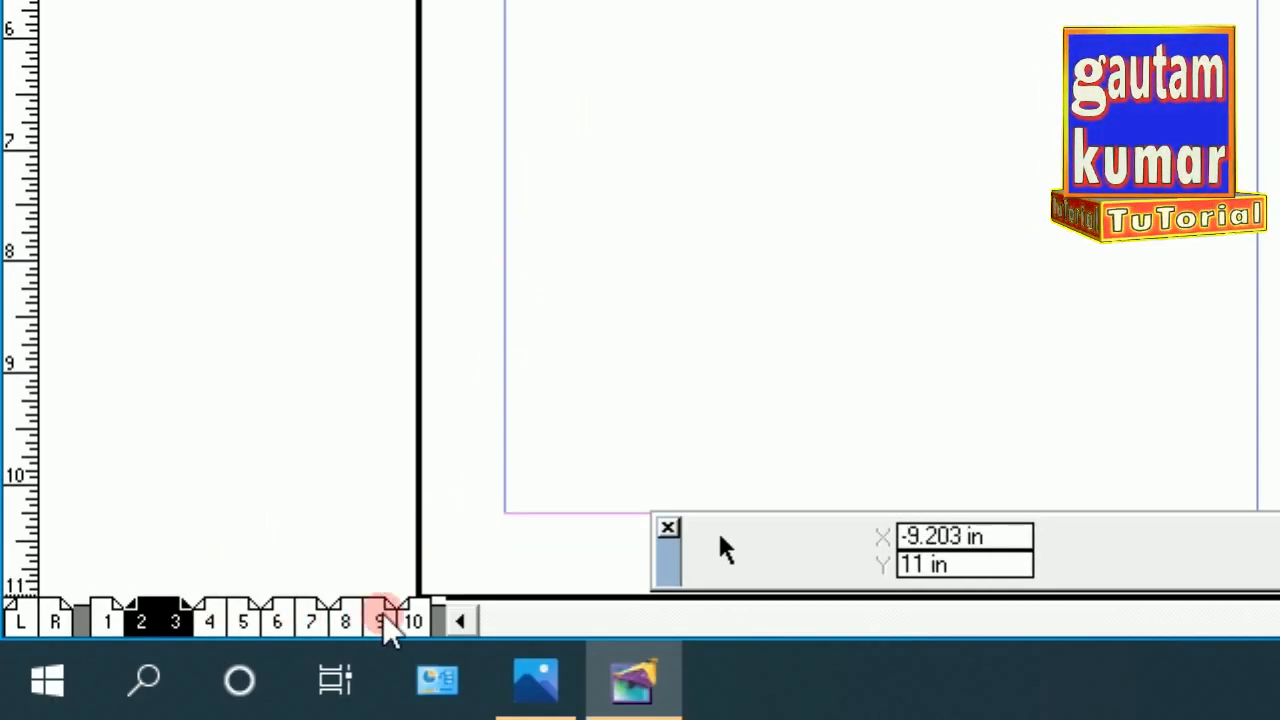
# Open the Insert Pages settings from the page 5 icon to view them, and cancel without inserting
pyautogui.click(238, 67)
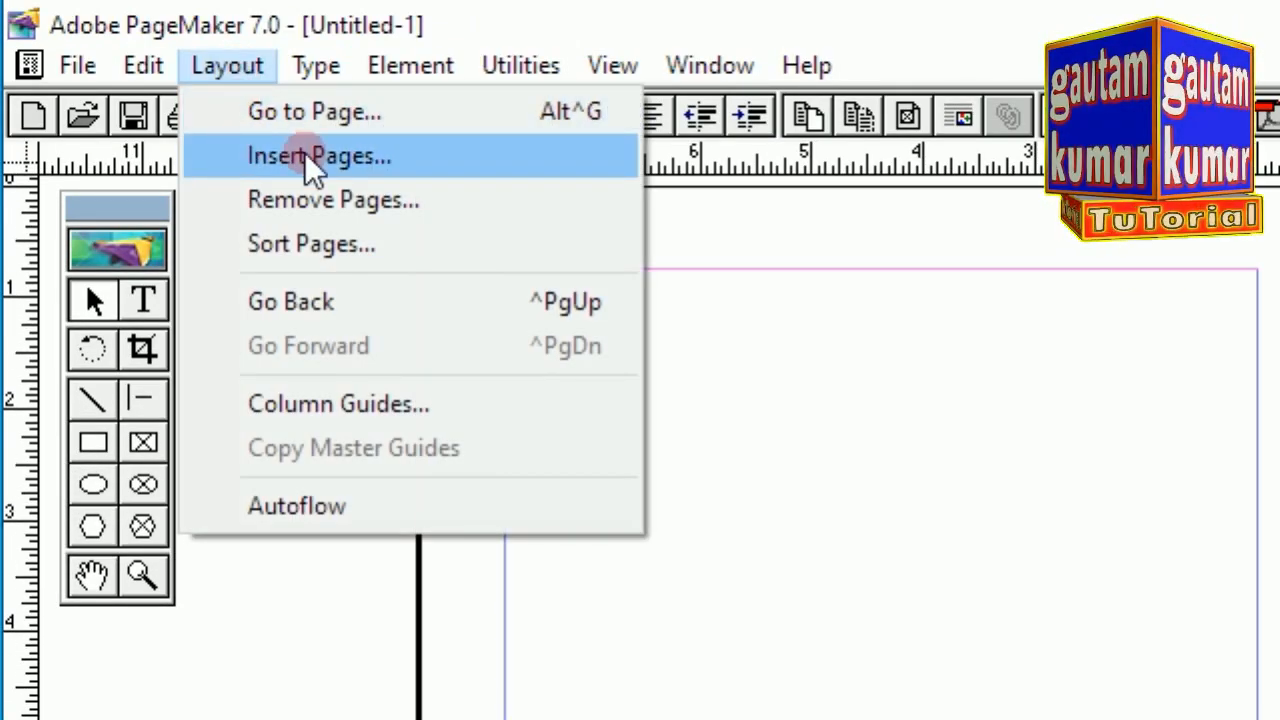
pyautogui.click(741, 234)
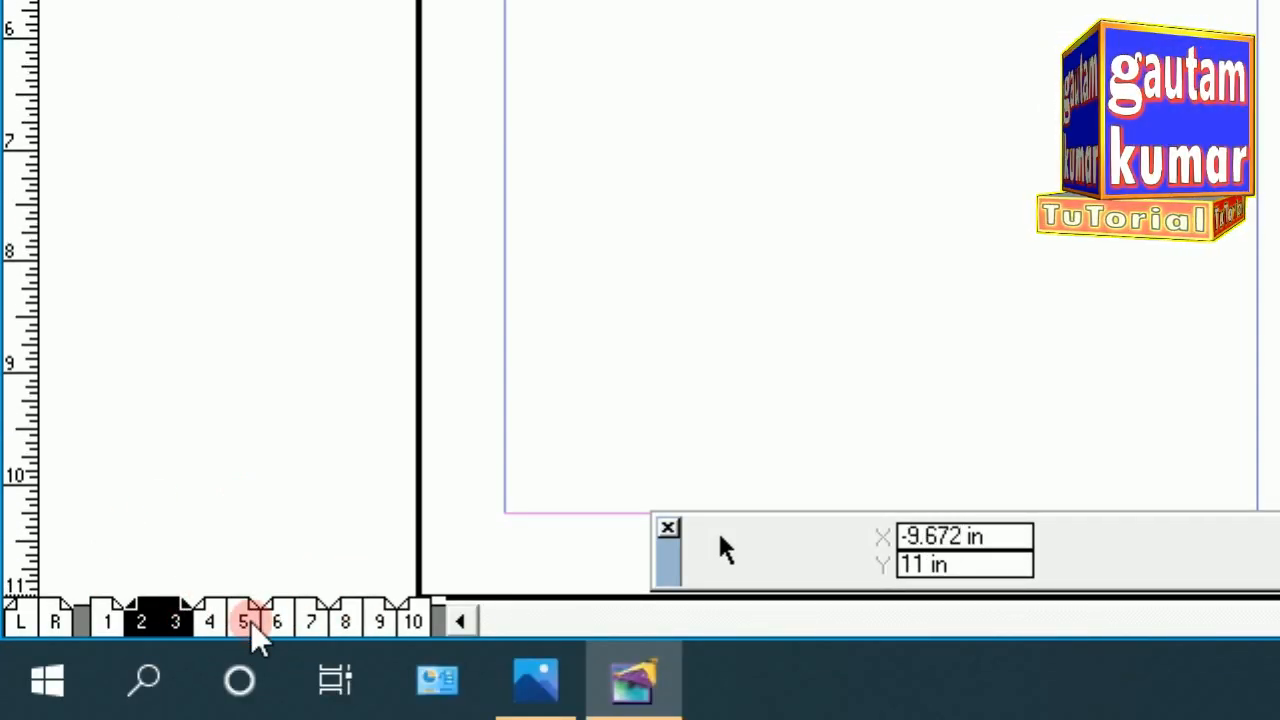
pyautogui.rightClick(245, 622)
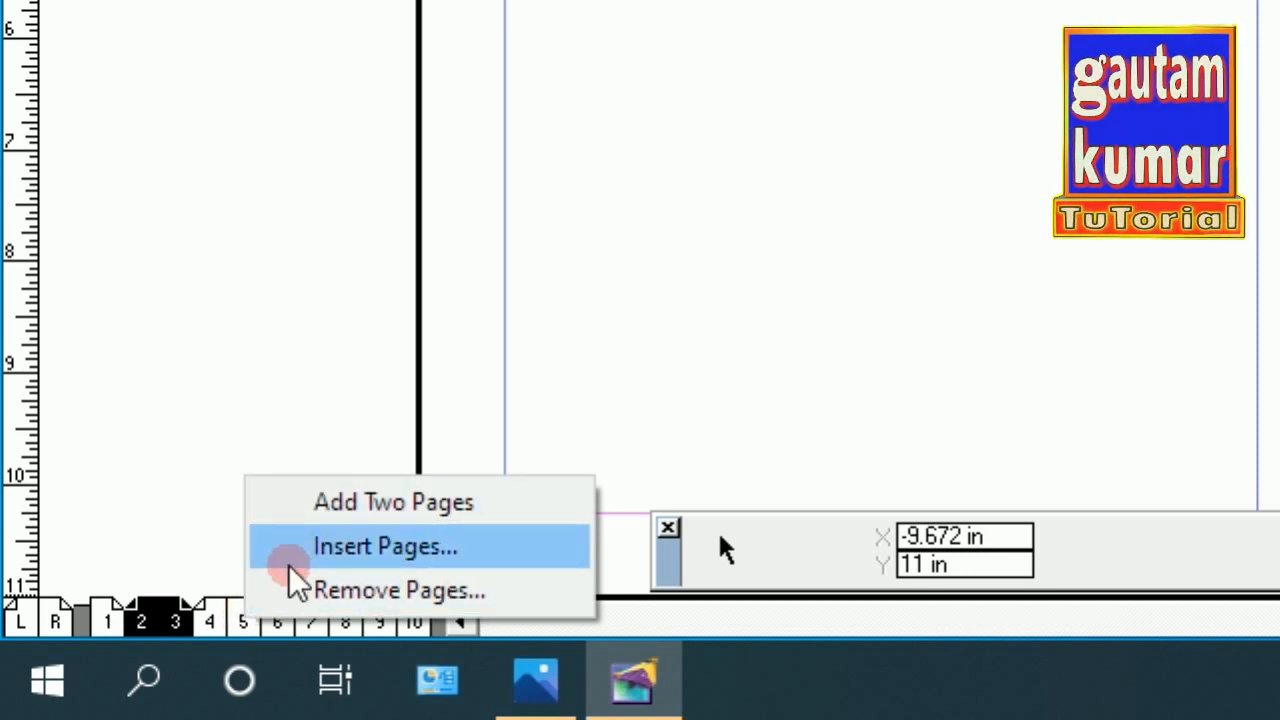
pyautogui.click(362, 548)
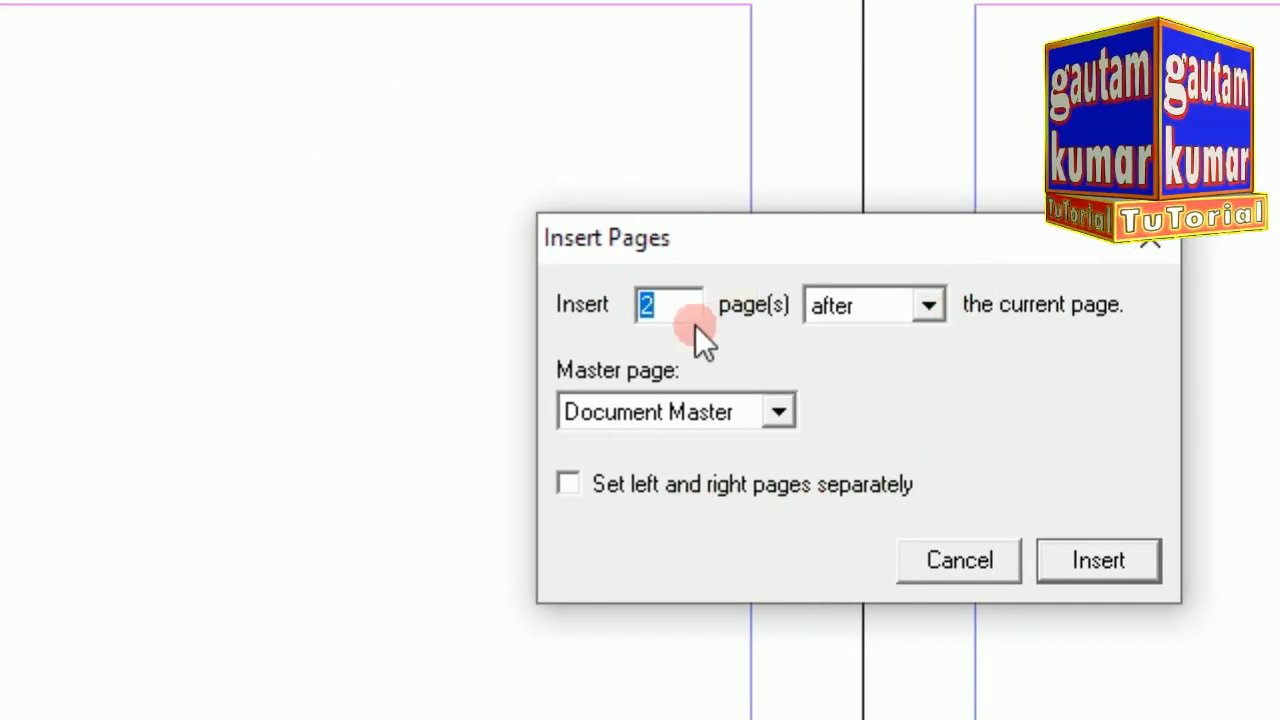
pyautogui.click(921, 515)
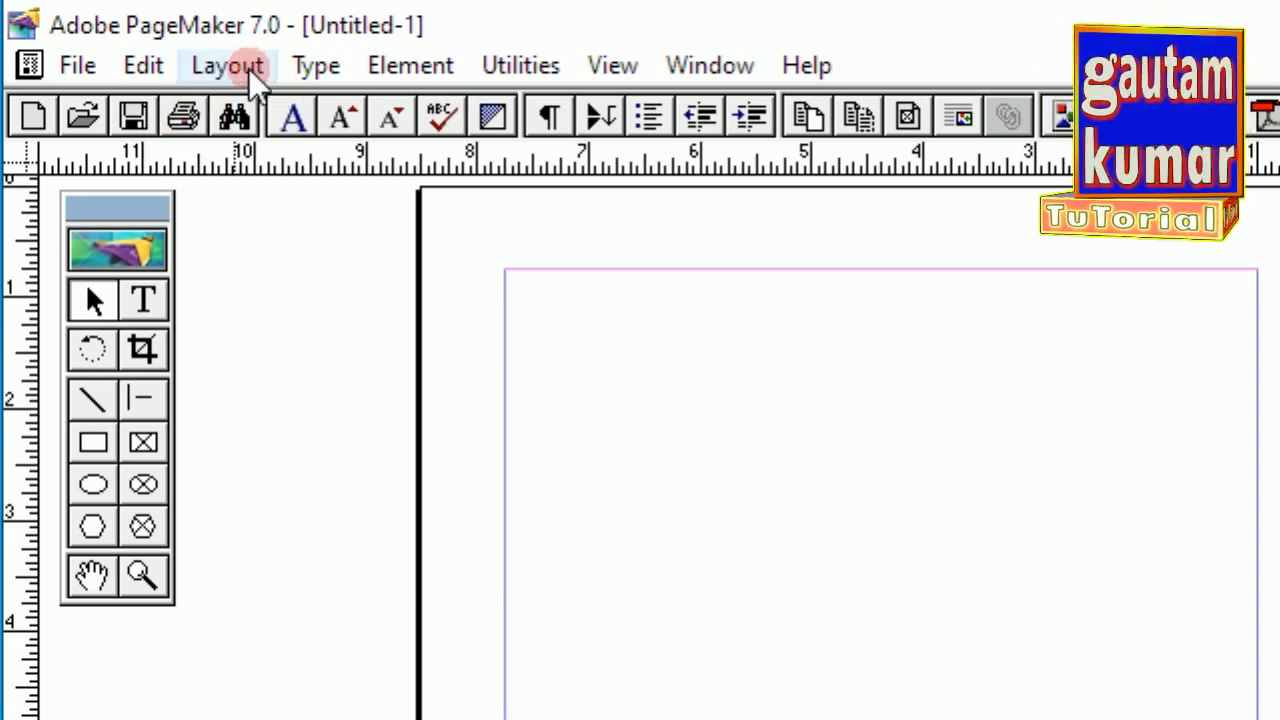
# Go to page 10 and draw a rectangle about 3.4 by 1.9 inches near the page's upper margin
pyautogui.click(248, 68)
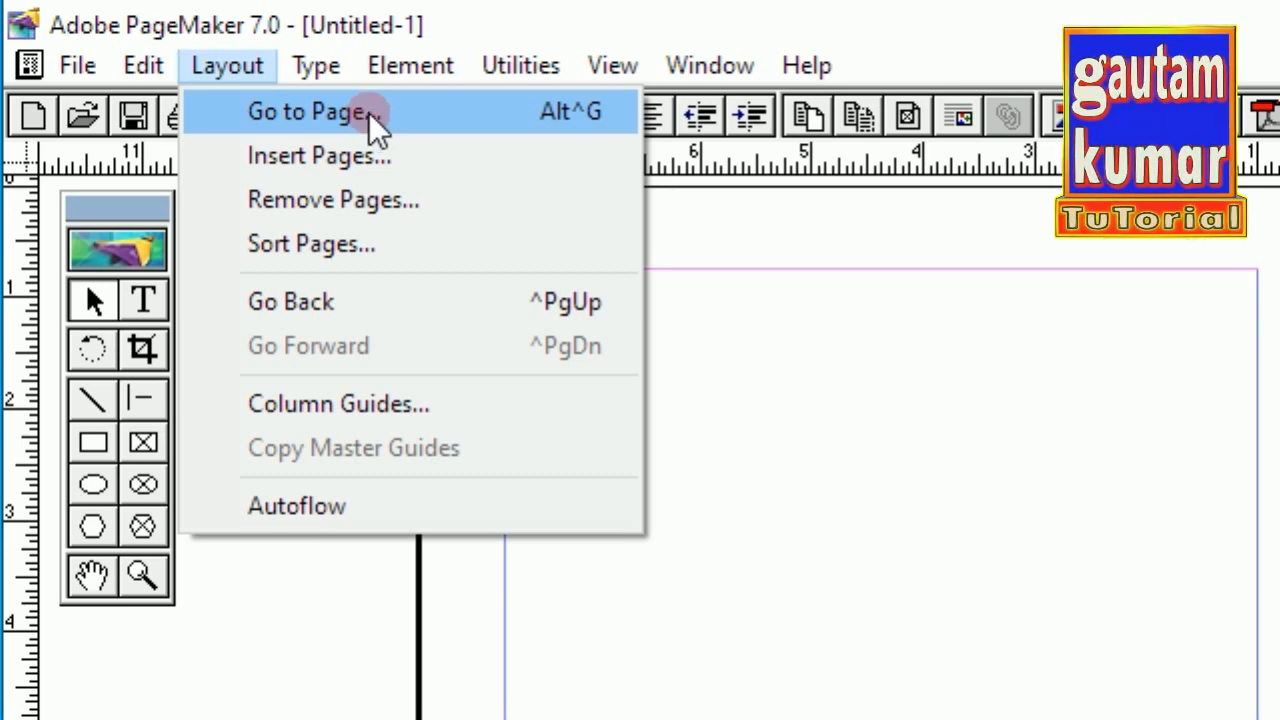
pyautogui.click(795, 582)
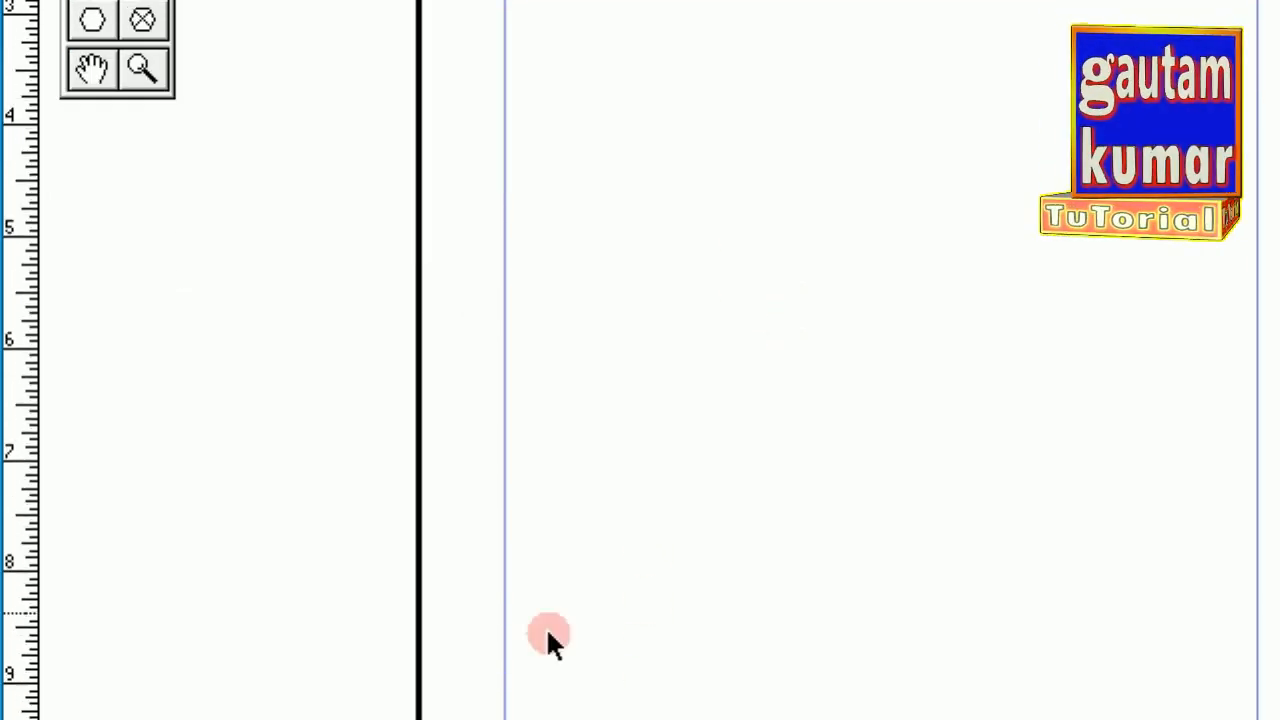
pyautogui.click(414, 621)
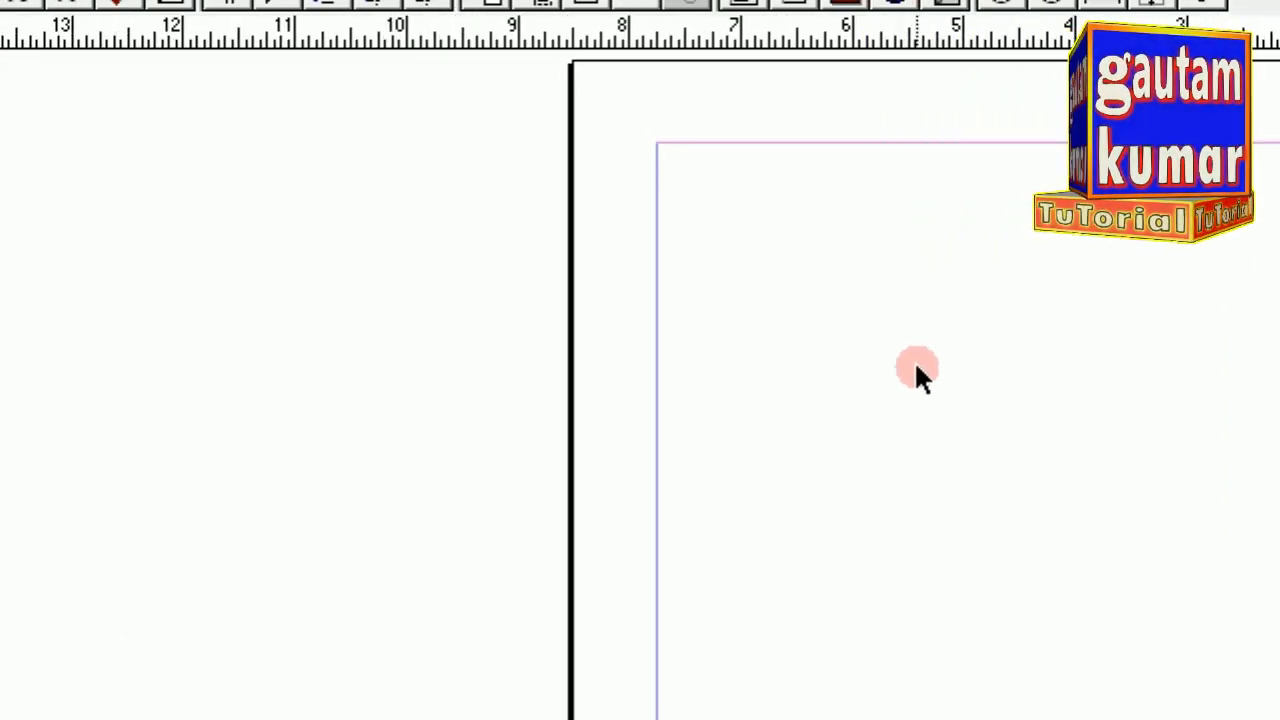
pyautogui.click(88, 318)
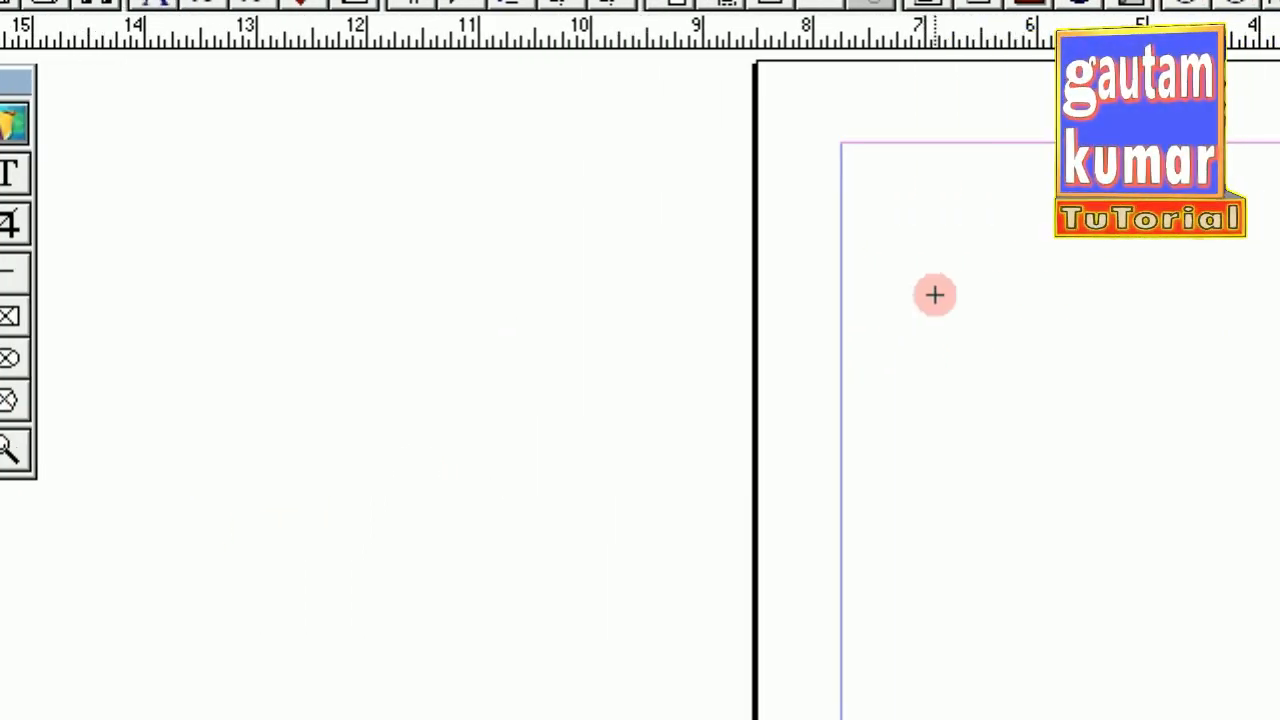
pyautogui.moveTo(1066, 296); pyautogui.dragTo(1279, 475)
pyautogui.moveTo(950, 533); pyautogui.dragTo(950, 533)
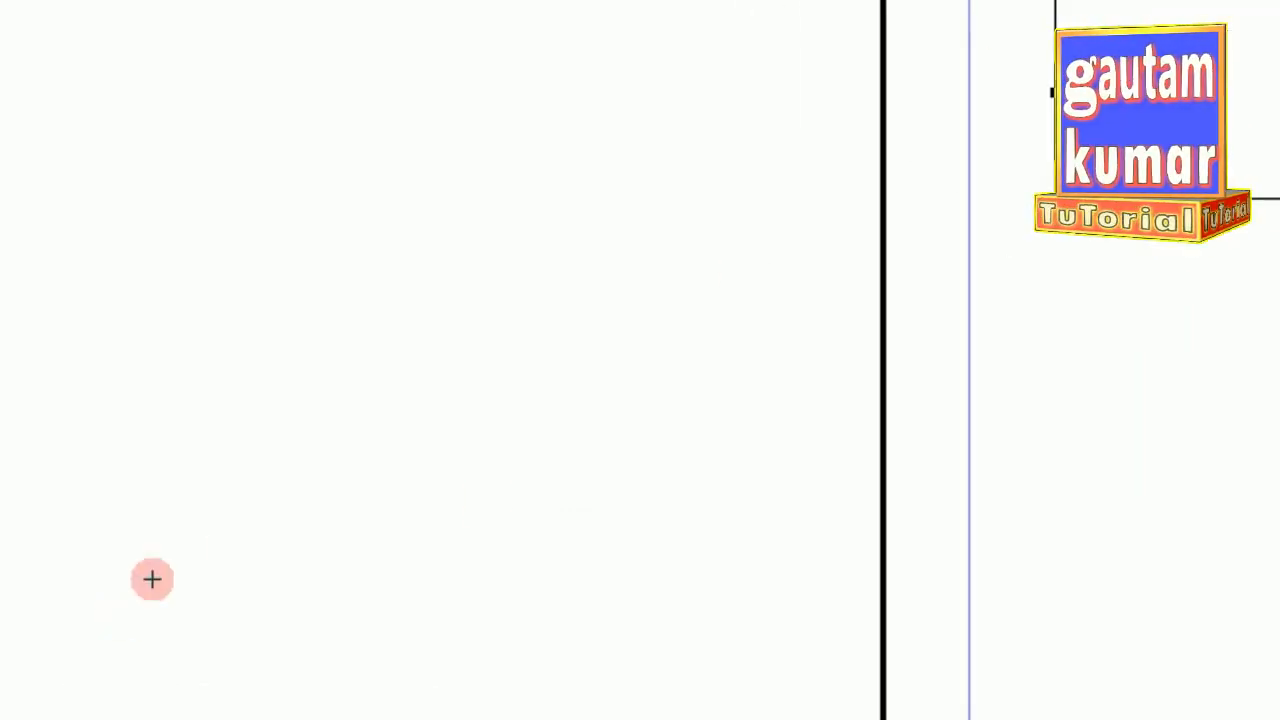
# Return to page 1, and use Go to Page to jump to page number 10
pyautogui.click(106, 616)
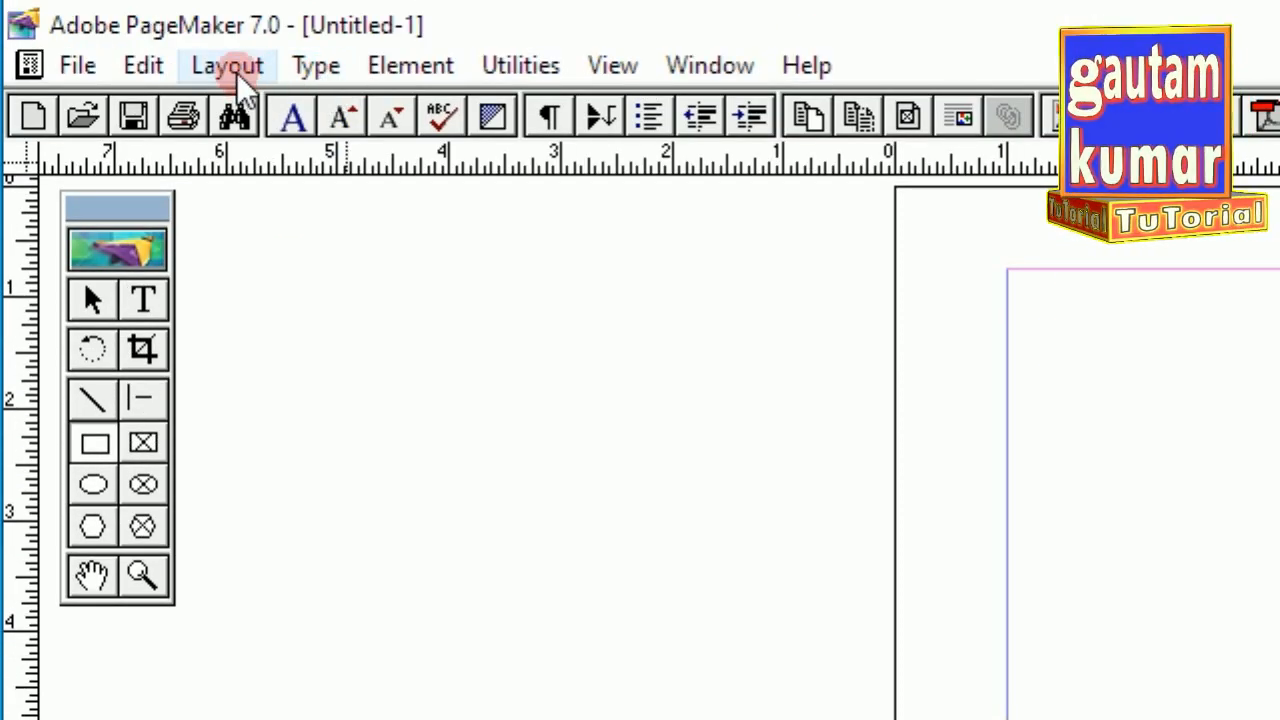
pyautogui.click(238, 72)
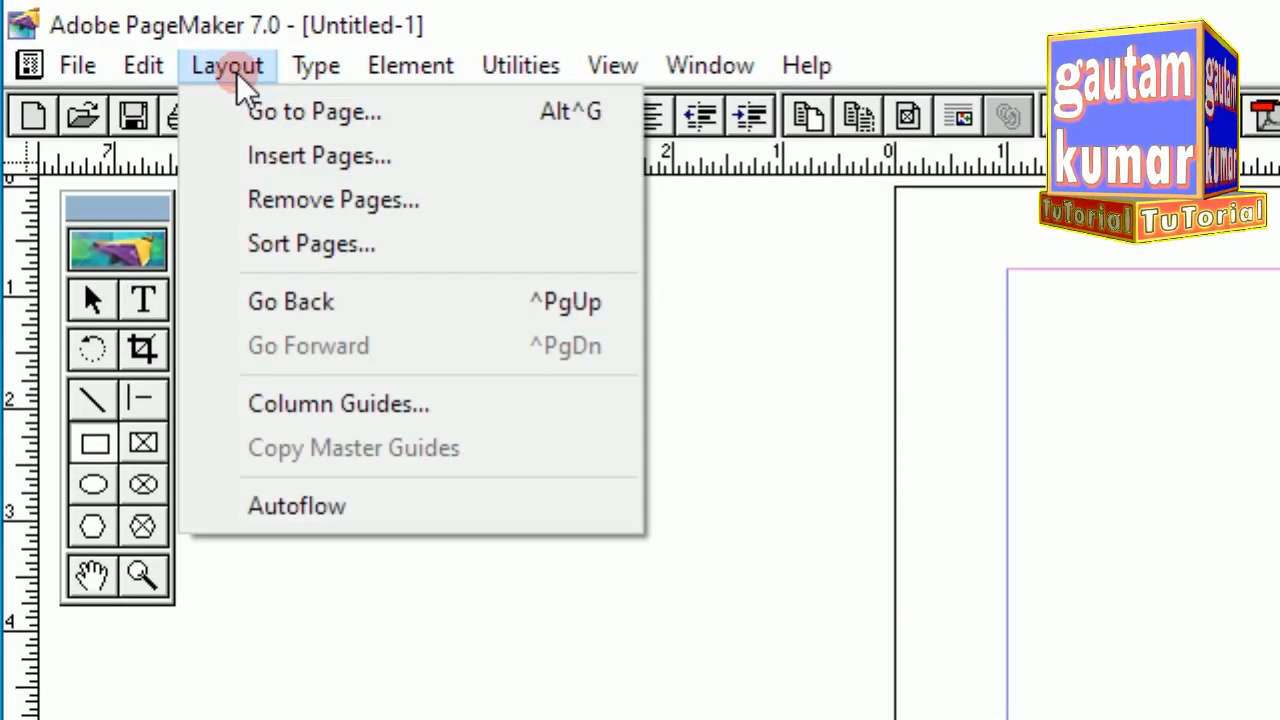
pyautogui.click(318, 118)
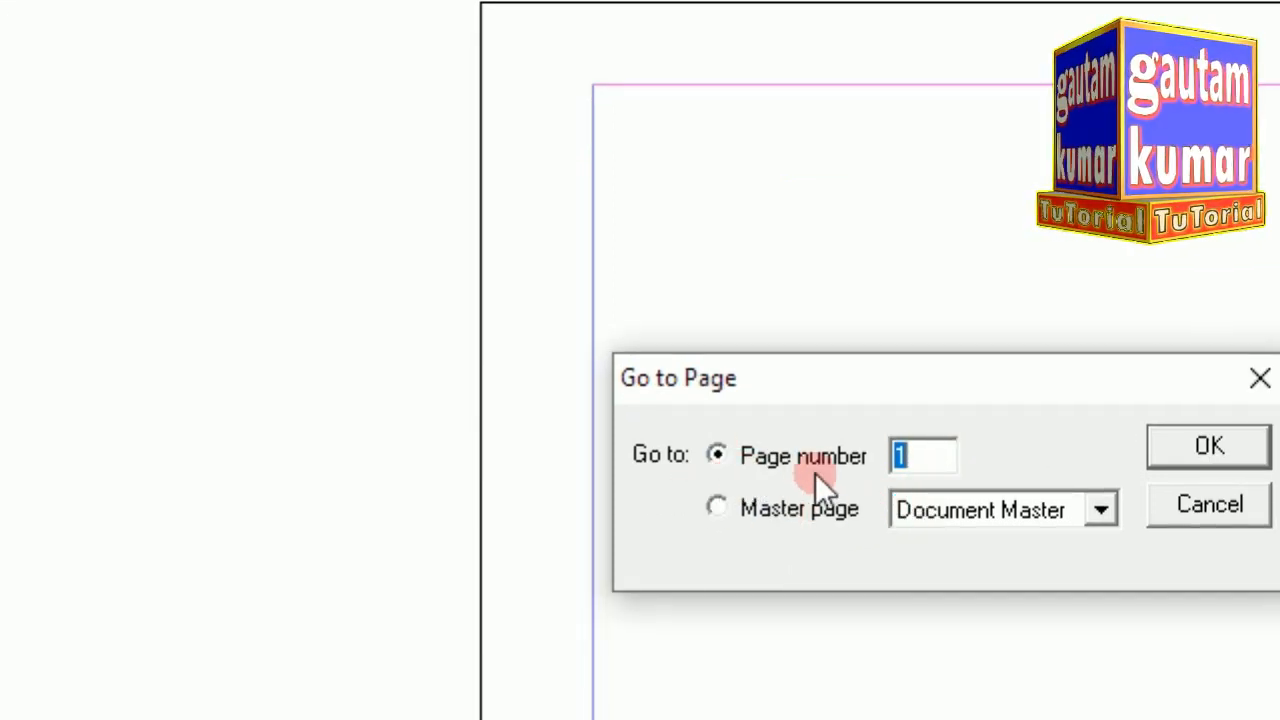
pyautogui.click(938, 459)
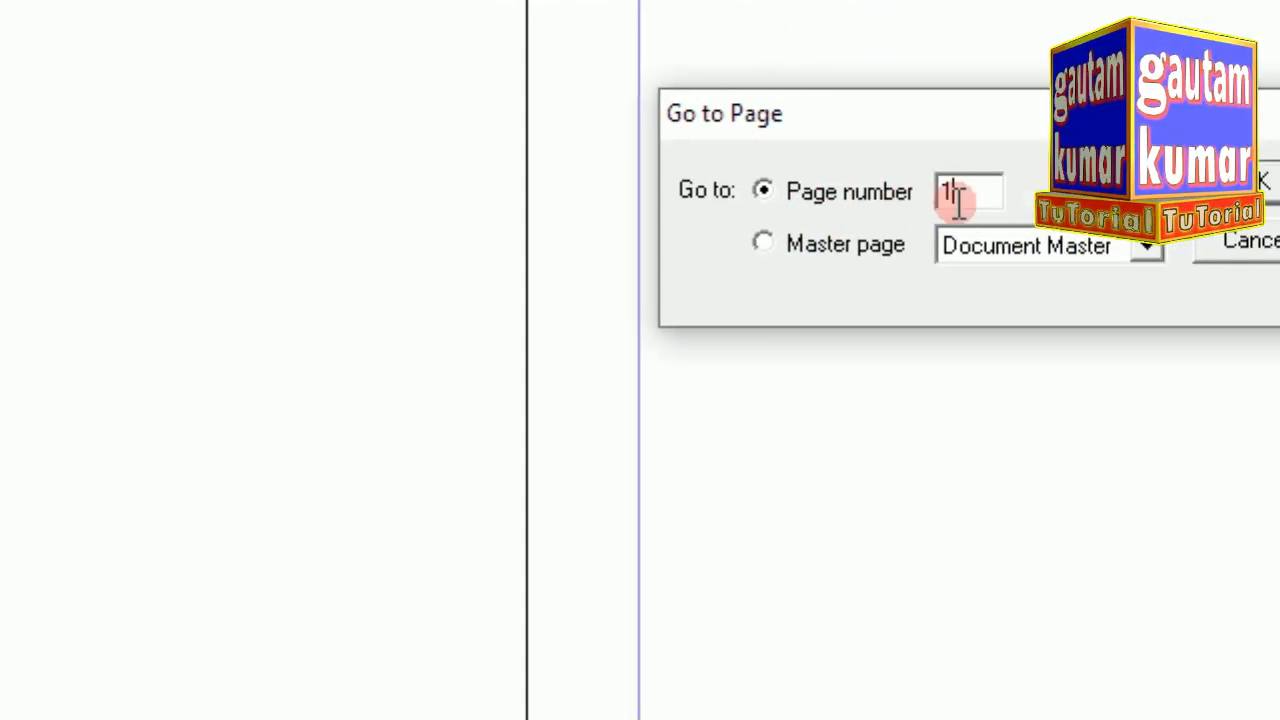
pyautogui.moveTo(928, 196); pyautogui.dragTo(866, 191)
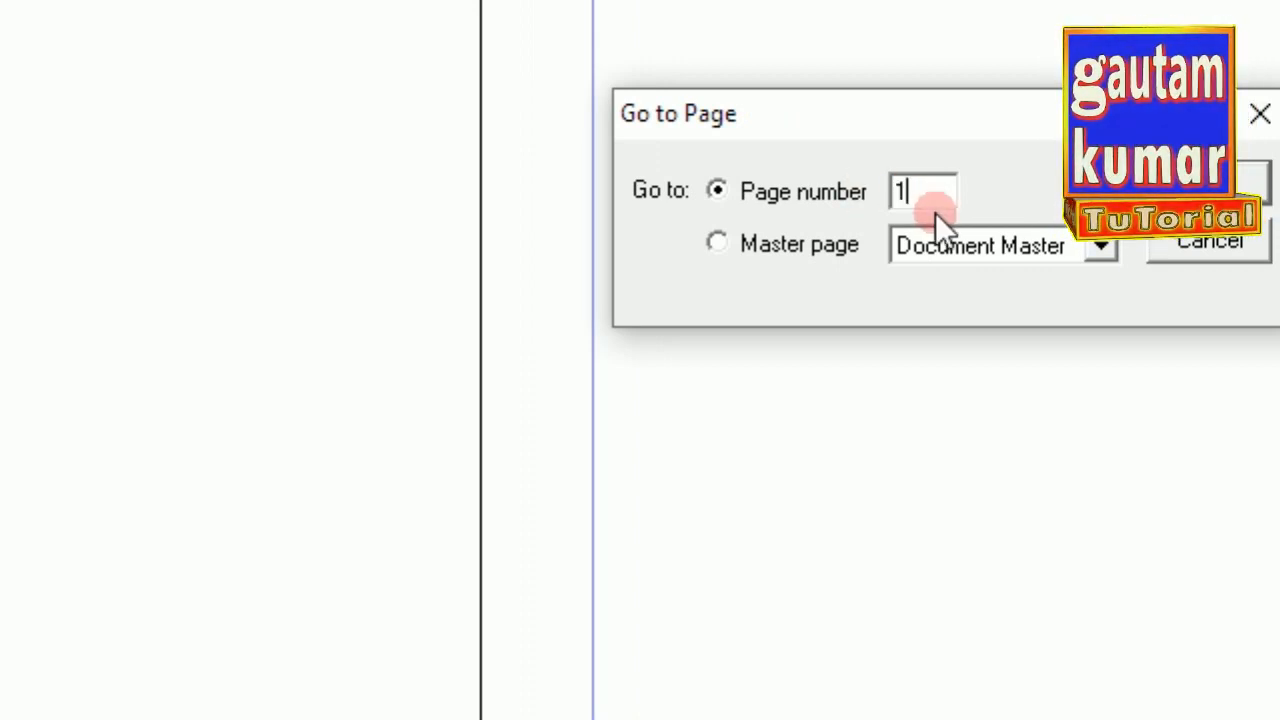
pyautogui.write('0')
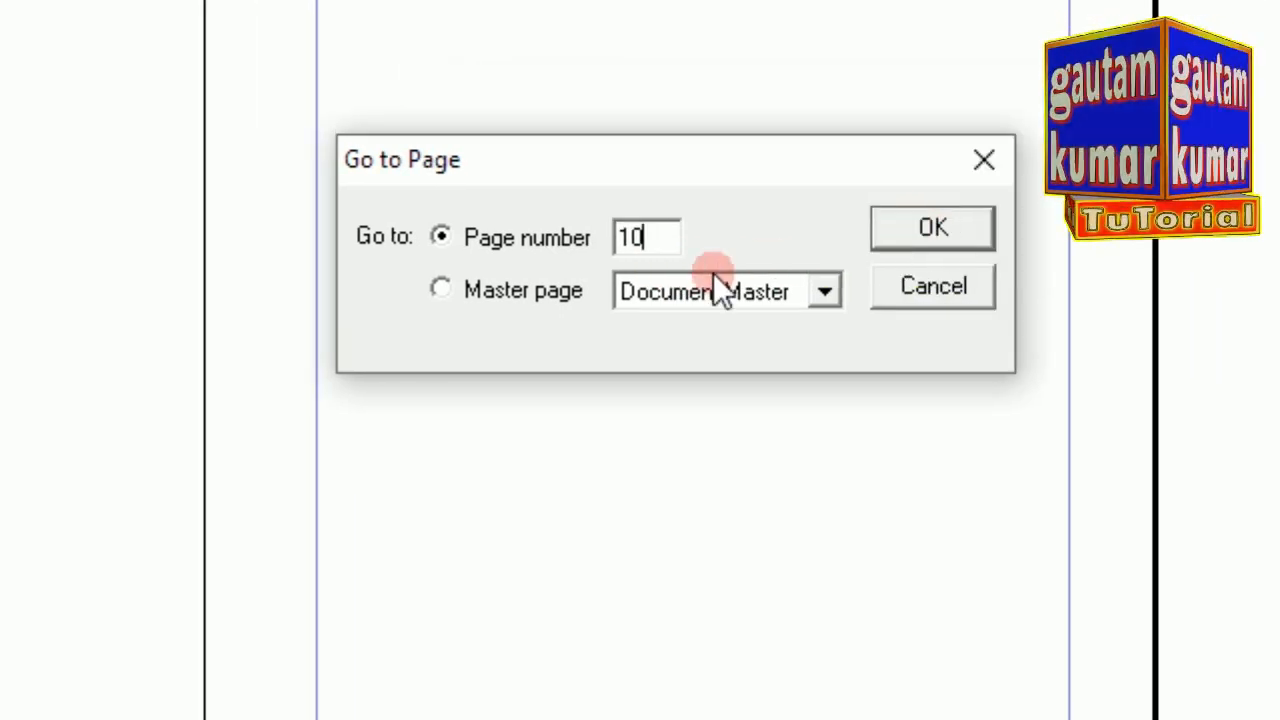
pyautogui.click(923, 232)
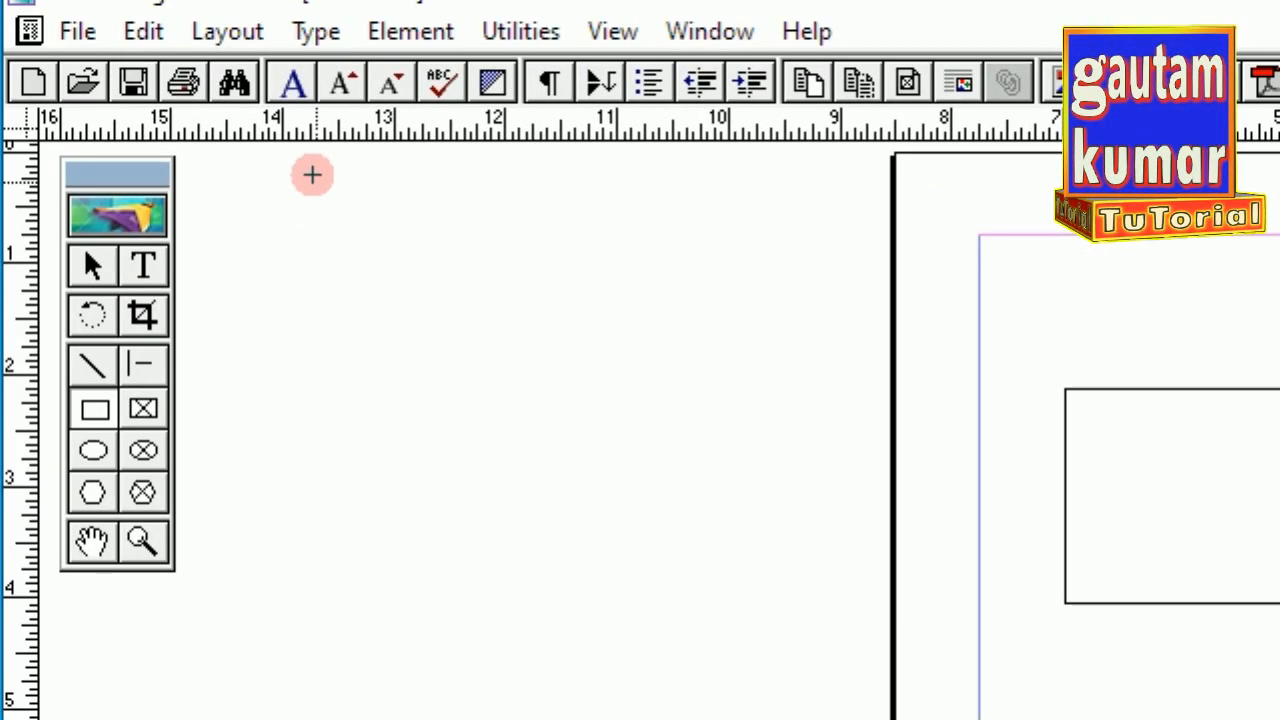
# Open Sort Pages to examine the thumbnails through page 10, select page 6, and close with the order unchanged
pyautogui.click(236, 76)
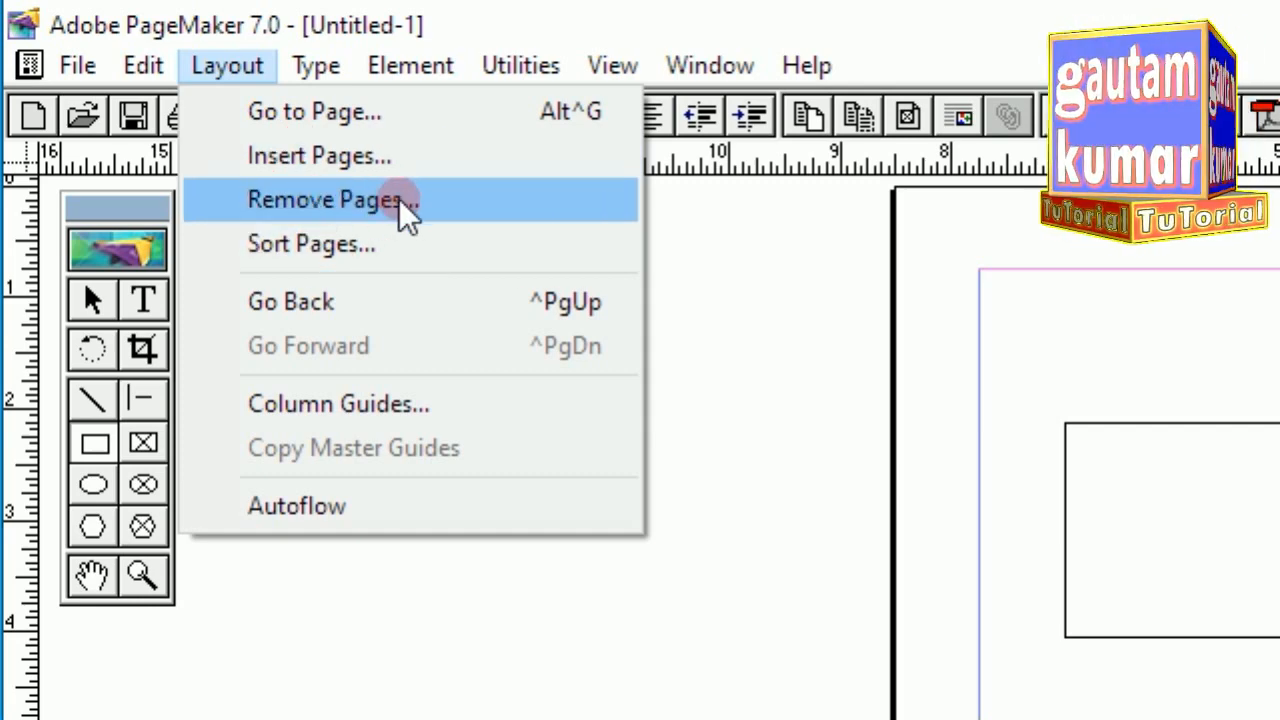
pyautogui.click(365, 245)
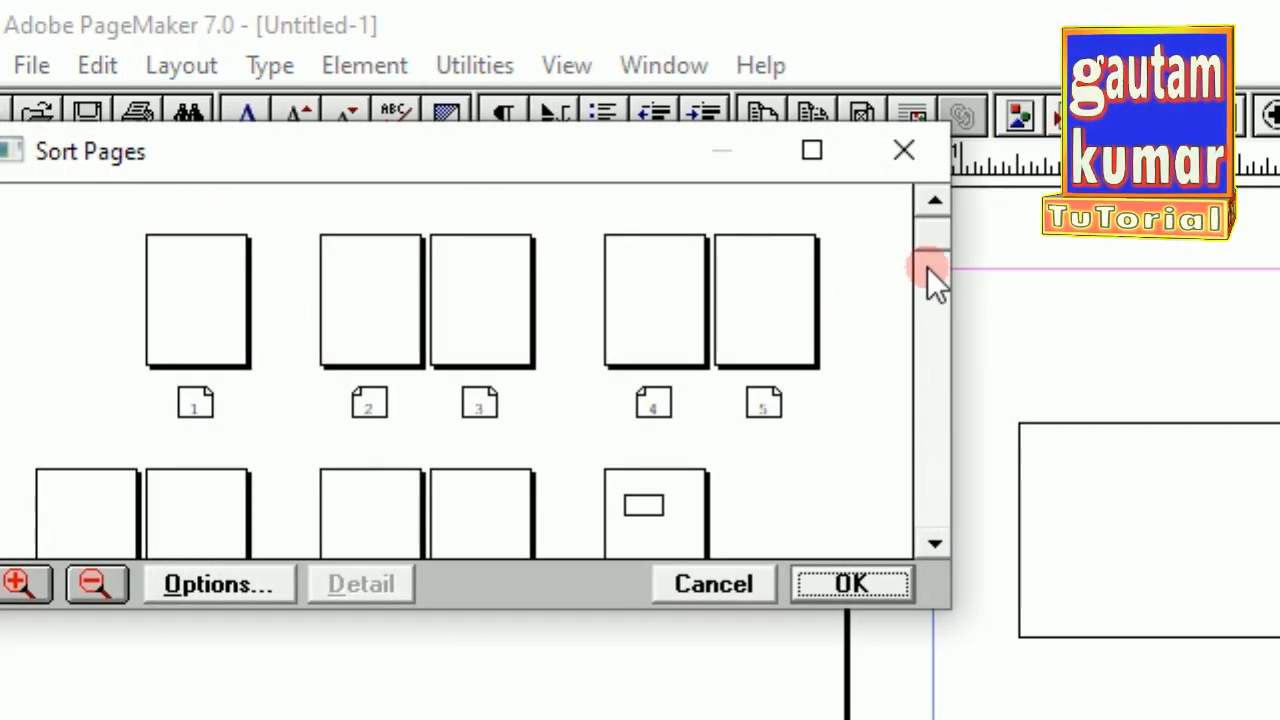
pyautogui.click(935, 541)
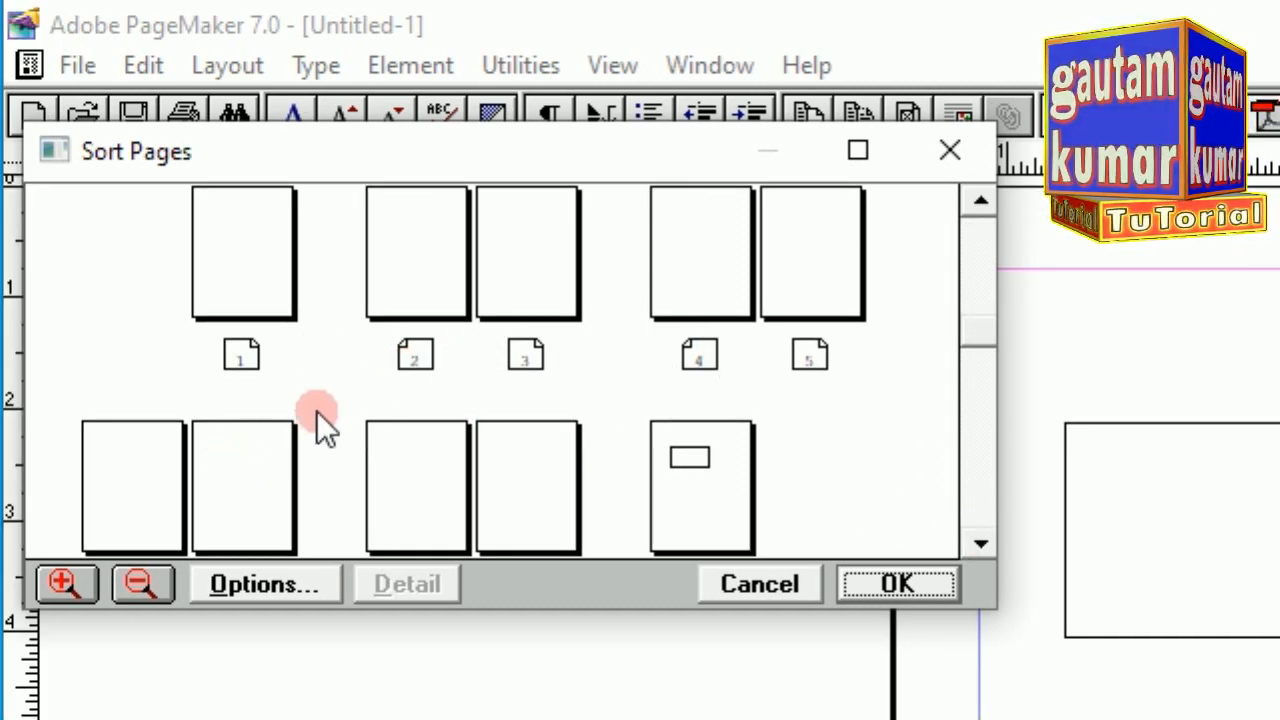
pyautogui.click(984, 541)
pyautogui.click(984, 541)
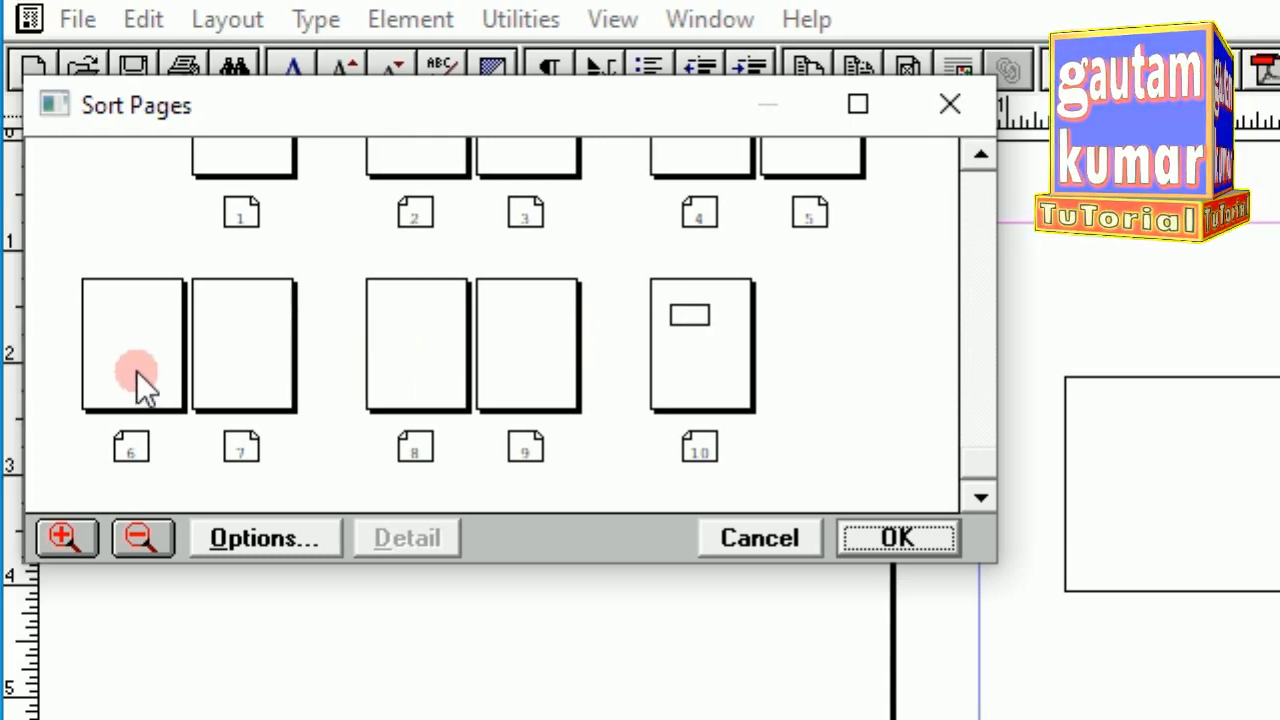
pyautogui.click(136, 370)
pyautogui.click(895, 540)
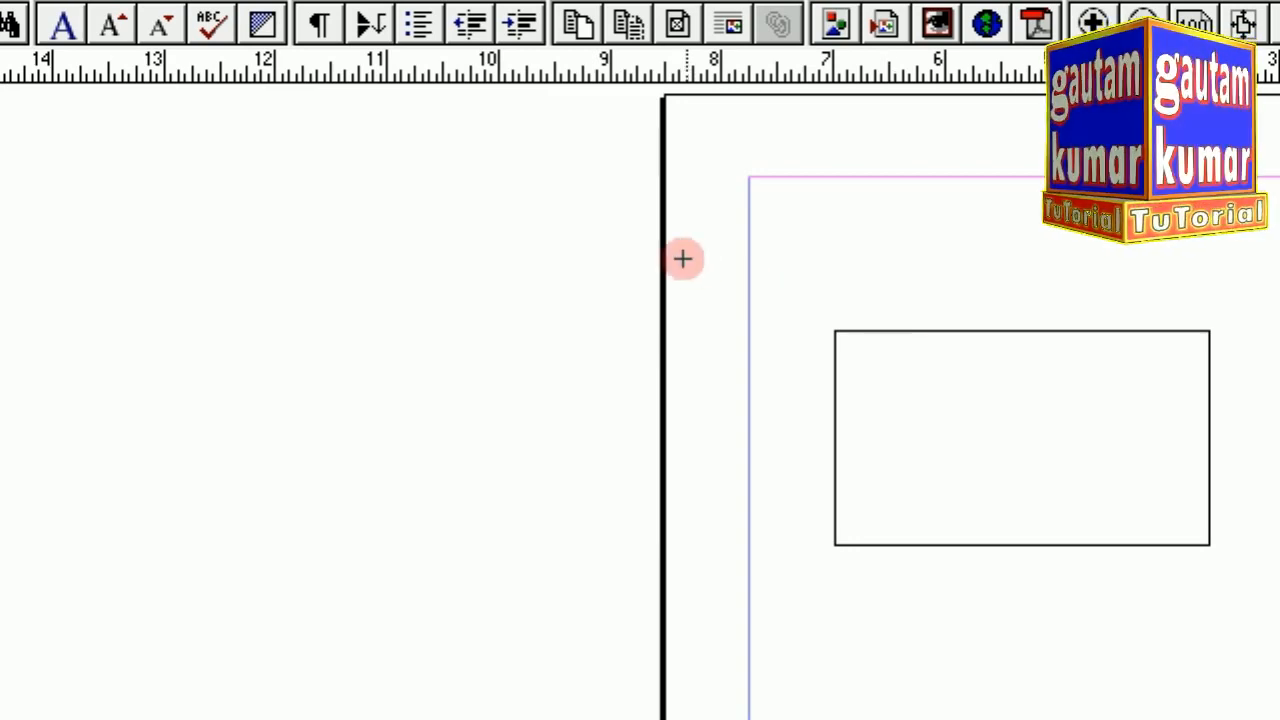
# Remove pages 4 through 10 and all their contents from the publication
pyautogui.click(256, 72)
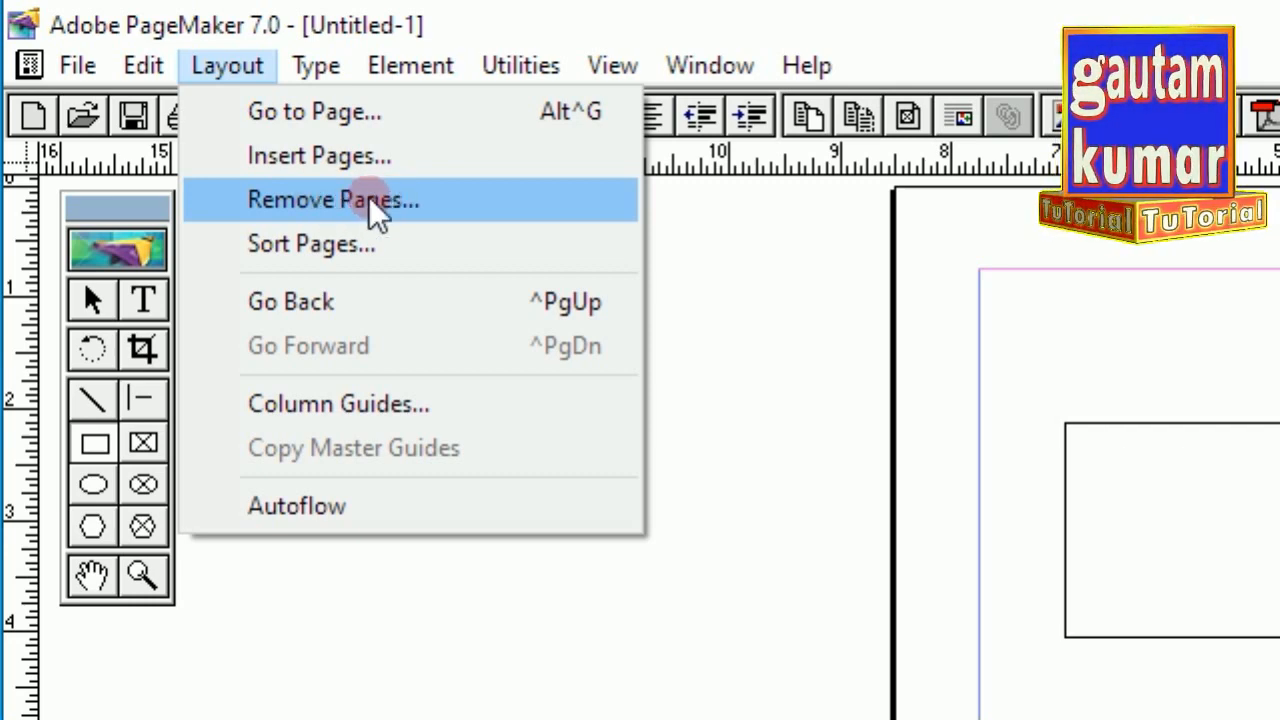
pyautogui.click(378, 210)
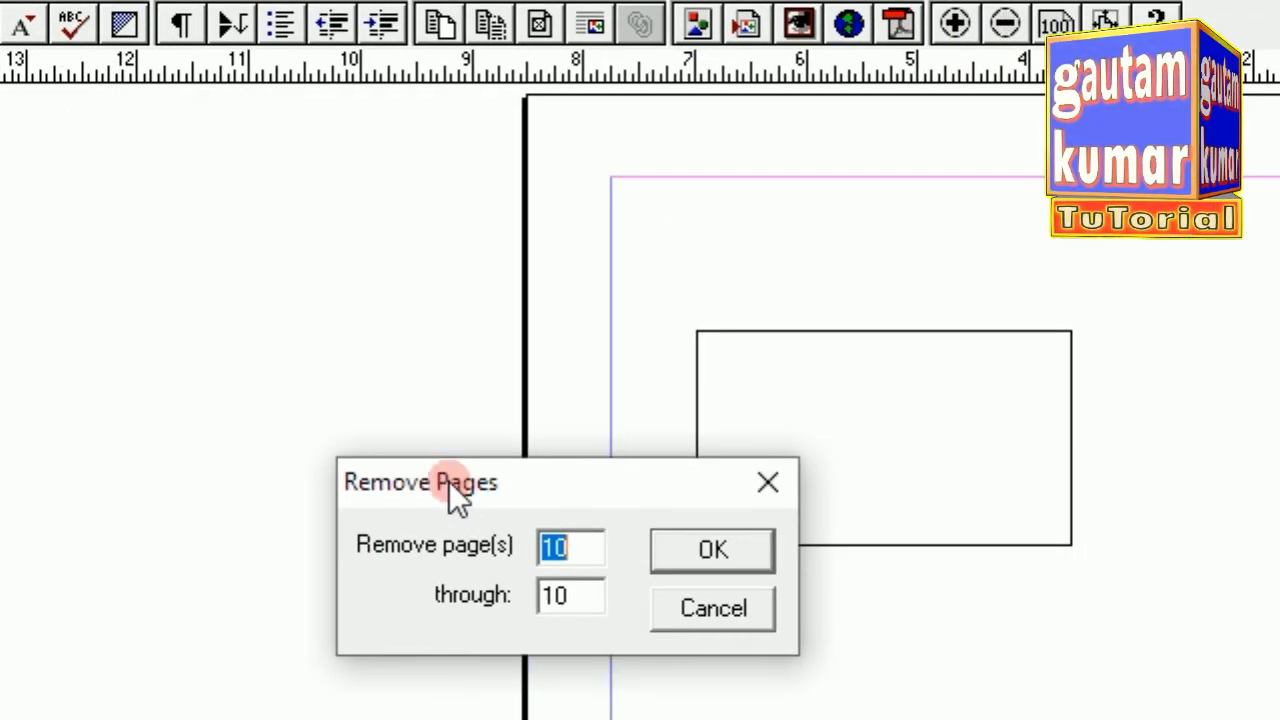
pyautogui.moveTo(449, 481); pyautogui.dragTo(280, 412)
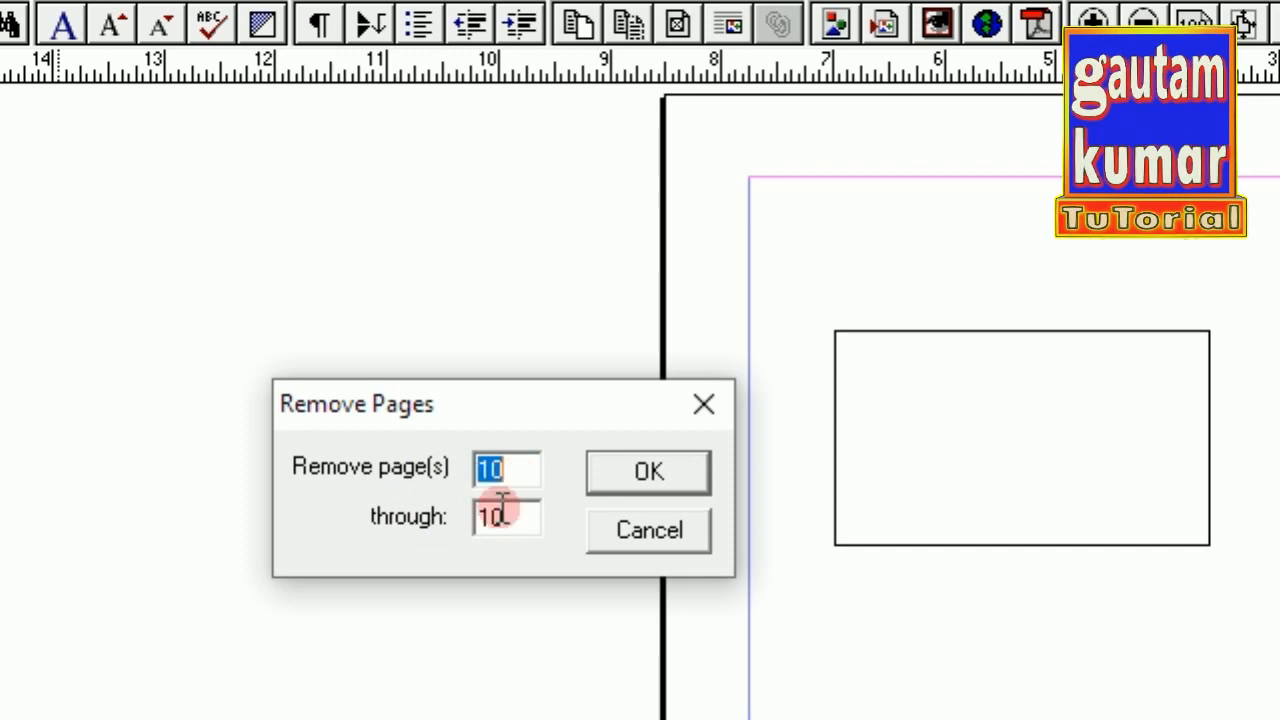
pyautogui.click(535, 471)
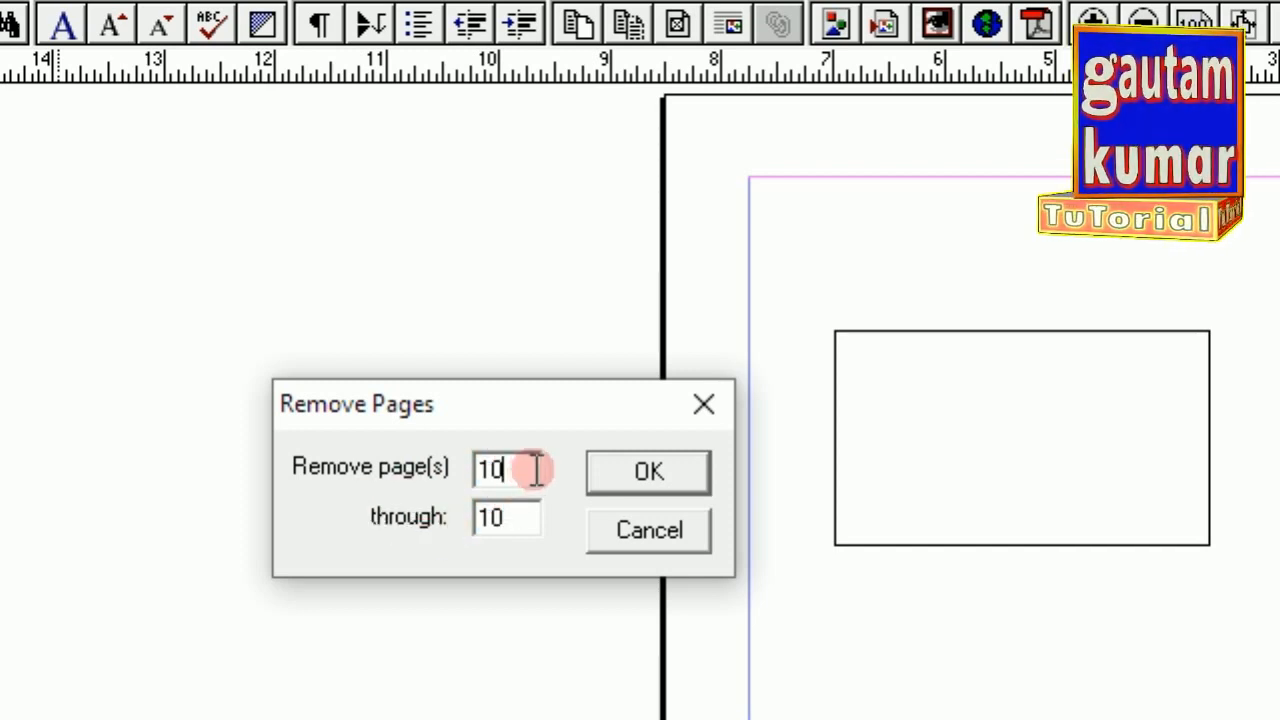
pyautogui.moveTo(537, 470); pyautogui.dragTo(476, 467)
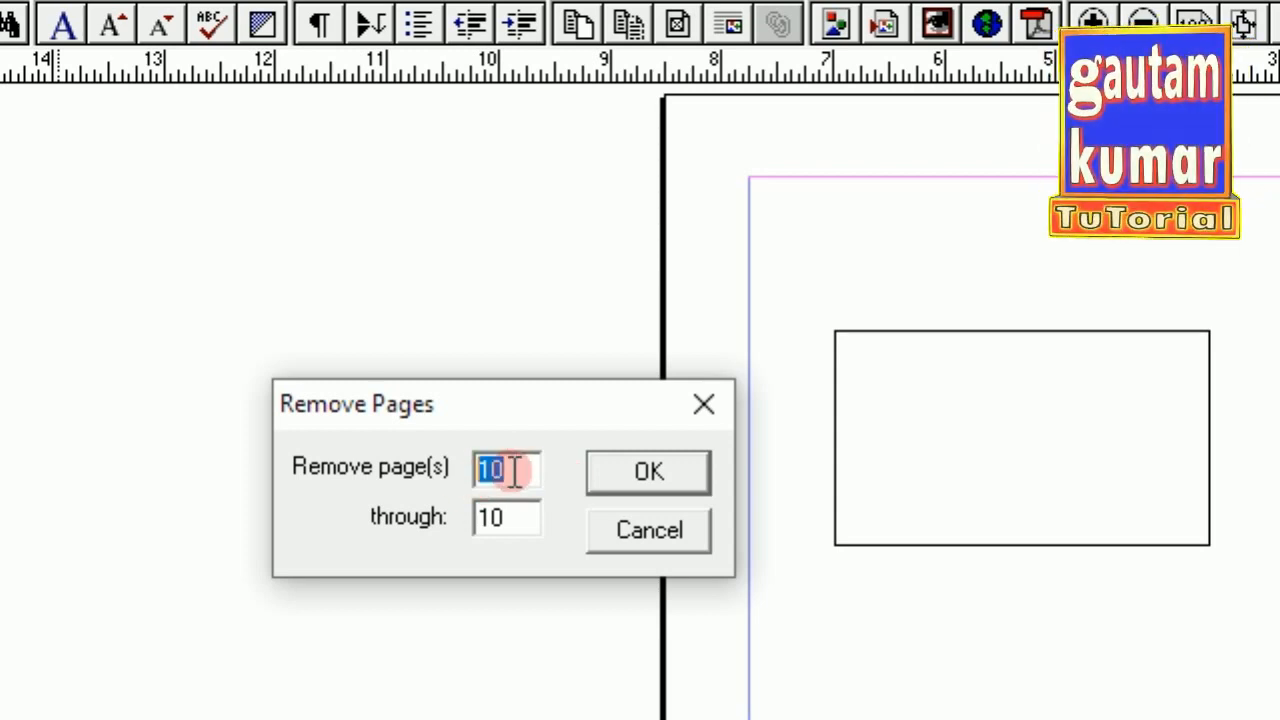
pyautogui.write('9')
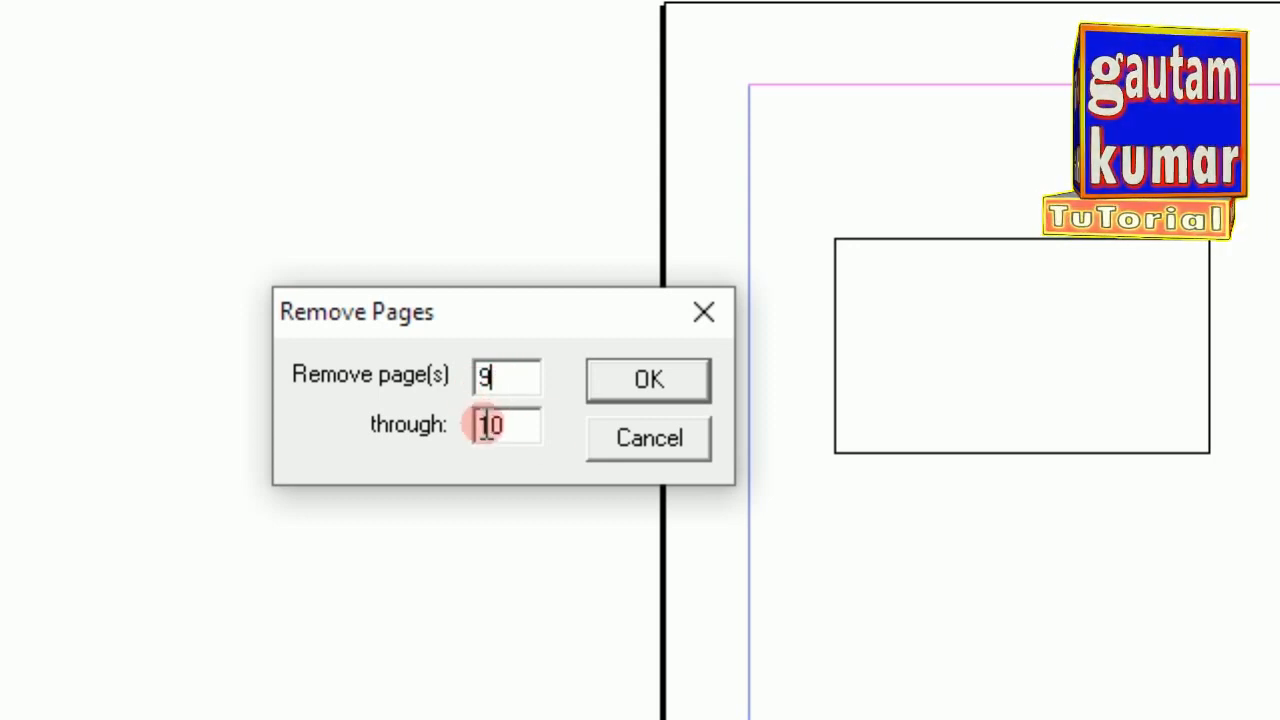
pyautogui.moveTo(513, 381); pyautogui.dragTo(434, 374)
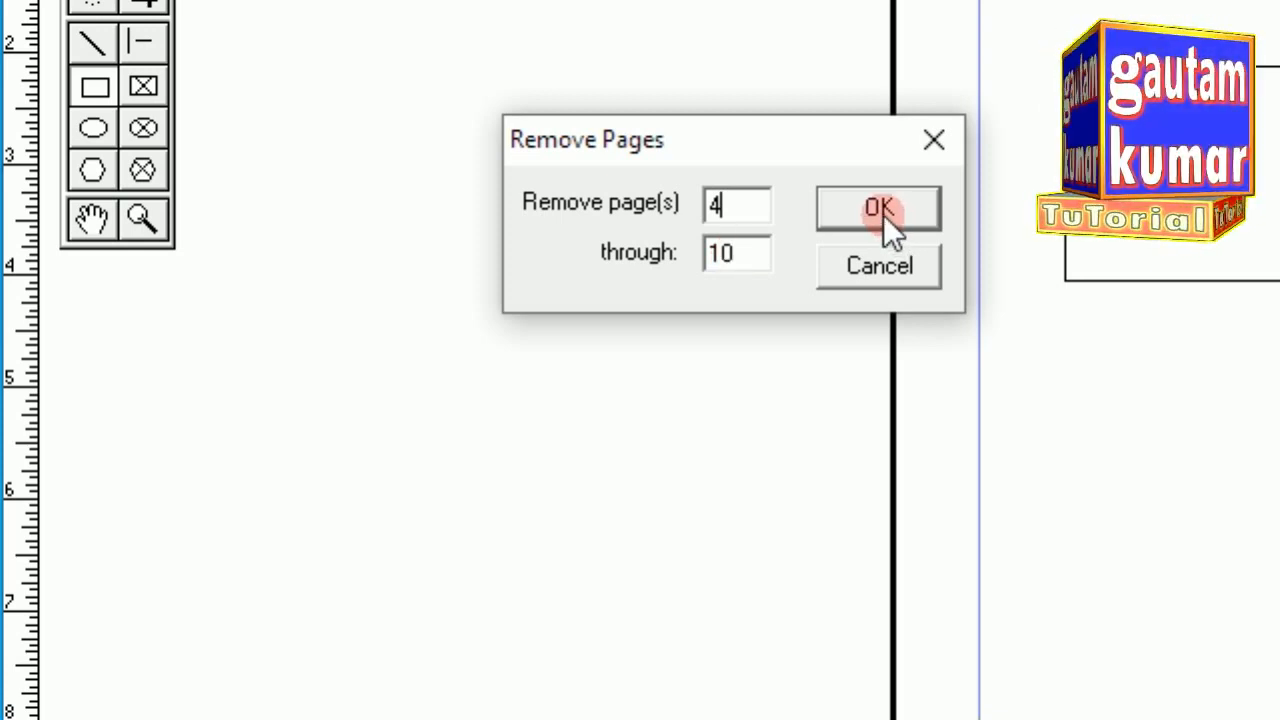
pyautogui.click(176, 612)
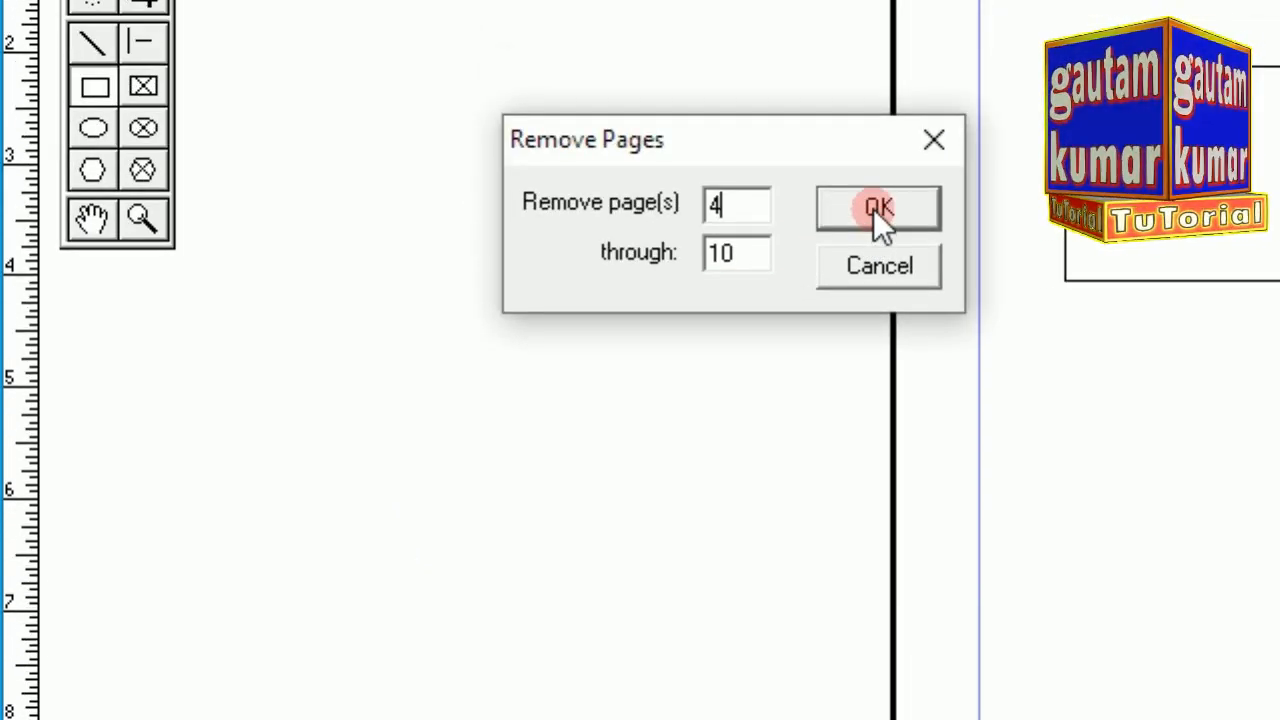
pyautogui.click(873, 208)
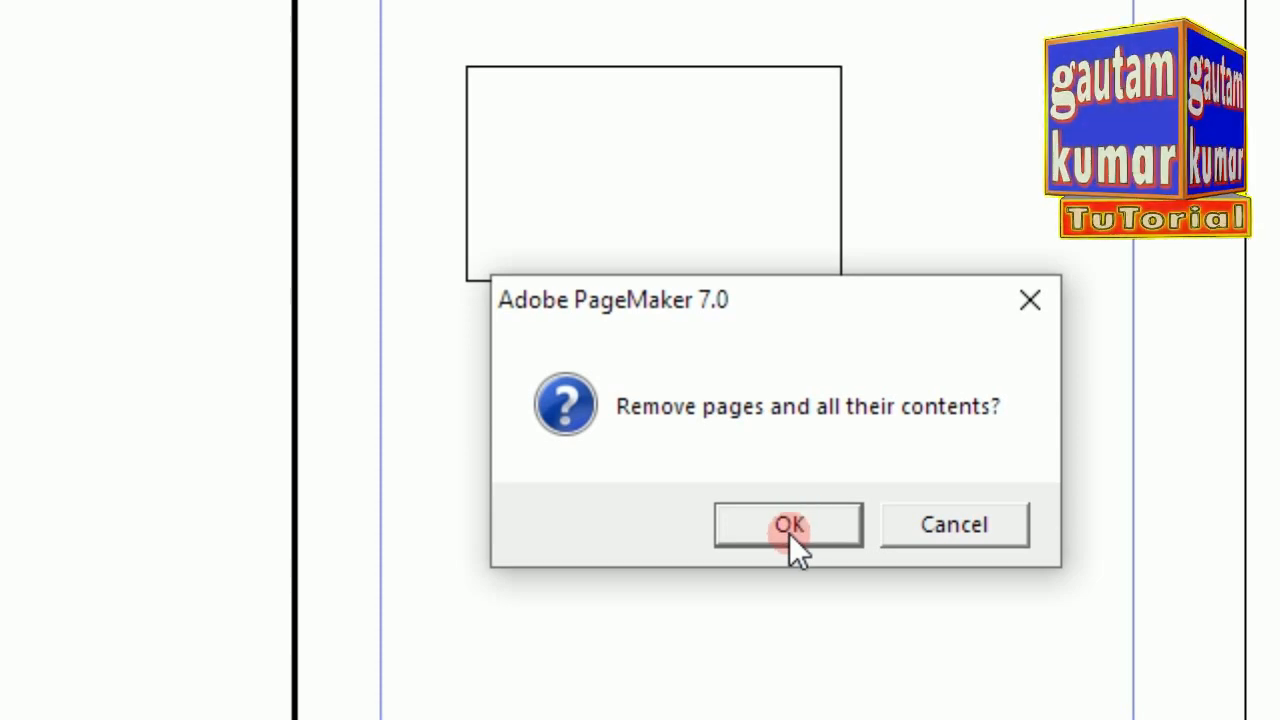
pyautogui.click(789, 525)
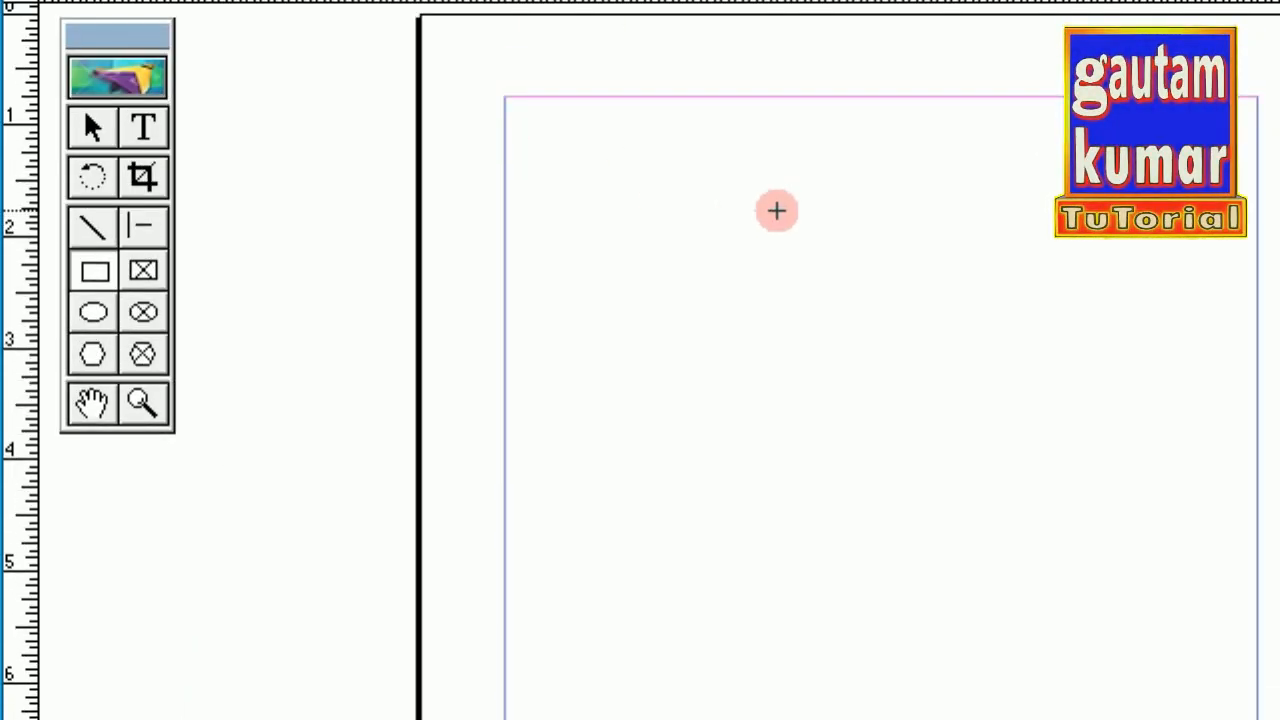
# Insert 3 pages after the current page 2–3 spread, using the Document Master
pyautogui.click(258, 64)
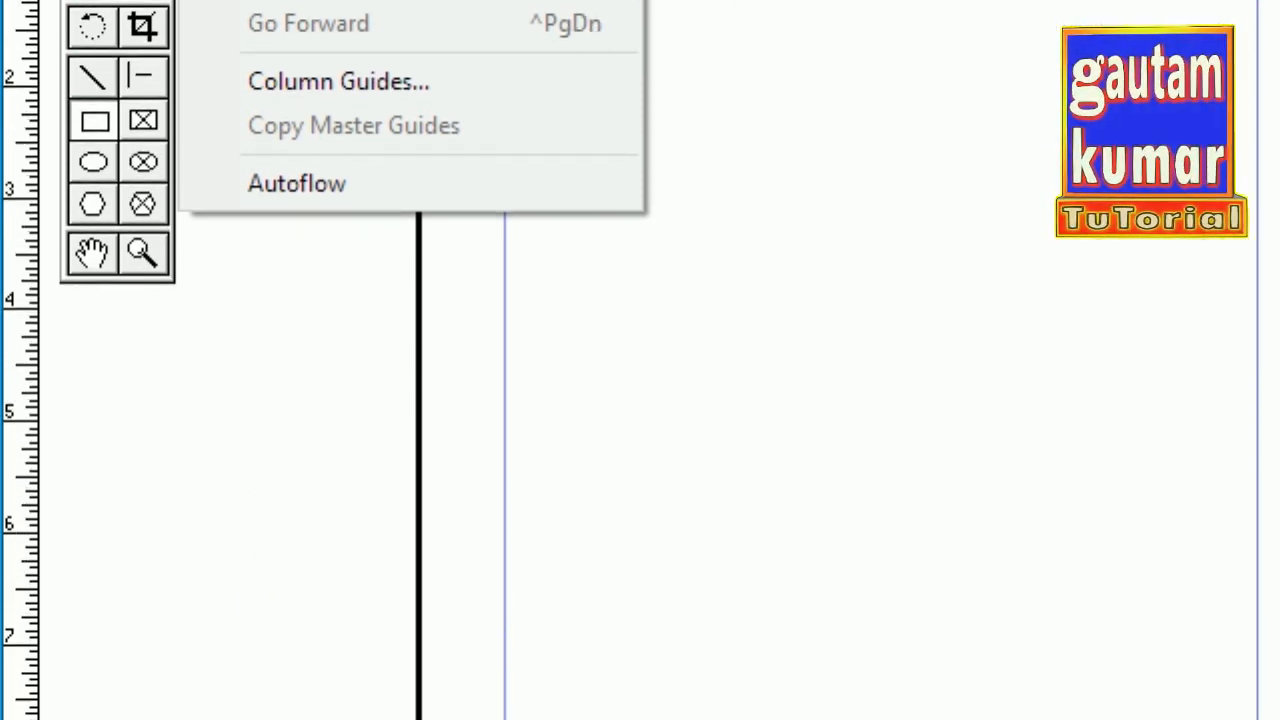
pyautogui.rightClick(156, 606)
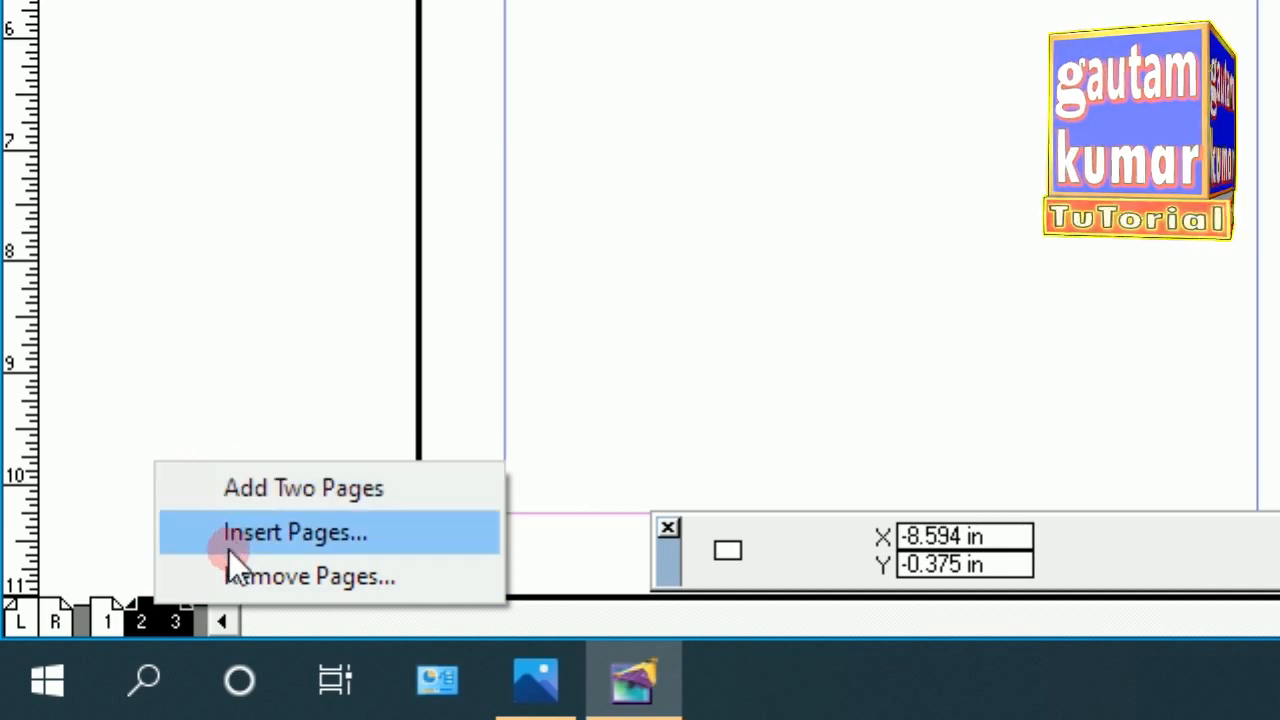
pyautogui.click(280, 534)
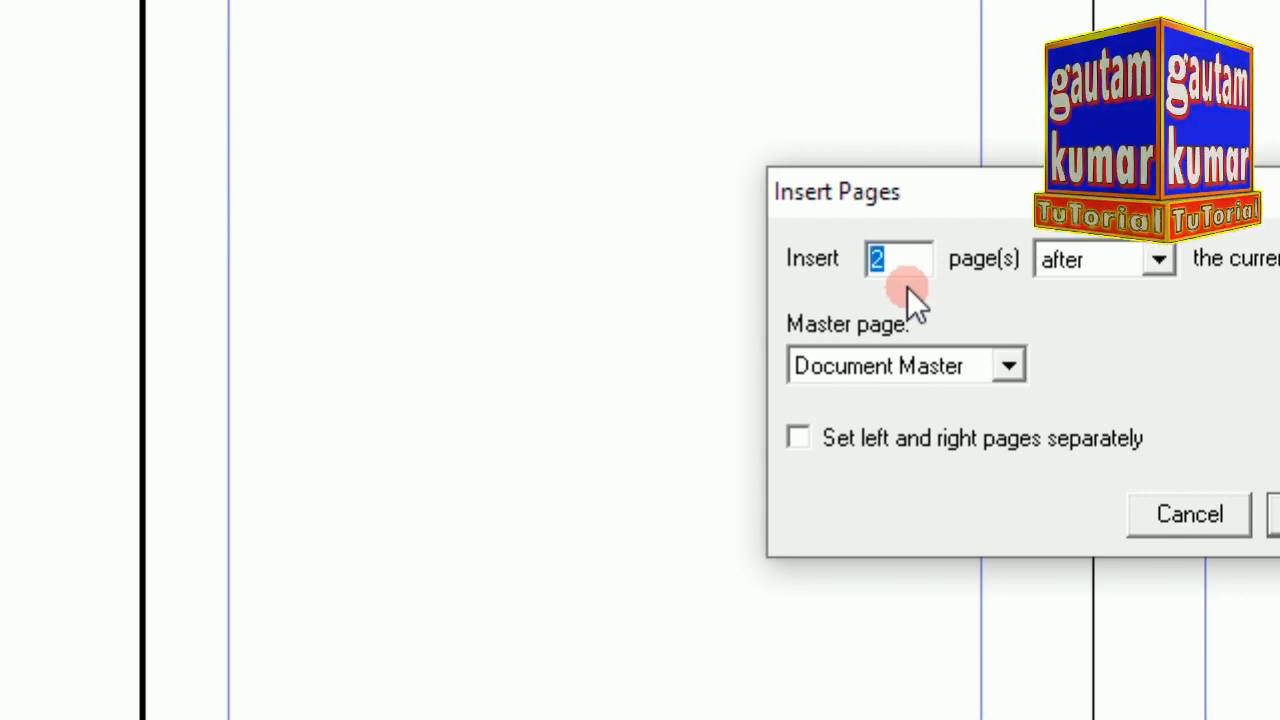
pyautogui.write('3')
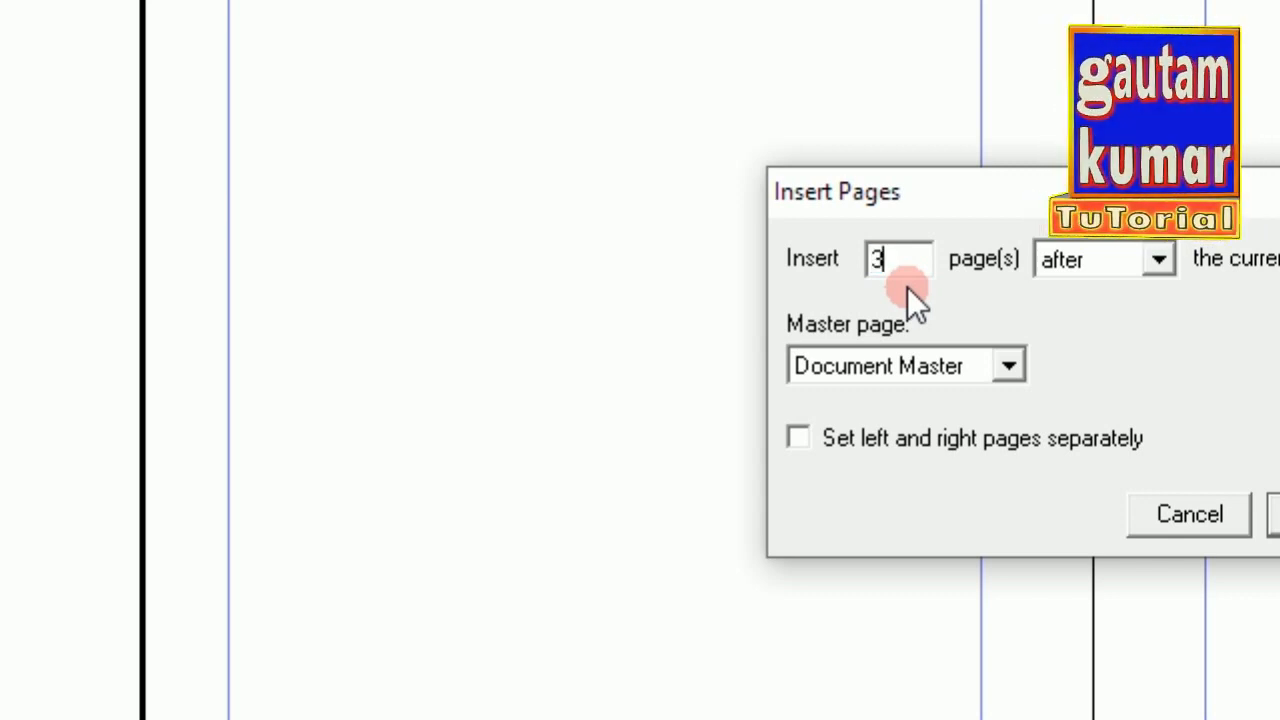
pyautogui.click(1100, 518)
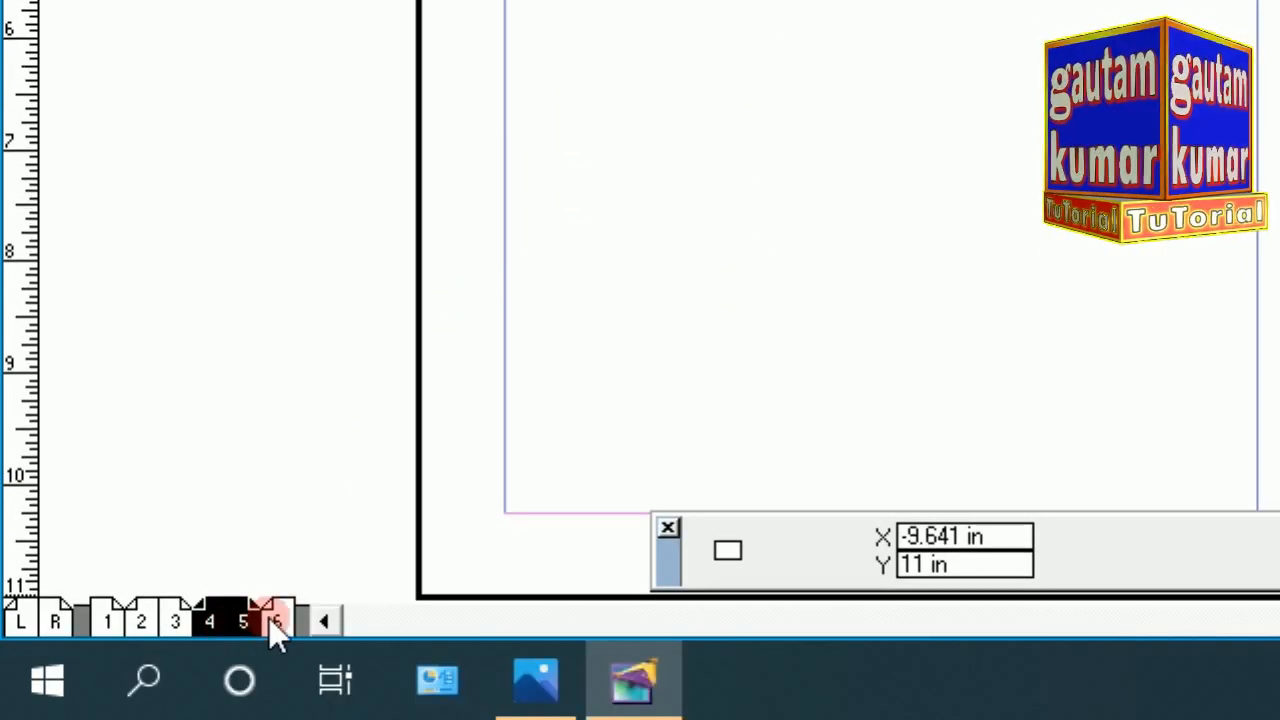
# View page 1, and use Go Back to return to the spread of pages 4 and 5
pyautogui.click(106, 621)
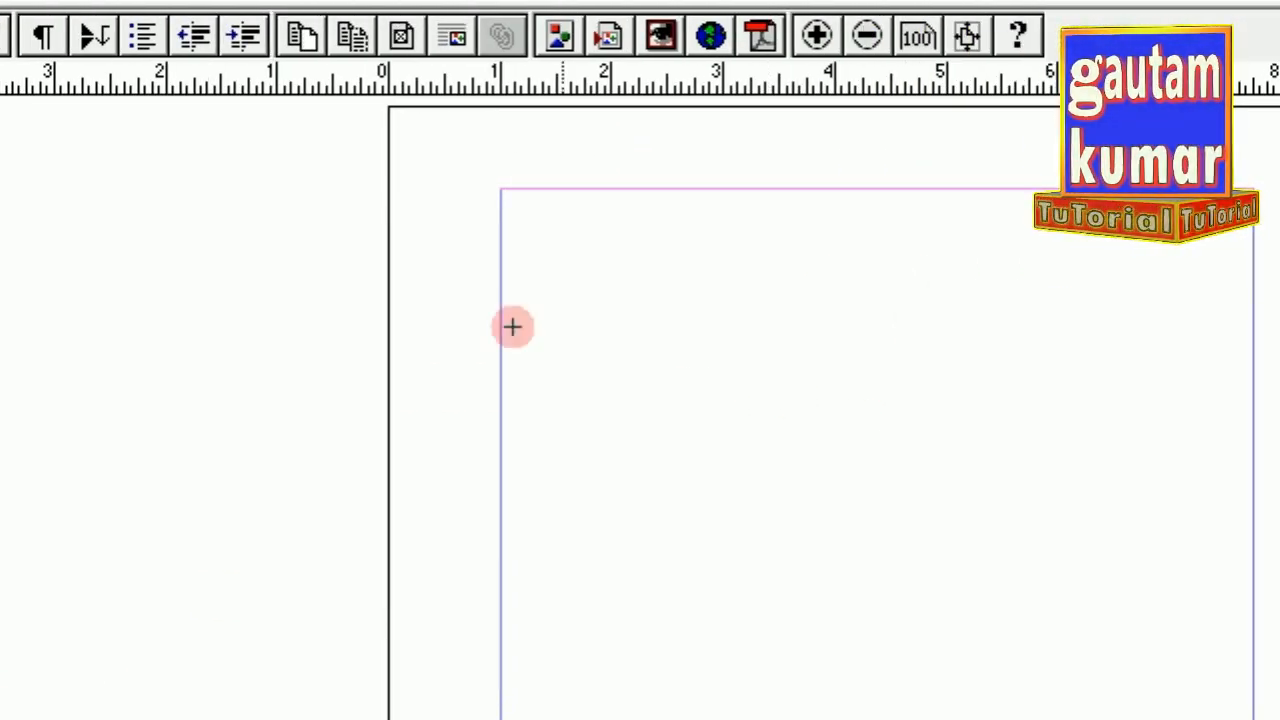
pyautogui.click(246, 76)
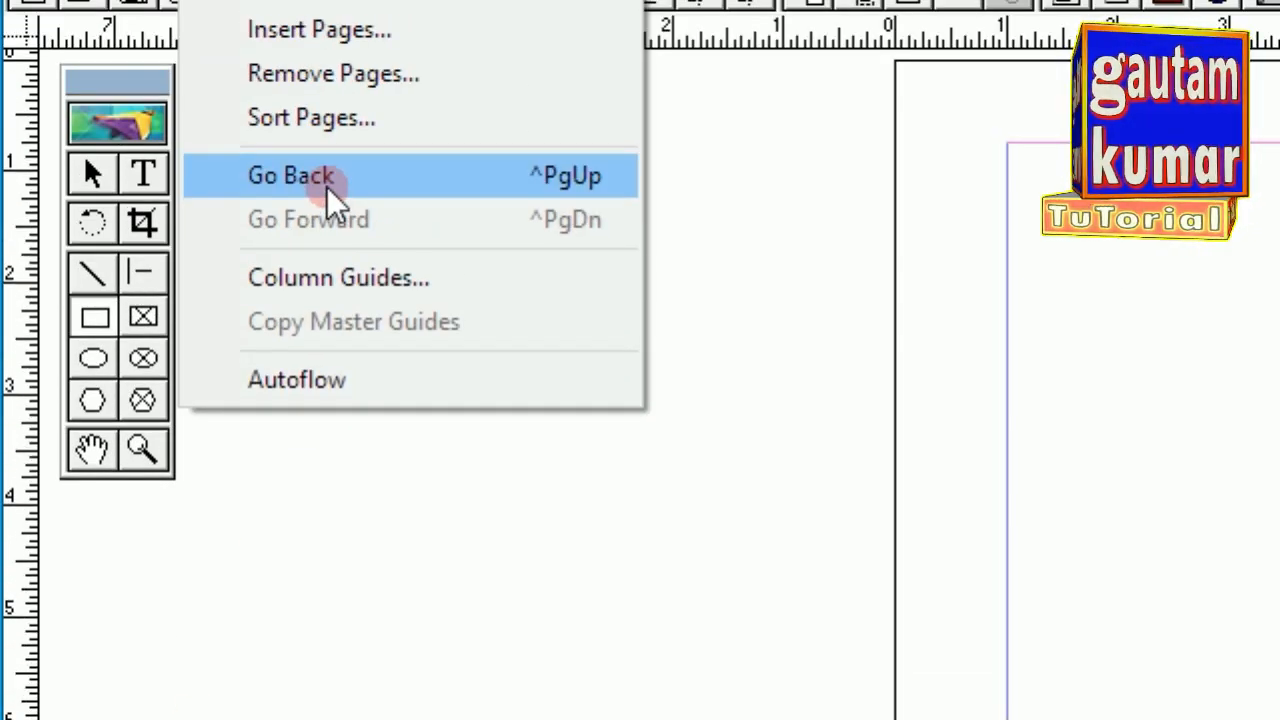
pyautogui.click(367, 183)
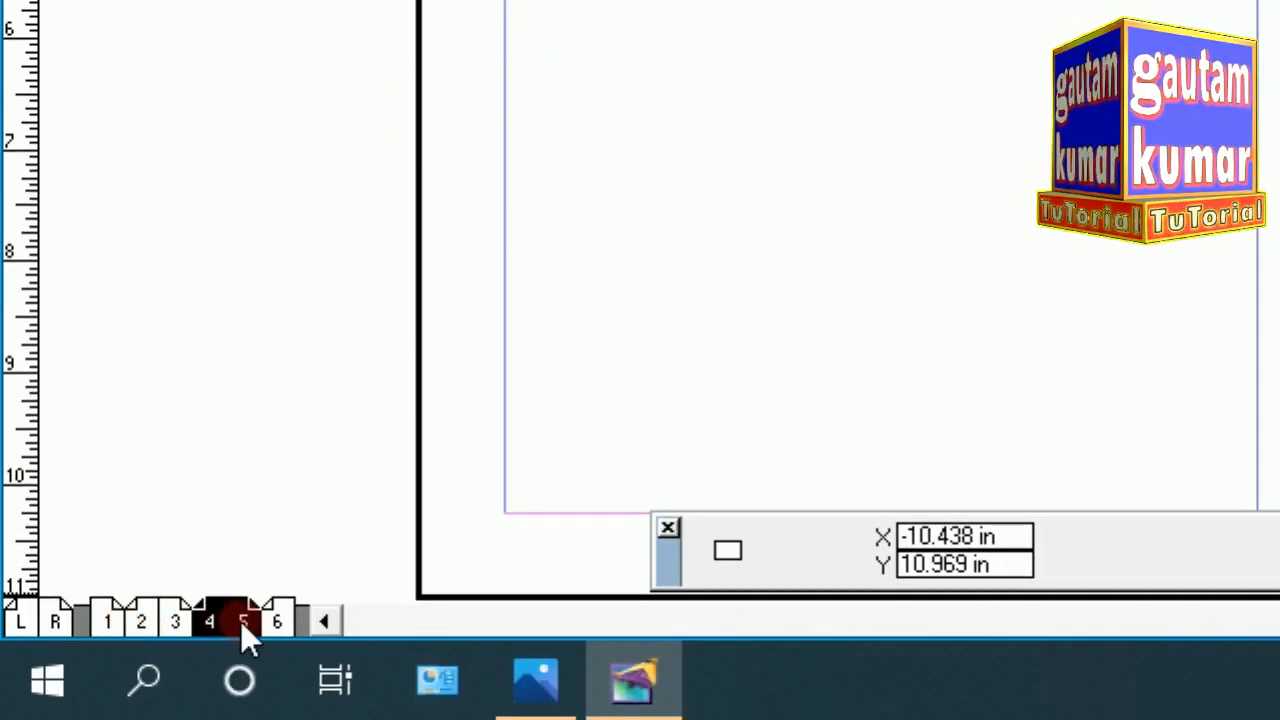
pyautogui.click(247, 623)
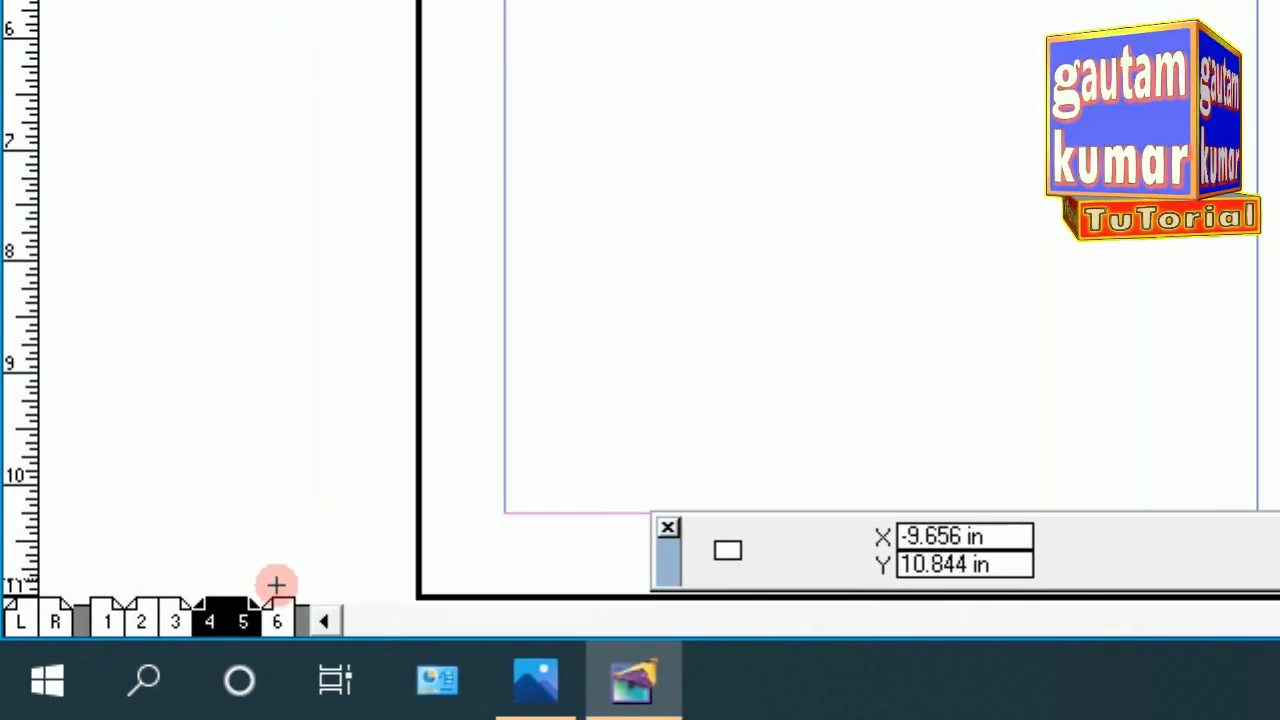
# Go to page 6 and draw several separate rectangles of varied sizes across the upper half of the page
pyautogui.click(278, 620)
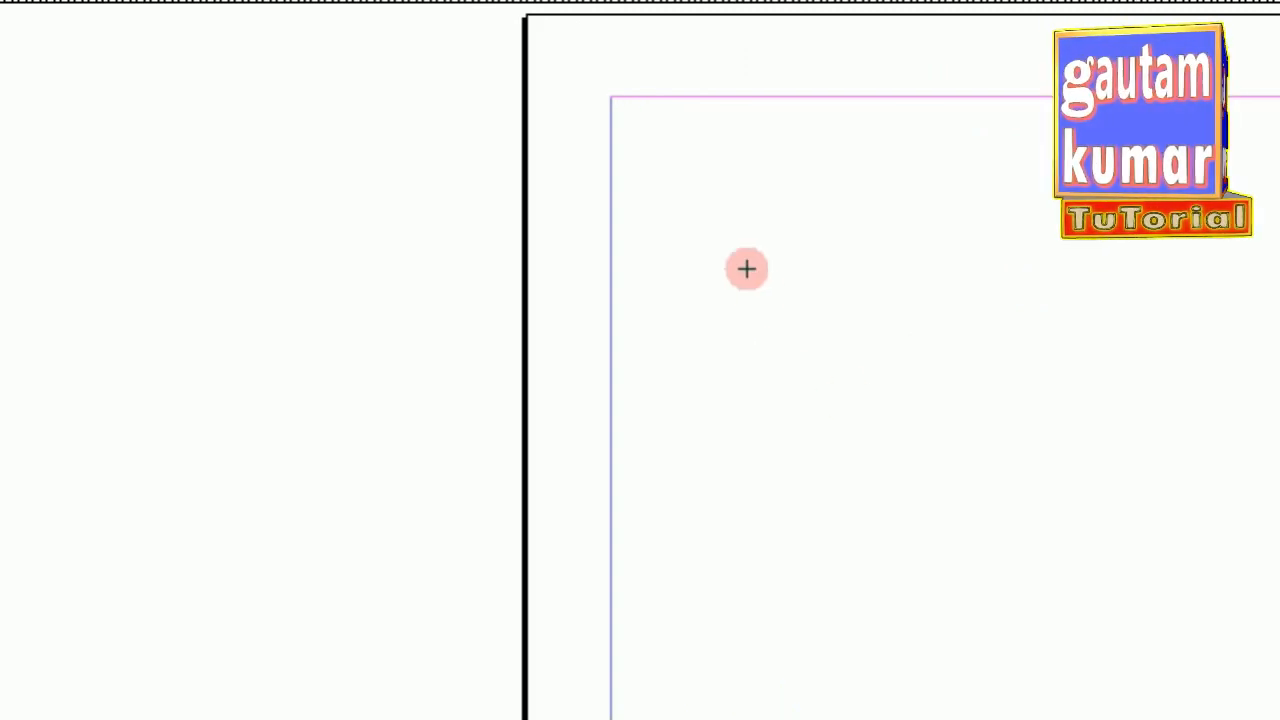
pyautogui.moveTo(786, 252); pyautogui.dragTo(935, 384)
pyautogui.moveTo(1010, 309); pyautogui.dragTo(976, 364)
pyautogui.moveTo(921, 465); pyautogui.dragTo(920, 464)
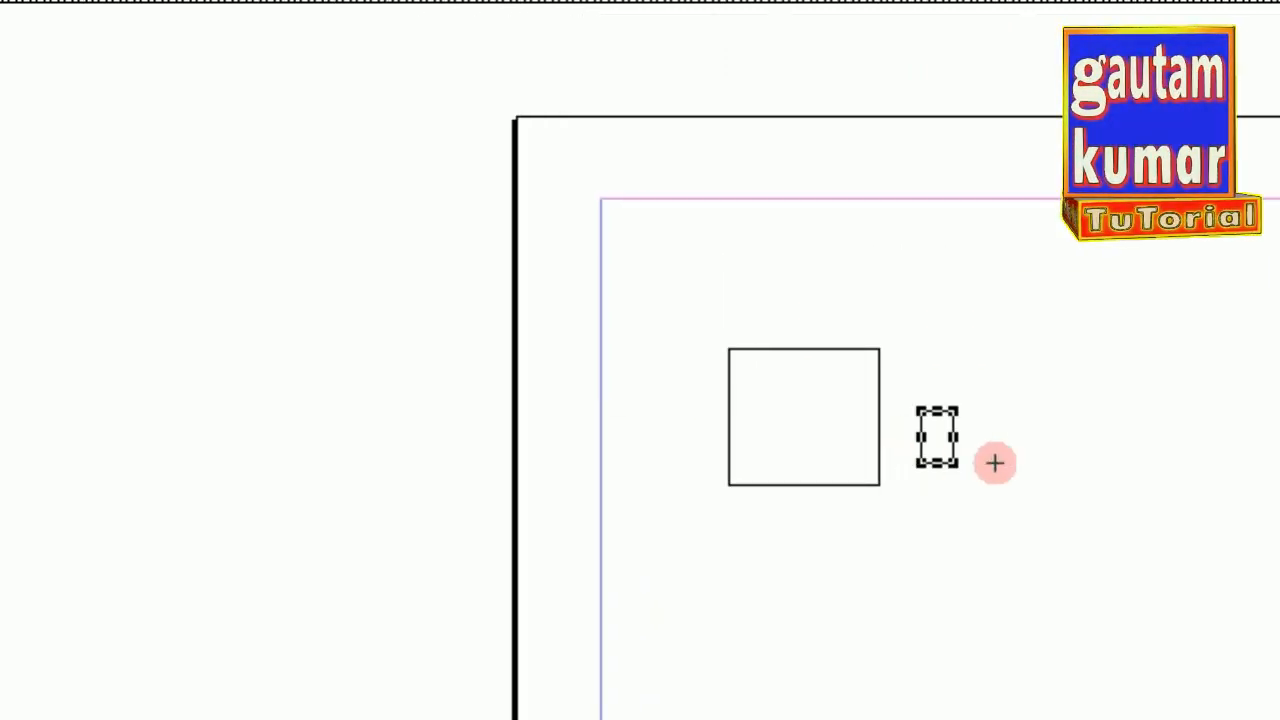
pyautogui.moveTo(1045, 389); pyautogui.dragTo(1139, 520)
pyautogui.moveTo(867, 569); pyautogui.dragTo(949, 627)
pyautogui.moveTo(718, 535); pyautogui.dragTo(788, 597)
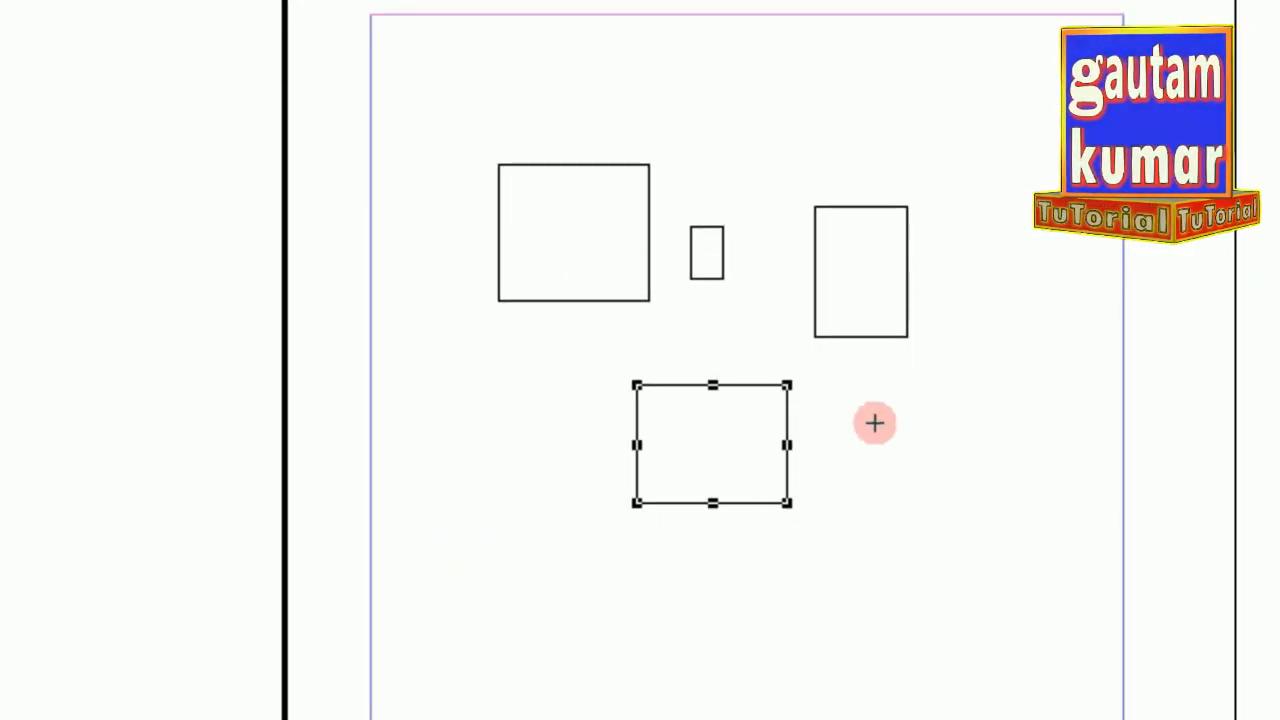
pyautogui.moveTo(874, 510); pyautogui.dragTo(959, 642)
pyautogui.moveTo(608, 657); pyautogui.dragTo(608, 657)
pyautogui.moveTo(562, 518); pyautogui.dragTo(440, 355)
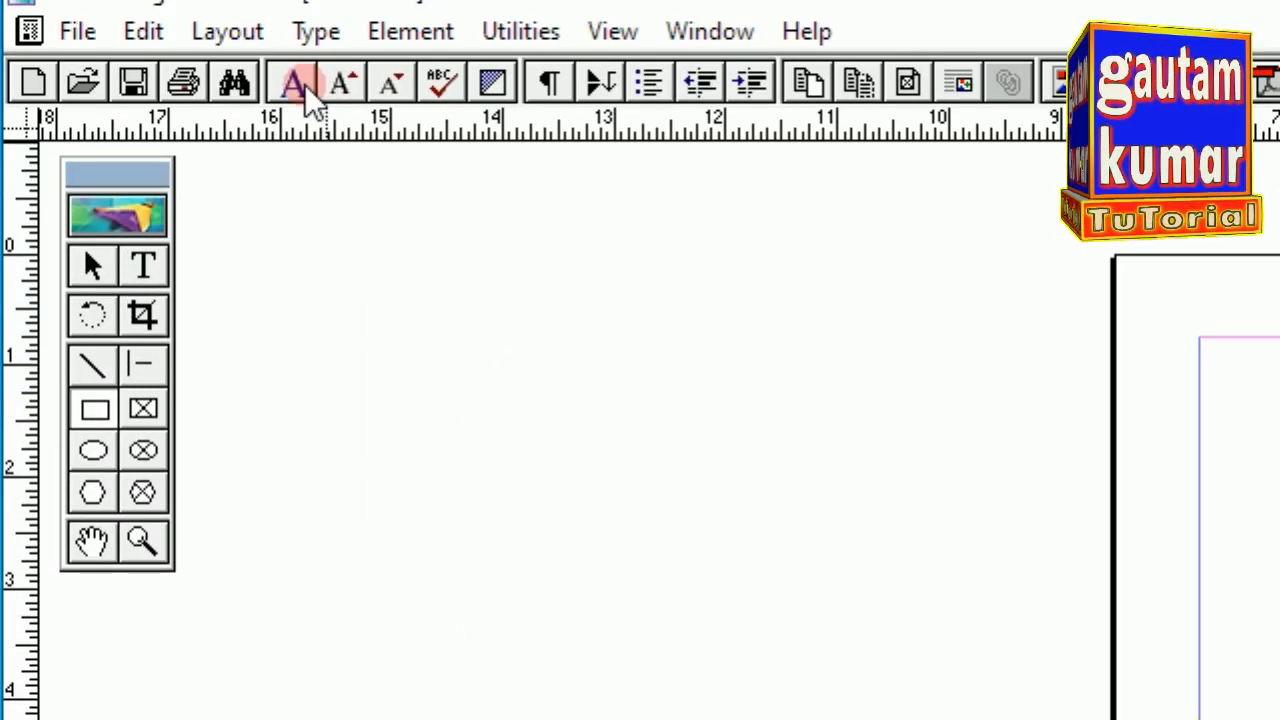
# Use Go Back to view pages 4 and 5, and Go Forward to return to page 6
pyautogui.click(250, 33)
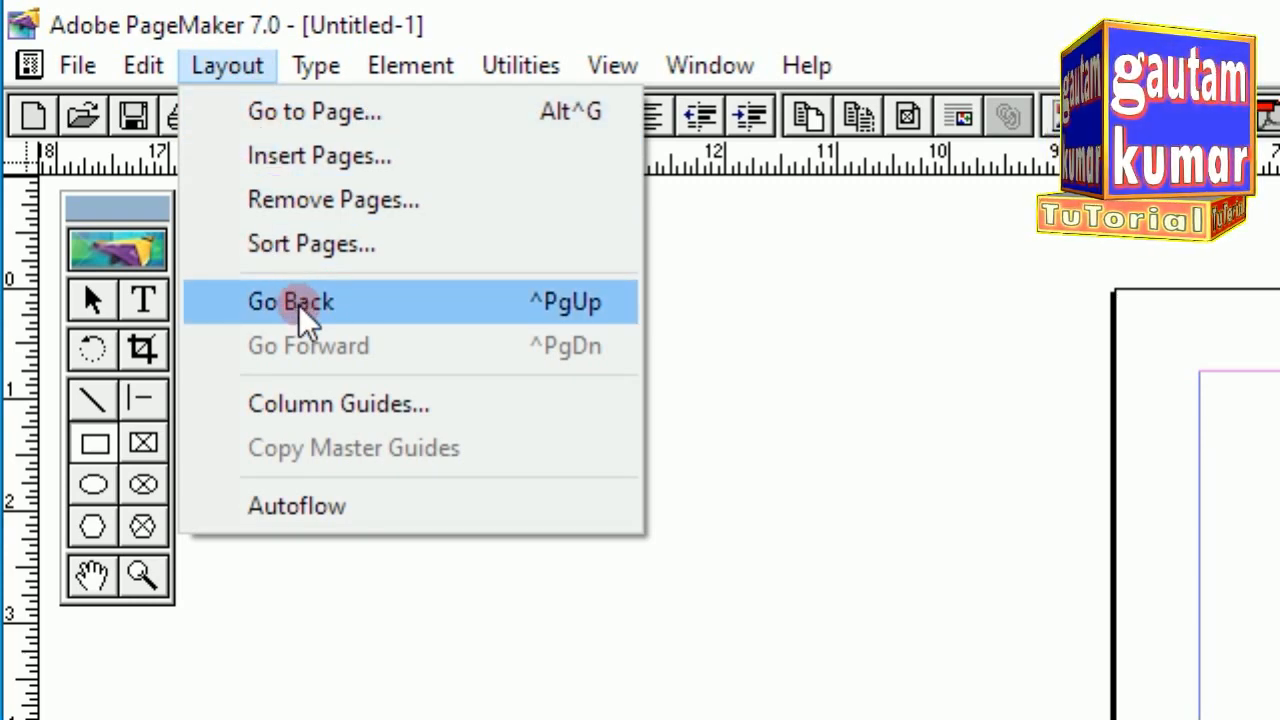
pyautogui.click(300, 305)
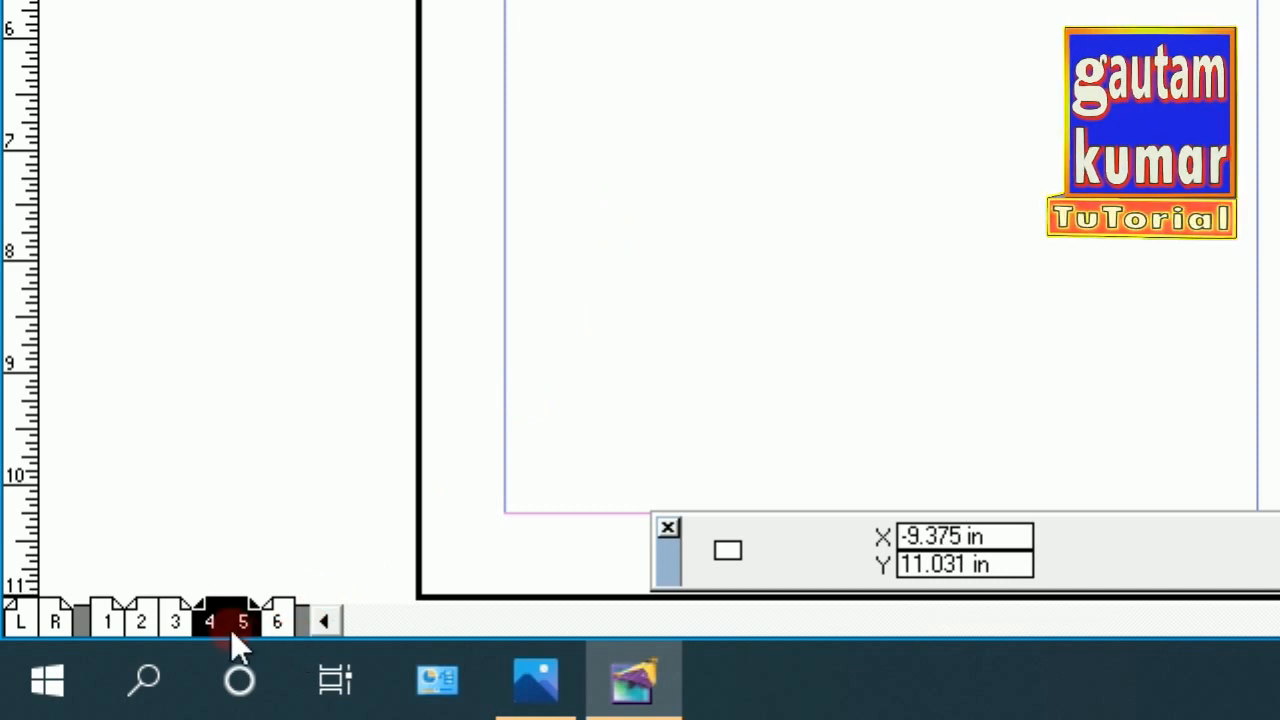
pyautogui.click(252, 82)
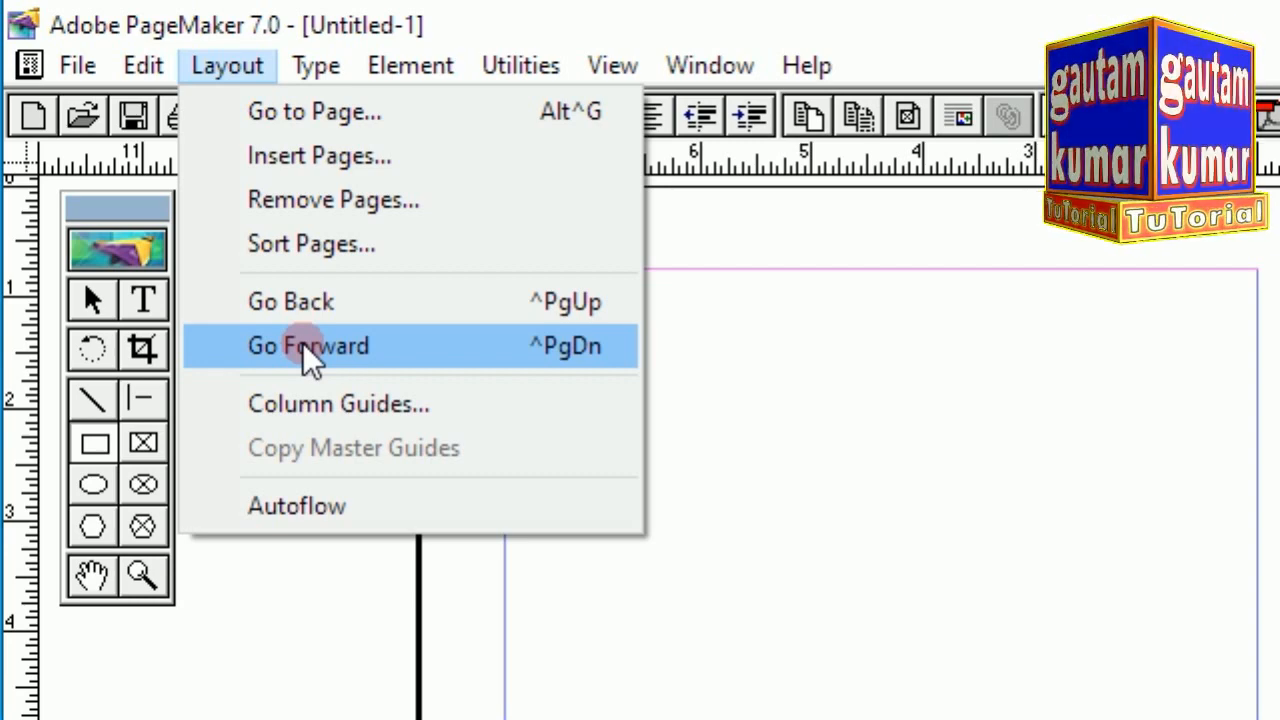
pyautogui.click(303, 347)
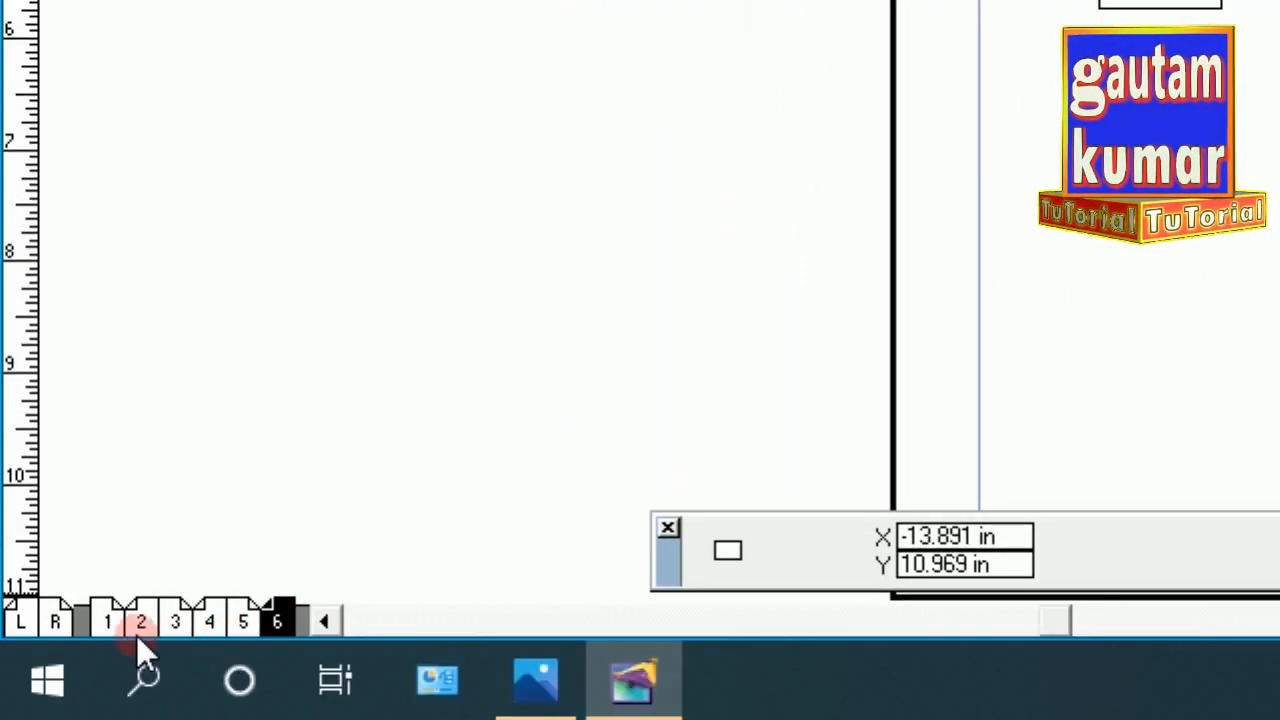
# Go to the page 2–3 spread, and draw two stacked rectangles on page 2 and several rectangles on page 3
pyautogui.click(110, 620)
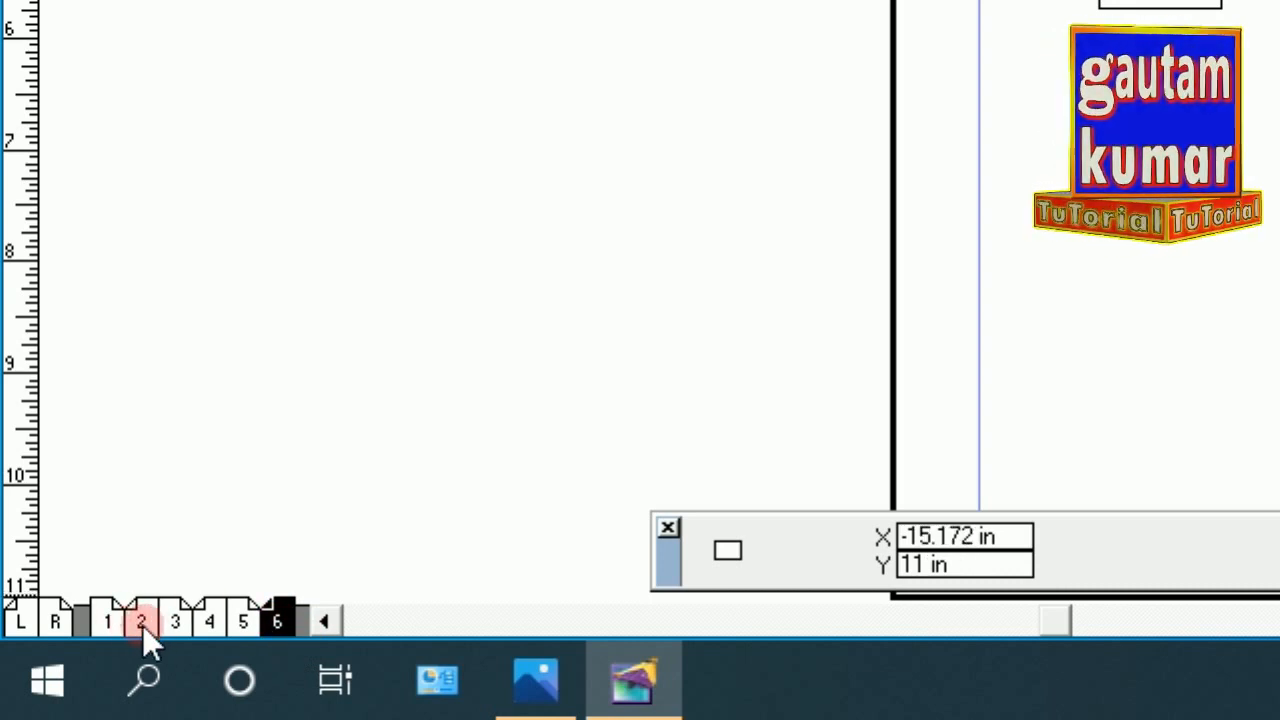
pyautogui.click(142, 621)
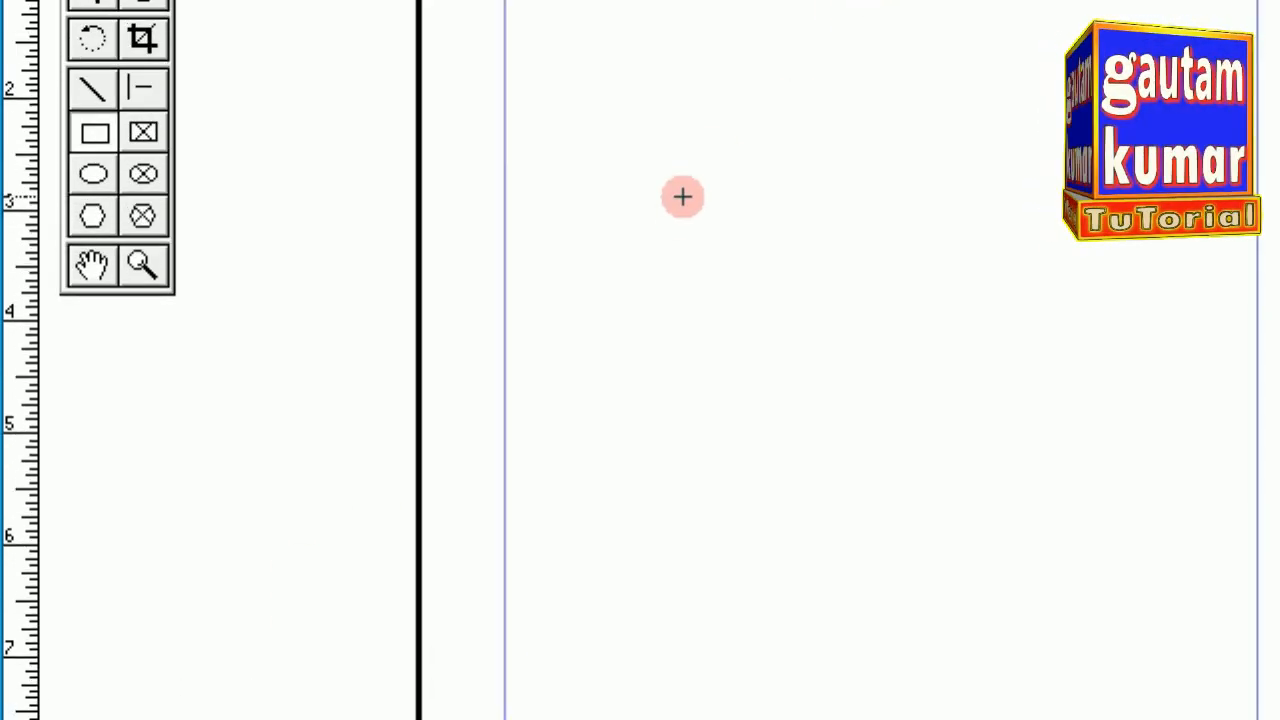
pyautogui.moveTo(683, 197); pyautogui.dragTo(878, 411)
pyautogui.moveTo(683, 490); pyautogui.dragTo(892, 646)
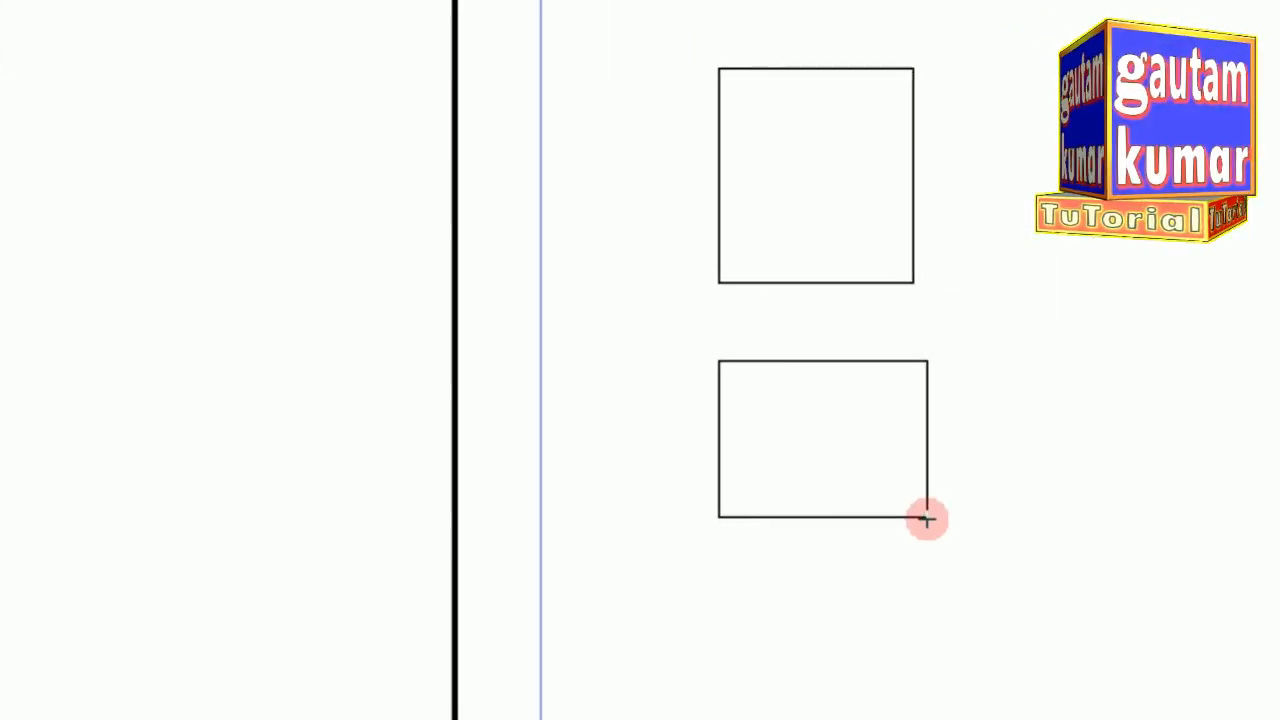
pyautogui.moveTo(758, 207); pyautogui.dragTo(935, 416)
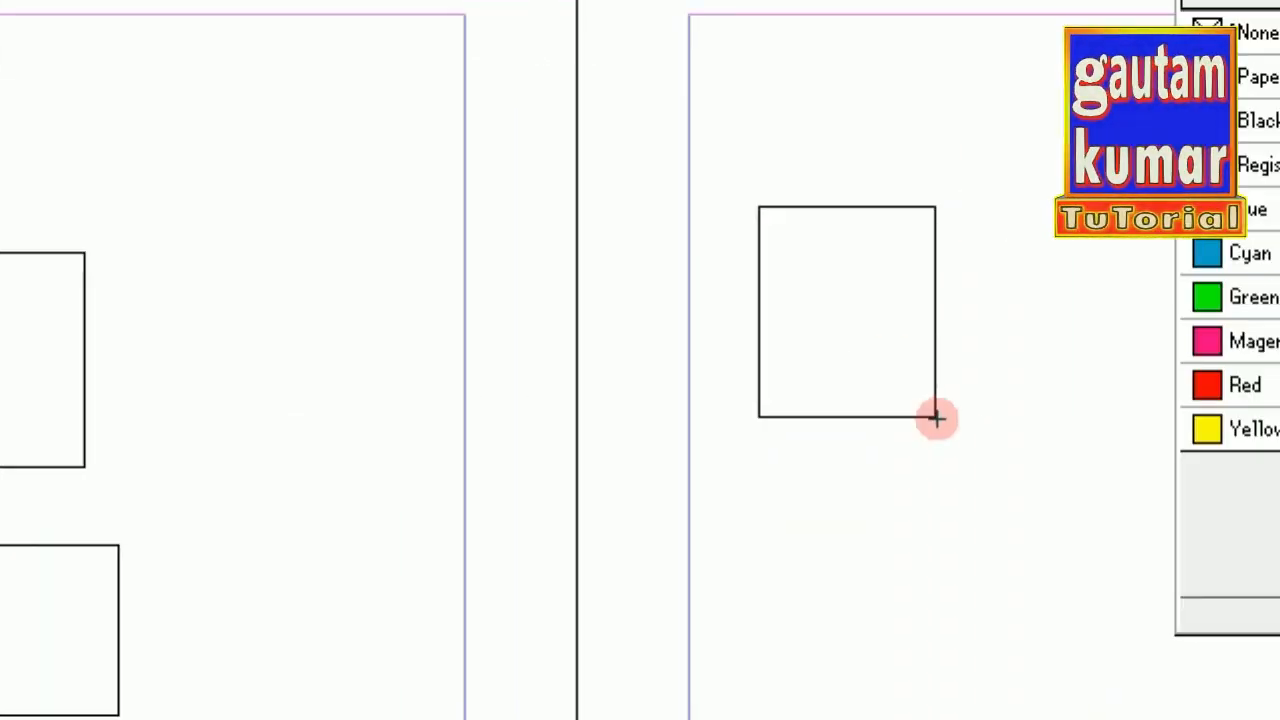
pyautogui.moveTo(848, 489); pyautogui.dragTo(940, 517)
pyautogui.moveTo(806, 380); pyautogui.dragTo(937, 511)
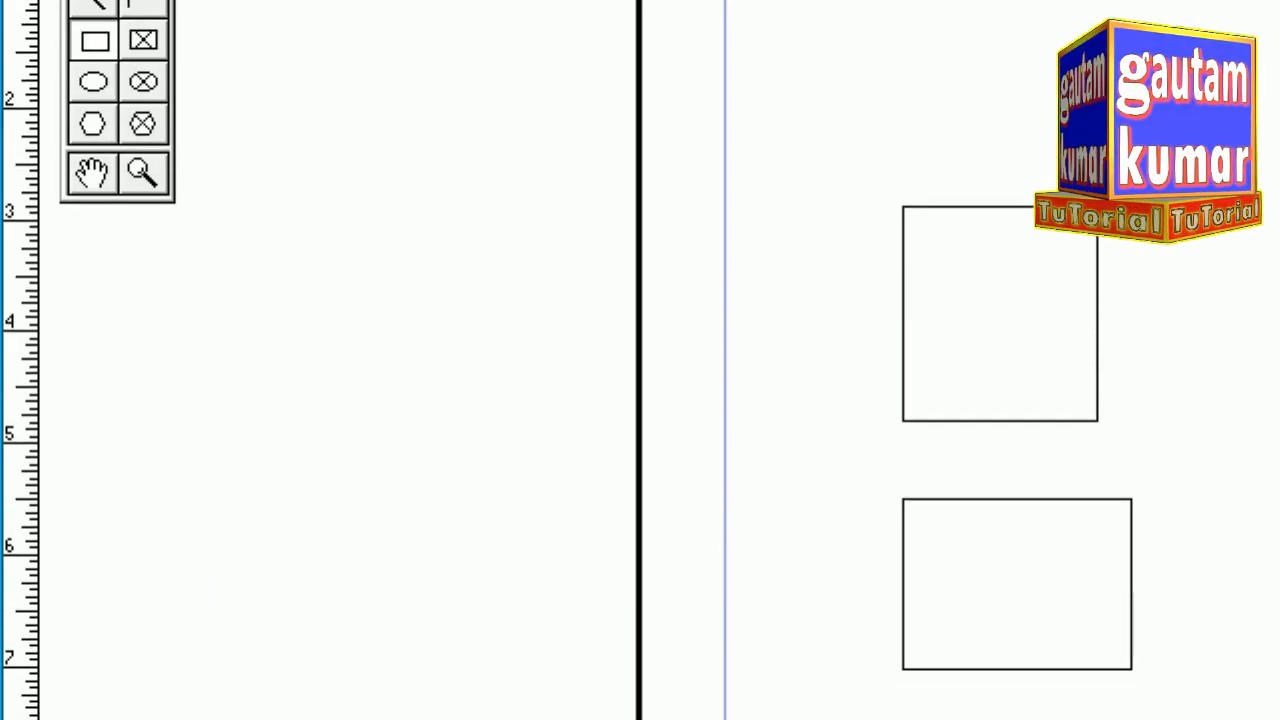
# Use Go Back to view page 6, and Go Forward to return to pages 2 and 3
pyautogui.click(230, 66)
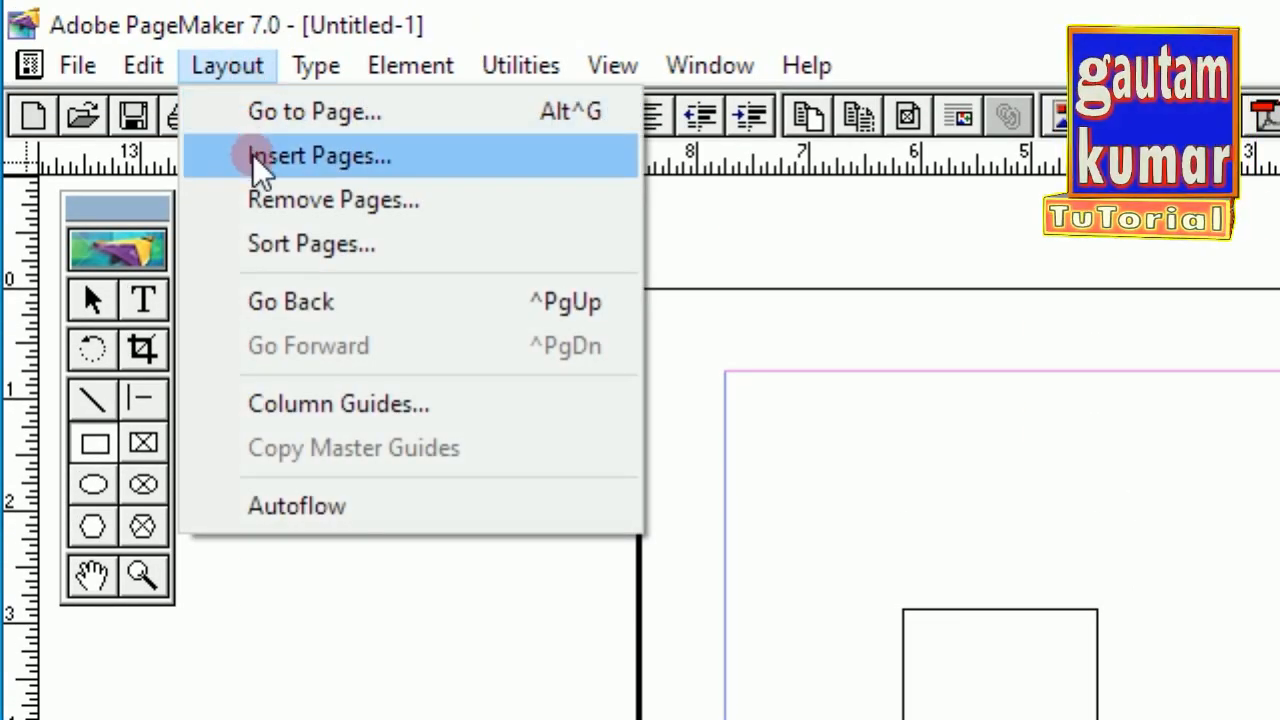
pyautogui.click(338, 305)
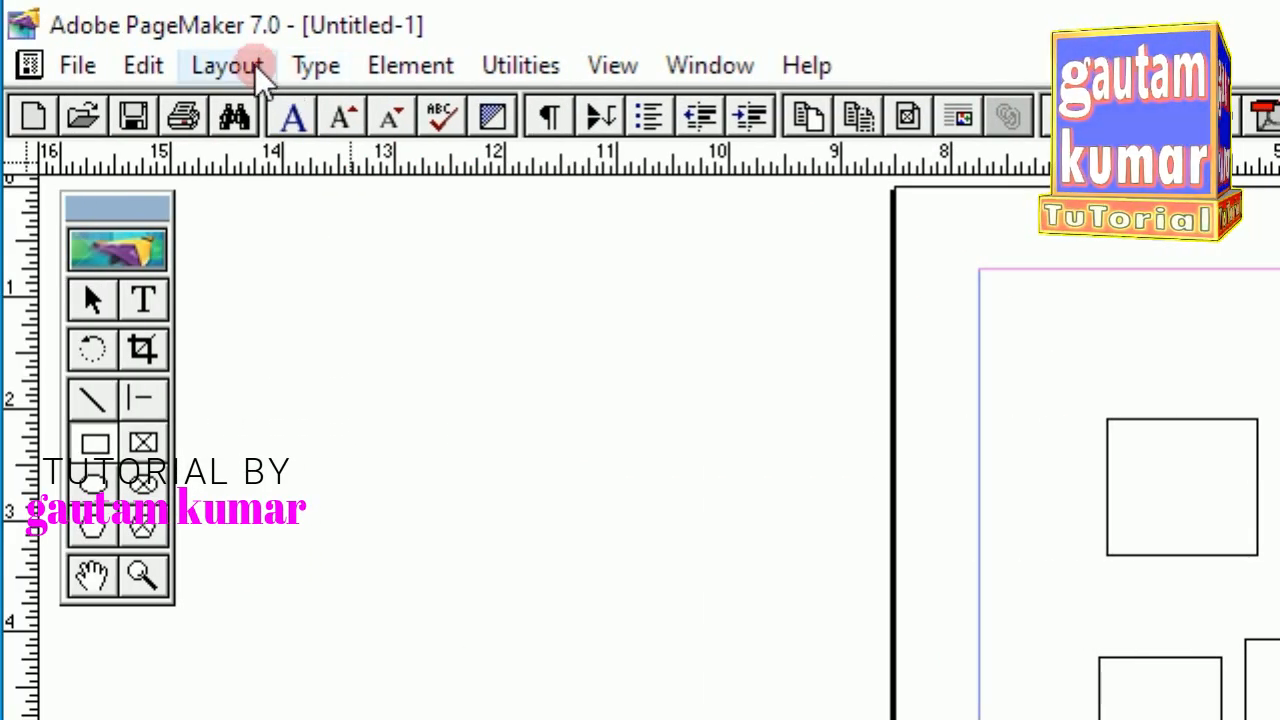
pyautogui.click(258, 70)
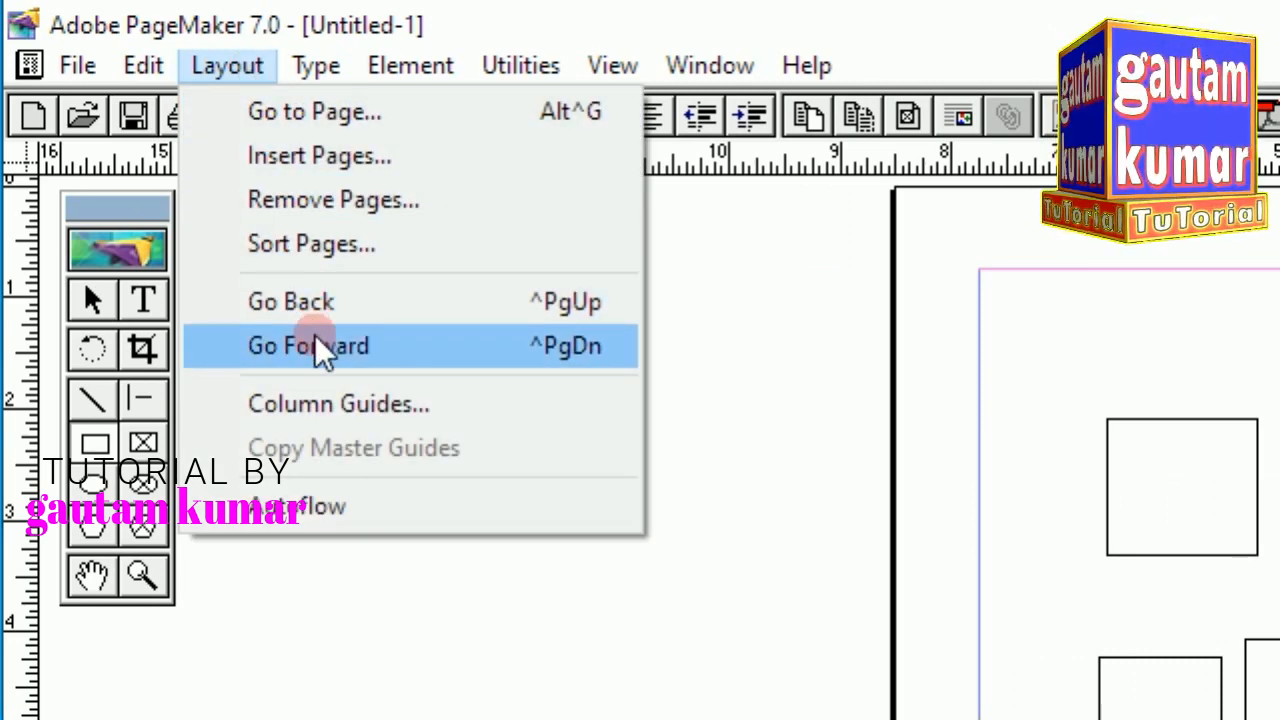
pyautogui.click(320, 350)
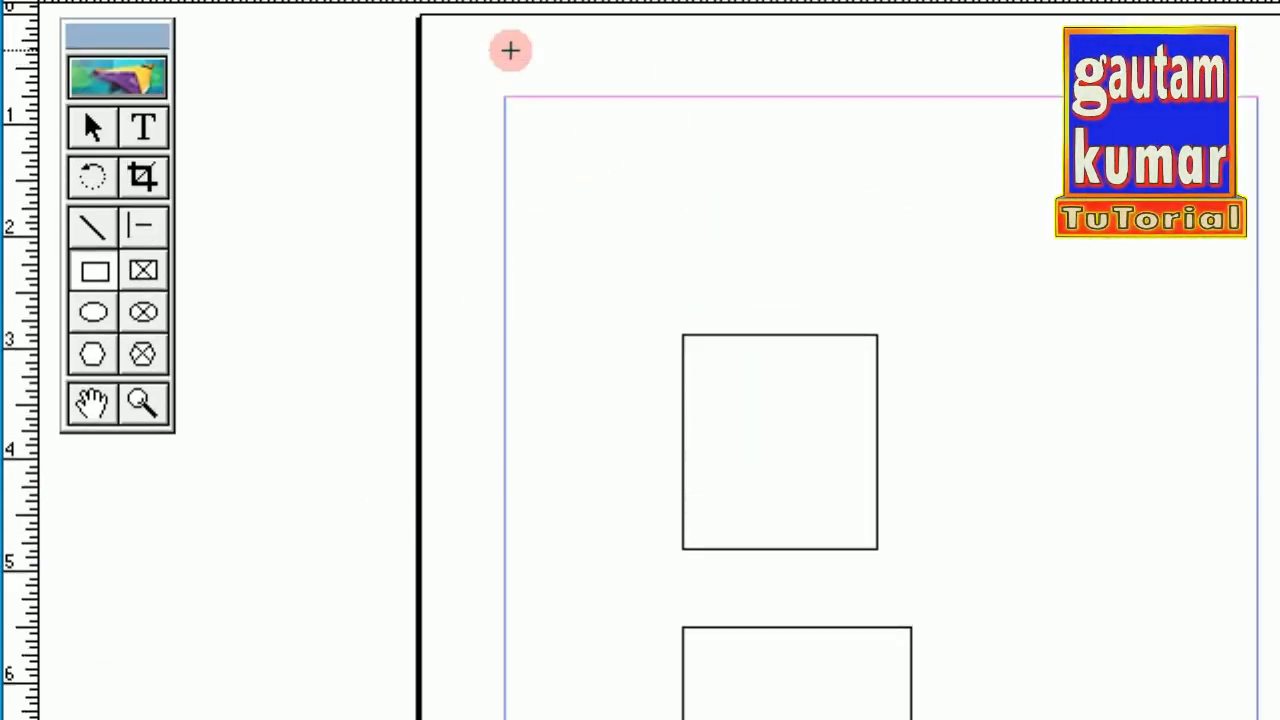
# View page 1, and use Go to Page to jump to page 6
pyautogui.click(250, 66)
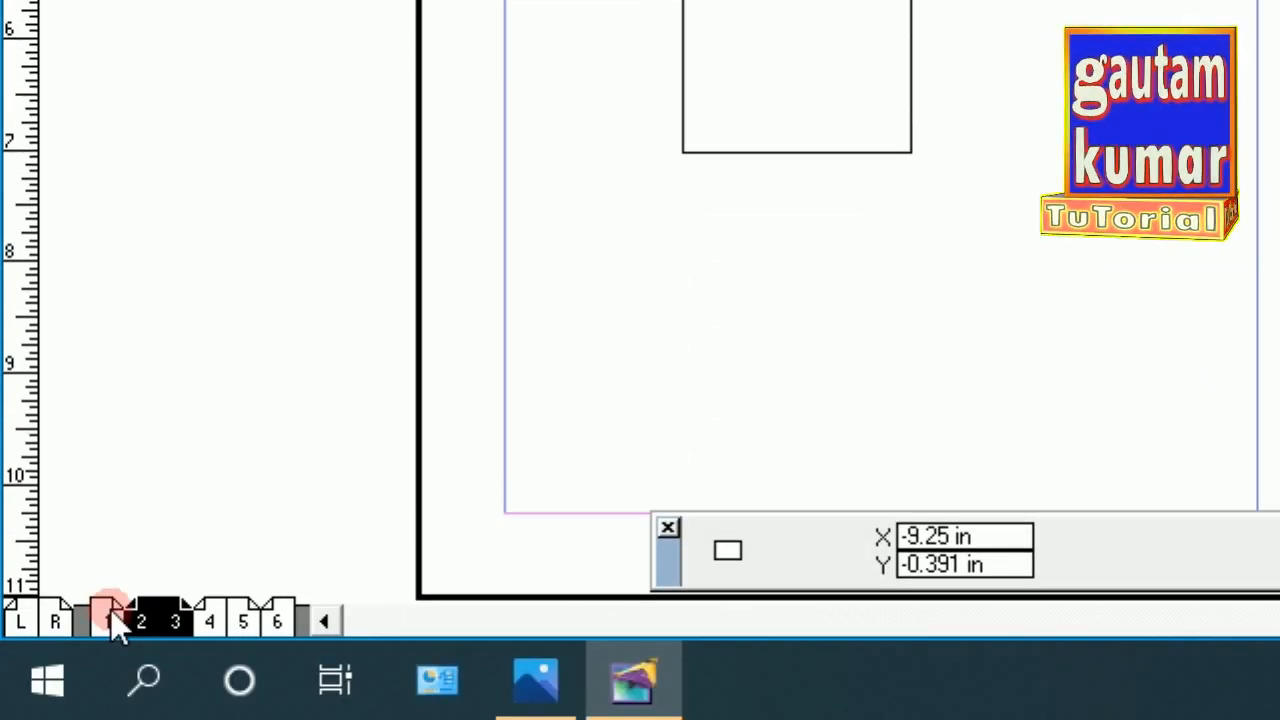
pyautogui.click(110, 609)
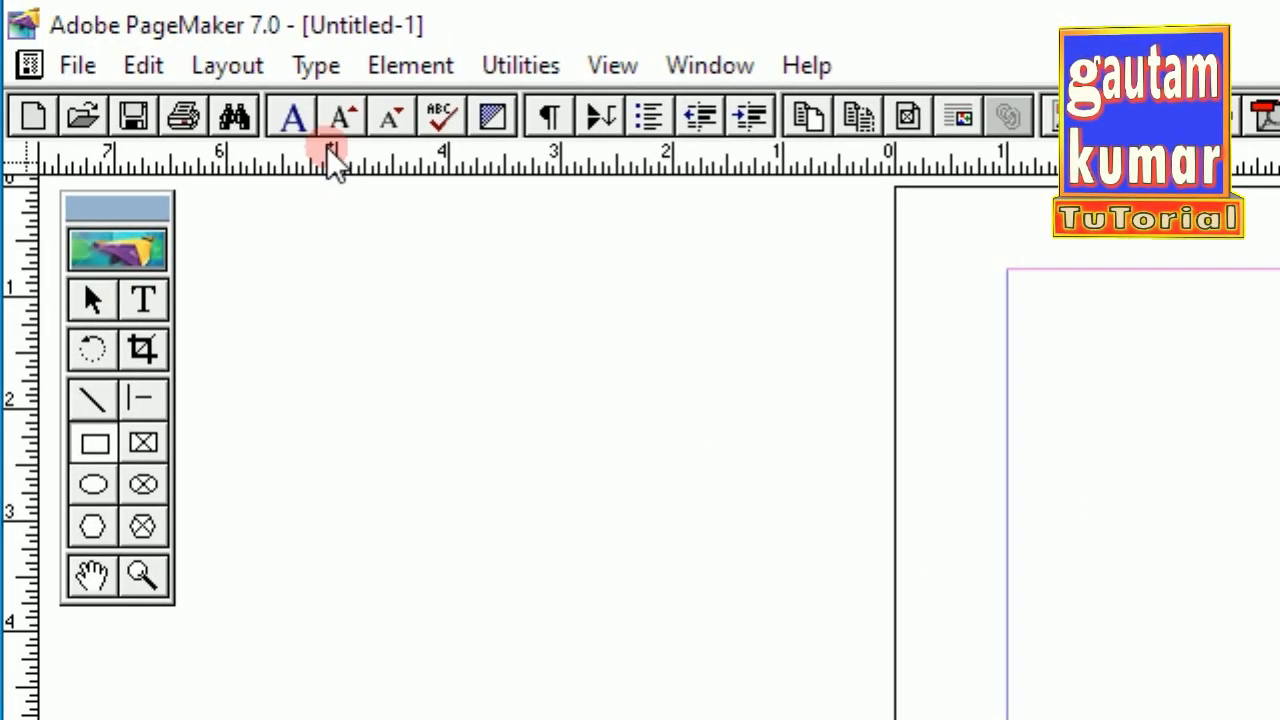
pyautogui.click(244, 65)
pyautogui.click(260, 111)
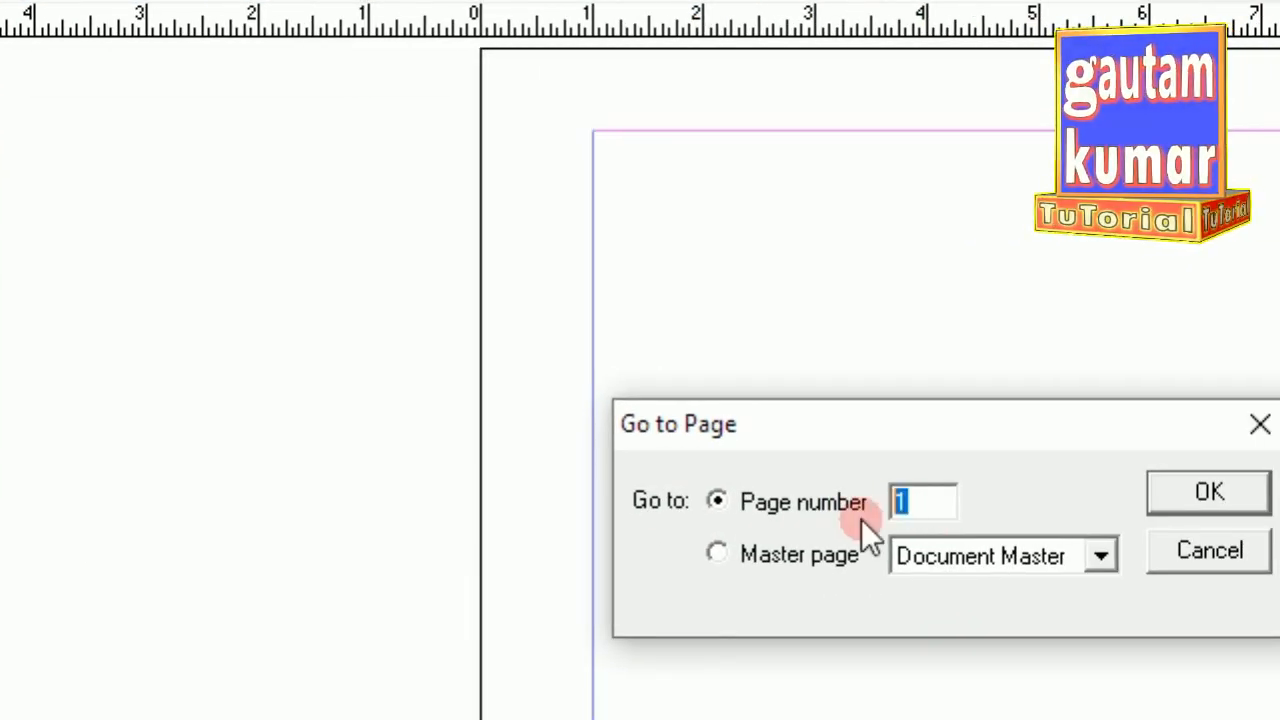
pyautogui.write('6')
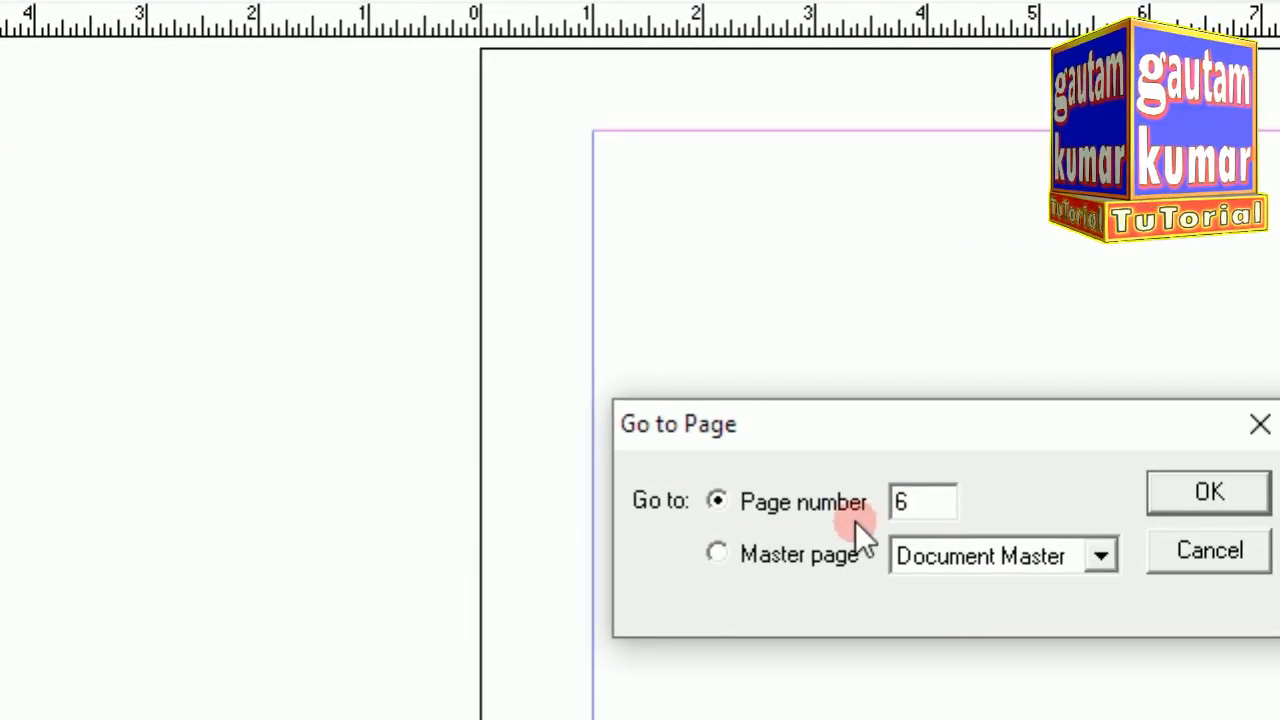
pyautogui.click(975, 493)
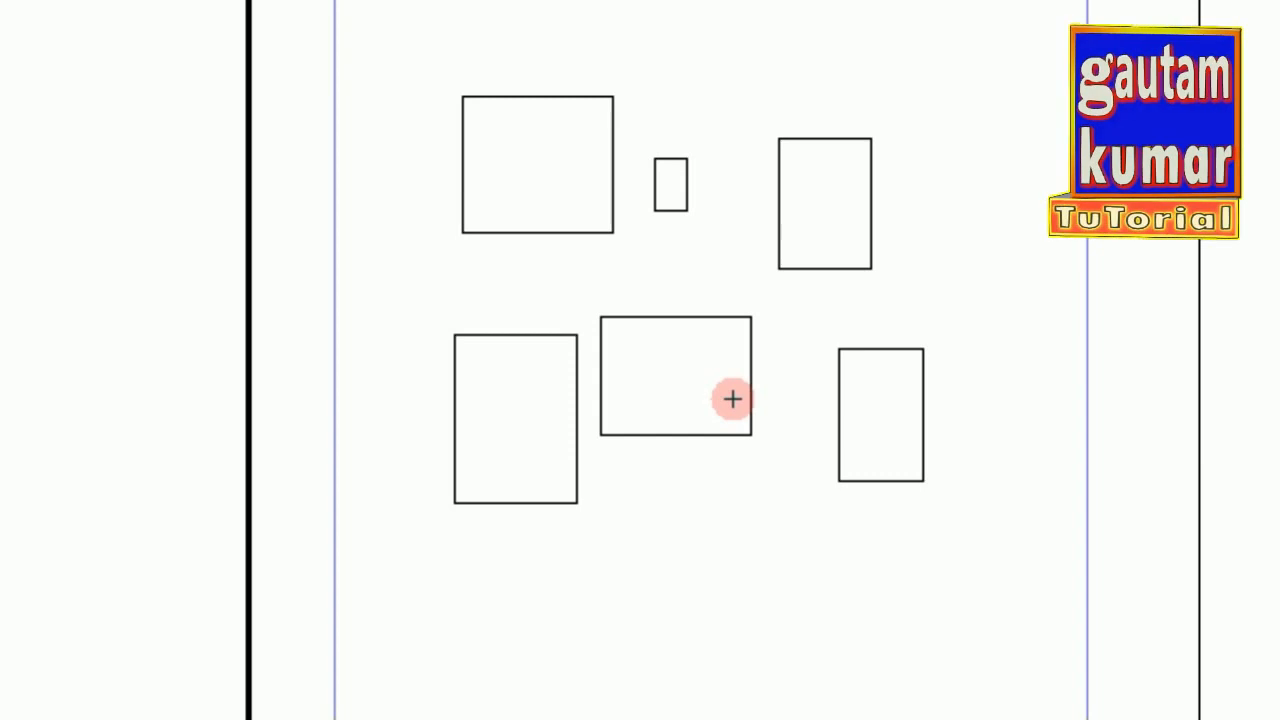
# Return to page 1 with Go Back, and set its column guides to 2 columns
pyautogui.click(250, 68)
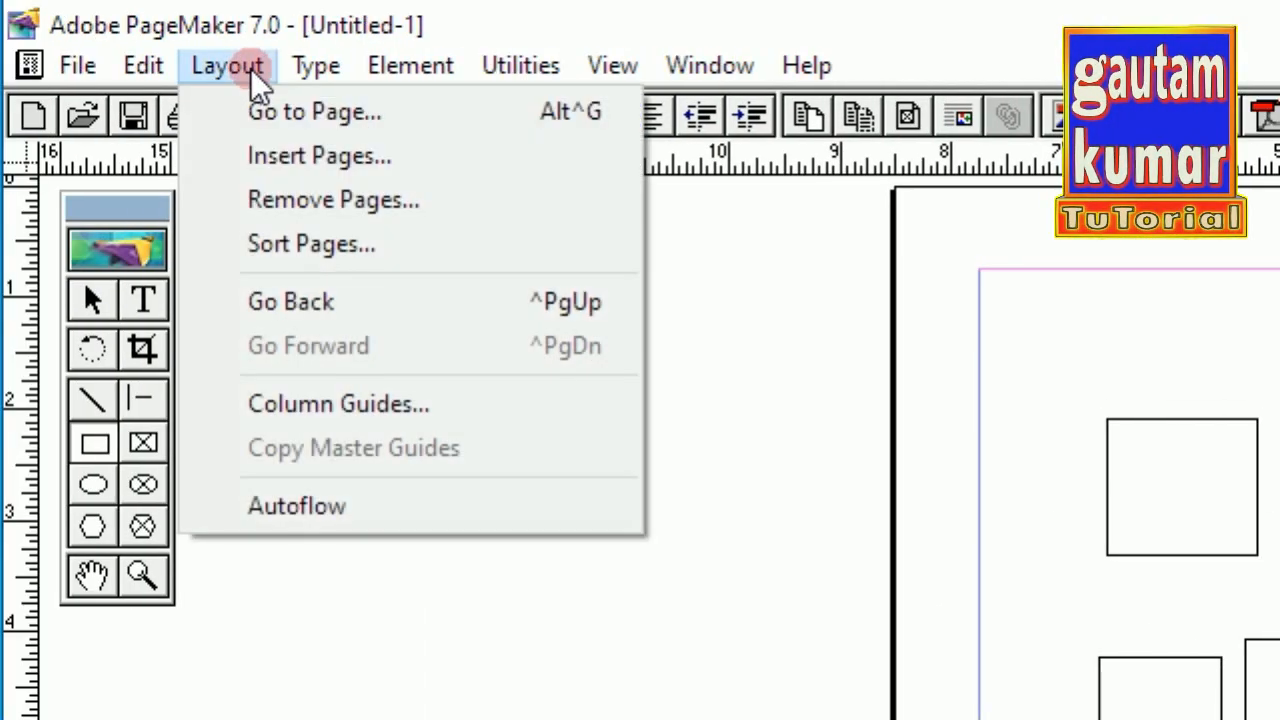
pyautogui.click(305, 301)
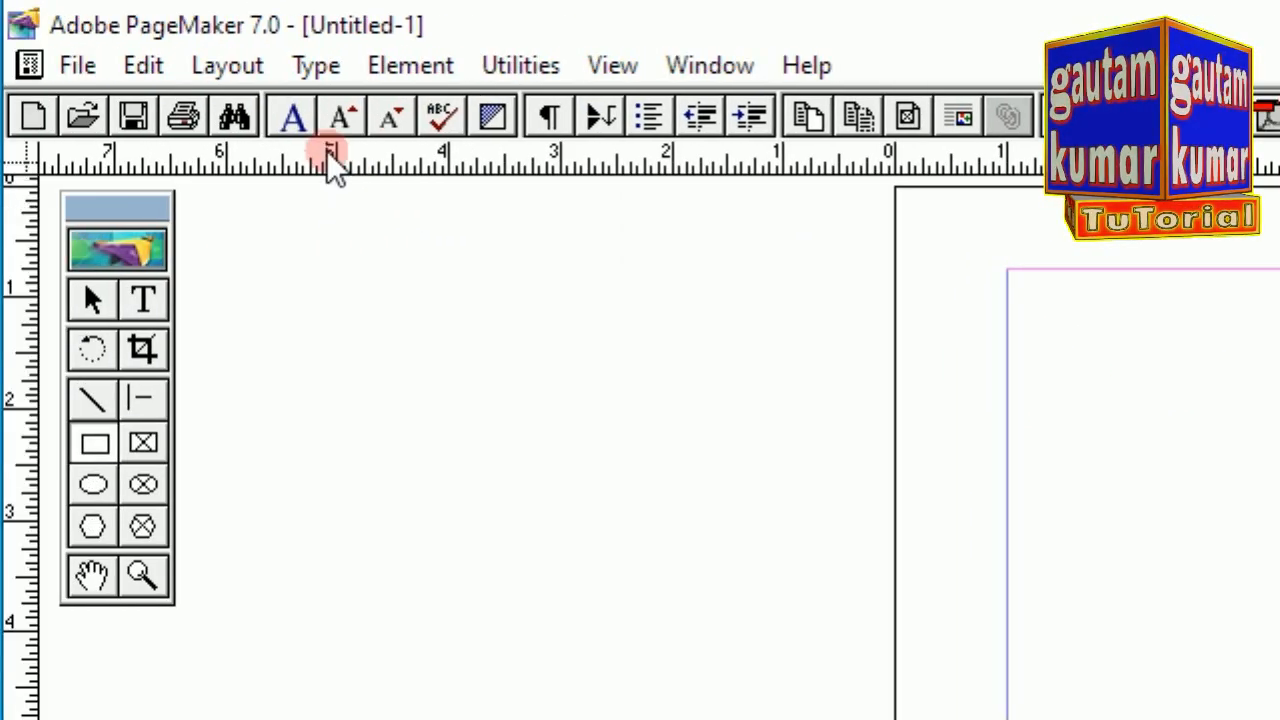
pyautogui.click(231, 72)
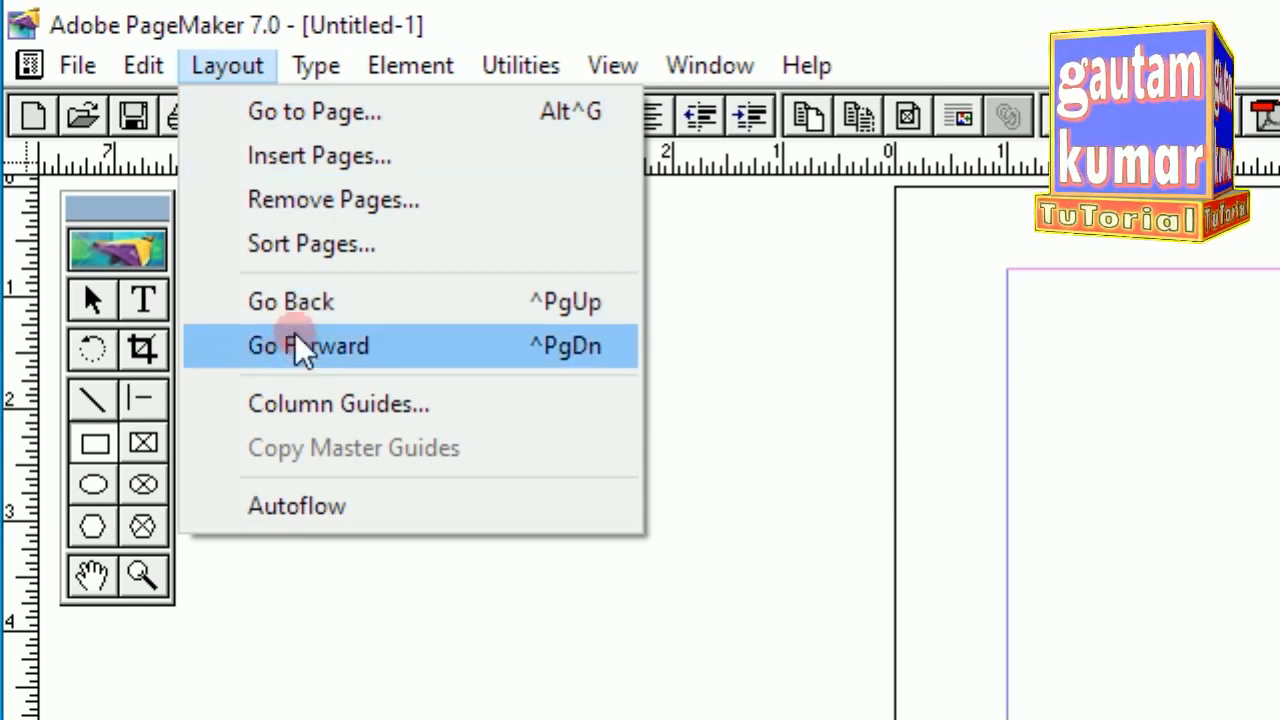
pyautogui.click(322, 398)
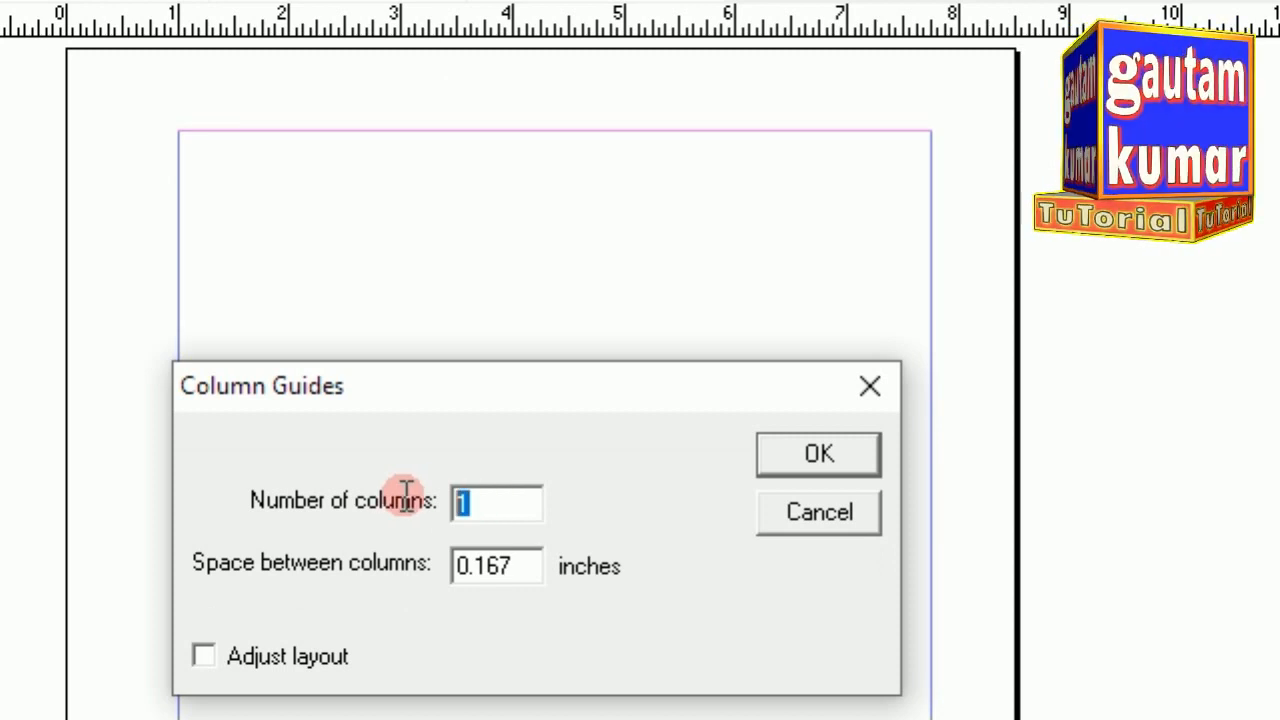
pyautogui.write('2')
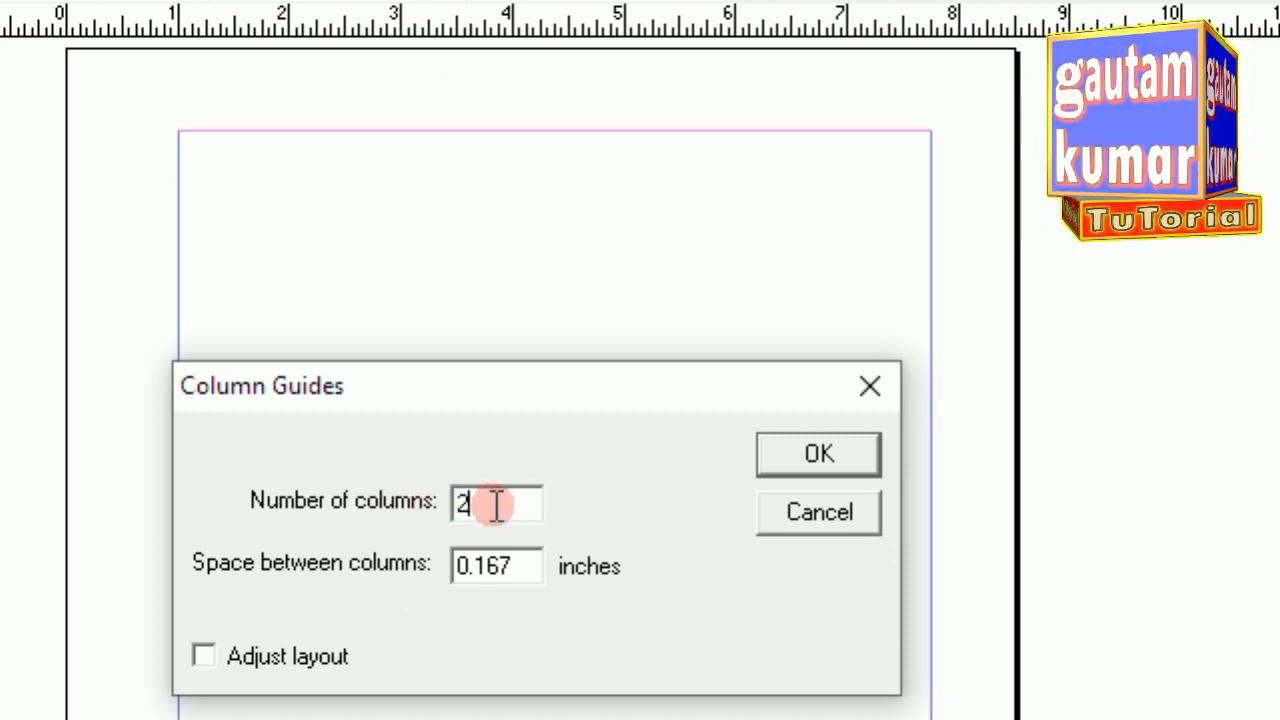
pyautogui.click(805, 460)
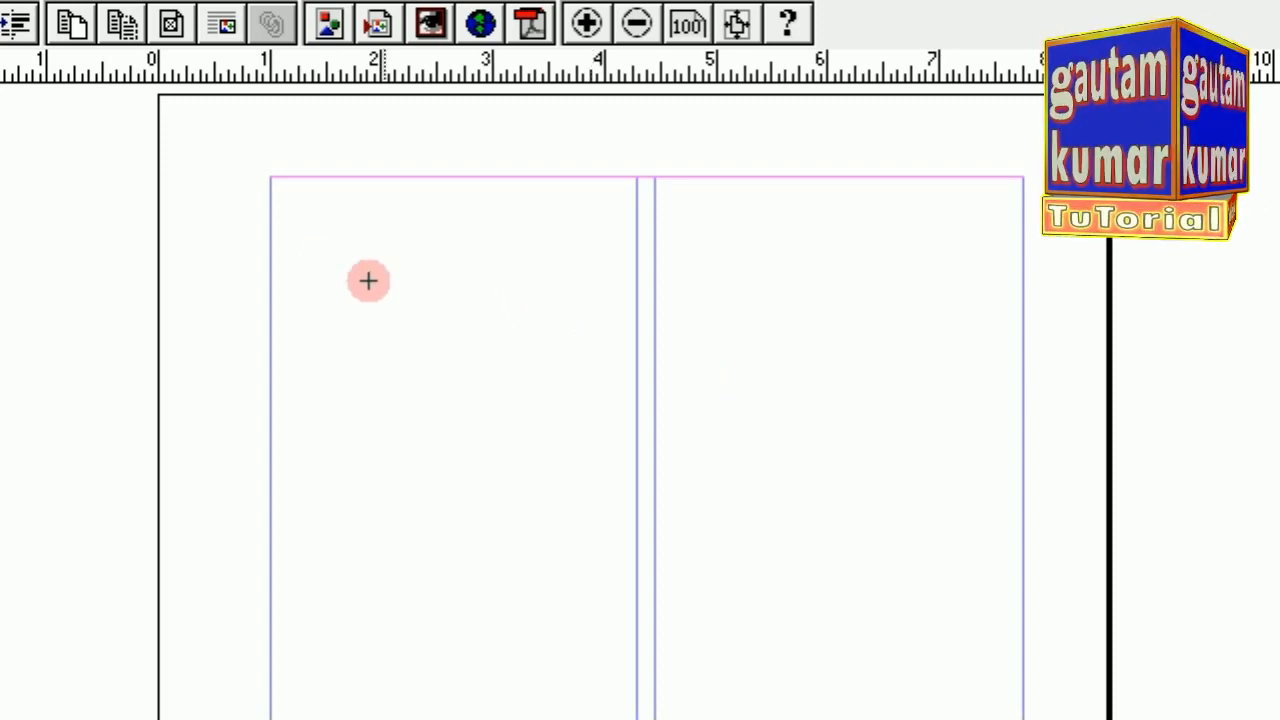
# Set the column guides on page 1 to 3 columns with 0.25 inches of space between columns
pyautogui.click(244, 68)
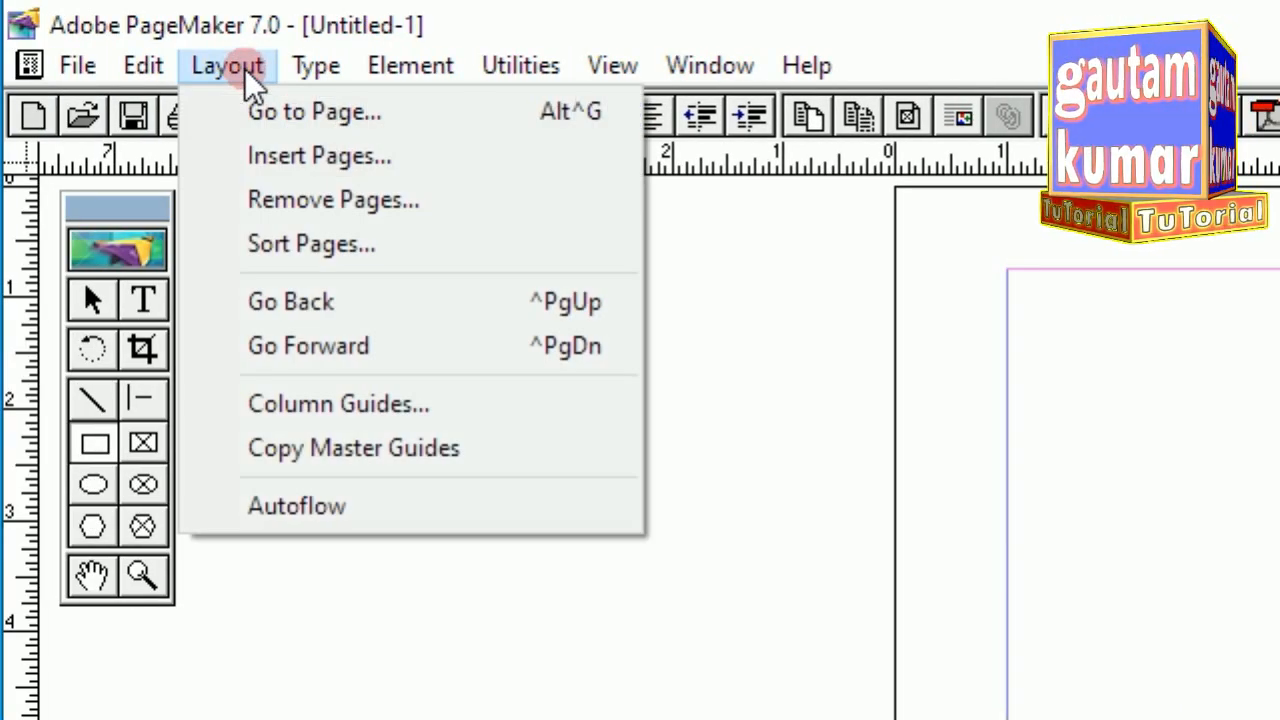
pyautogui.click(335, 405)
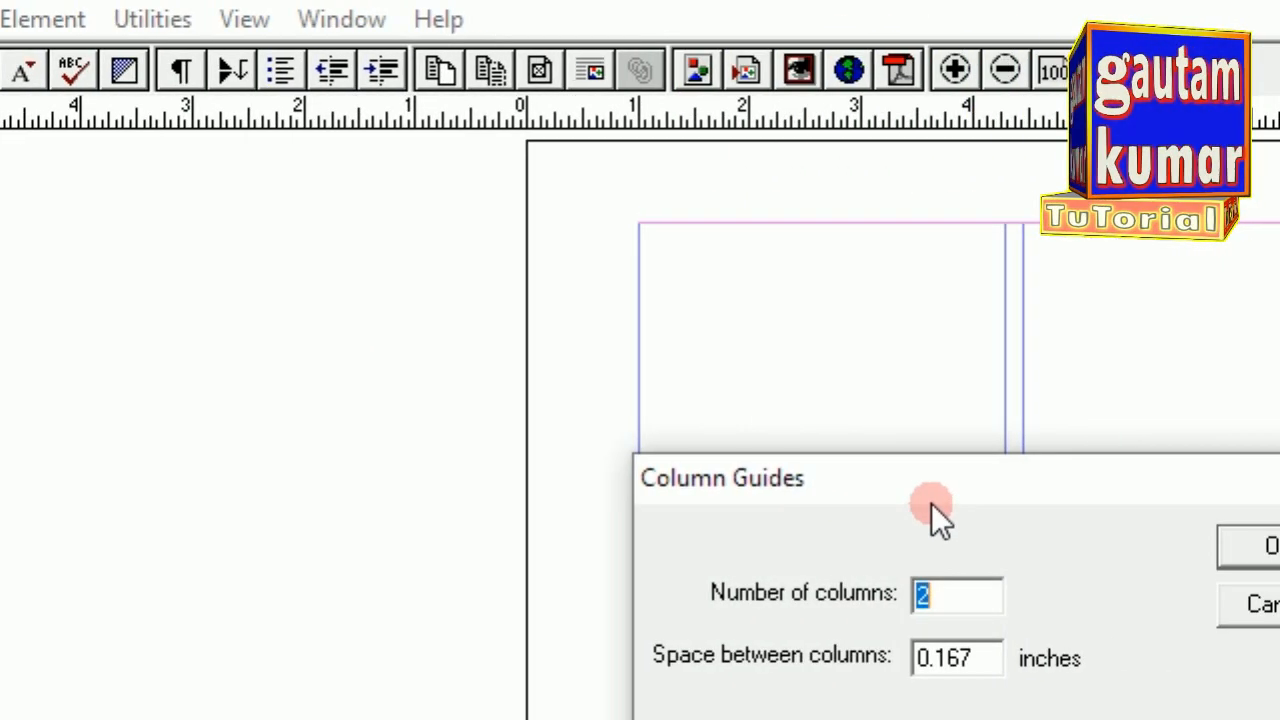
pyautogui.moveTo(949, 463); pyautogui.dragTo(911, 548)
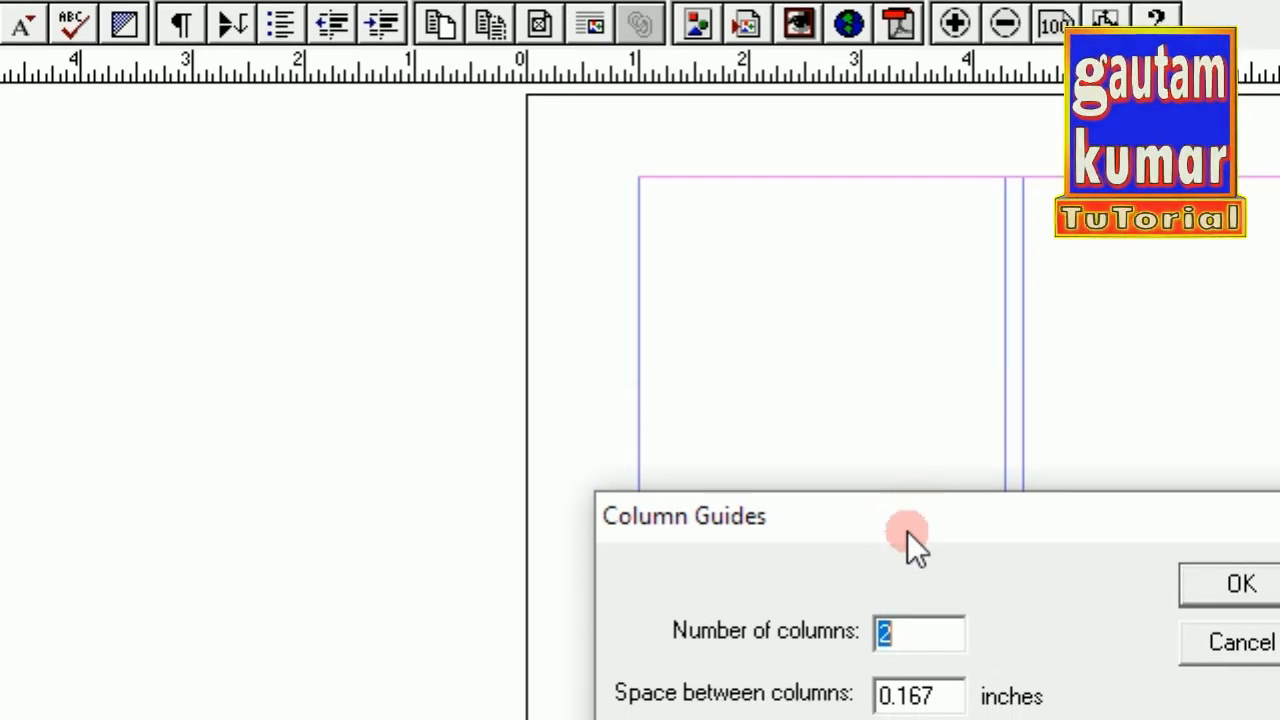
pyautogui.click(894, 671)
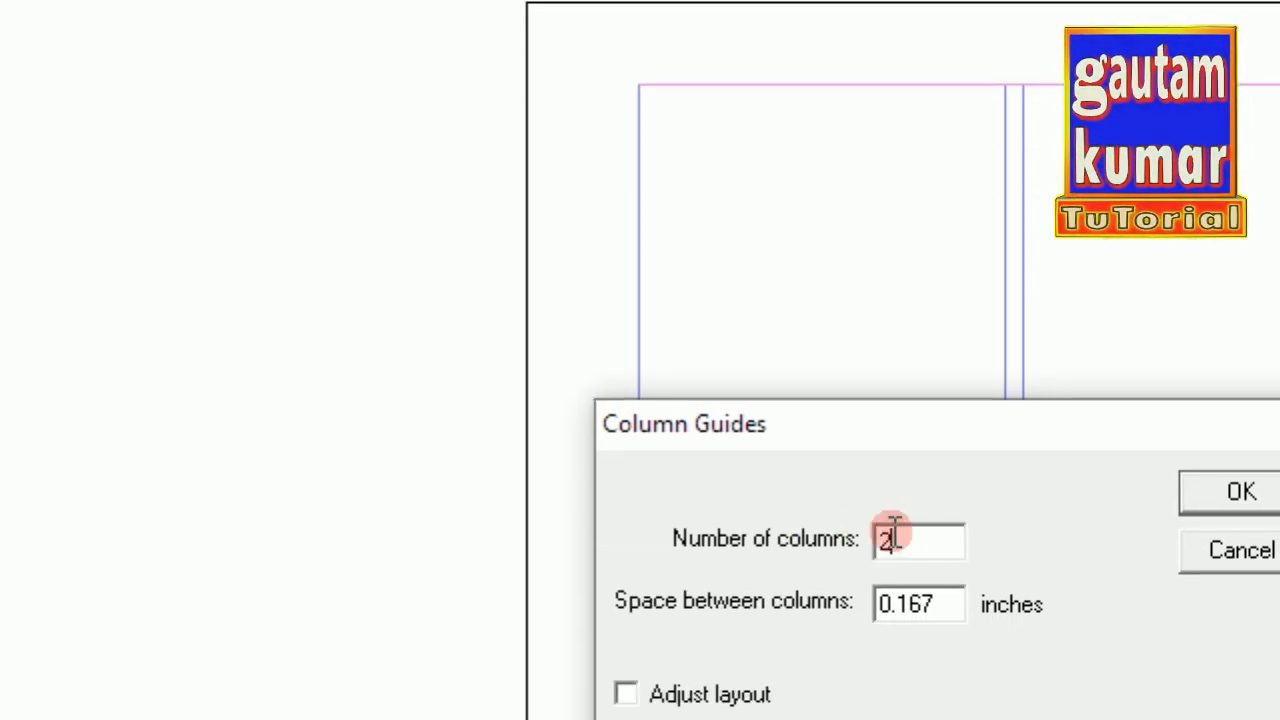
pyautogui.doubleClick(894, 540)
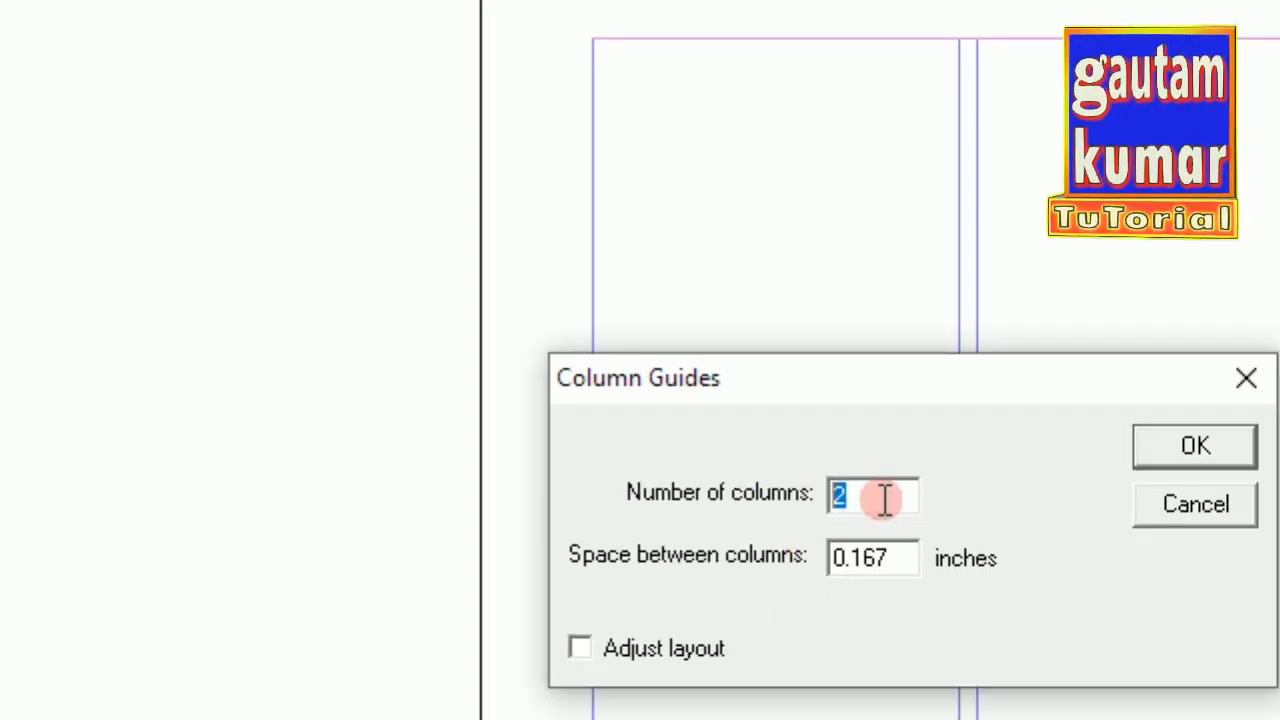
pyautogui.write('3')
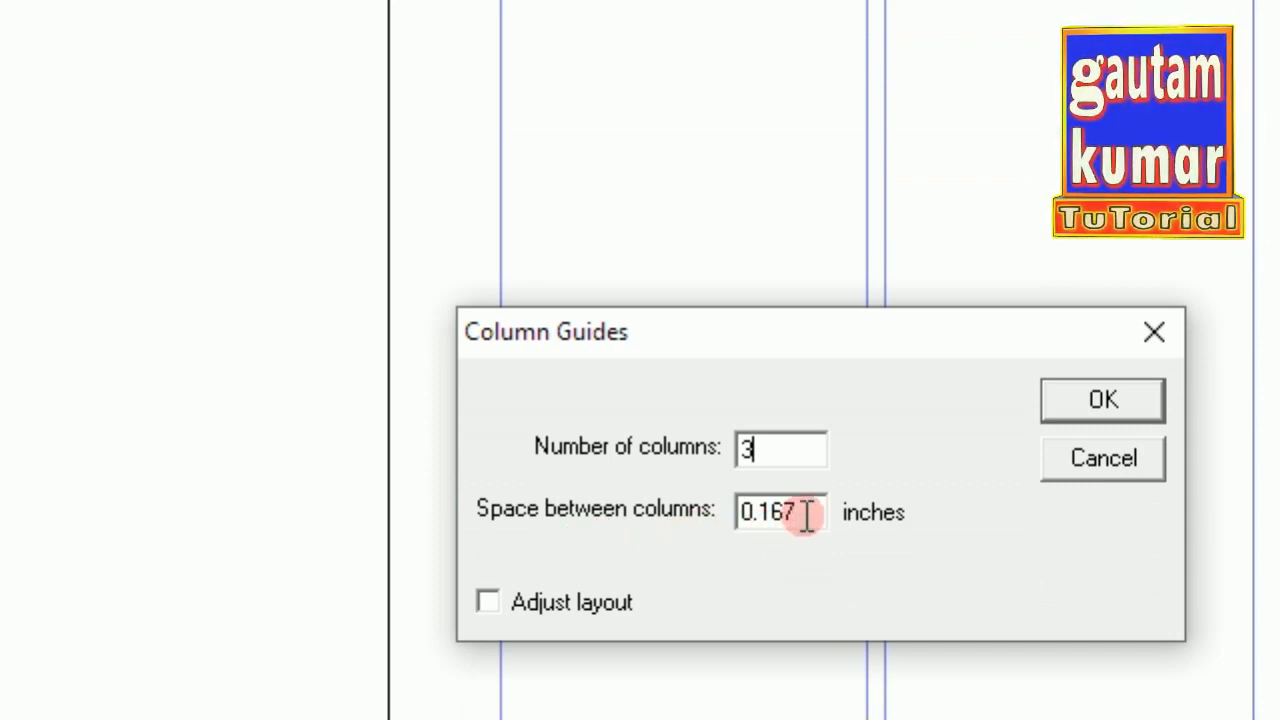
pyautogui.moveTo(806, 512); pyautogui.dragTo(745, 515)
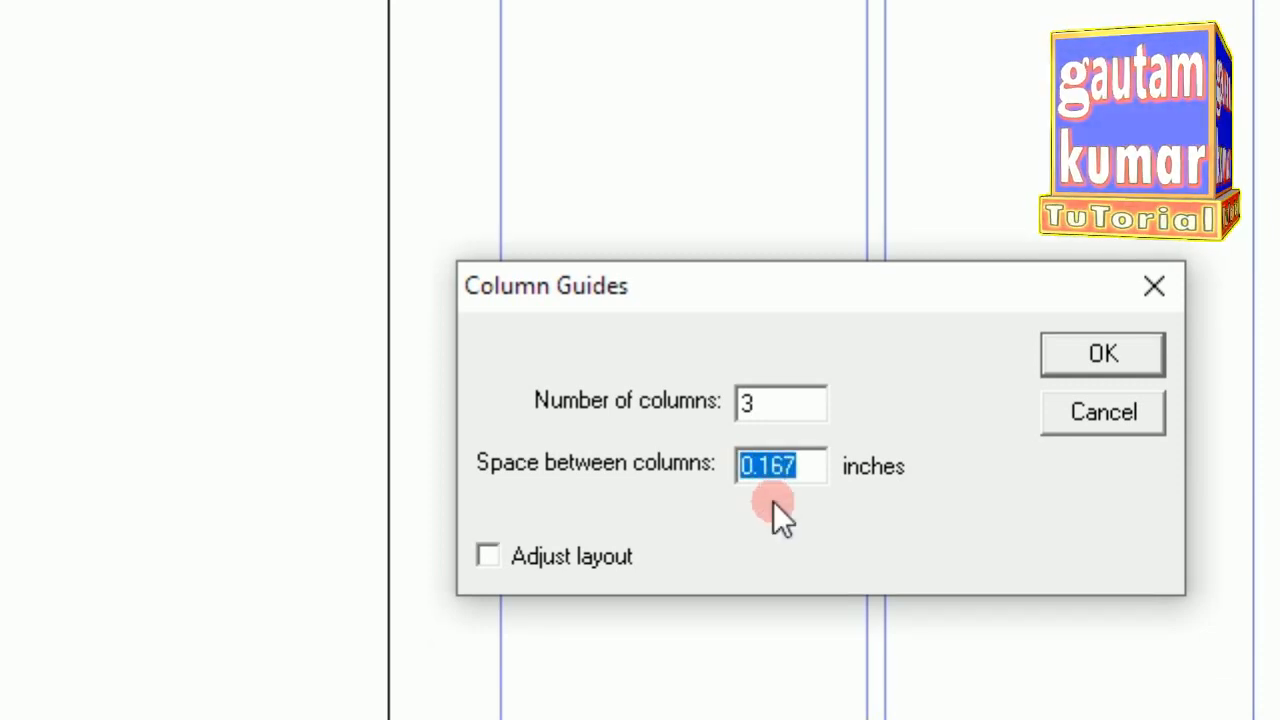
pyautogui.write('0.2')
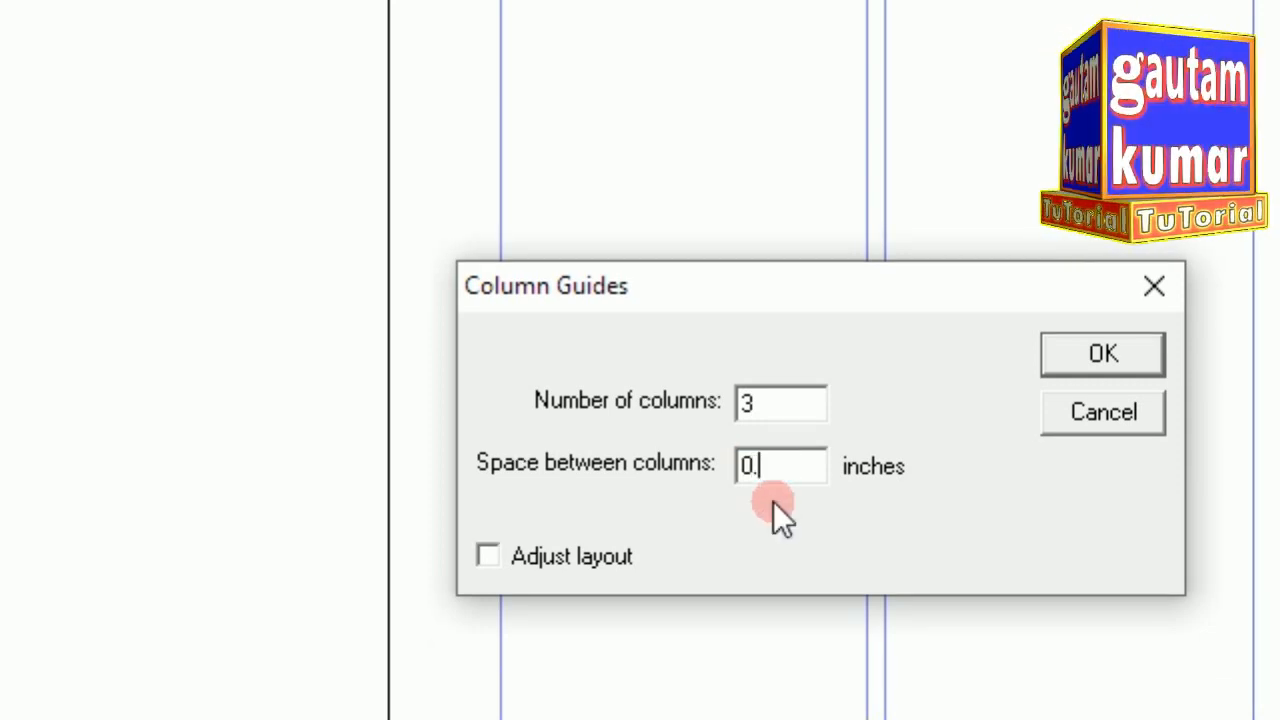
pyautogui.write('5')
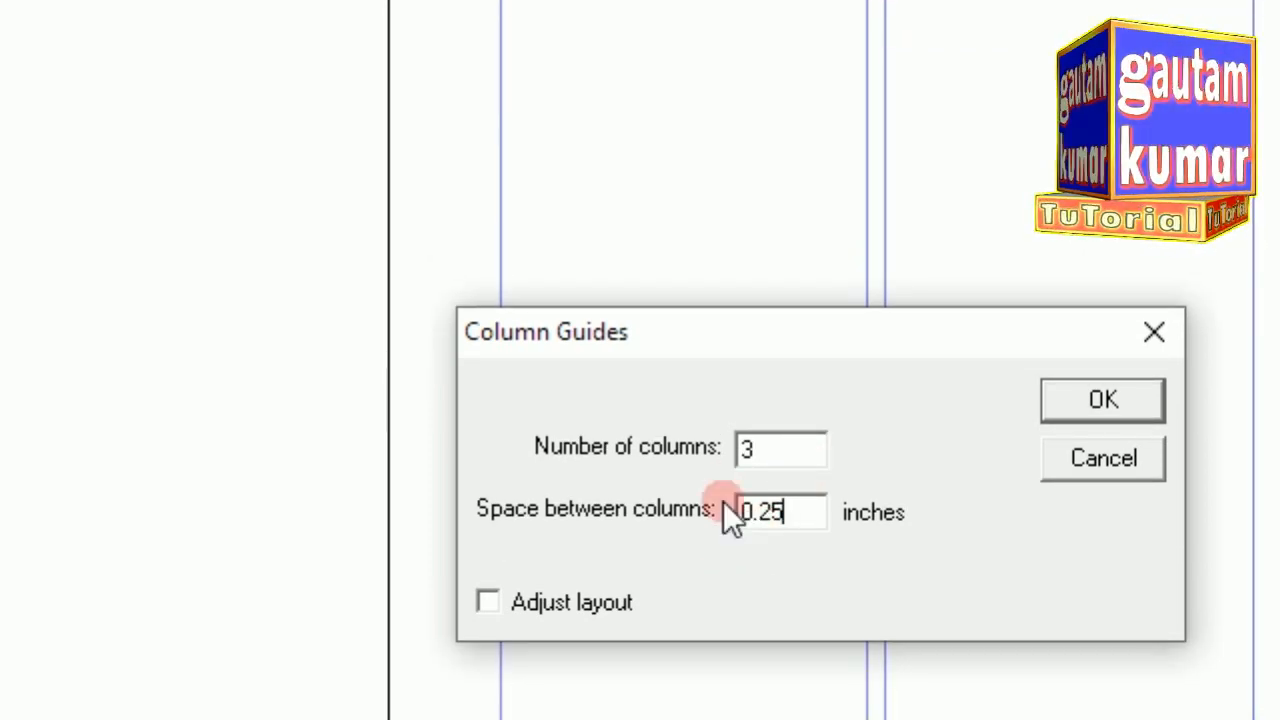
pyautogui.click(1108, 404)
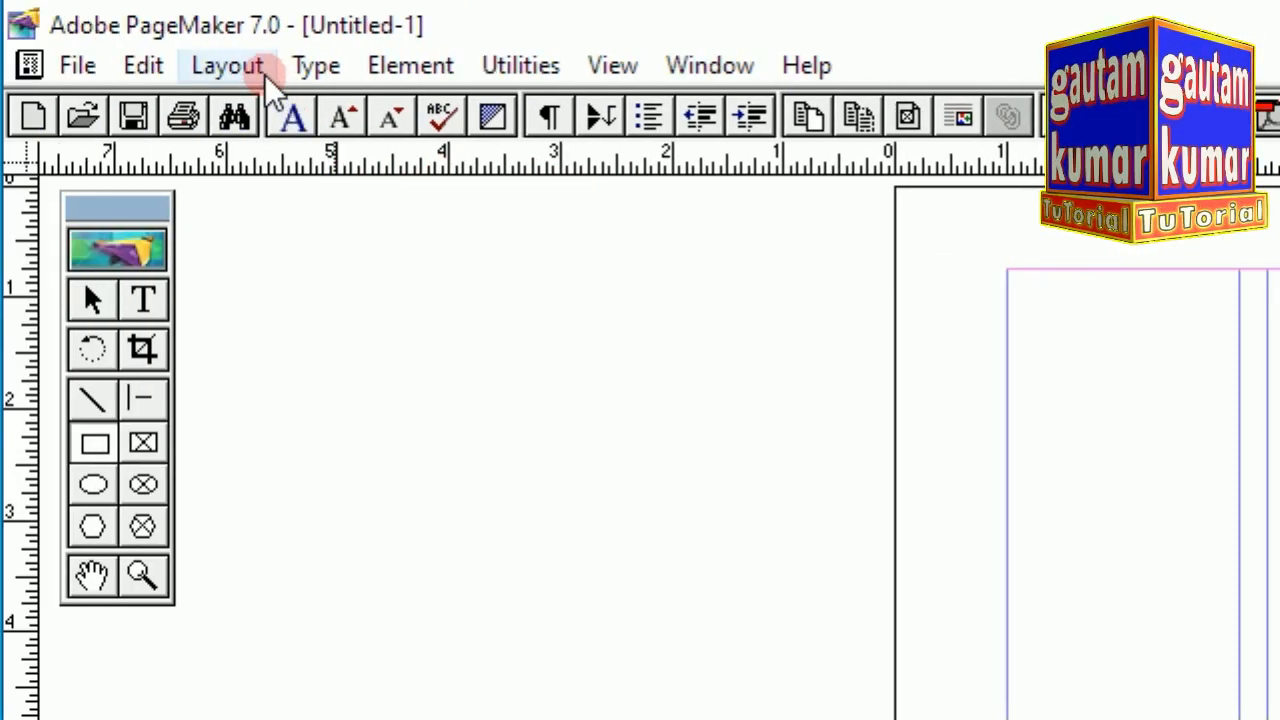
pyautogui.click(264, 68)
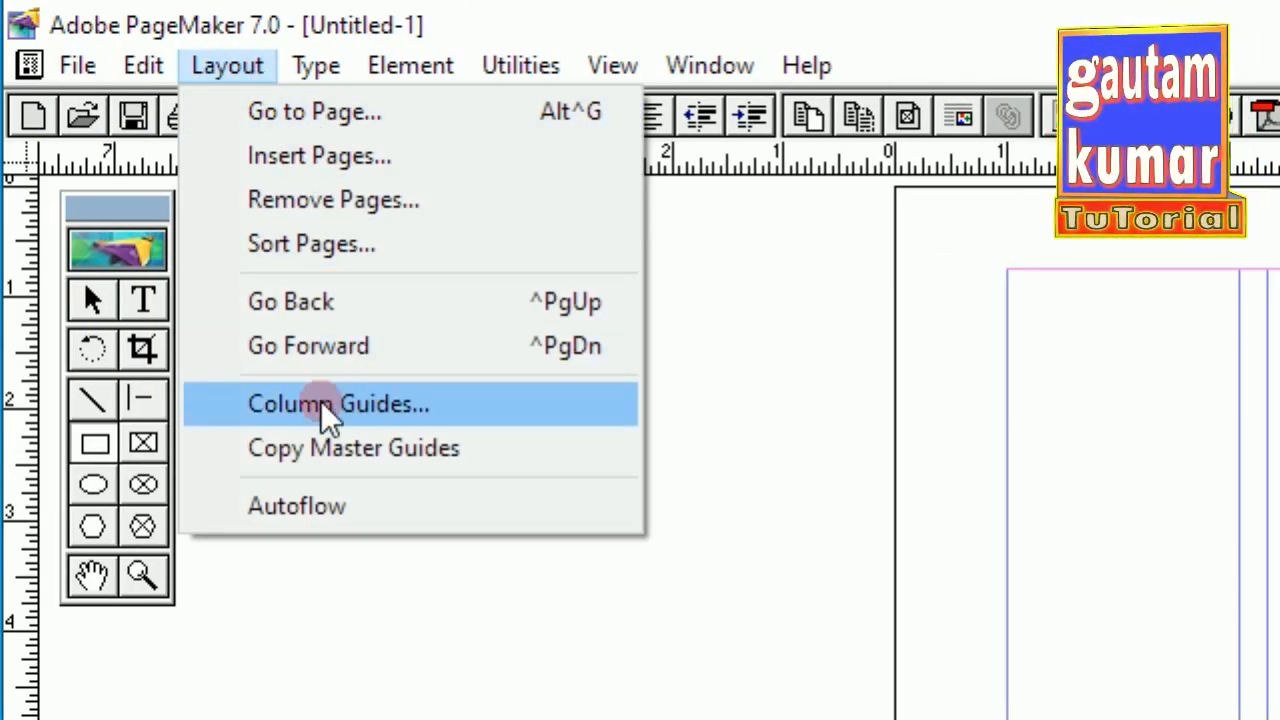
pyautogui.click(329, 405)
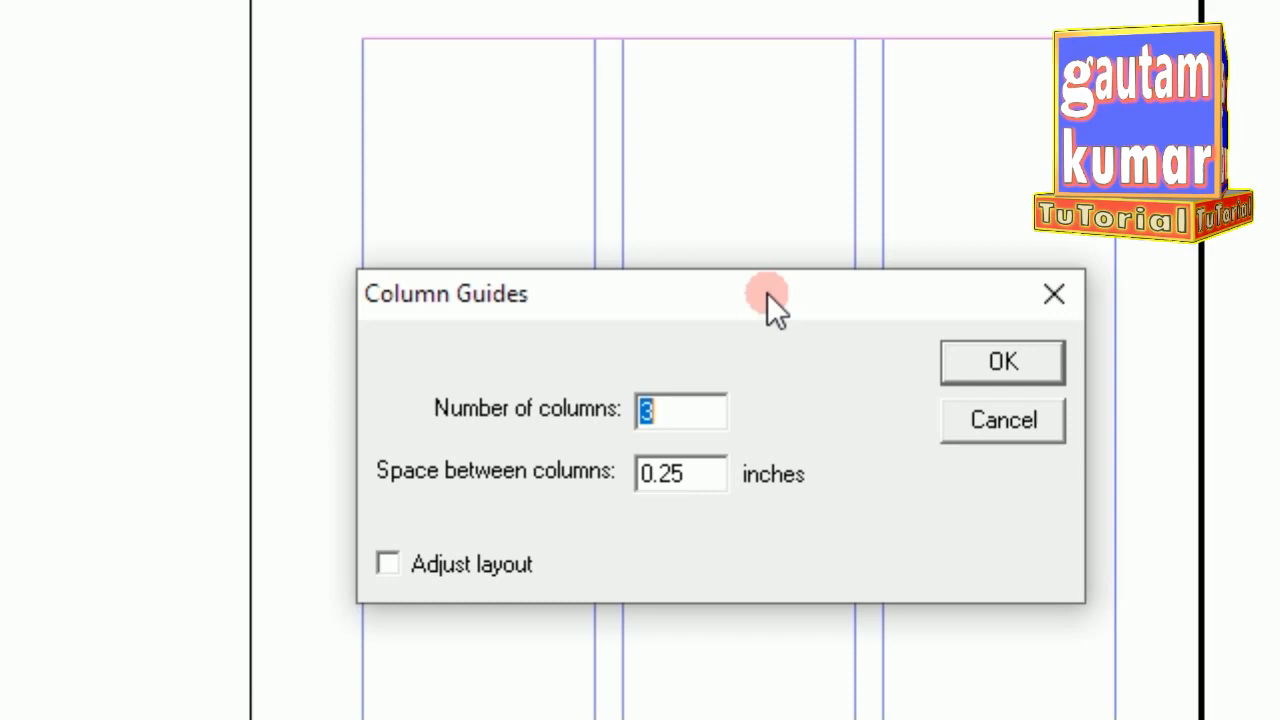
pyautogui.click(1003, 420)
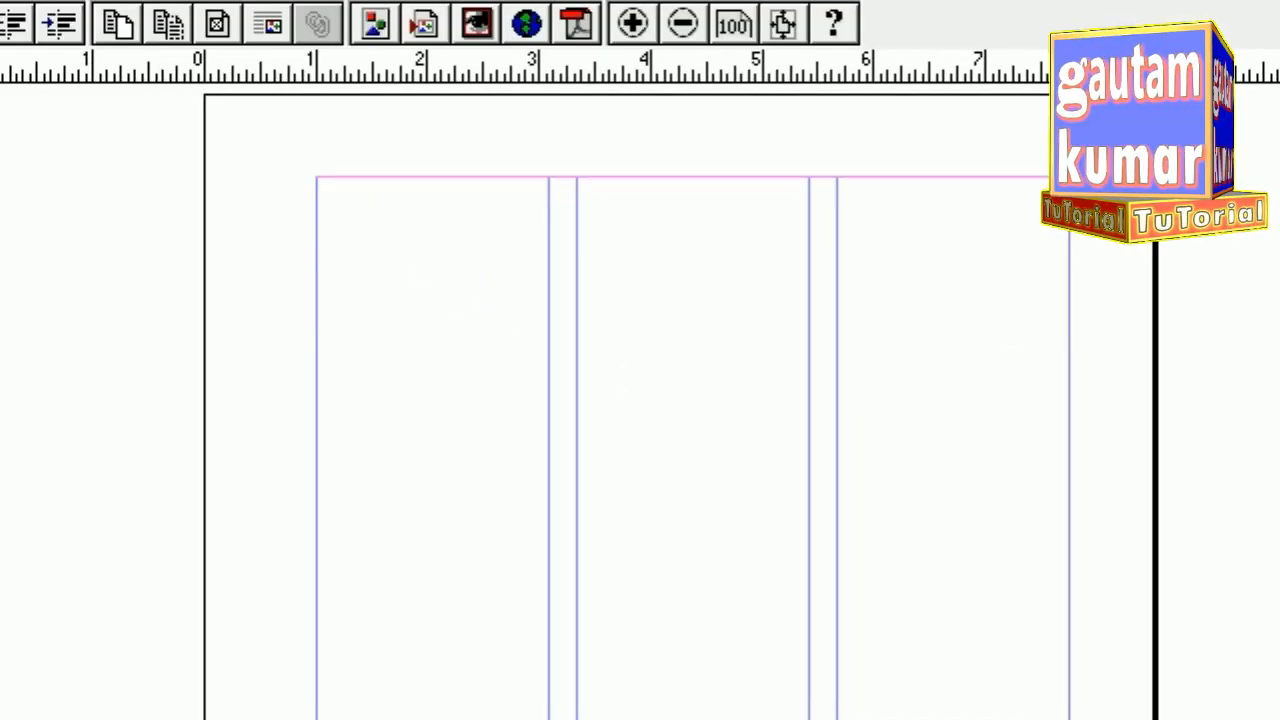
# Set the number of column guides on page 1 to 1
pyautogui.click(228, 65)
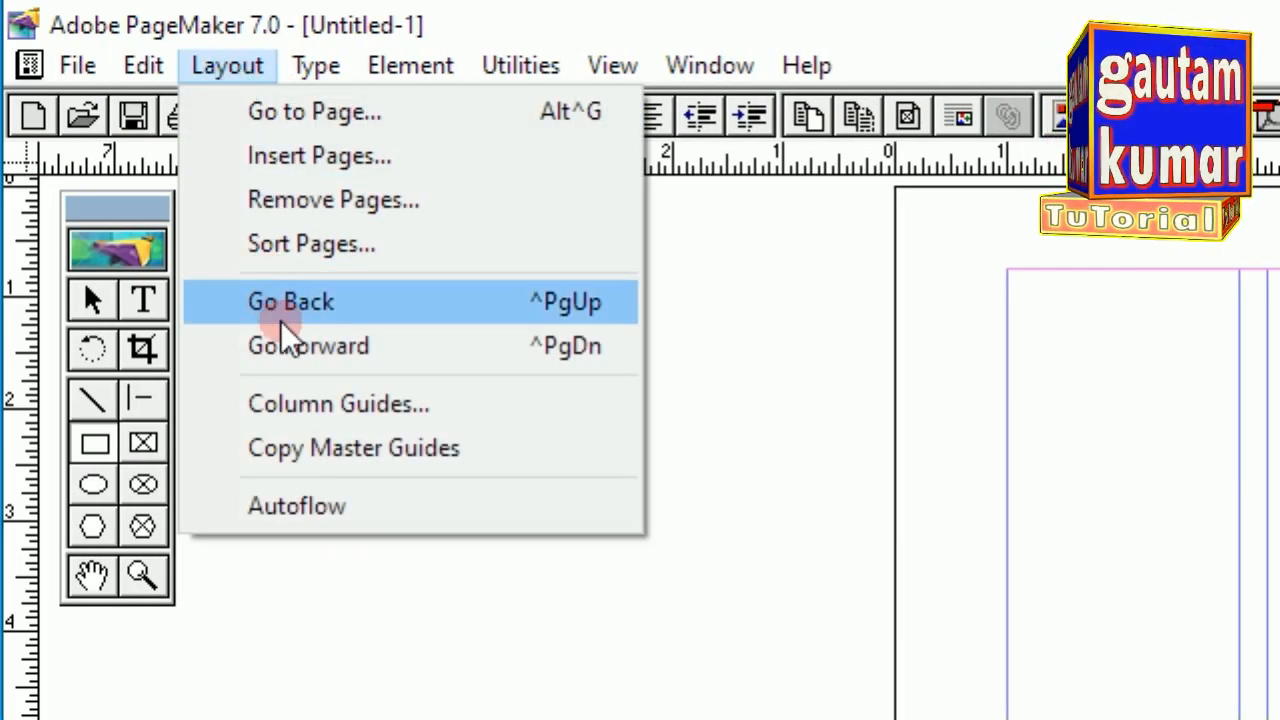
pyautogui.click(318, 404)
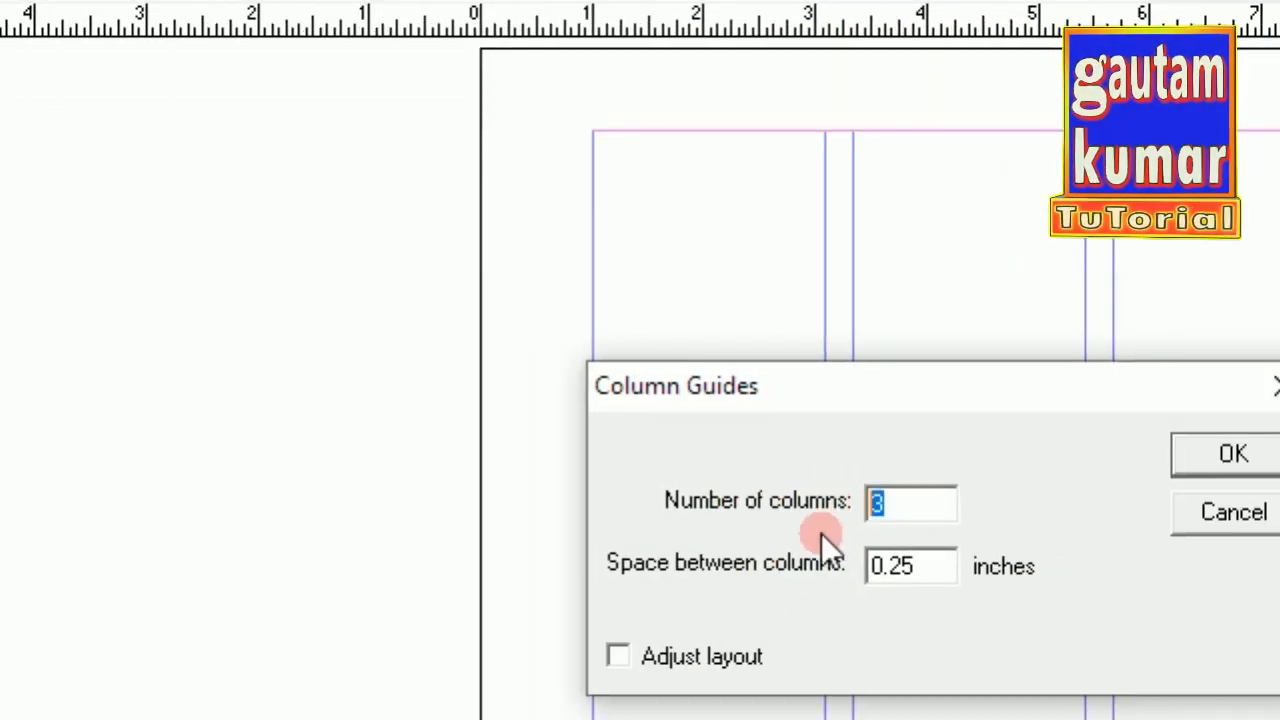
pyautogui.write('1')
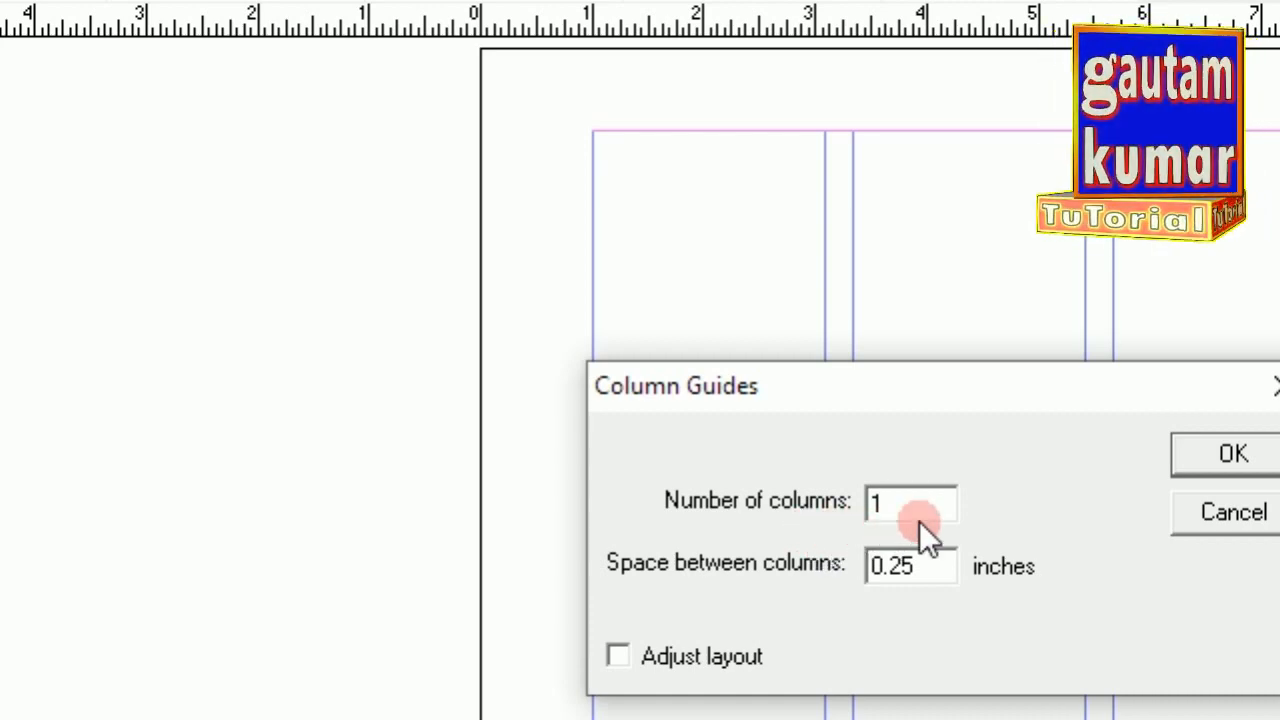
pyautogui.click(1233, 453)
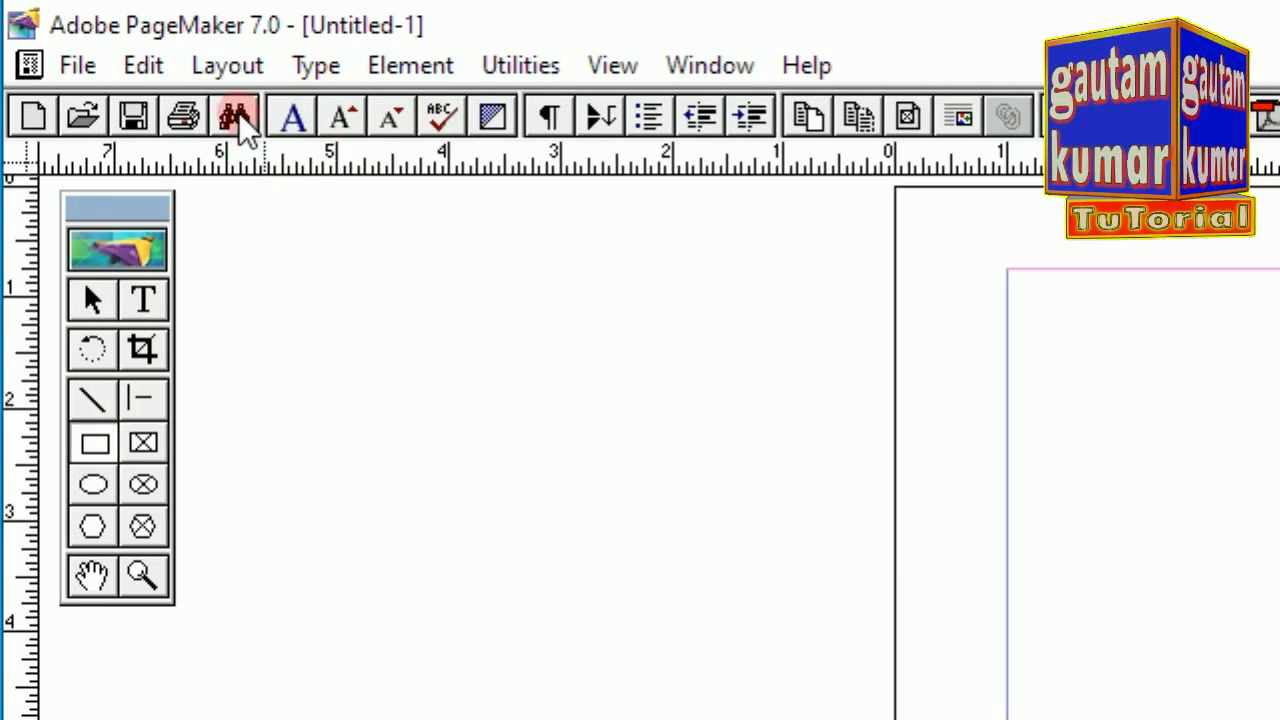
# Apply Copy Master Guides to page 1, and turn on Autoflow in the new Untitled-2 document
pyautogui.click(238, 66)
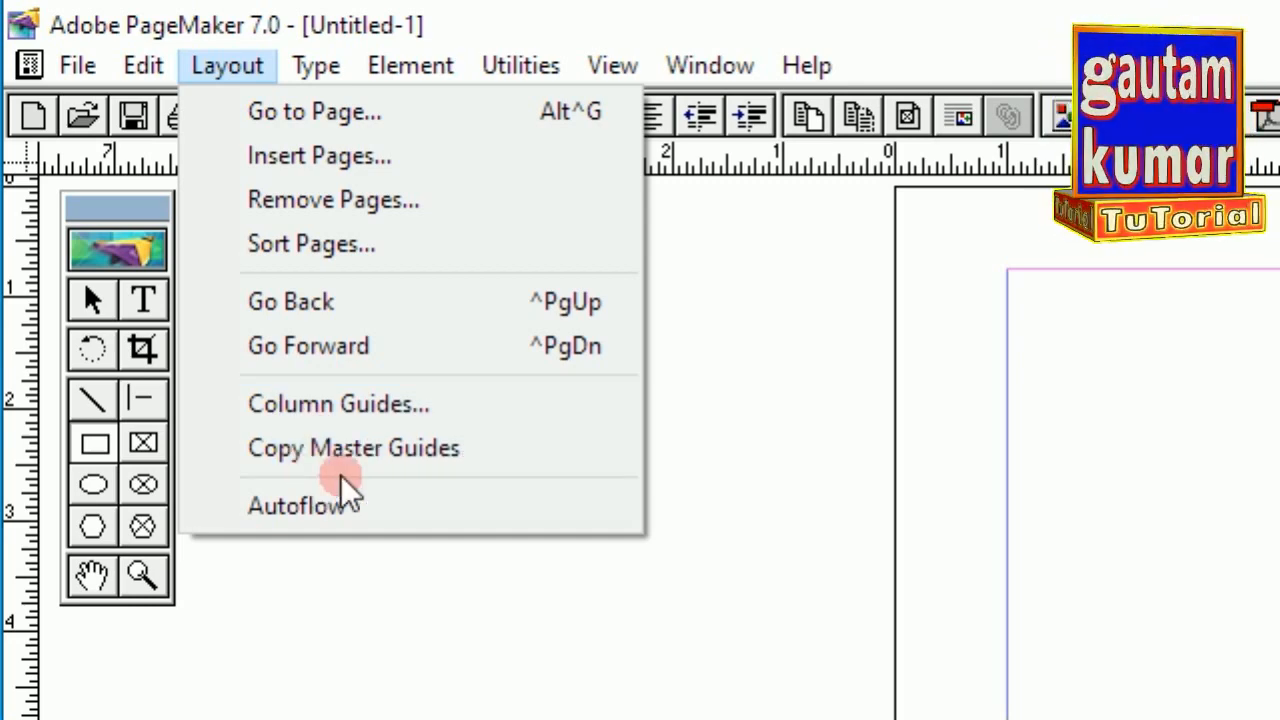
pyautogui.click(535, 451)
pyautogui.click(233, 78)
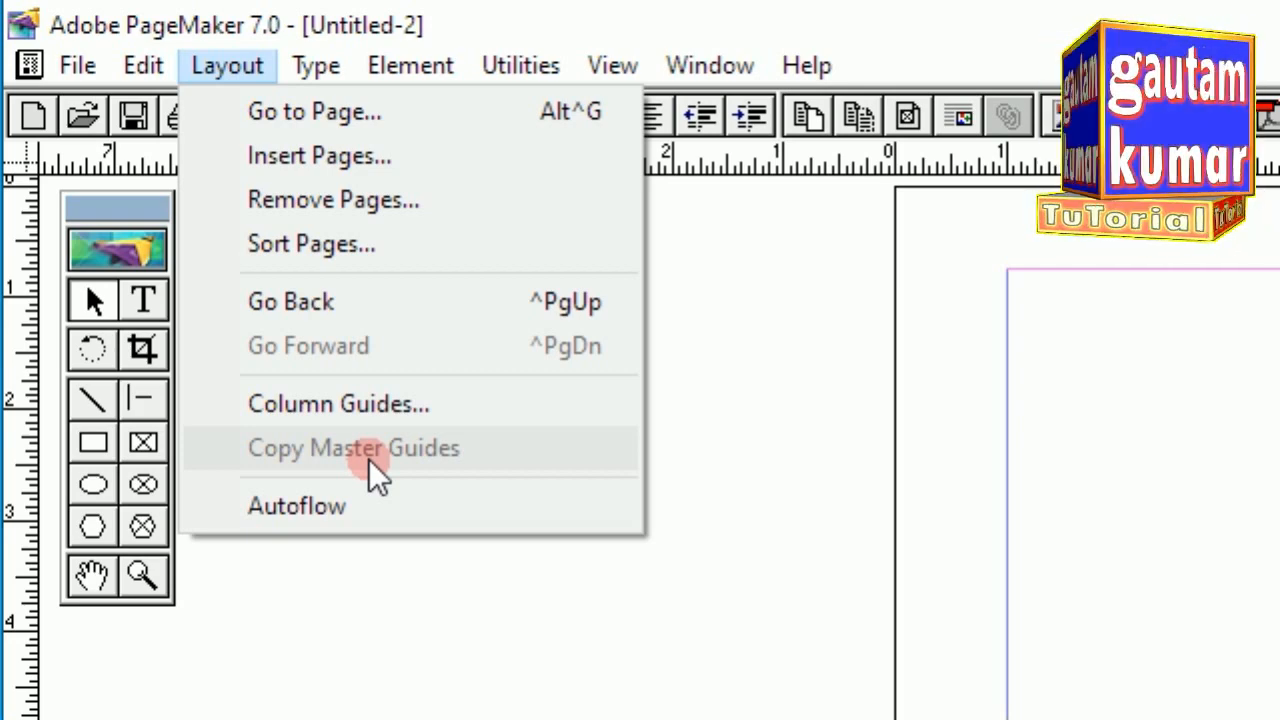
pyautogui.click(264, 516)
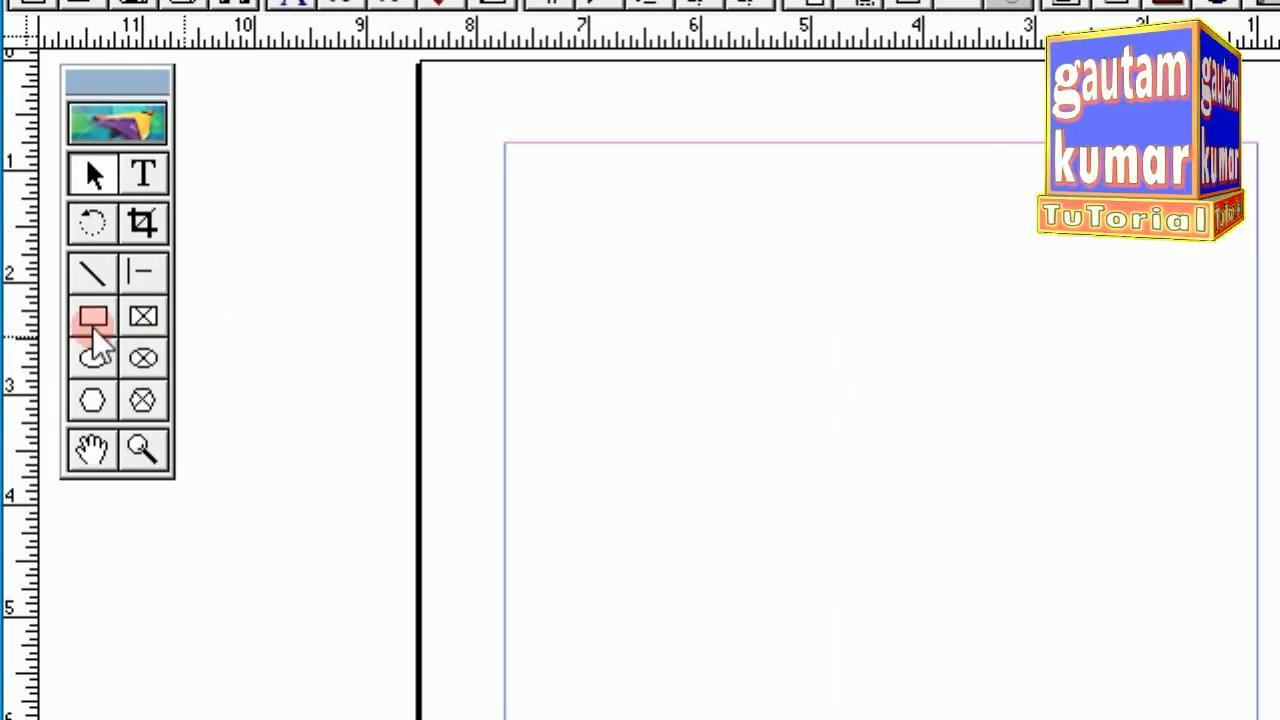
# Draw a wide rectangle on the left master page and a smaller, nearly square one on the right master page
pyautogui.click(92, 326)
pyautogui.moveTo(636, 245); pyautogui.dragTo(937, 437)
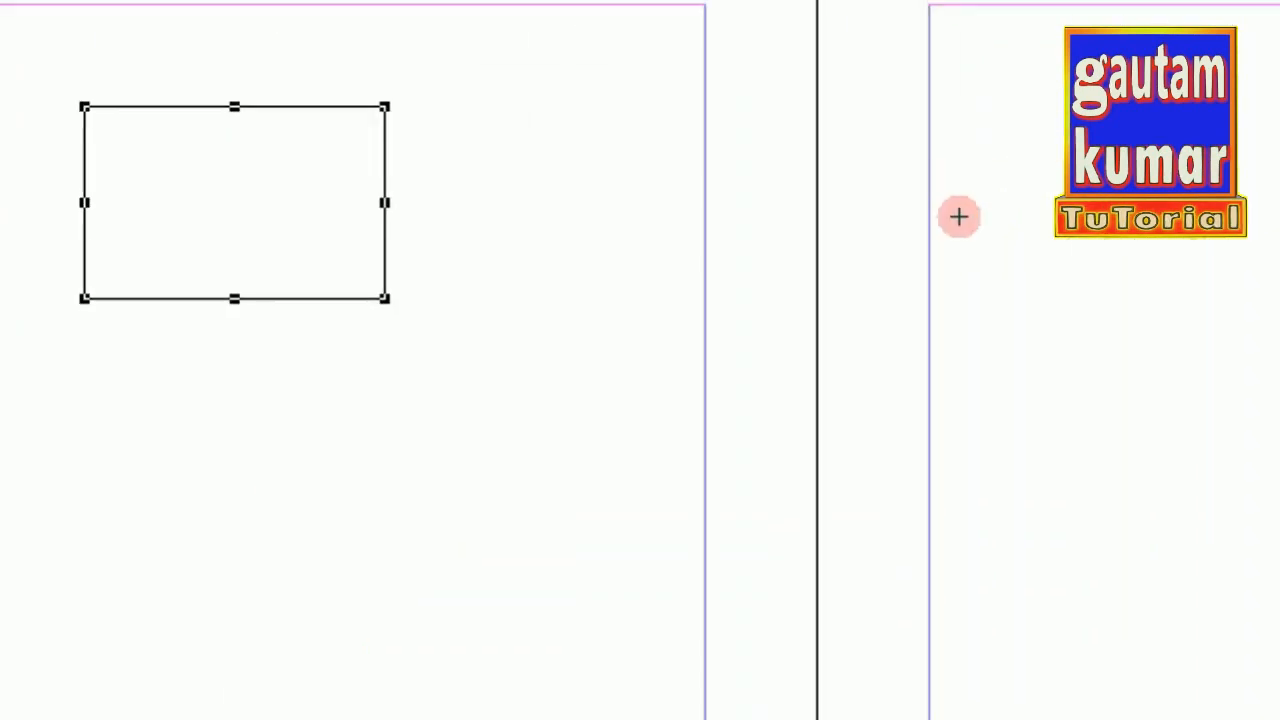
pyautogui.moveTo(992, 134); pyautogui.dragTo(913, 119)
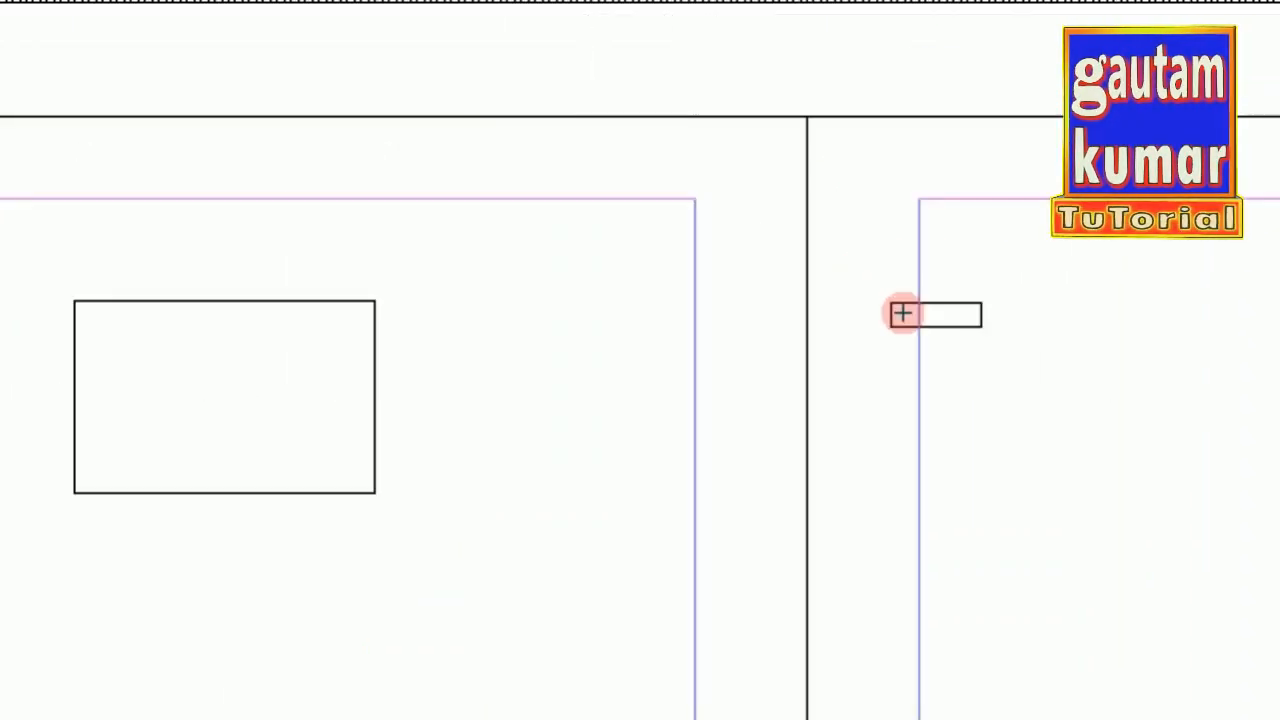
pyautogui.moveTo(902, 314); pyautogui.dragTo(1171, 498)
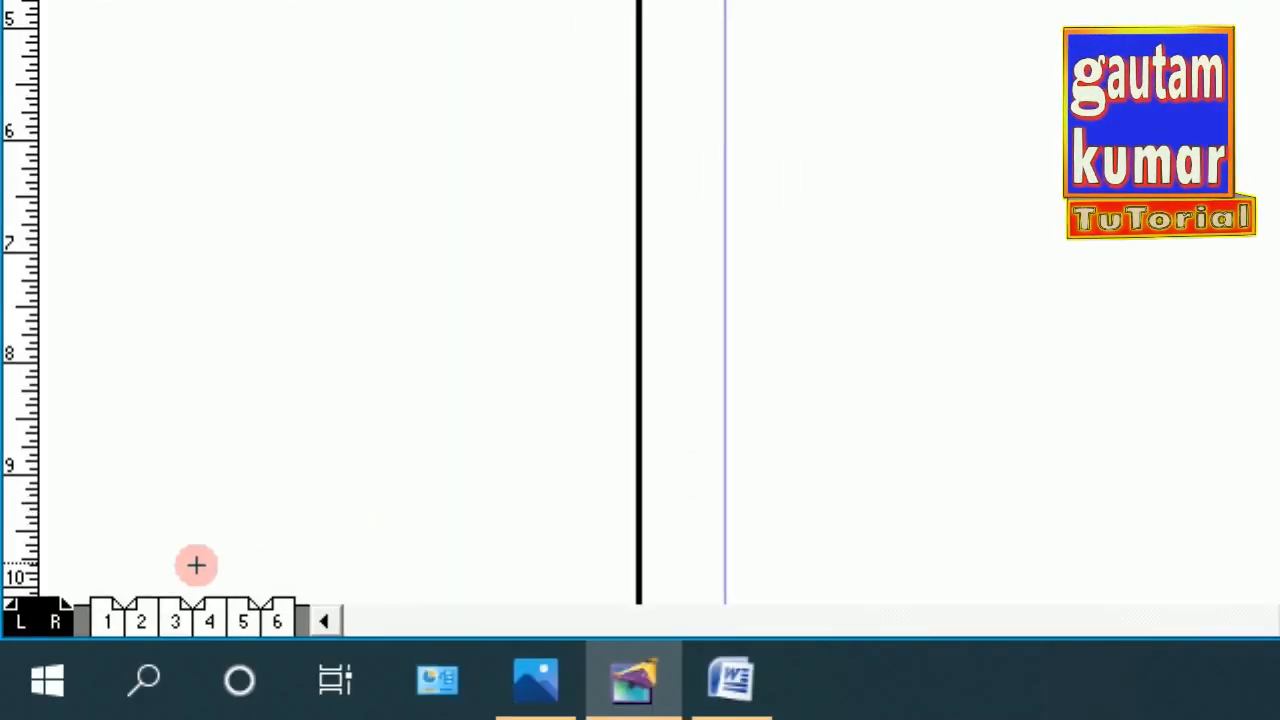
# Examine pages 1 through 6 for the master-page rectangles and review the available Layout commands on page 6
pyautogui.click(108, 620)
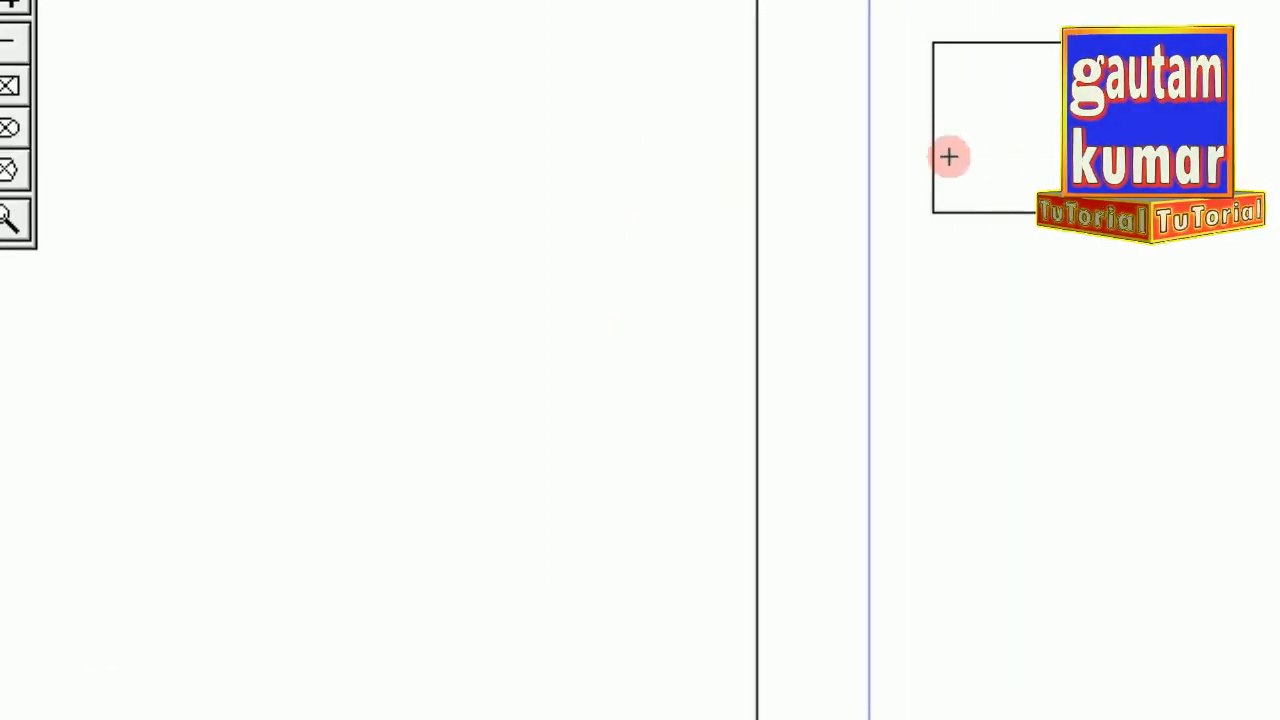
pyautogui.click(177, 621)
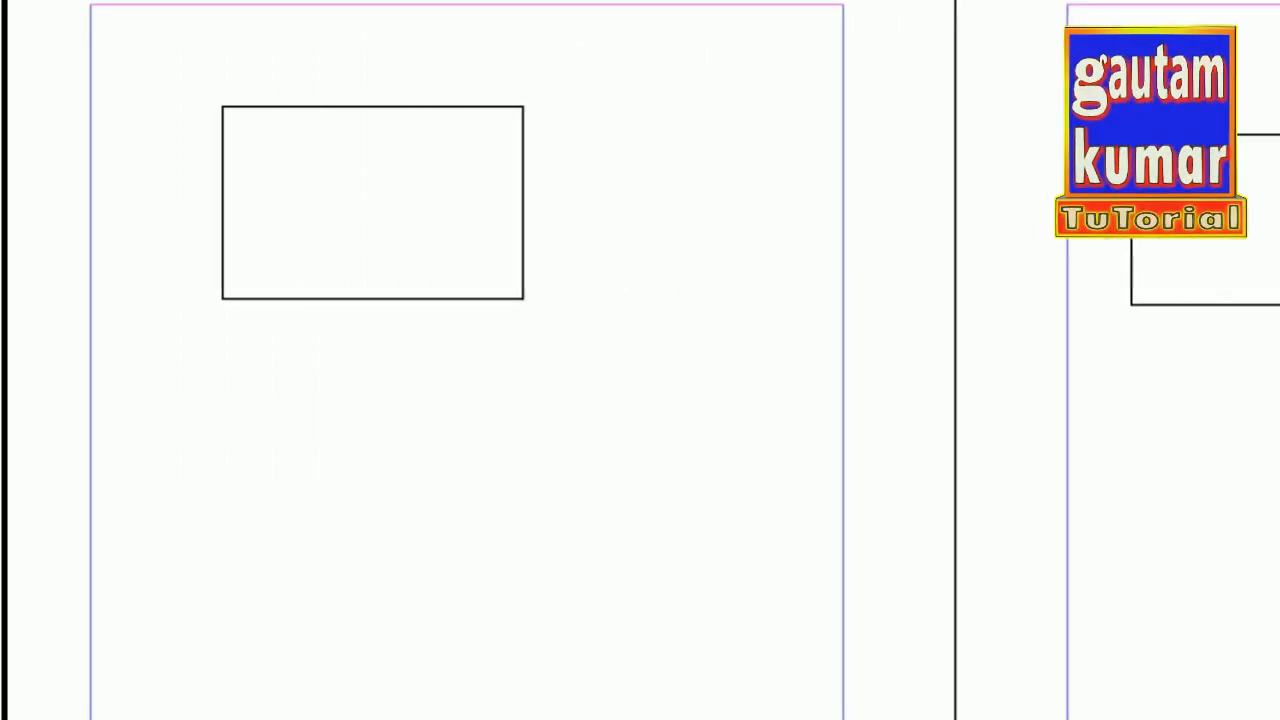
pyautogui.click(216, 618)
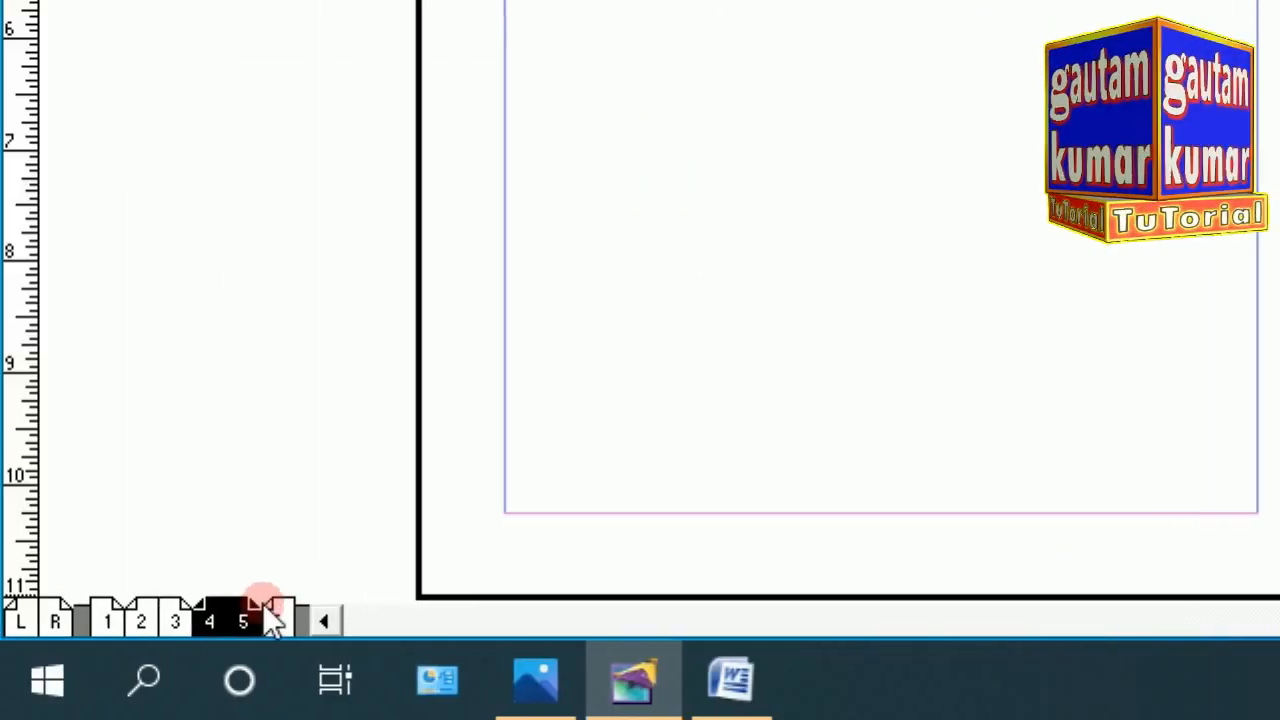
pyautogui.click(275, 616)
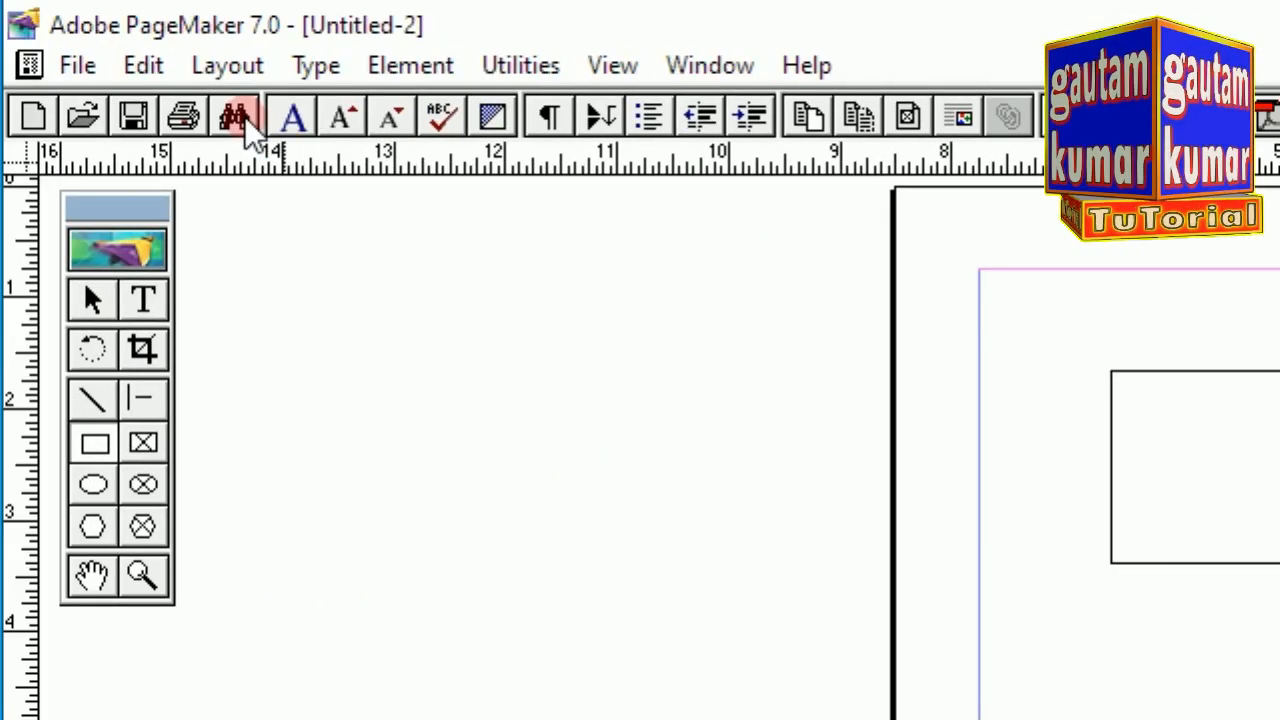
pyautogui.click(215, 68)
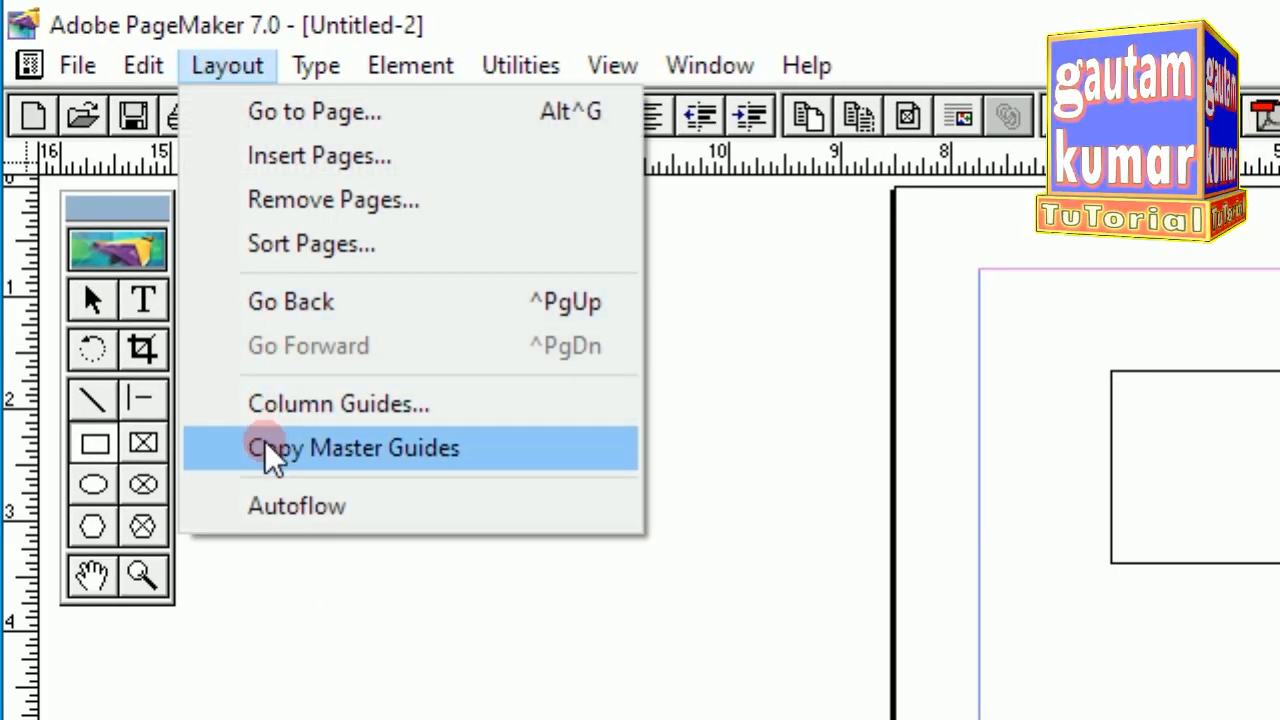
pyautogui.click(1182, 320)
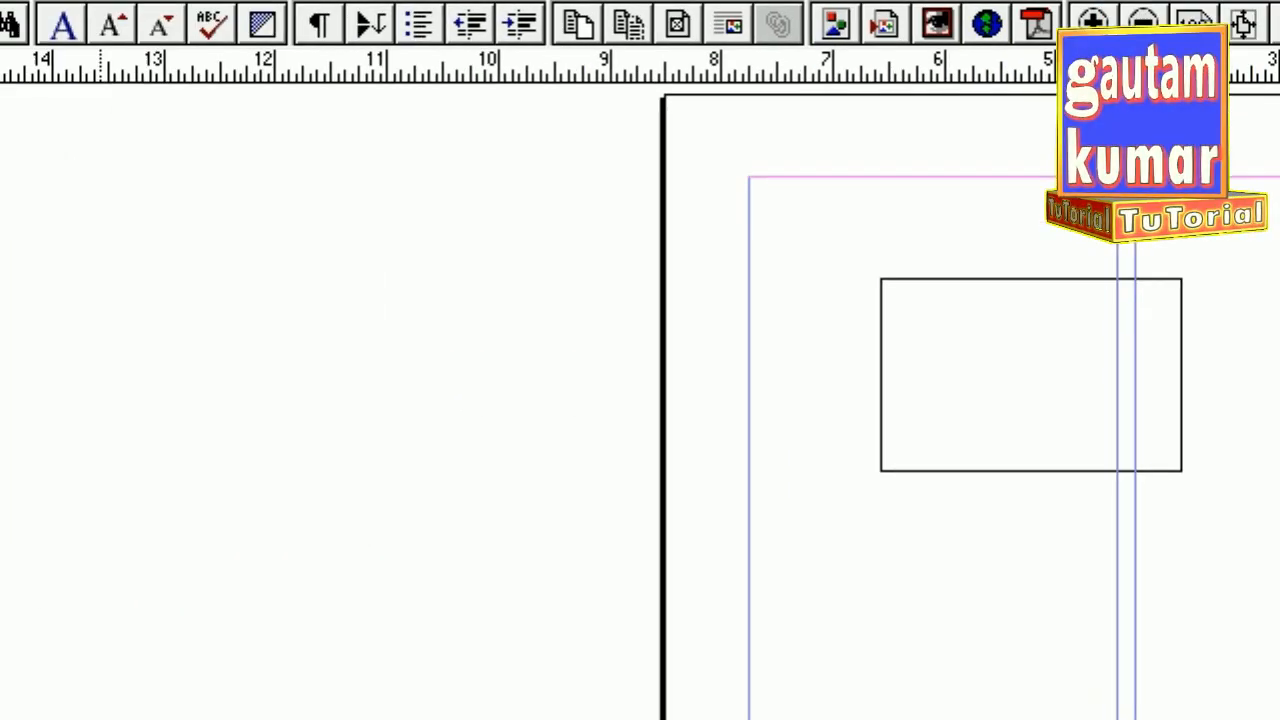
# Return to the master pages, select both rectangles together and delete them
pyautogui.click(44, 617)
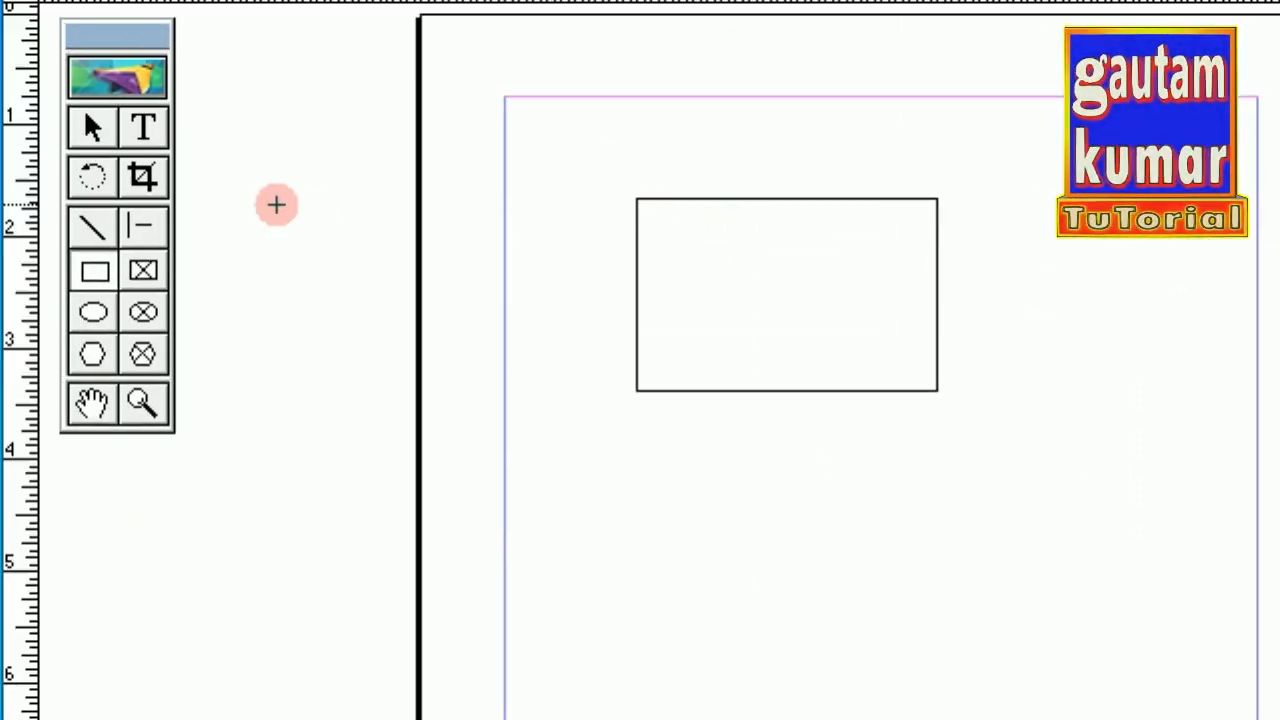
pyautogui.click(93, 127)
pyautogui.moveTo(585, 145); pyautogui.dragTo(978, 348)
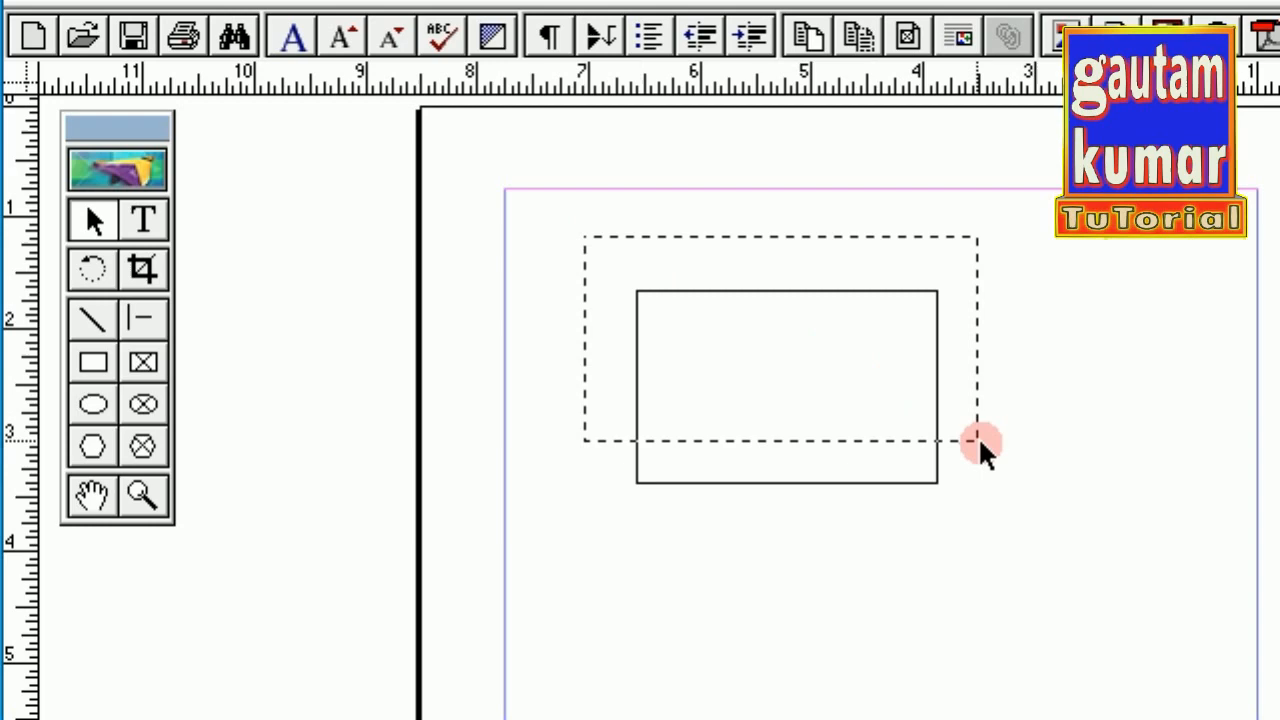
pyautogui.moveTo(978, 436); pyautogui.dragTo(1279, 456)
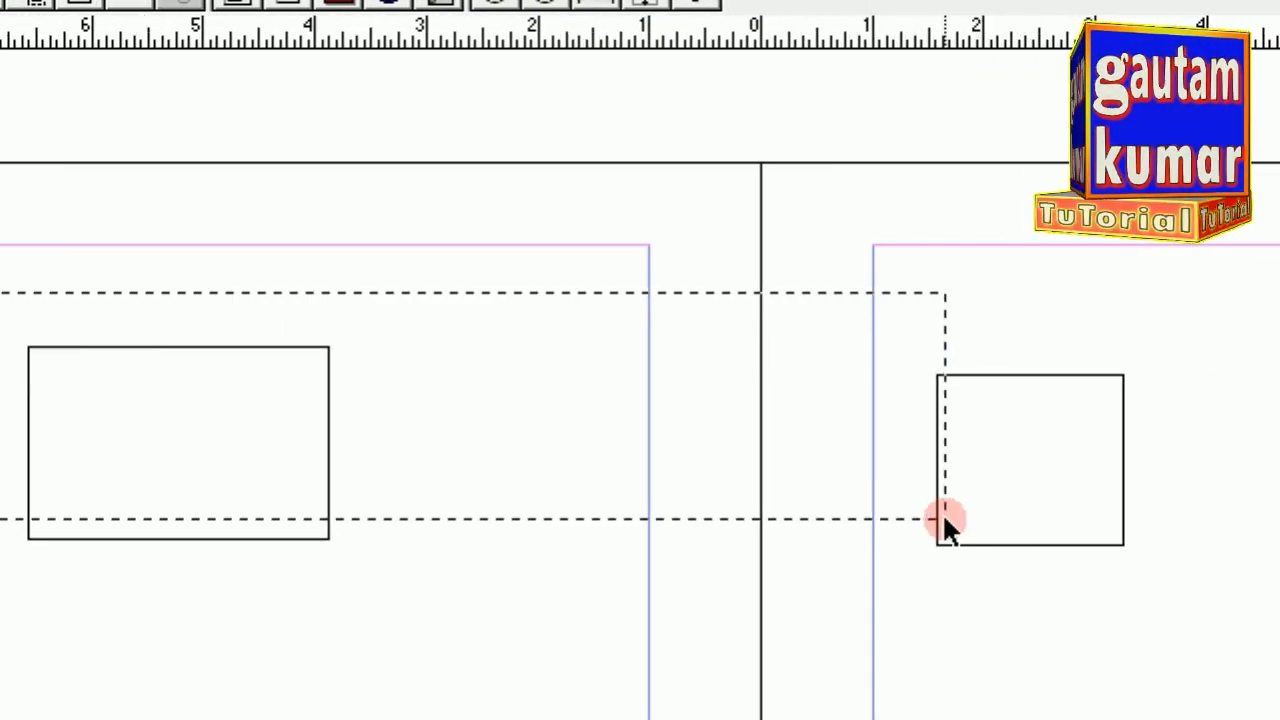
pyautogui.moveTo(942, 516); pyautogui.dragTo(1183, 605)
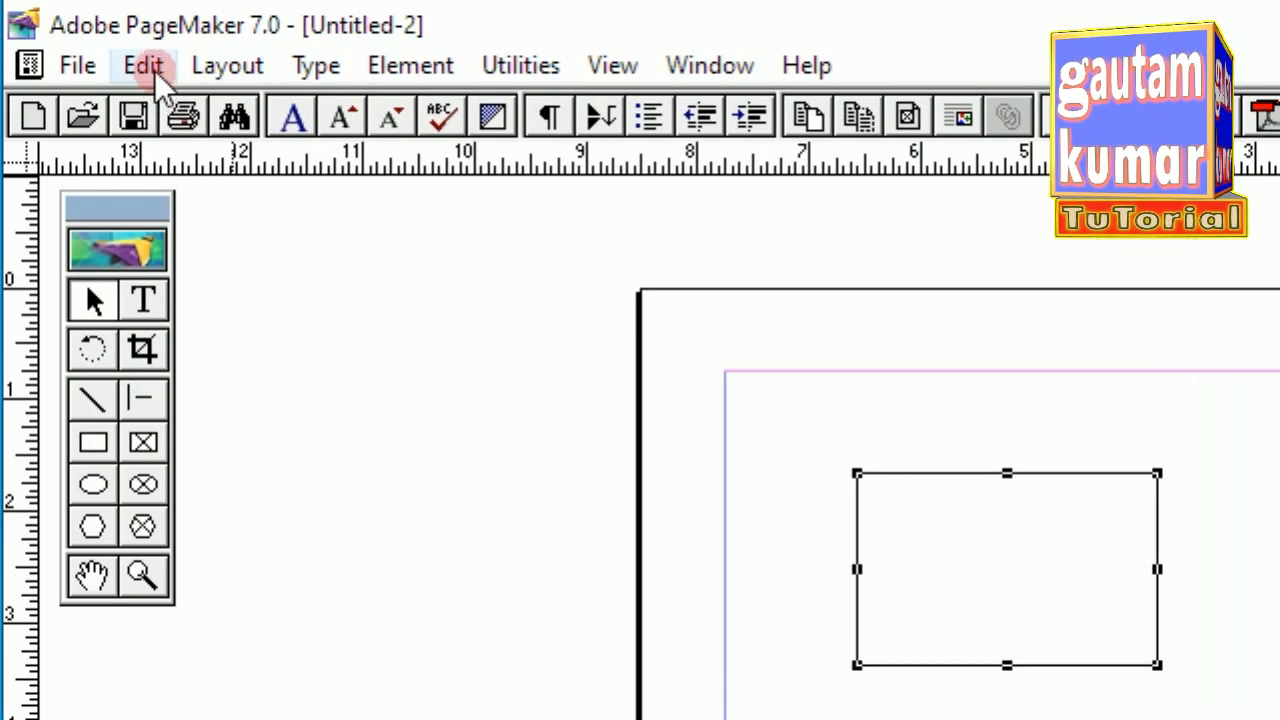
pyautogui.click(150, 68)
pyautogui.click(210, 300)
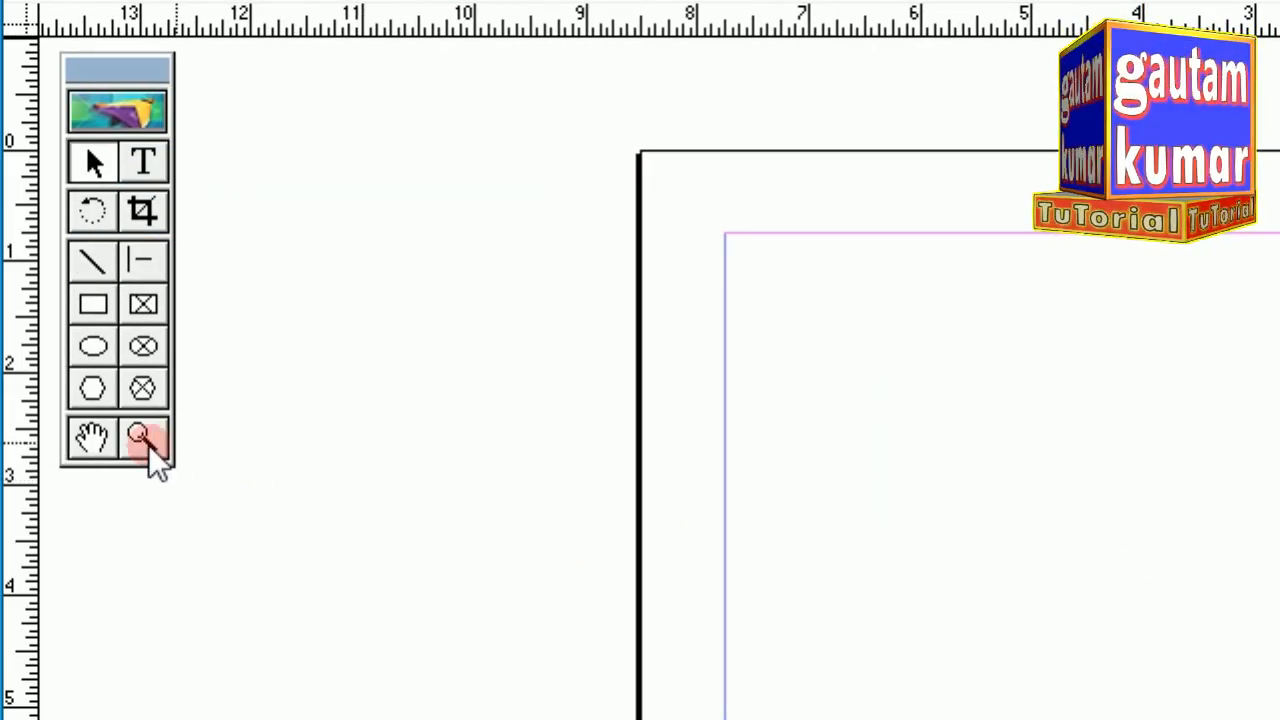
# Pan across the master pages with the Hand tool, and view page 1 to check its contents
pyautogui.click(90, 437)
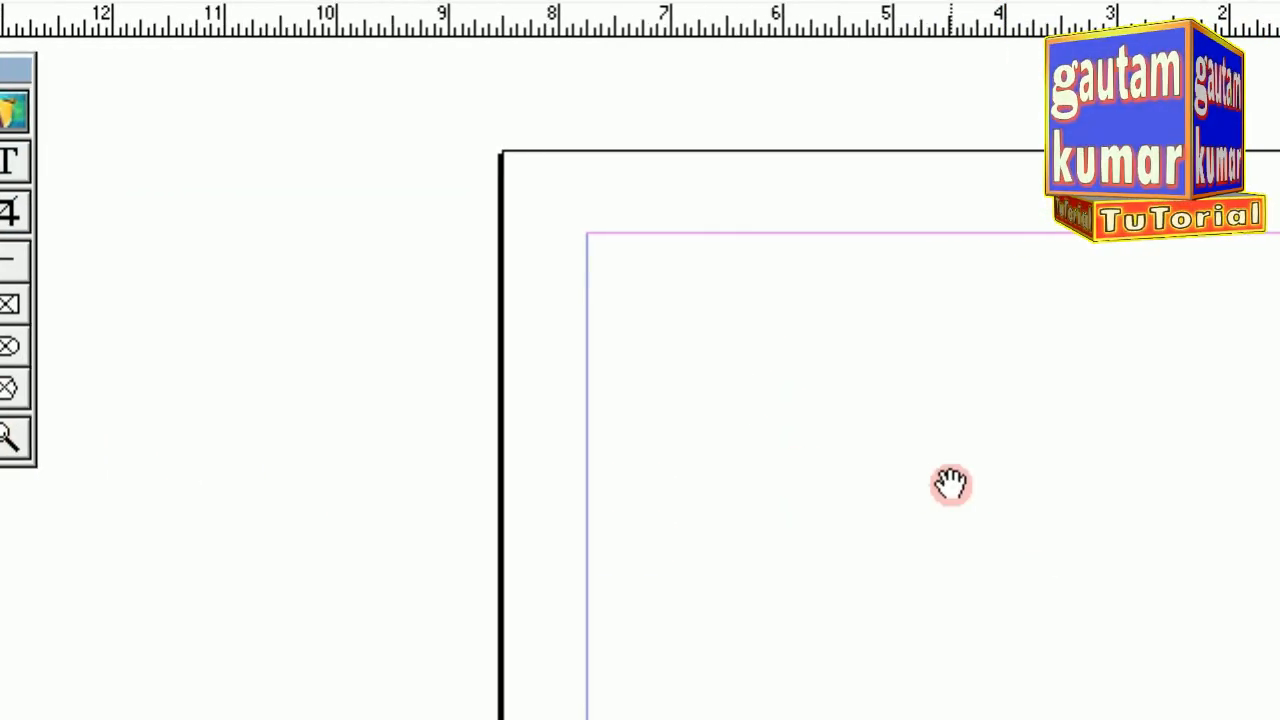
pyautogui.moveTo(951, 485); pyautogui.dragTo(514, 366)
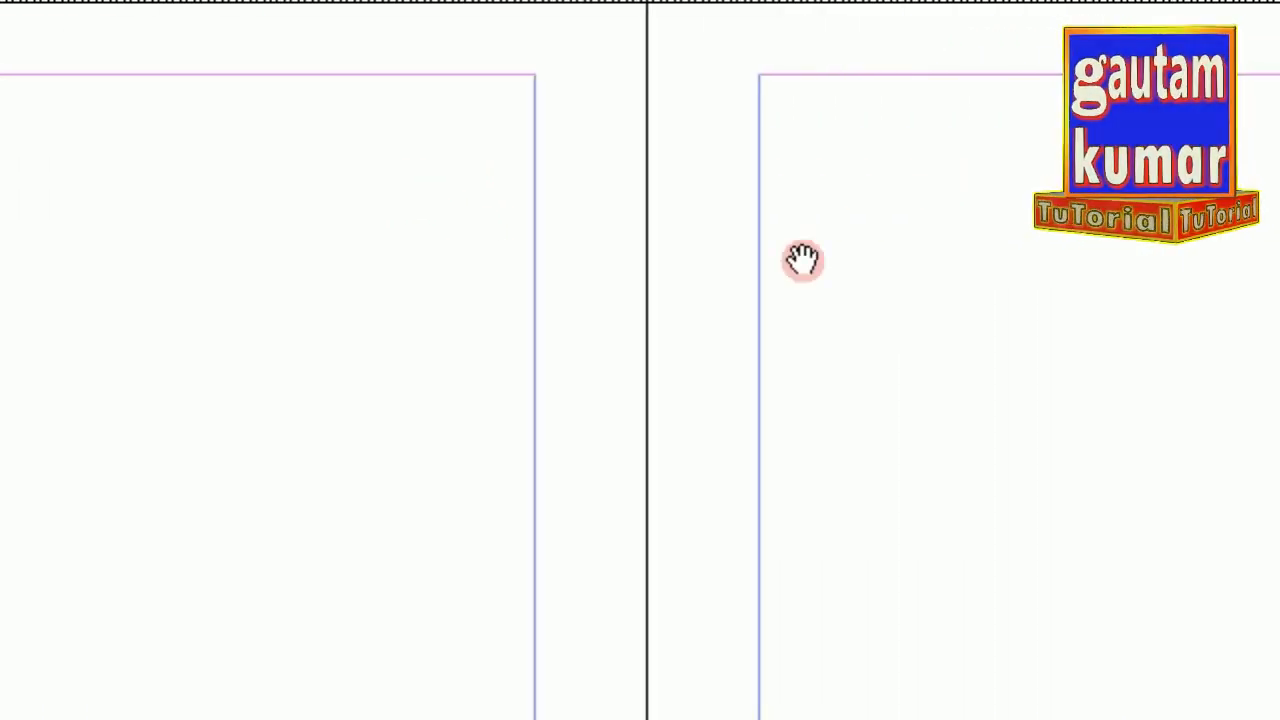
pyautogui.click(110, 622)
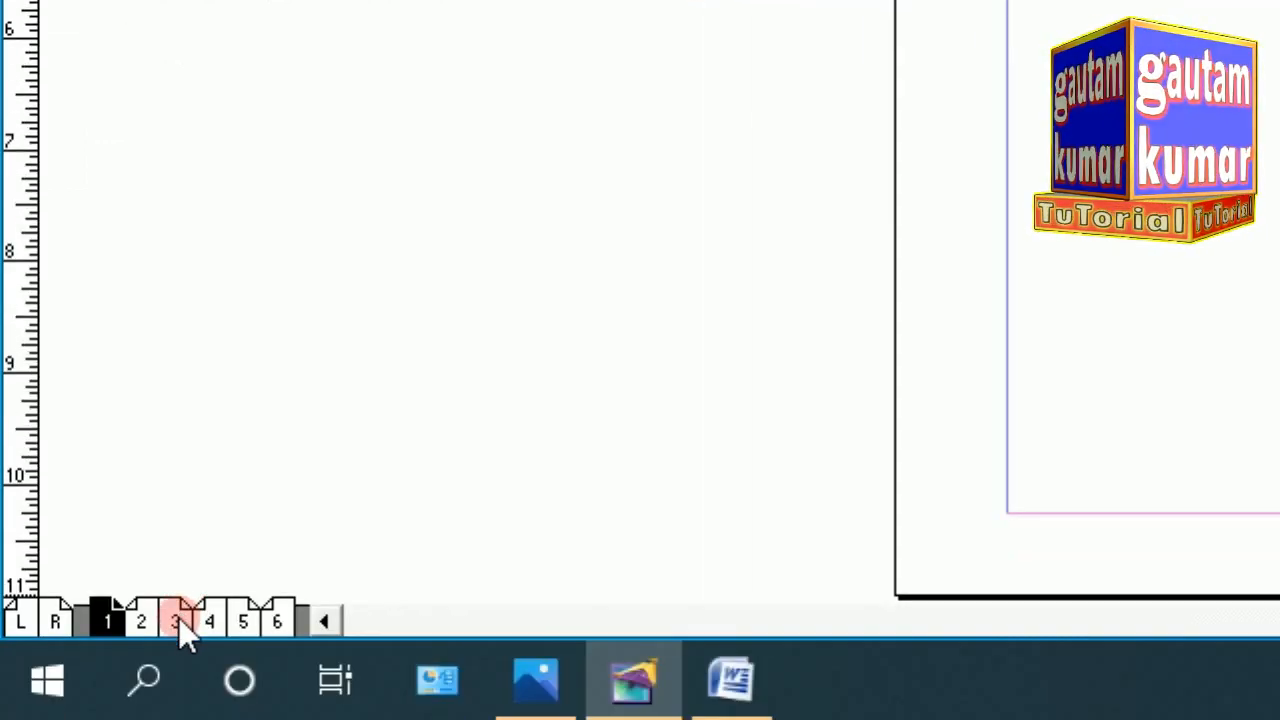
# Open pages 2 and 3 and set their column guides to 4 columns
pyautogui.click(178, 617)
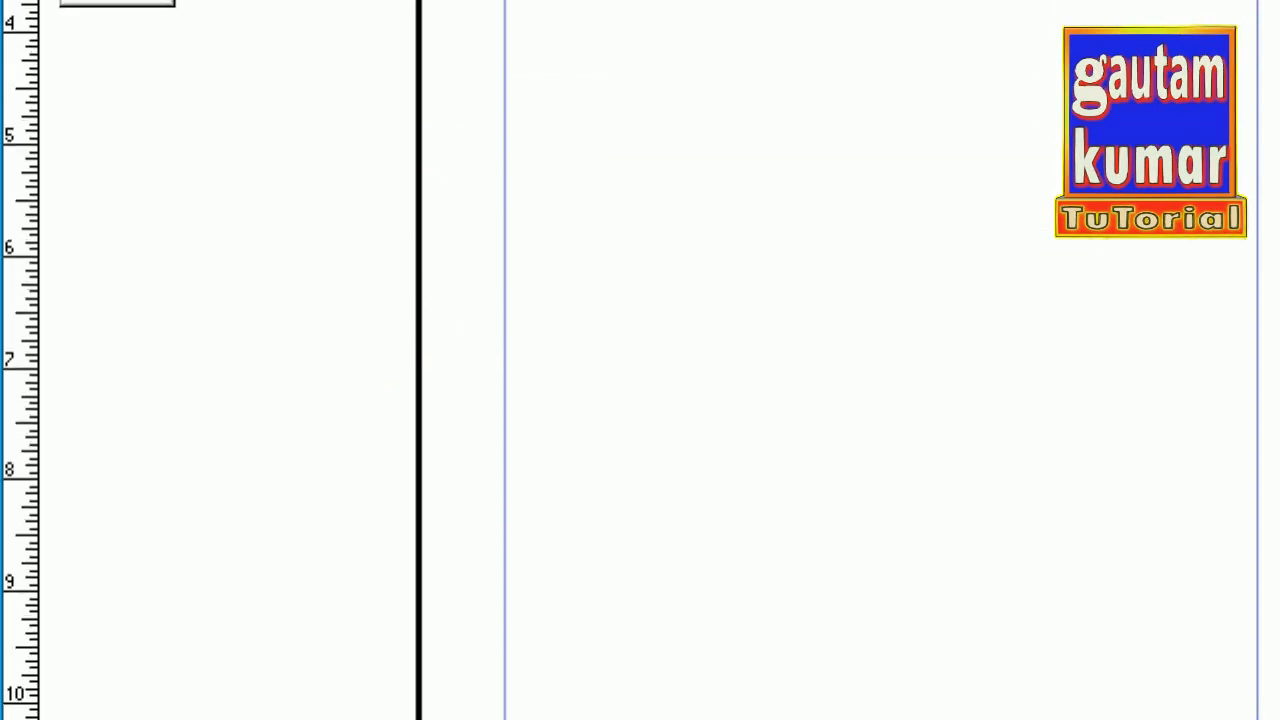
pyautogui.click(229, 67)
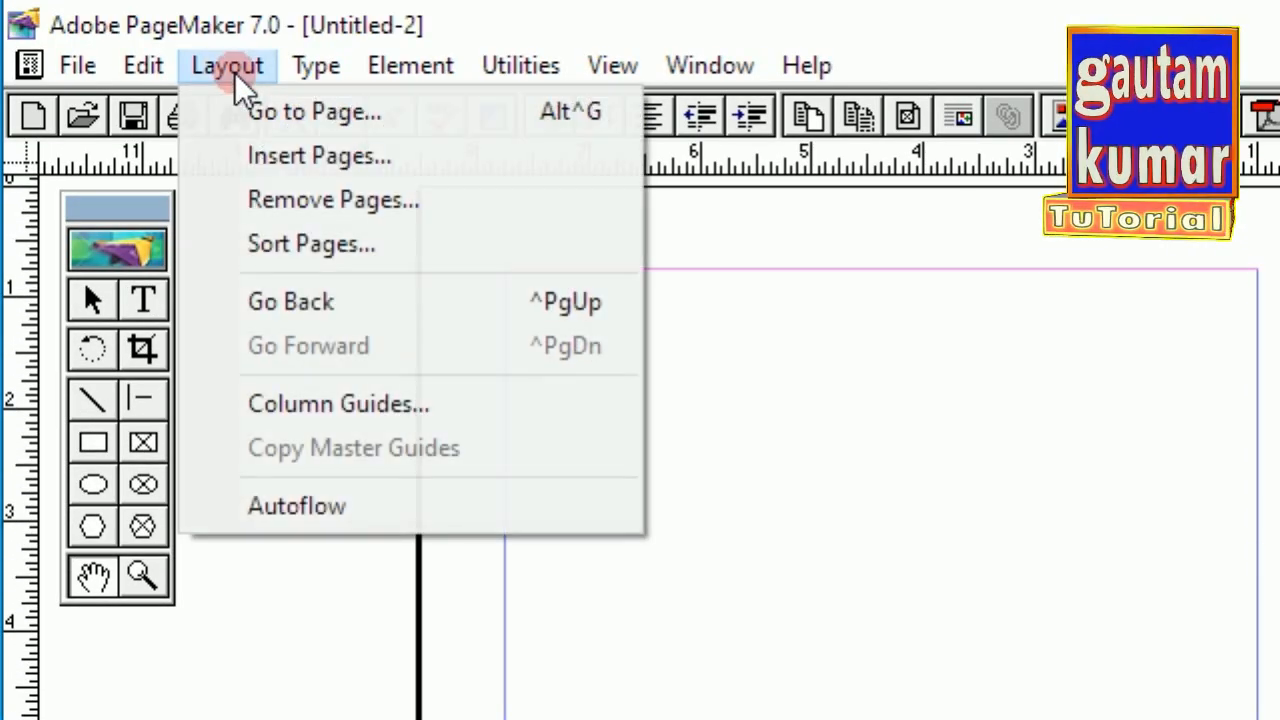
pyautogui.click(349, 405)
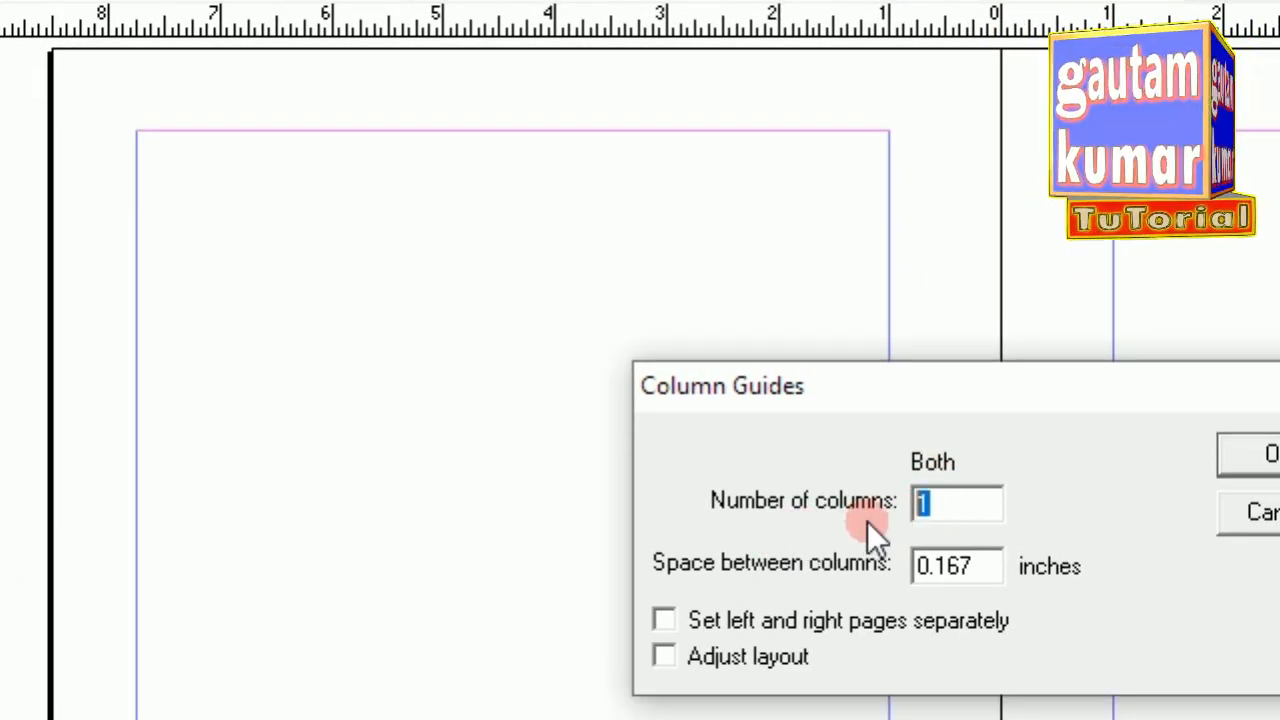
pyautogui.write('4')
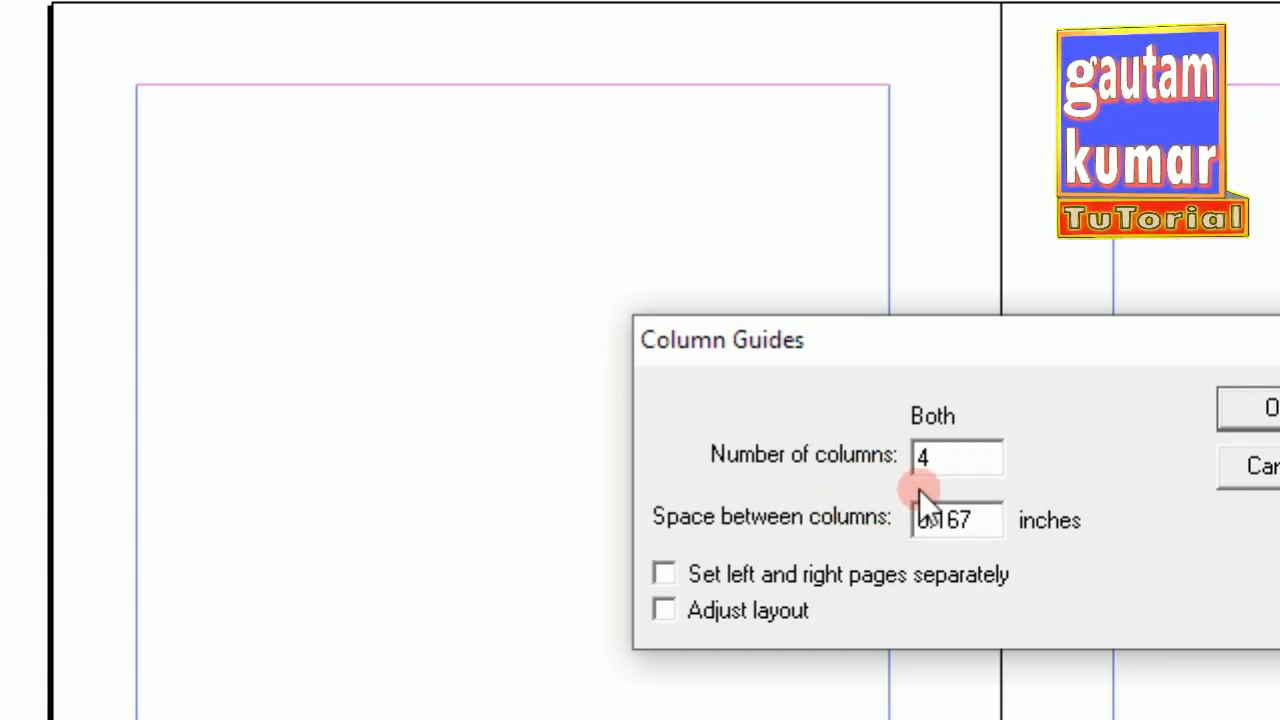
pyautogui.click(1260, 408)
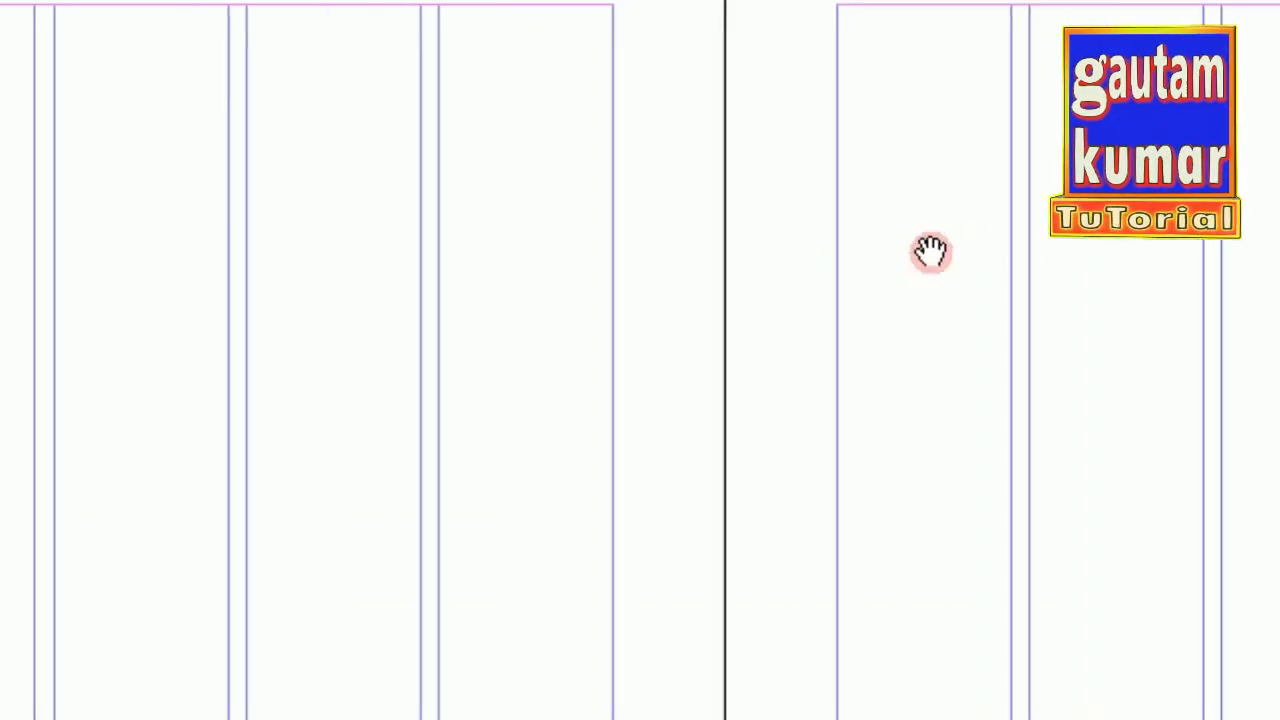
# Compare the column guides on pages 4 and 5, the master pages, and pages 2 and 3
pyautogui.click(216, 625)
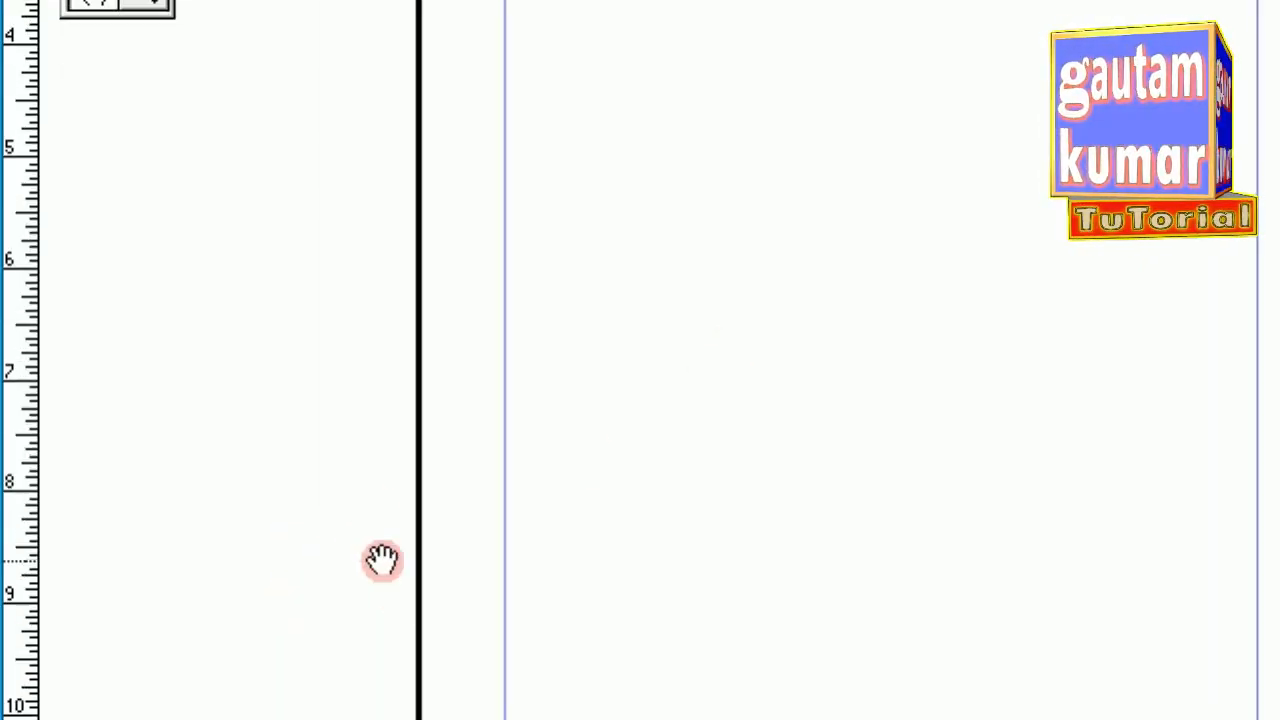
pyautogui.click(40, 627)
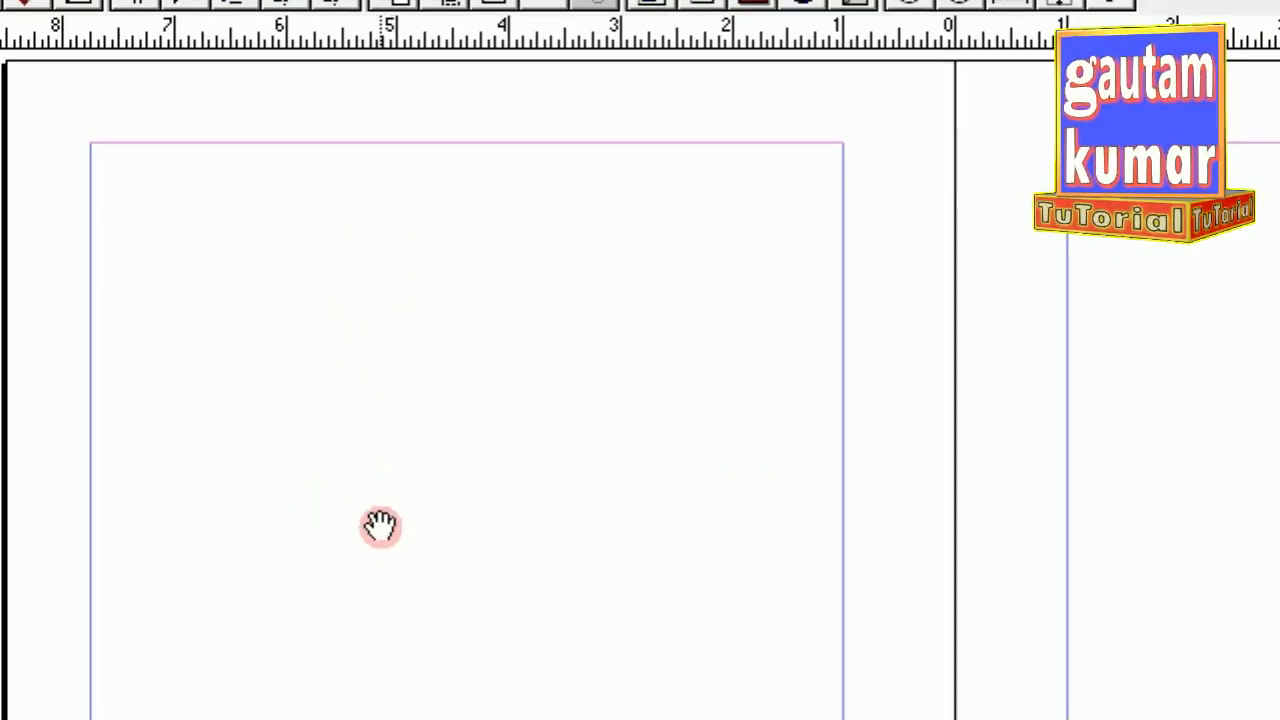
pyautogui.click(155, 616)
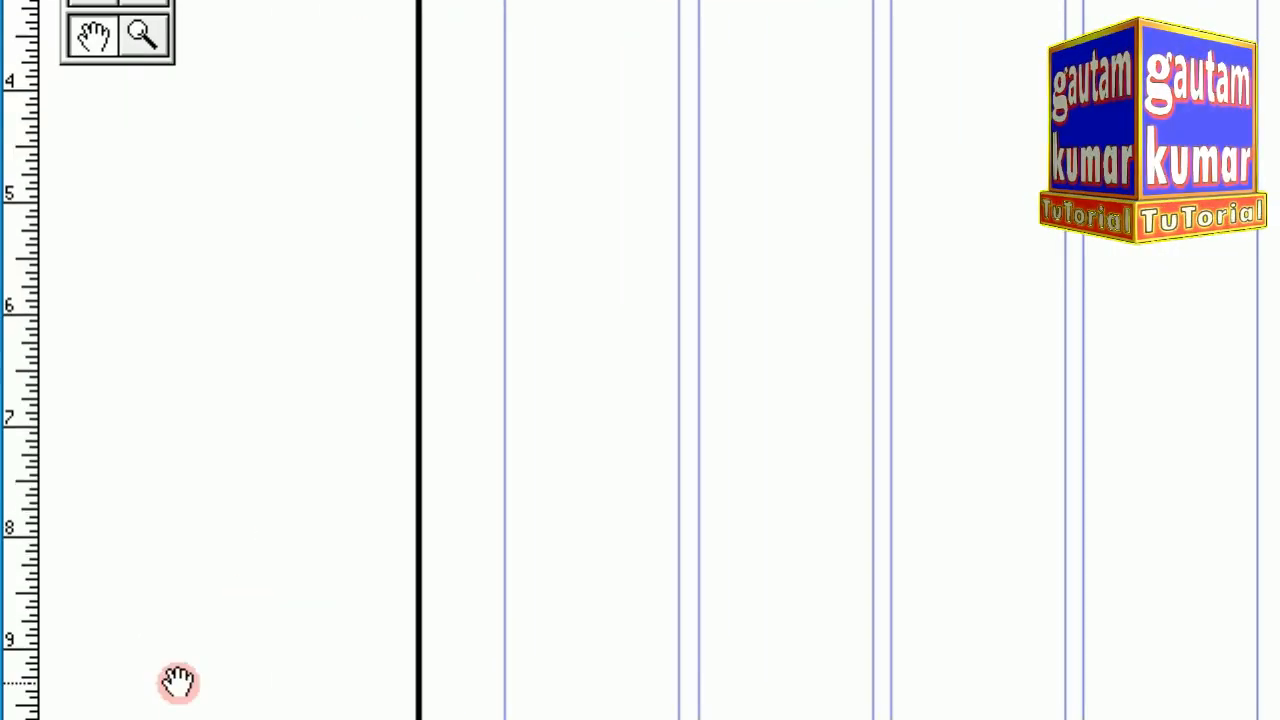
# Set the column guides on the left and right master pages to 2 columns
pyautogui.click(38, 625)
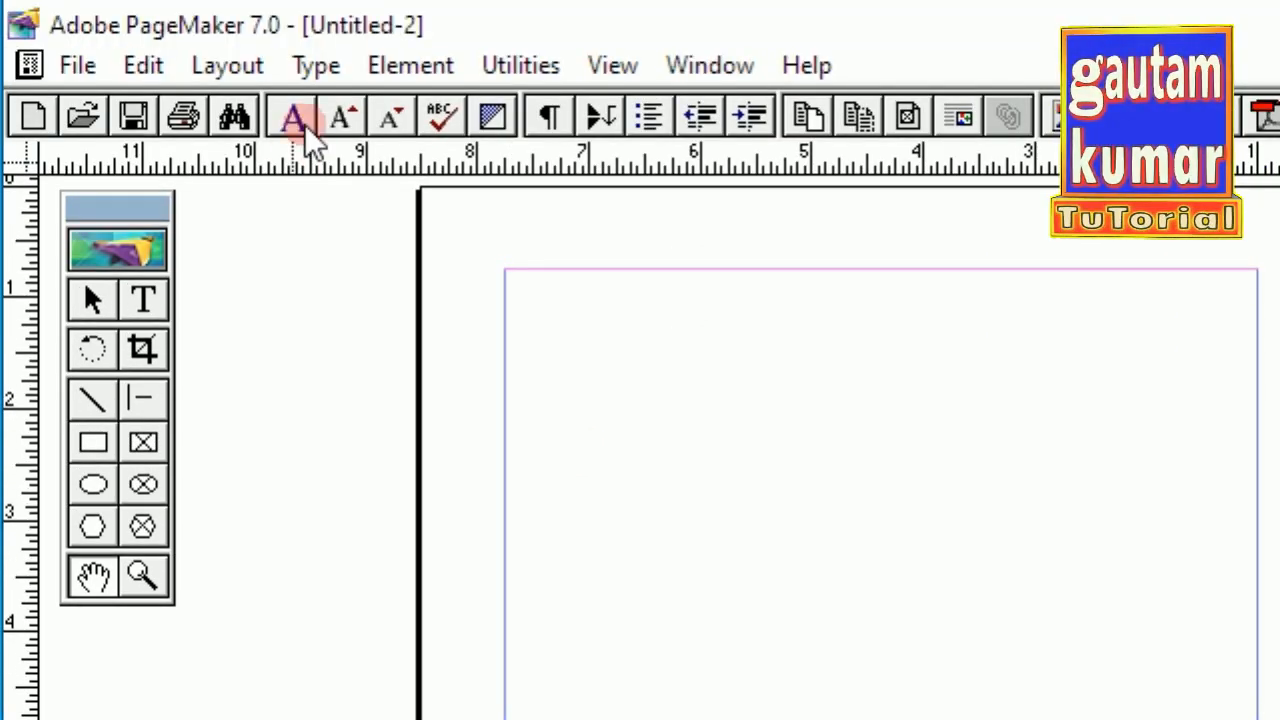
pyautogui.click(250, 70)
pyautogui.click(314, 405)
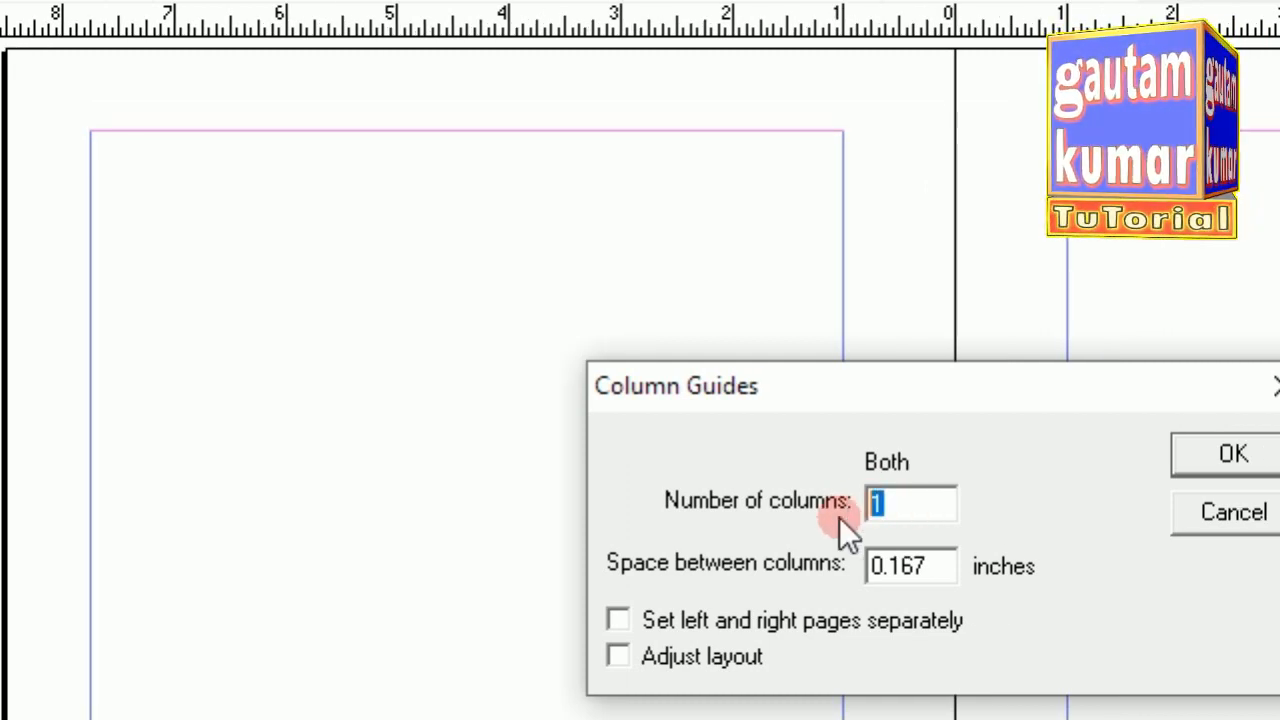
pyautogui.write('2')
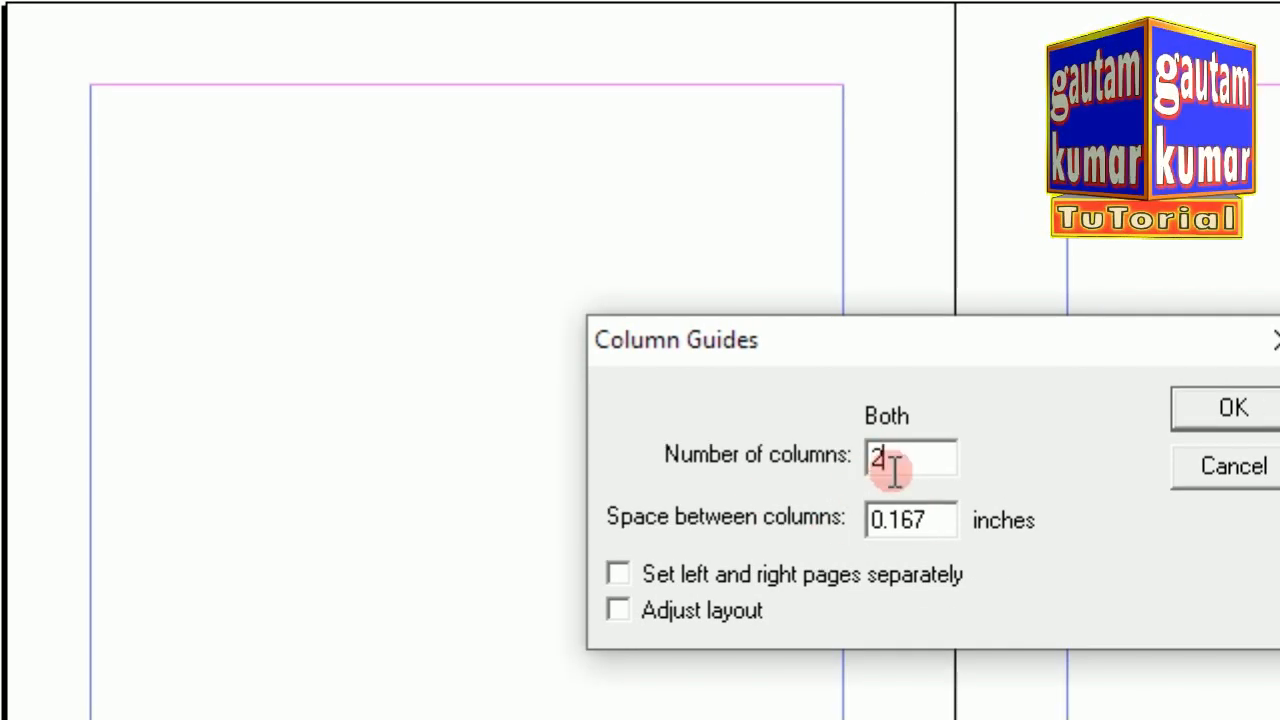
pyautogui.click(1231, 408)
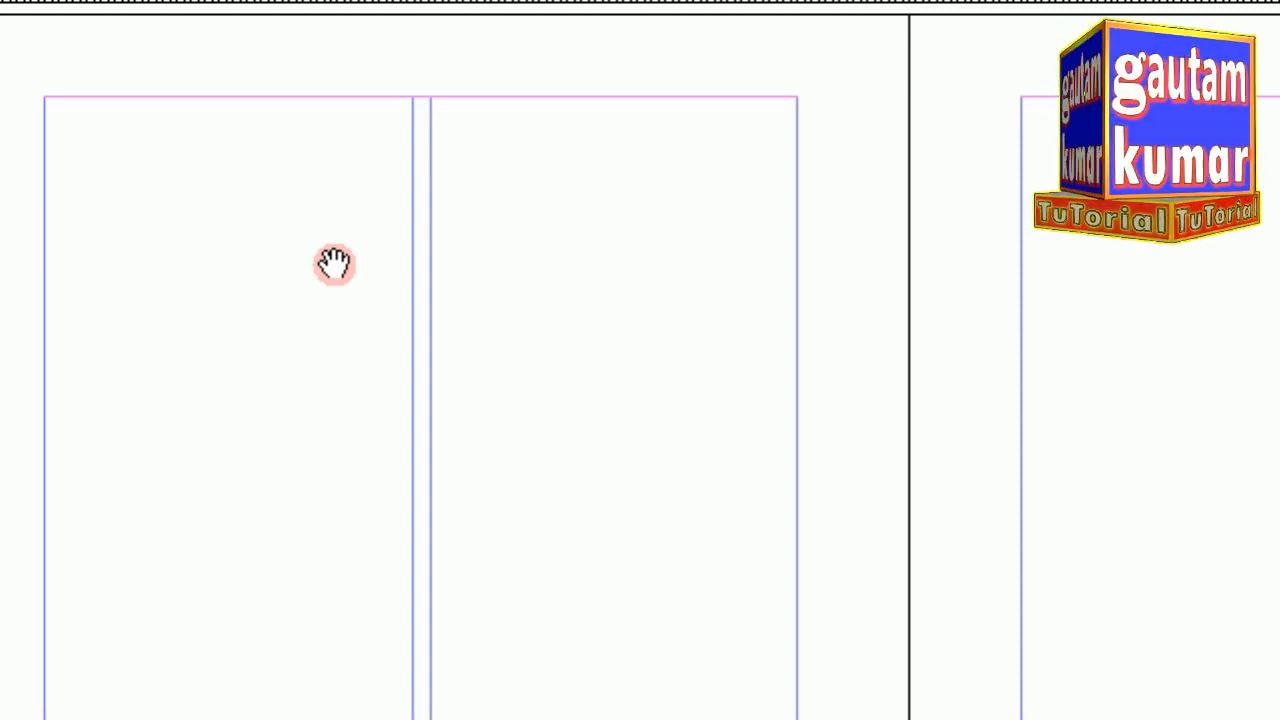
# Apply Copy Master Guides to pages 2 and 3, and check the column guides on pages 4 to 6 and on page 2
pyautogui.click(163, 620)
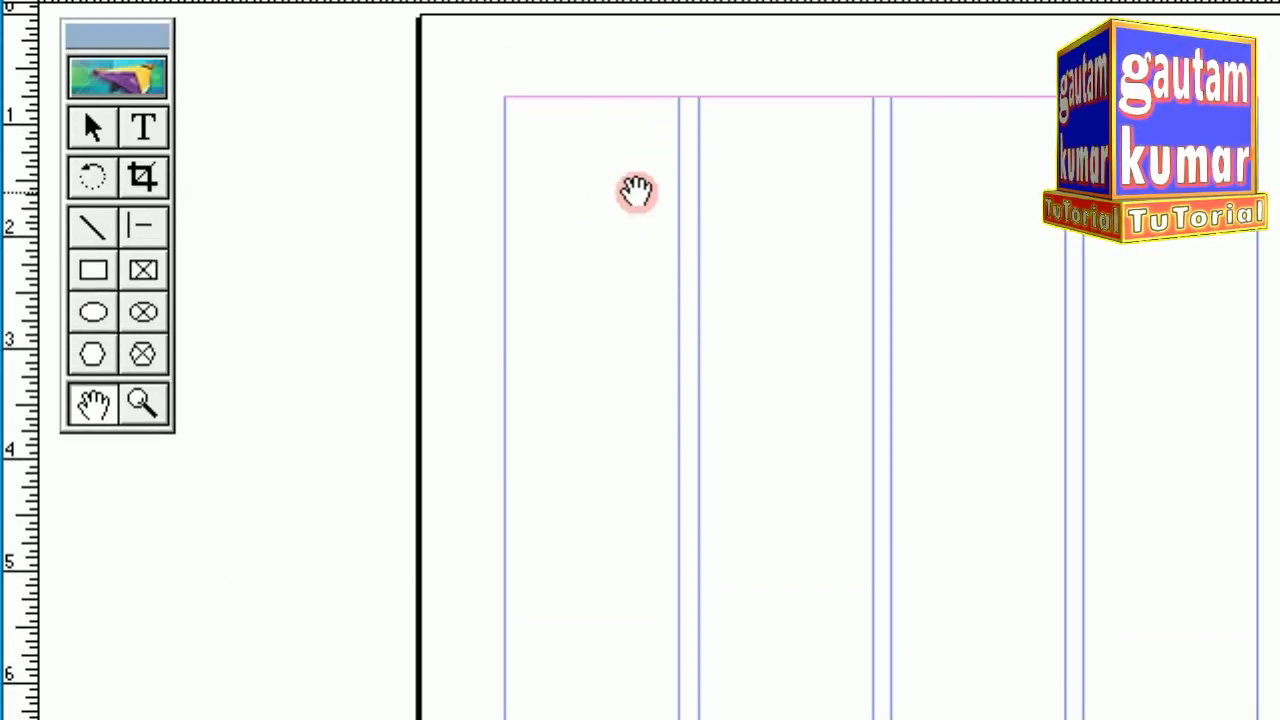
pyautogui.click(238, 32)
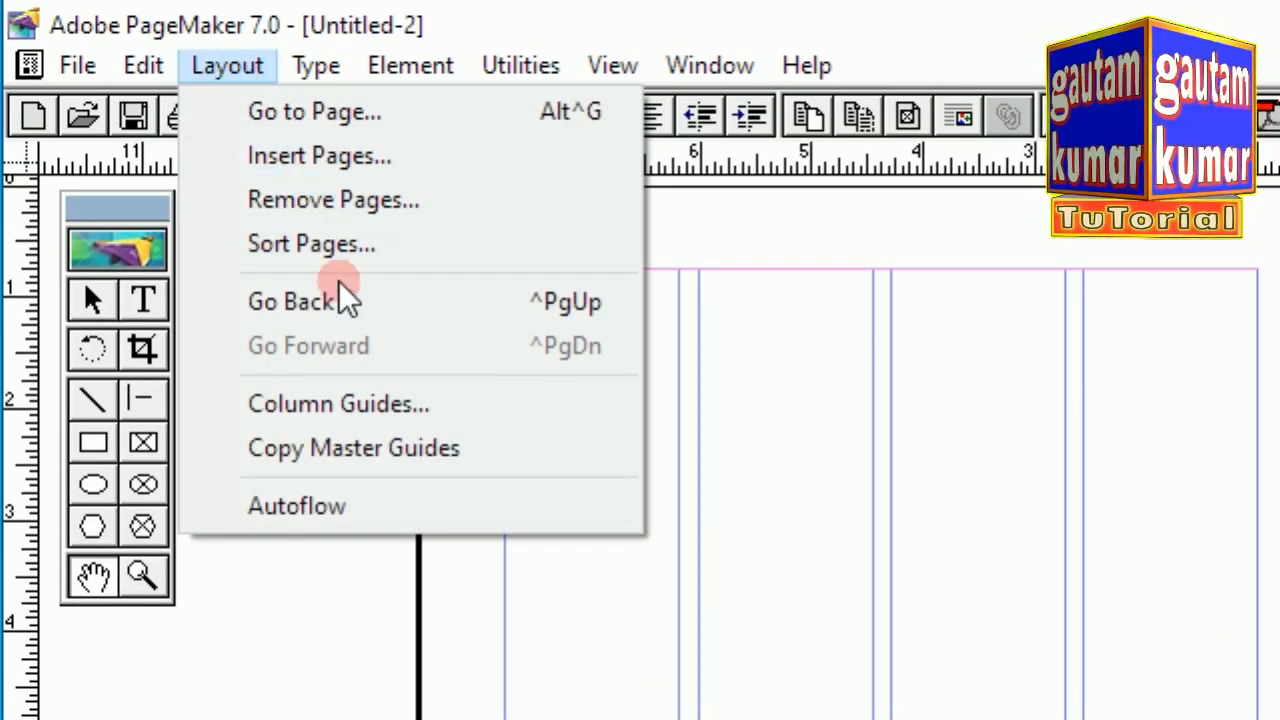
pyautogui.click(483, 455)
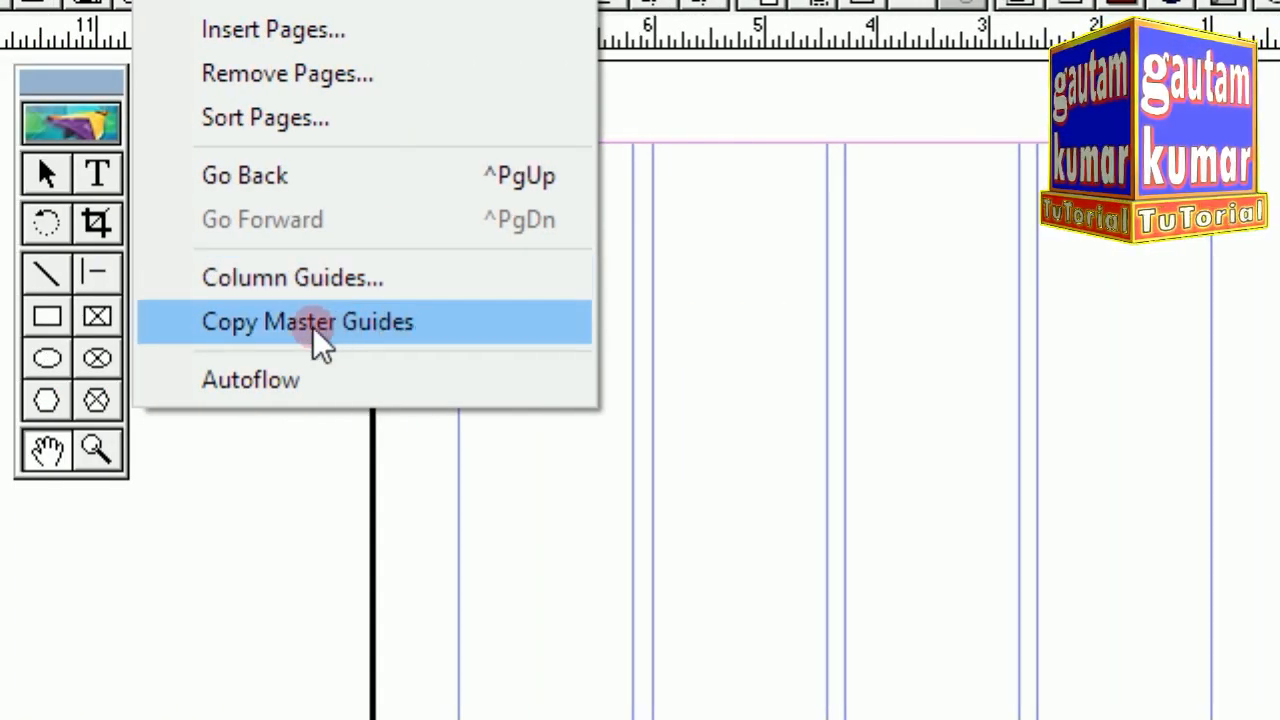
pyautogui.click(488, 322)
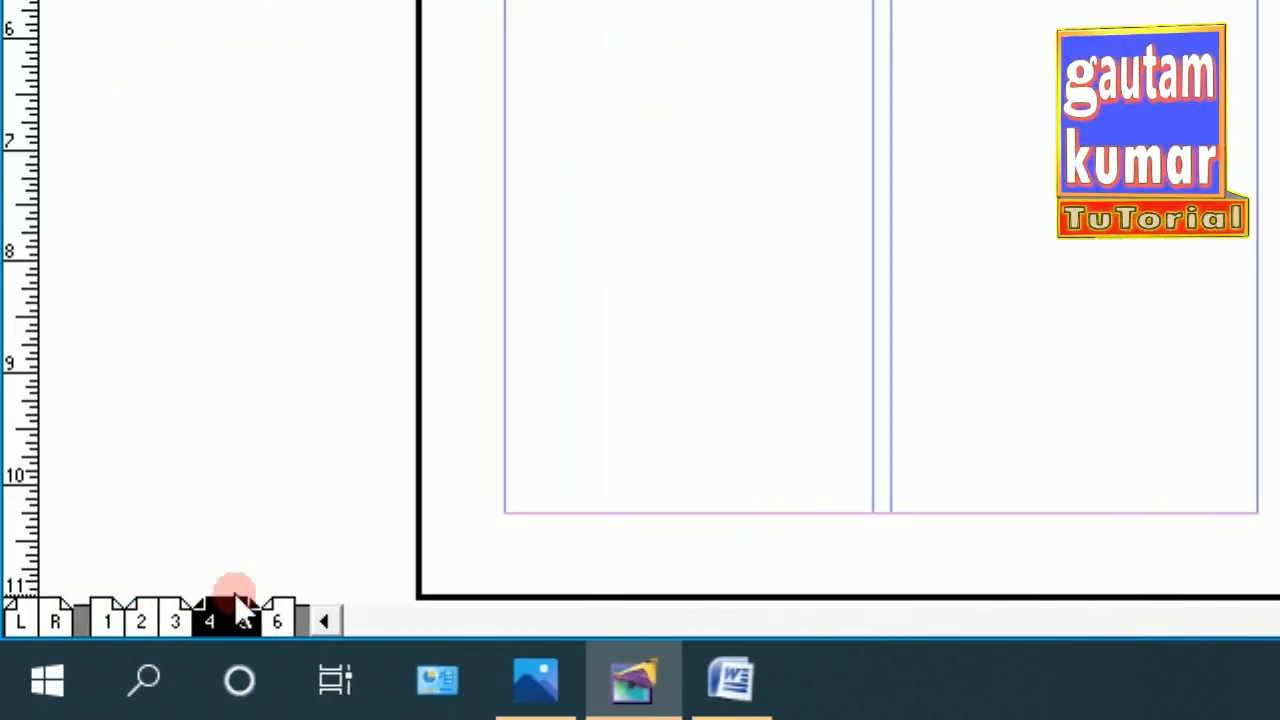
pyautogui.click(277, 621)
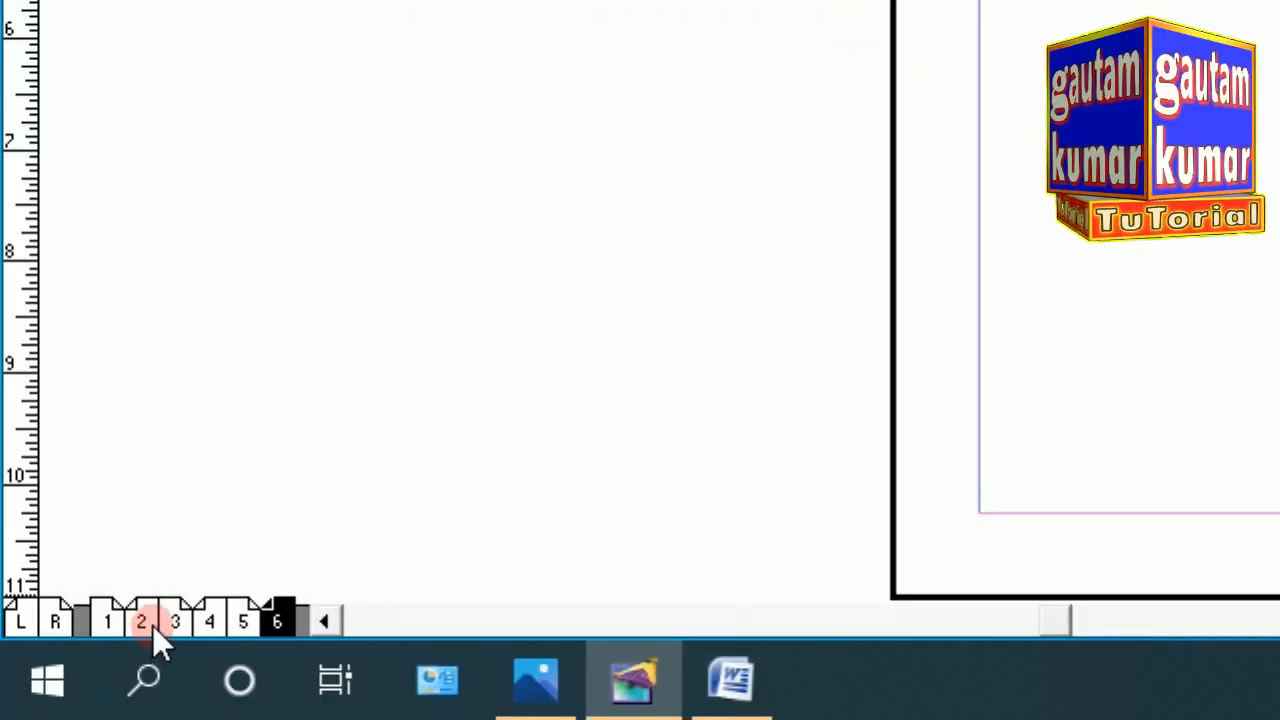
pyautogui.click(152, 625)
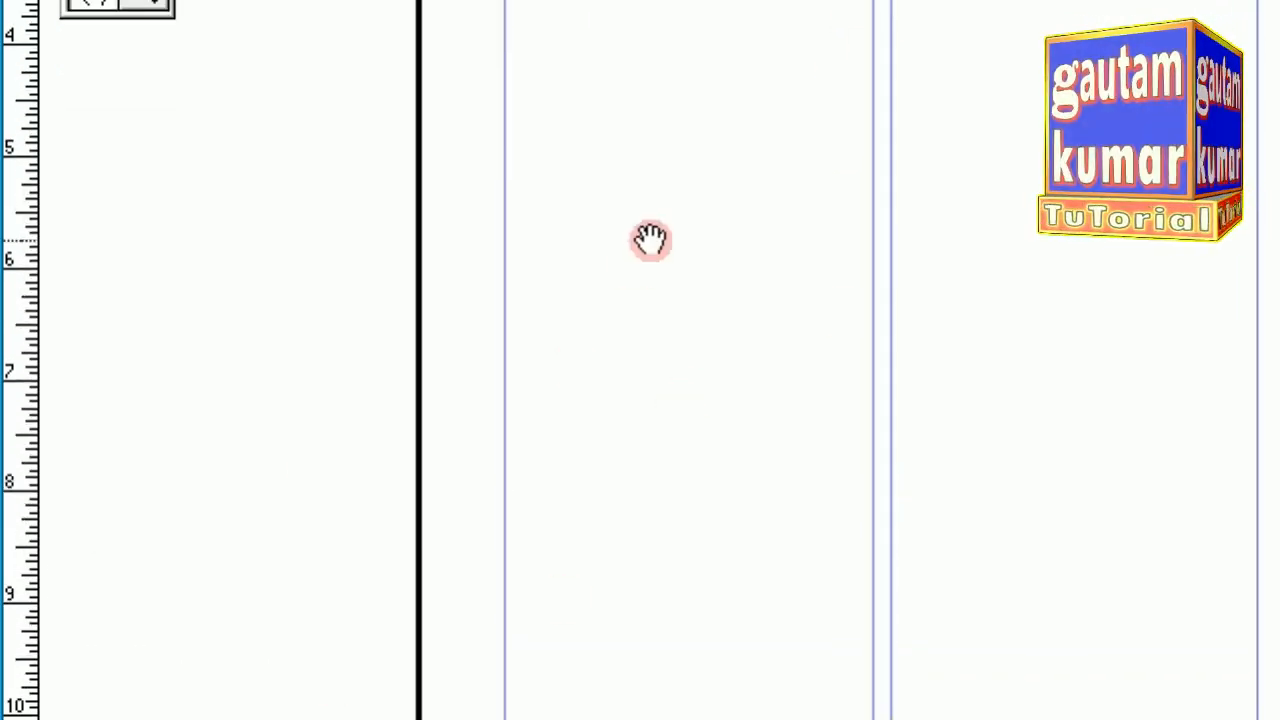
# Check the availability of Copy Master Guides on the master pages and compare their column guides with the document pages
pyautogui.click(50, 624)
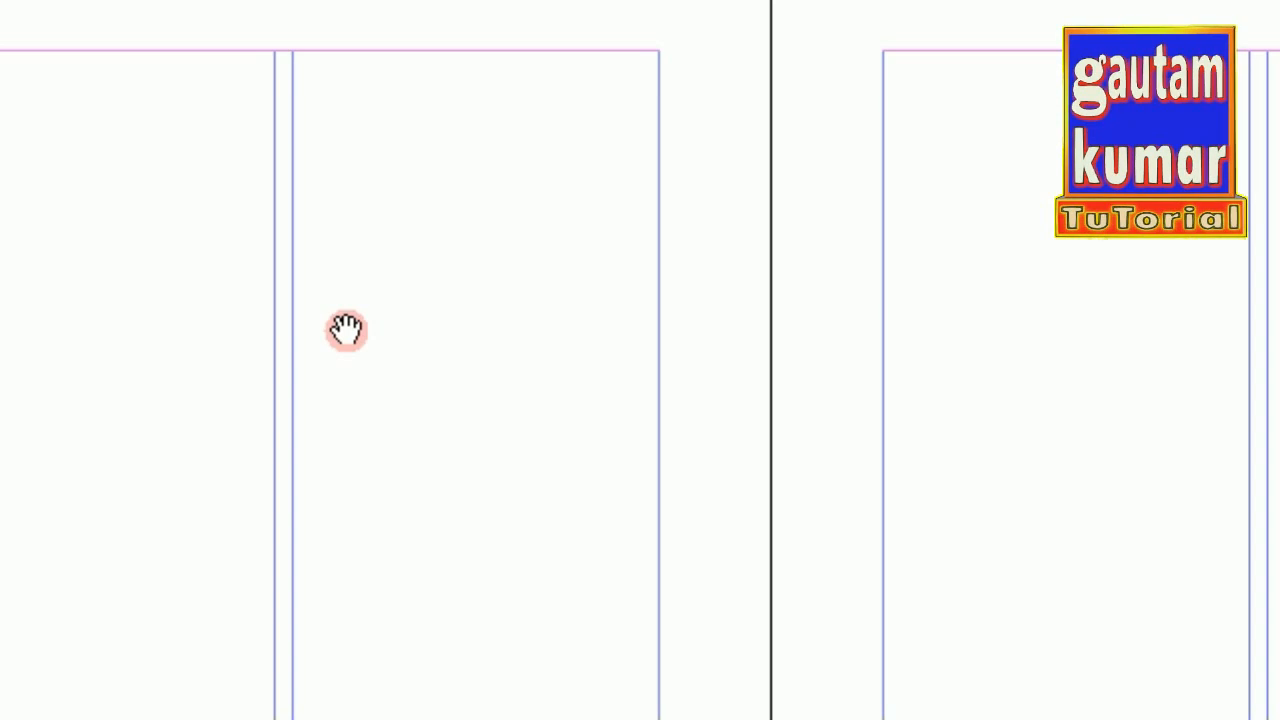
pyautogui.click(228, 65)
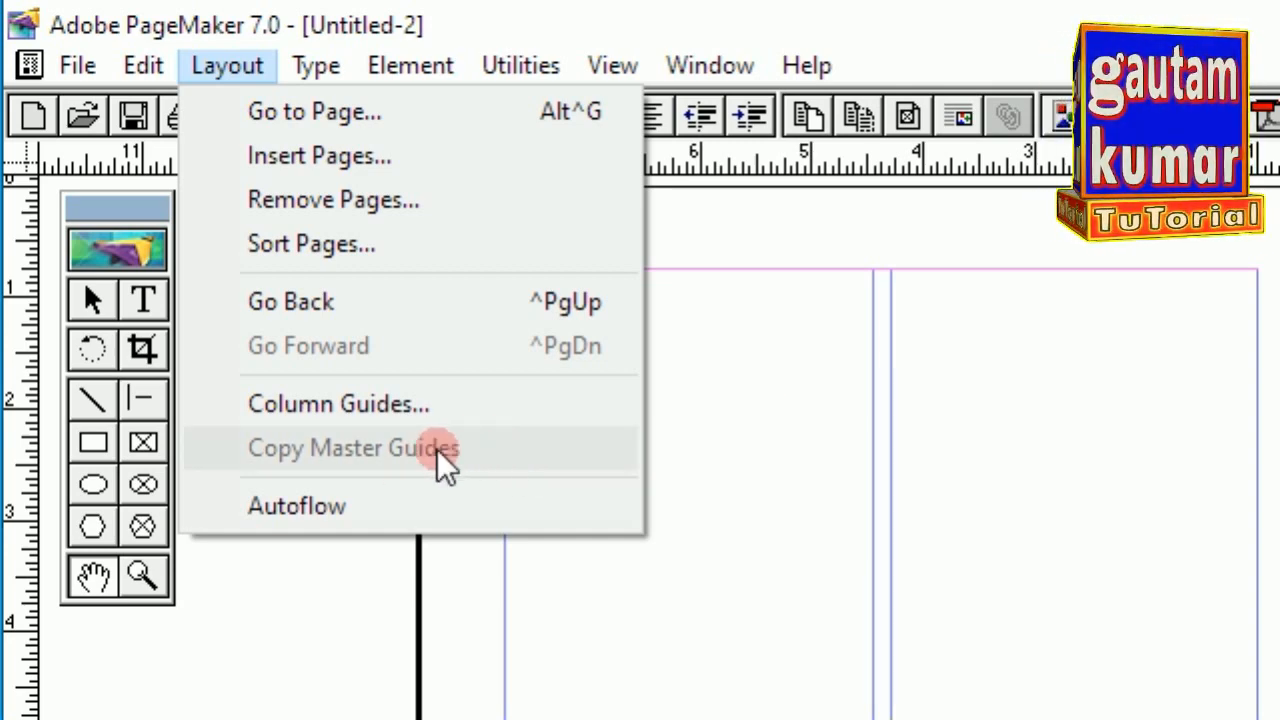
pyautogui.click(815, 432)
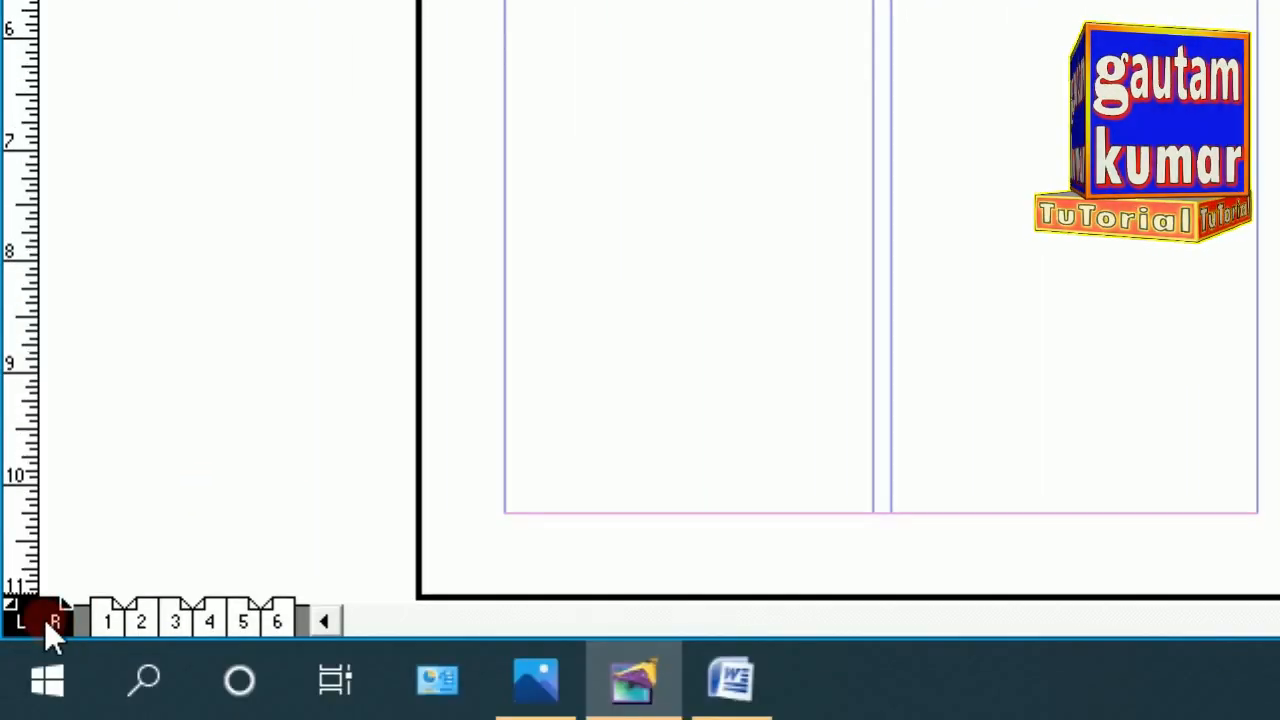
pyautogui.click(114, 615)
pyautogui.click(54, 619)
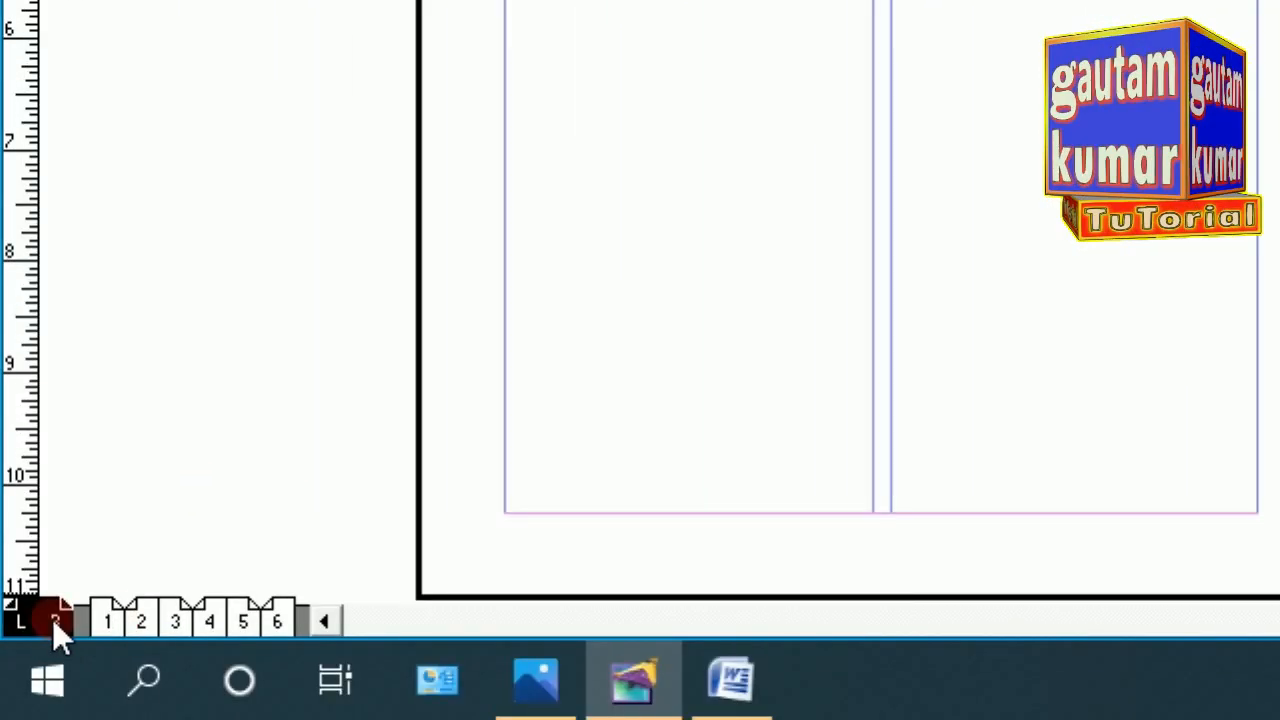
pyautogui.click(200, 620)
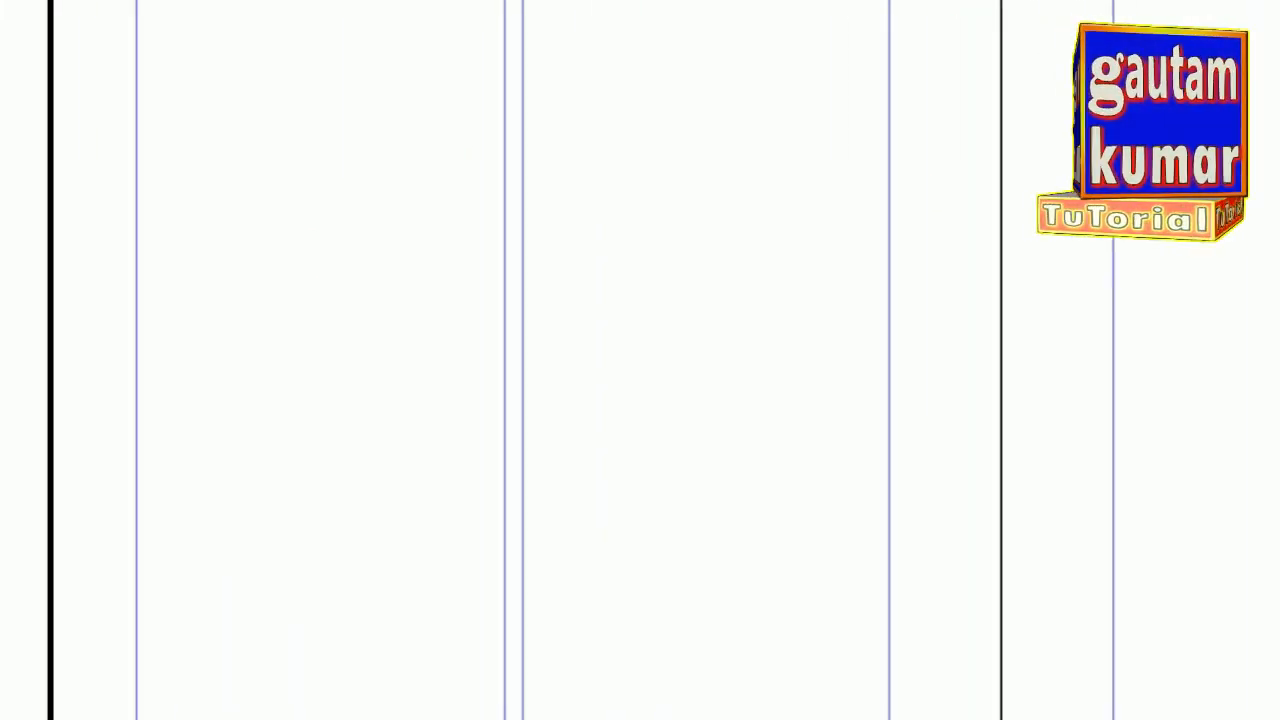
pyautogui.click(145, 617)
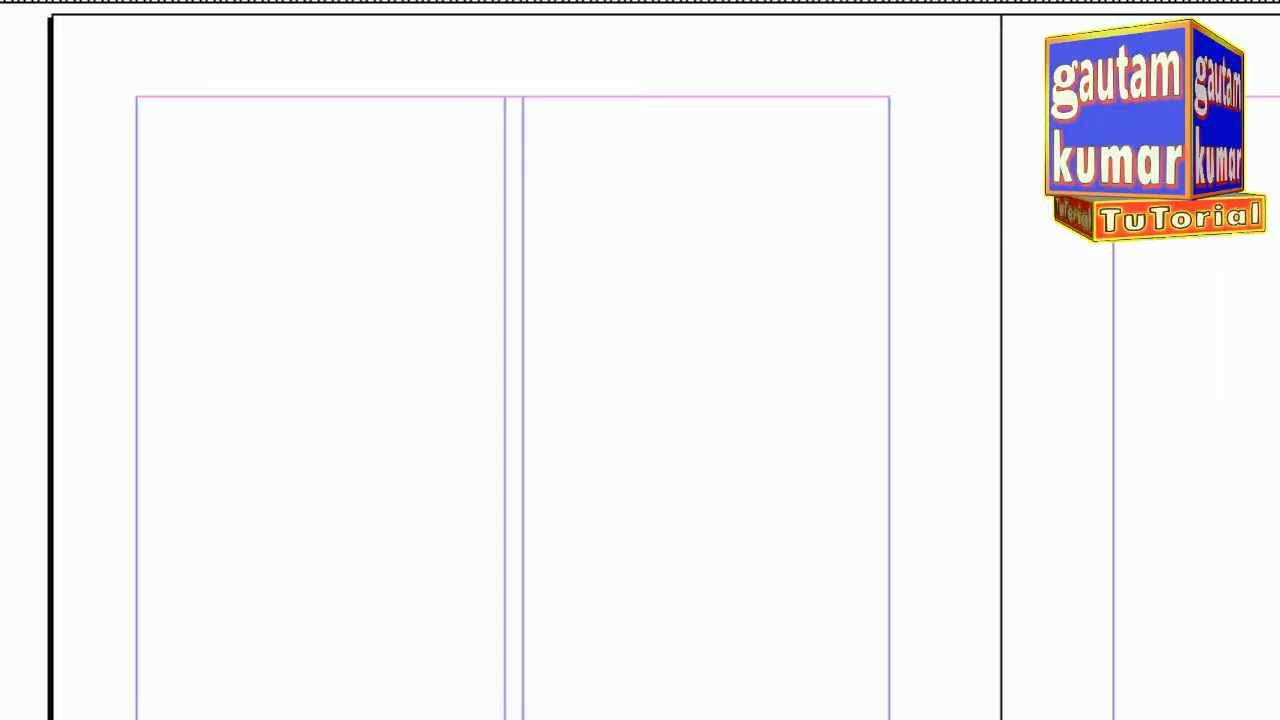
pyautogui.click(54, 617)
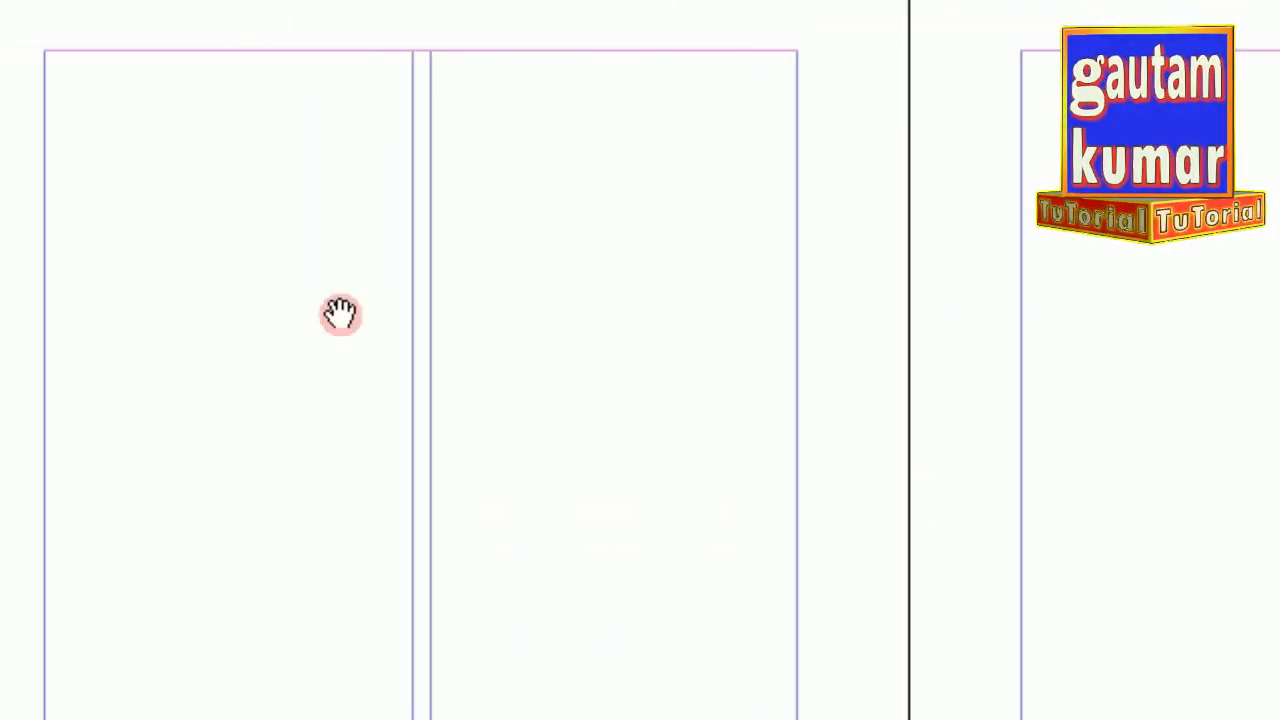
pyautogui.click(229, 66)
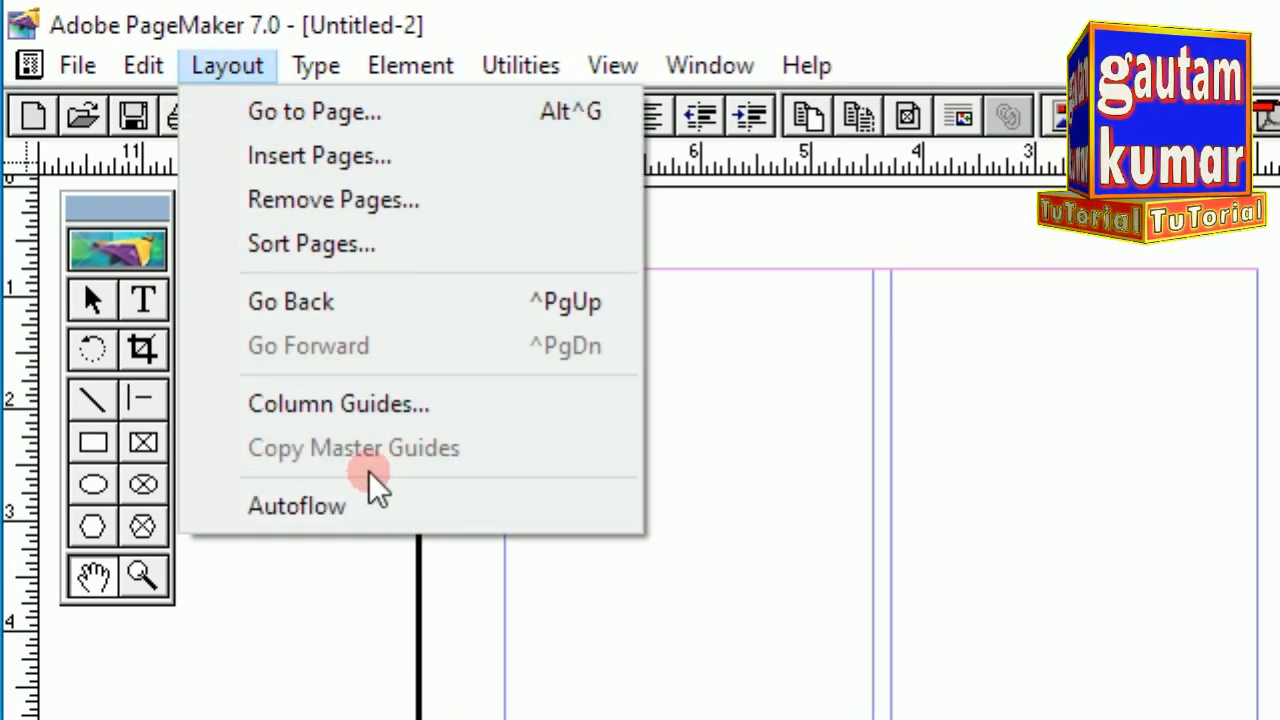
pyautogui.click(714, 449)
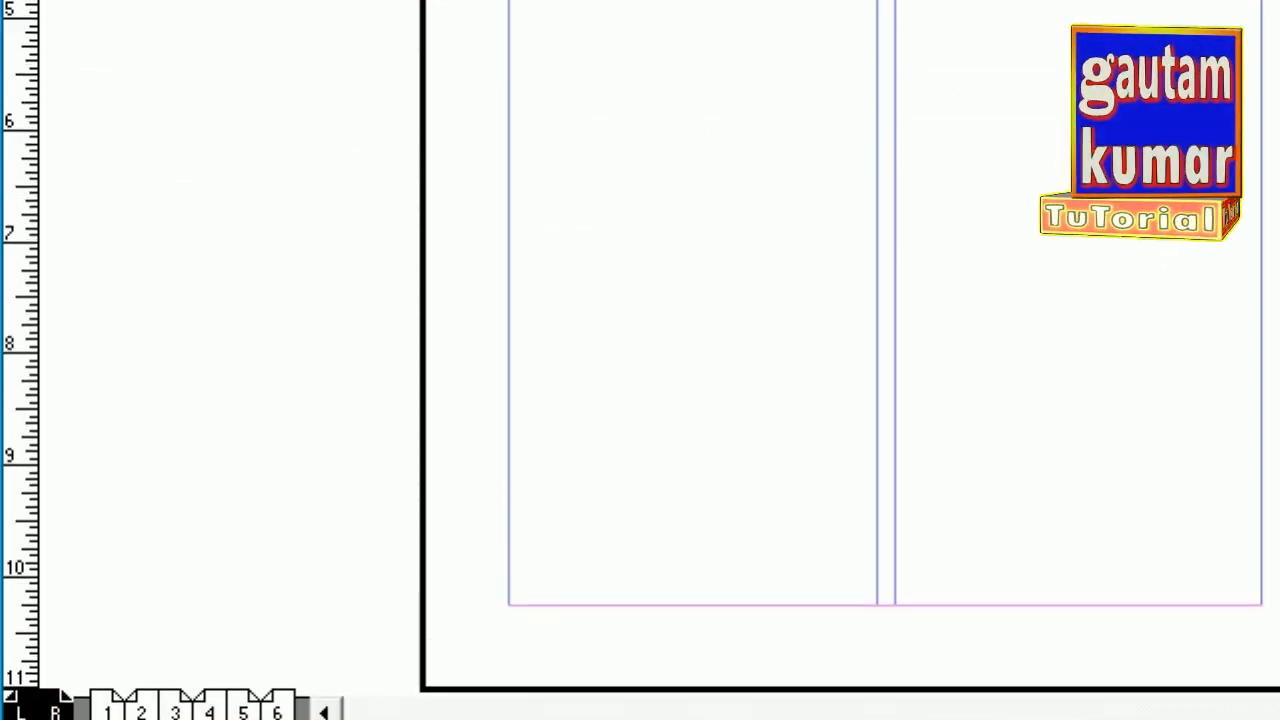
# Set the column guides on the left and right master pages to 1 column
pyautogui.click(418, 65)
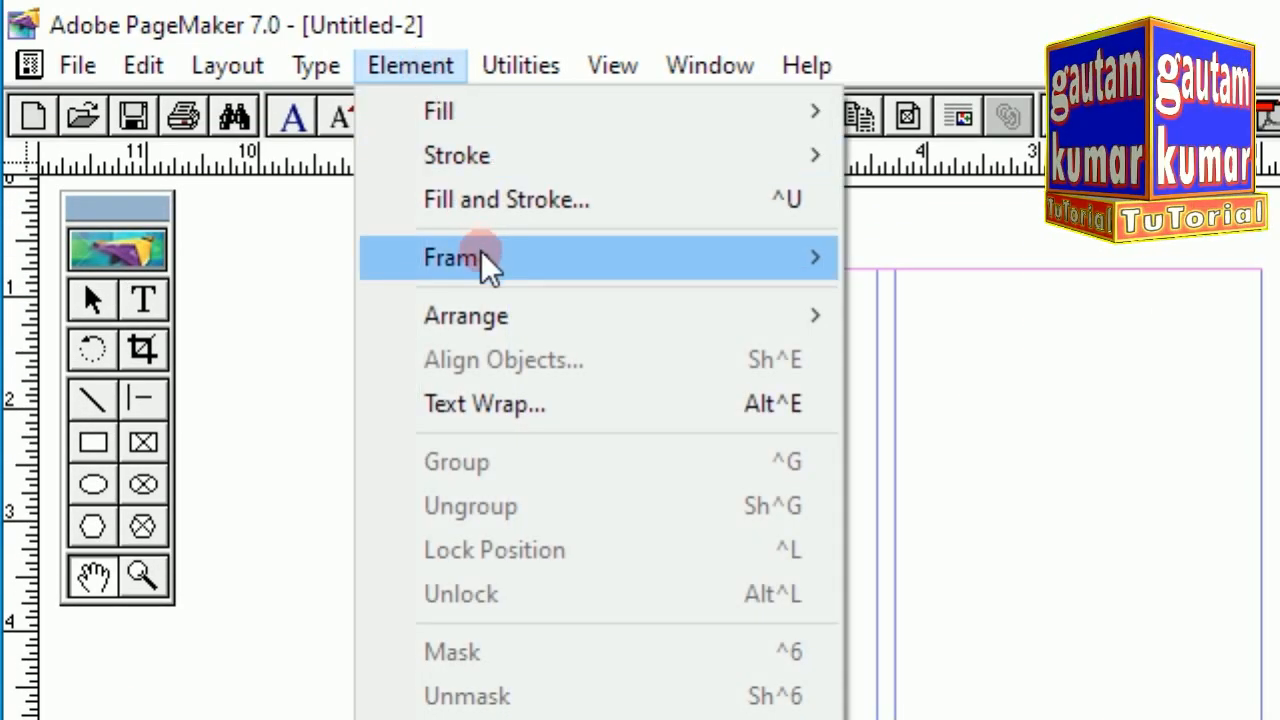
pyautogui.click(369, 68)
pyautogui.click(254, 62)
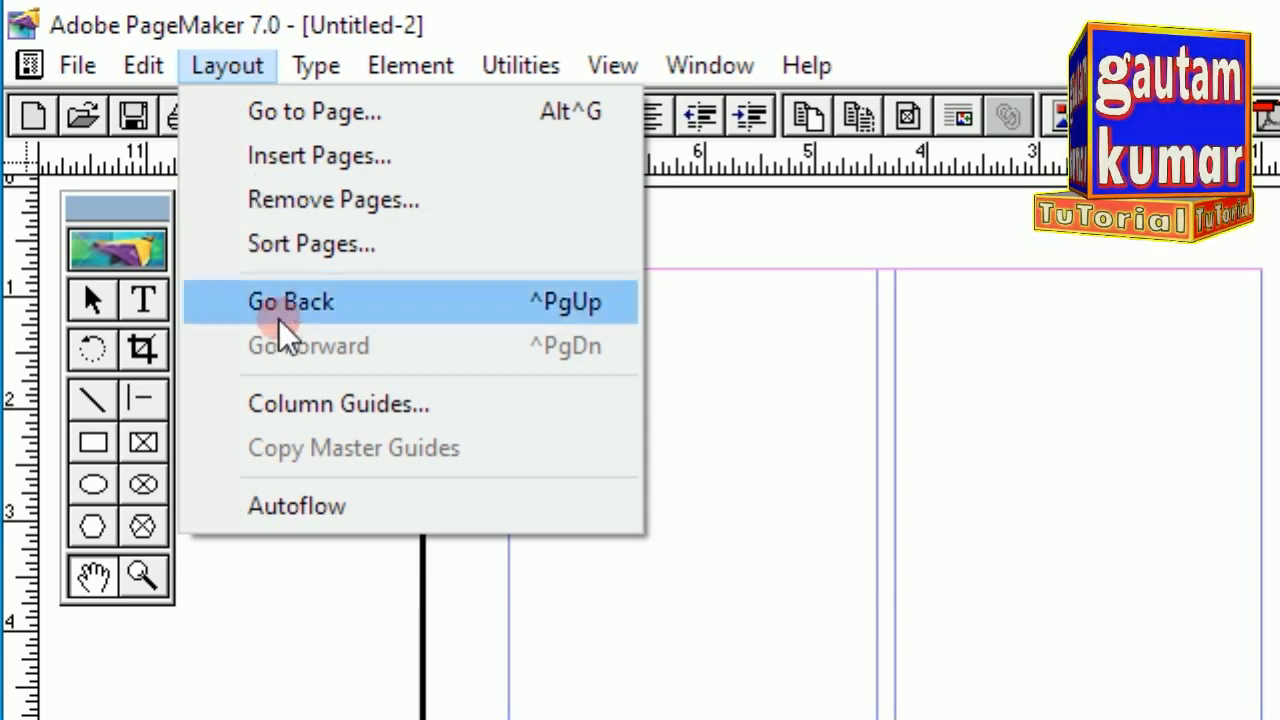
pyautogui.click(299, 405)
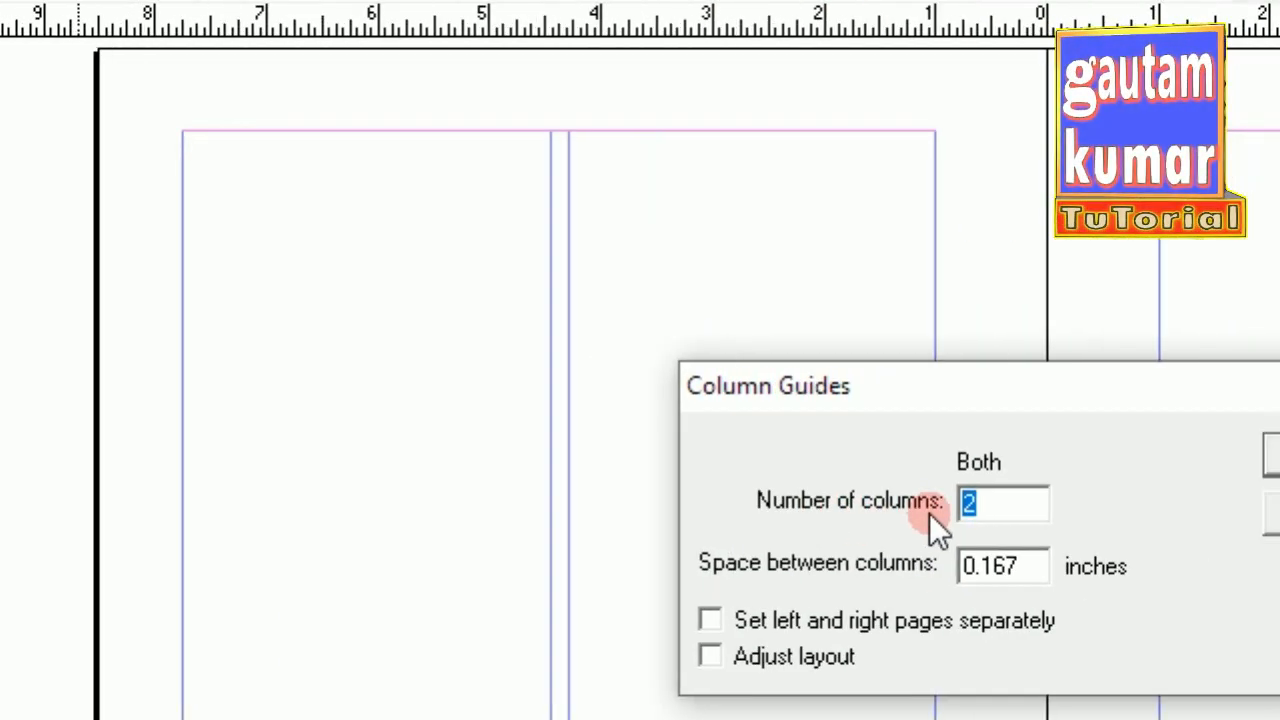
pyautogui.moveTo(995, 501); pyautogui.dragTo(889, 509)
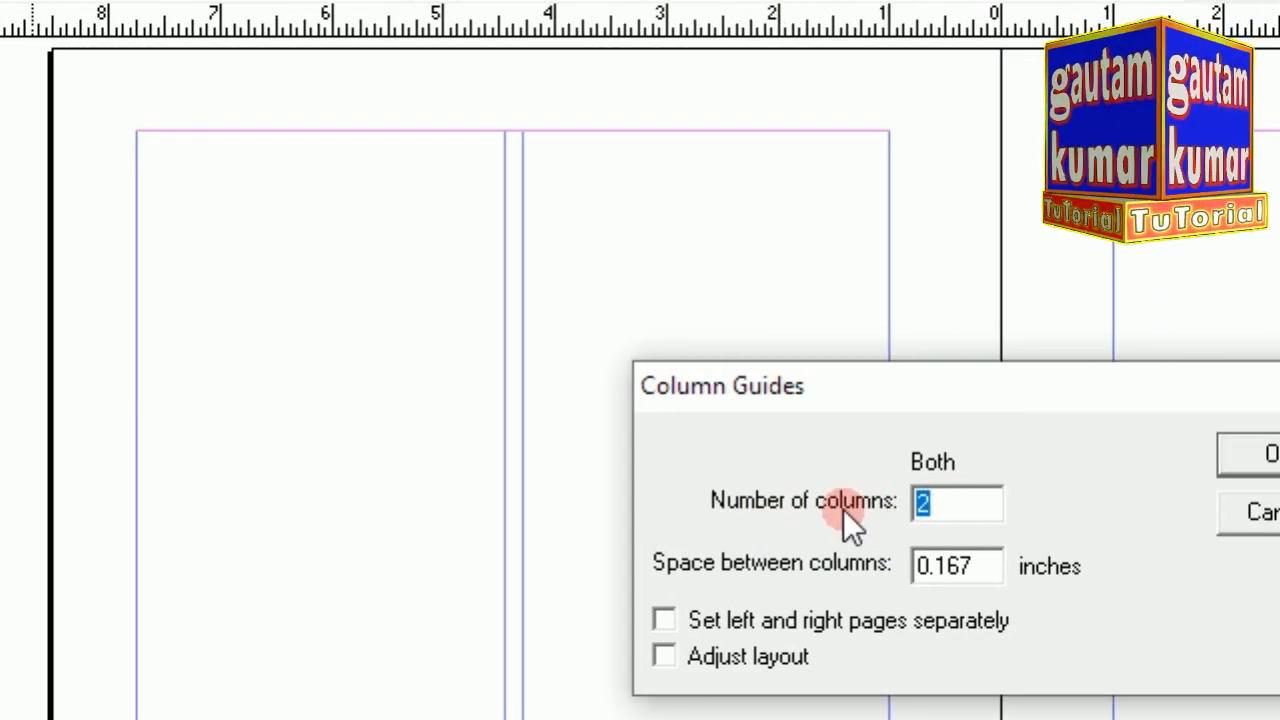
pyautogui.write('1')
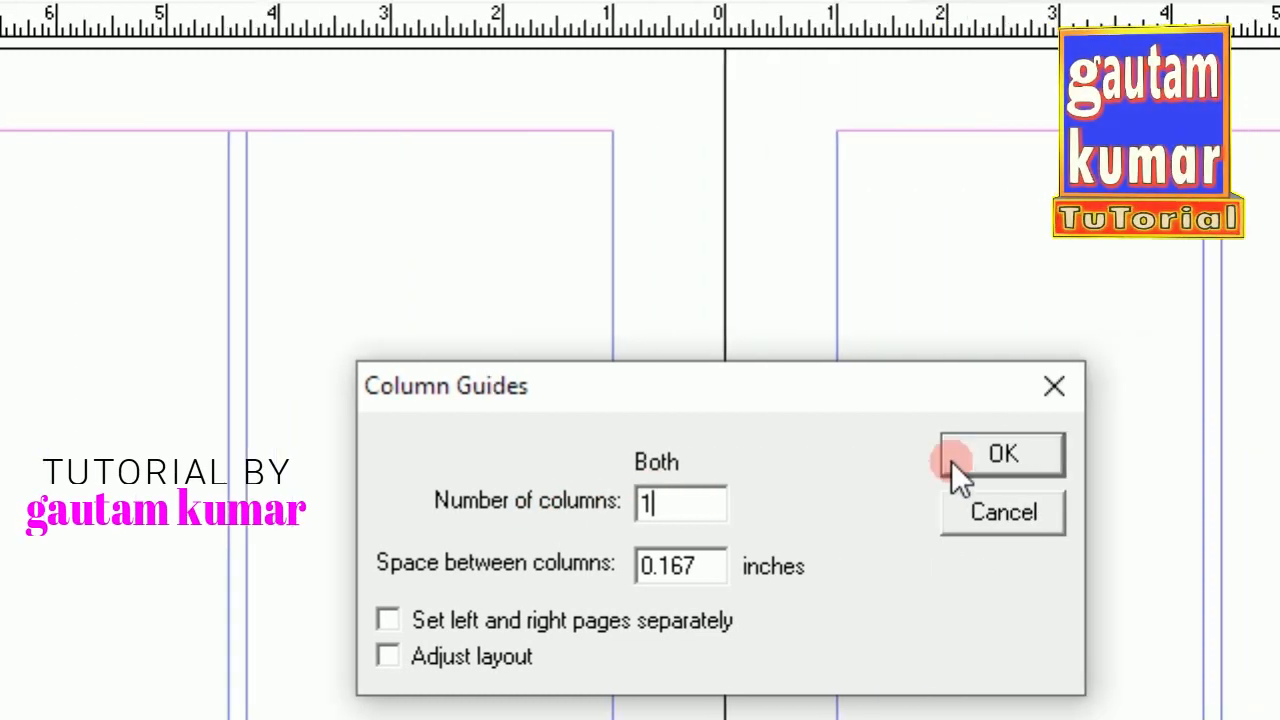
pyautogui.click(1257, 453)
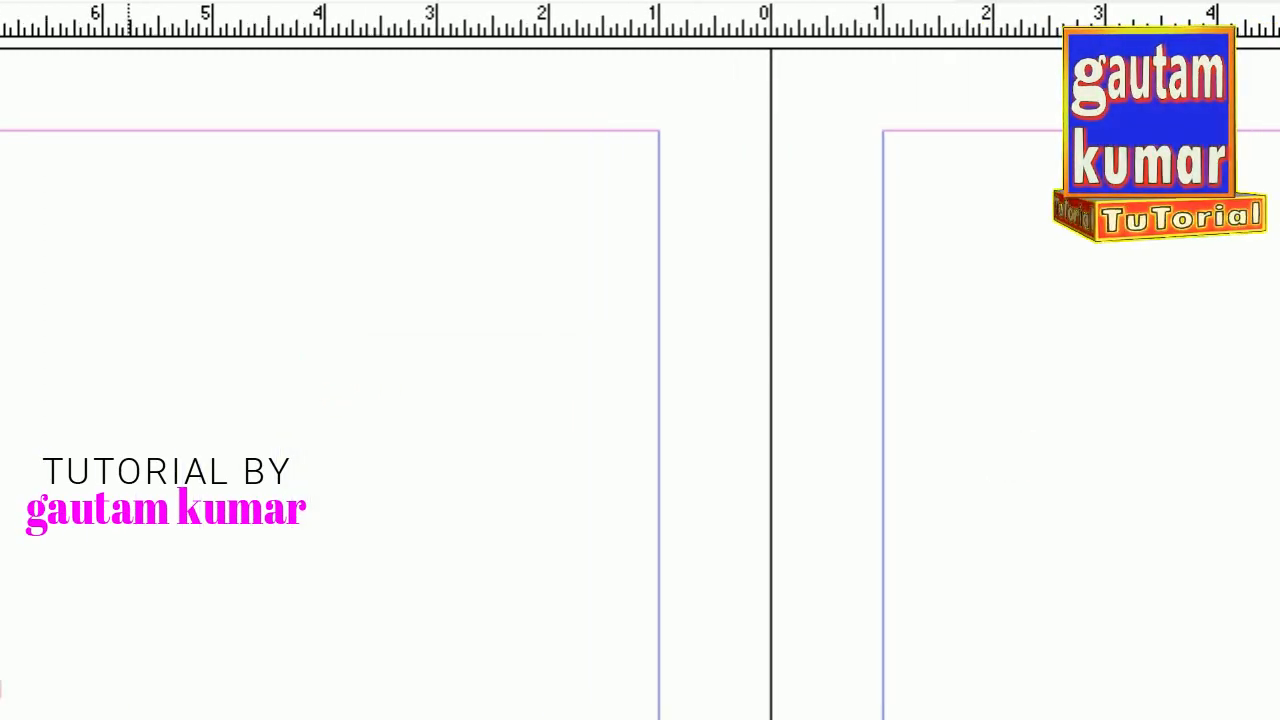
# Check the column guides on pages 2 to 5, and apply Copy Master Guides to page 6
pyautogui.click(146, 619)
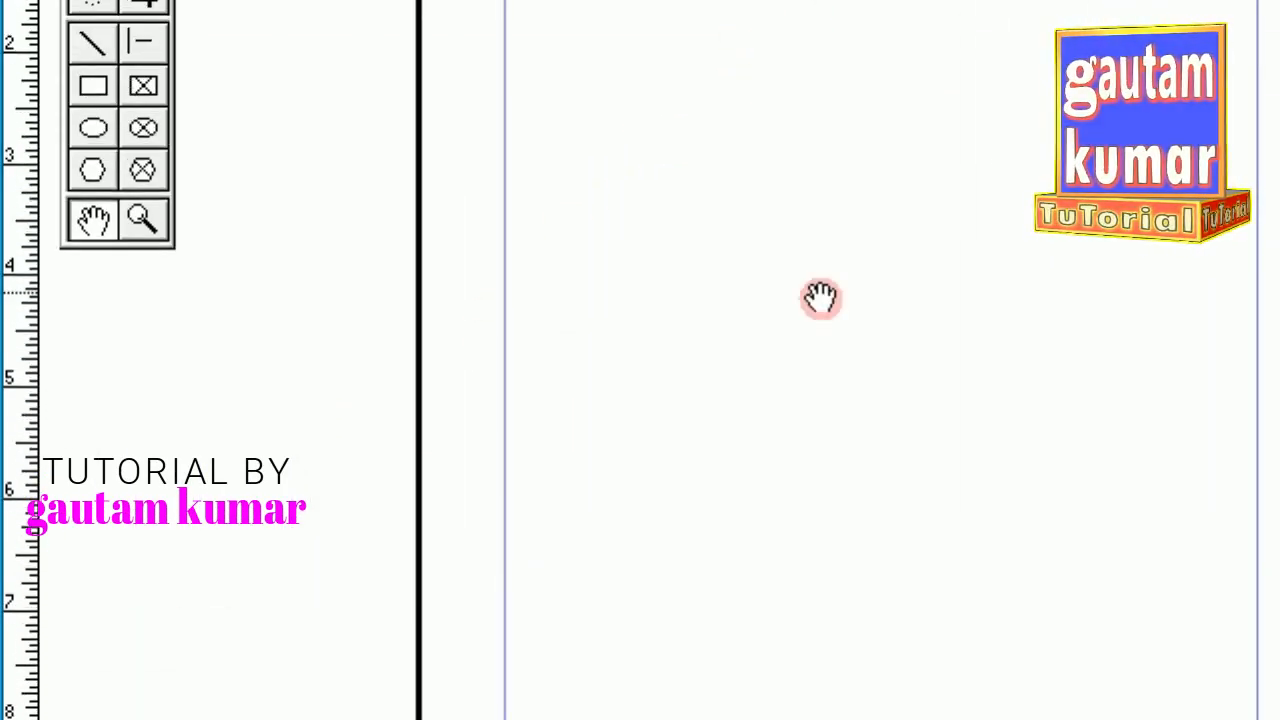
pyautogui.click(238, 617)
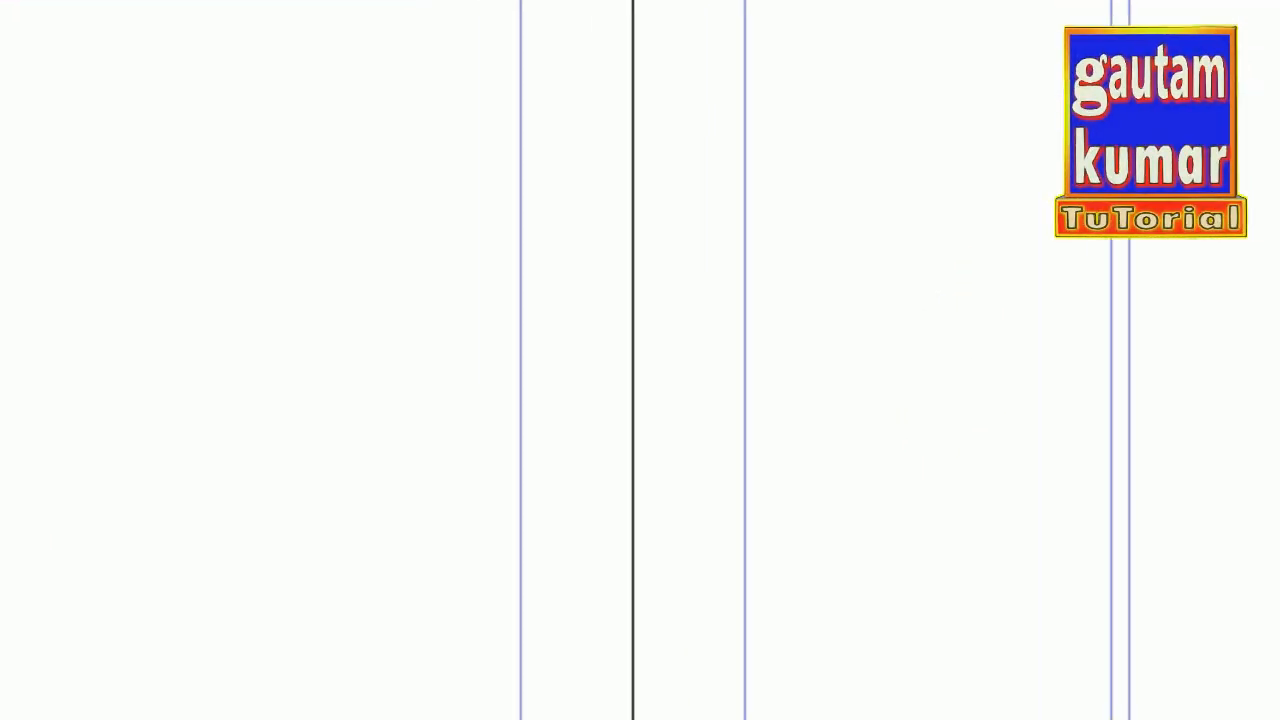
pyautogui.click(47, 621)
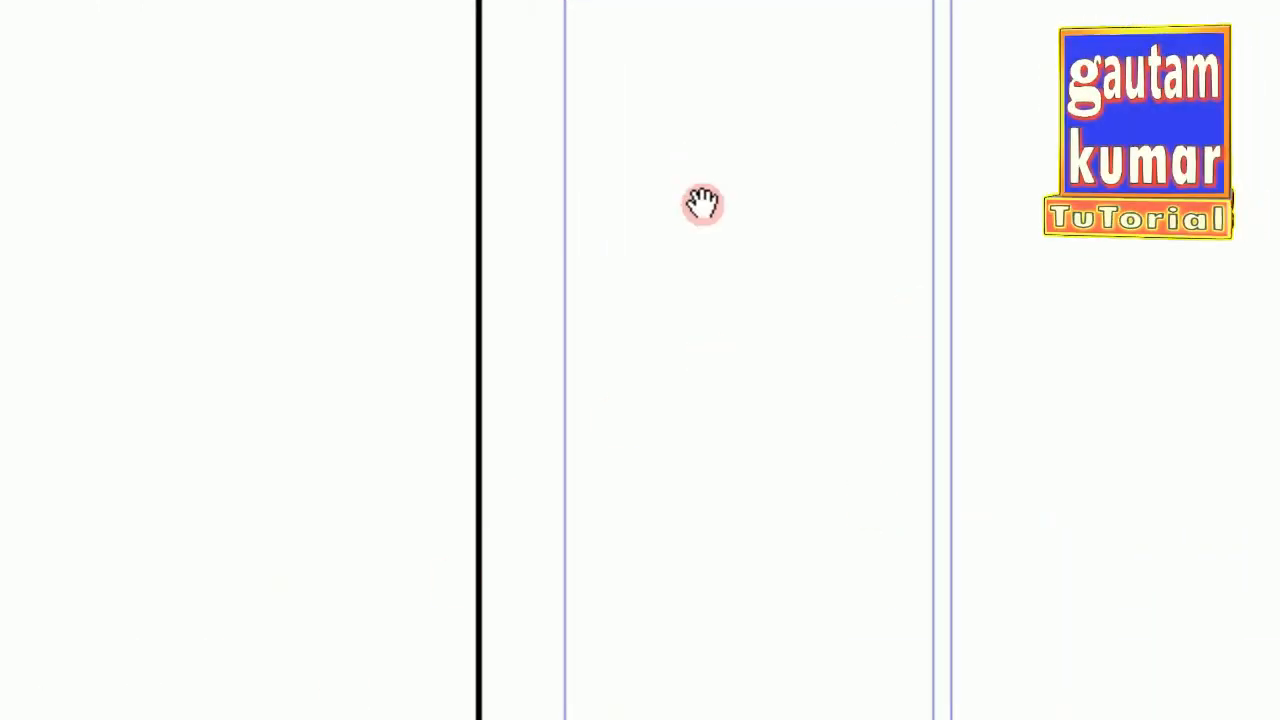
pyautogui.click(228, 66)
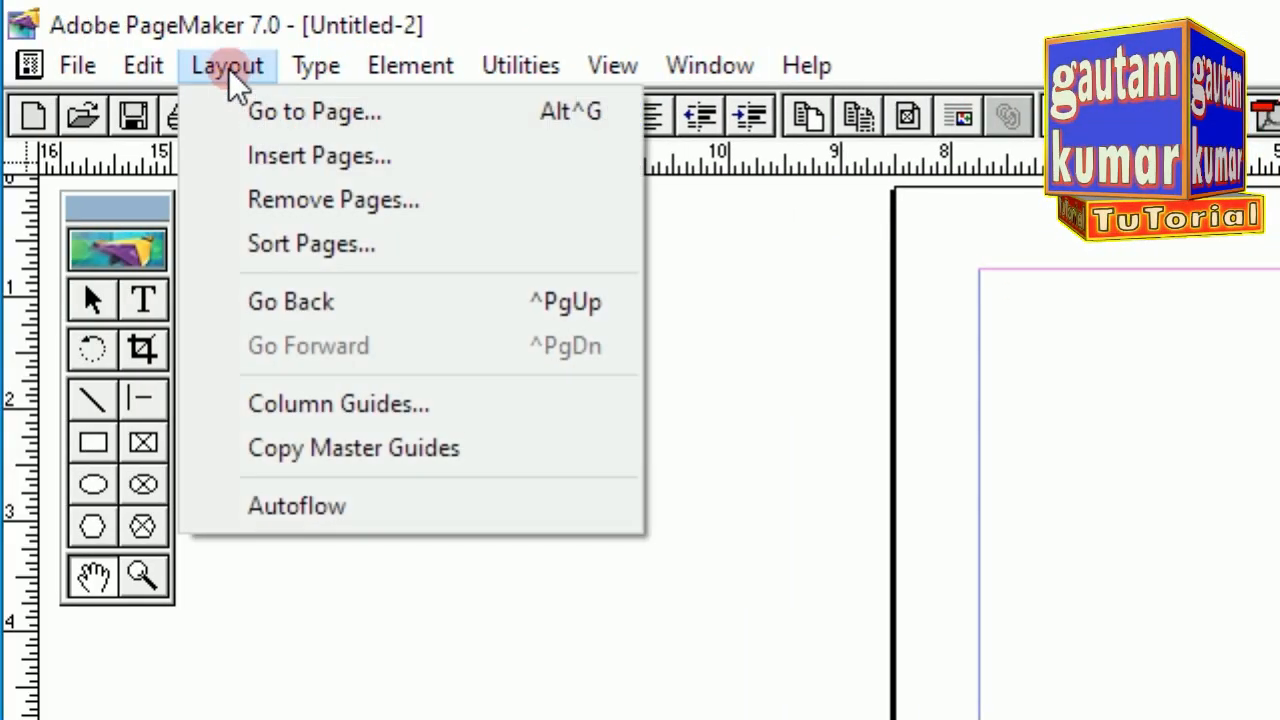
pyautogui.click(372, 446)
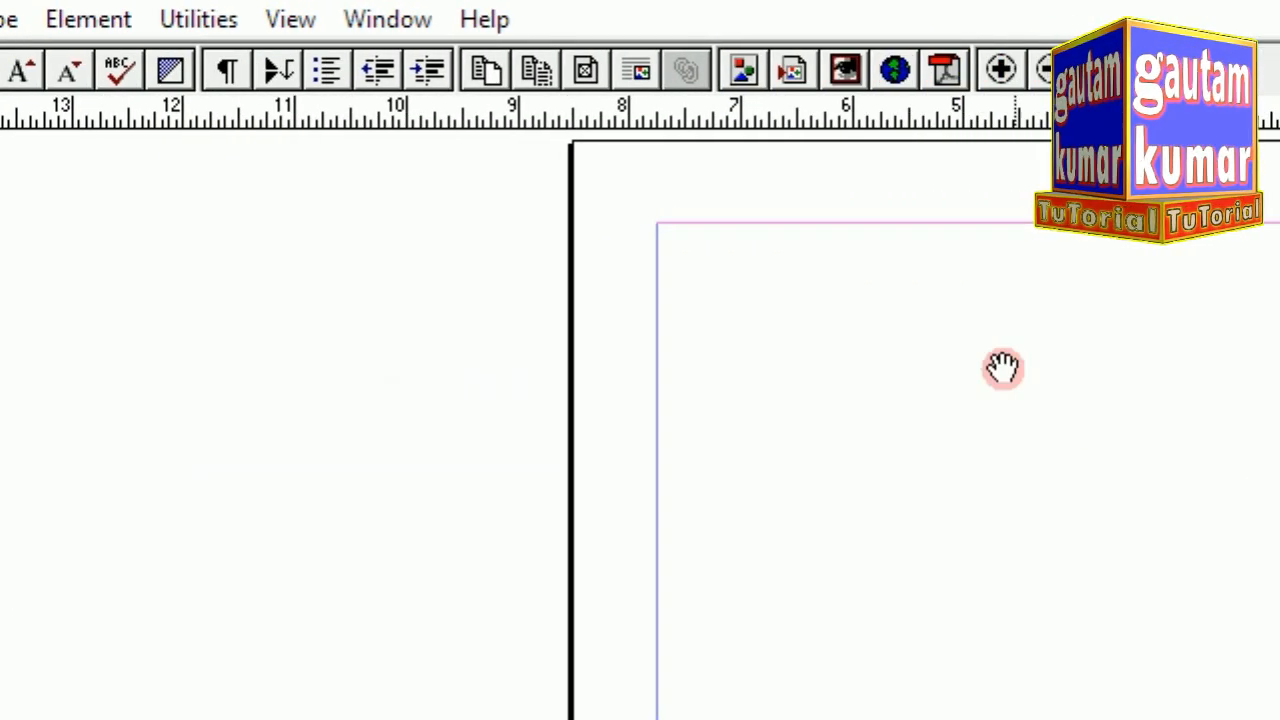
# Apply Copy Master Guides to pages 4 and 5, and compare them with the master pages
pyautogui.click(257, 621)
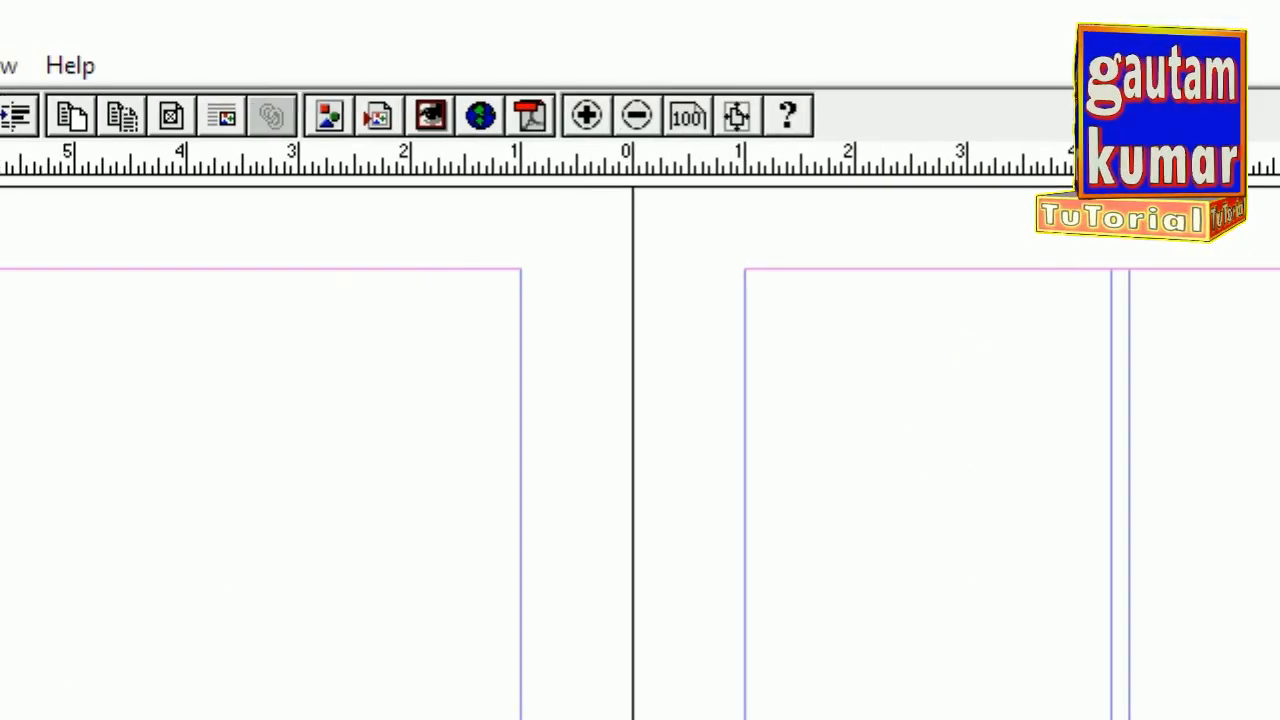
pyautogui.click(232, 65)
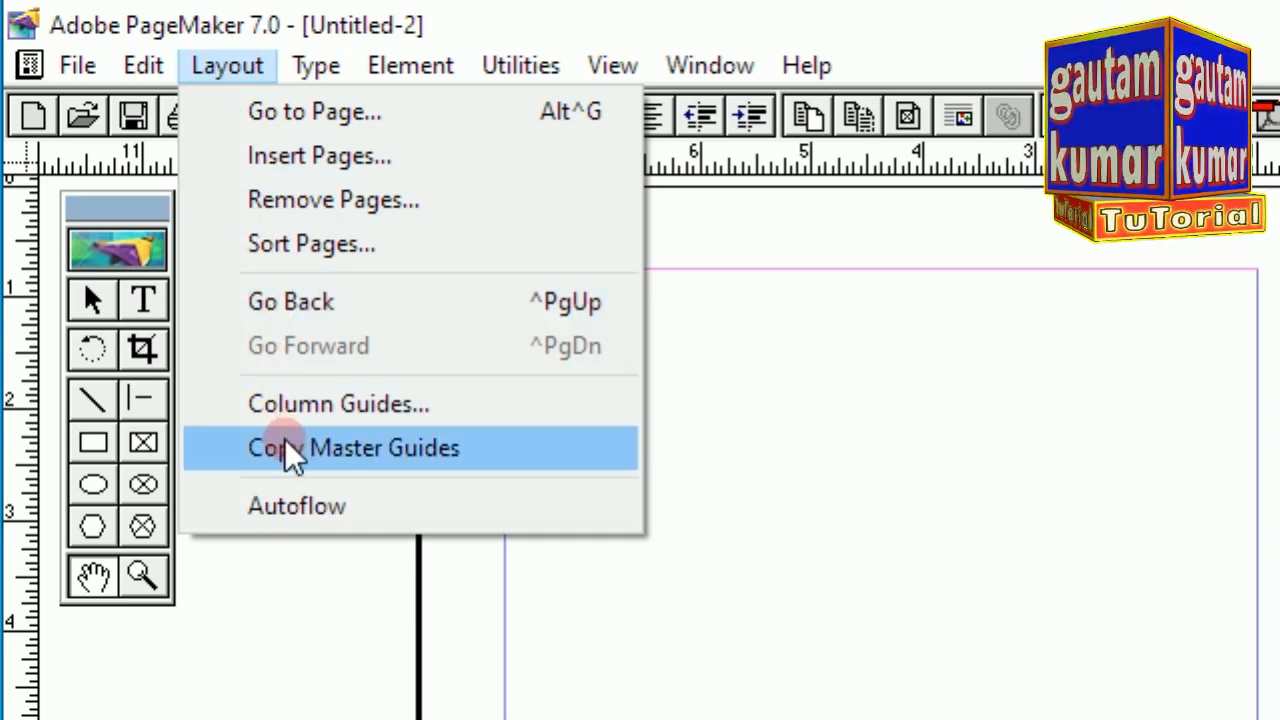
pyautogui.click(284, 445)
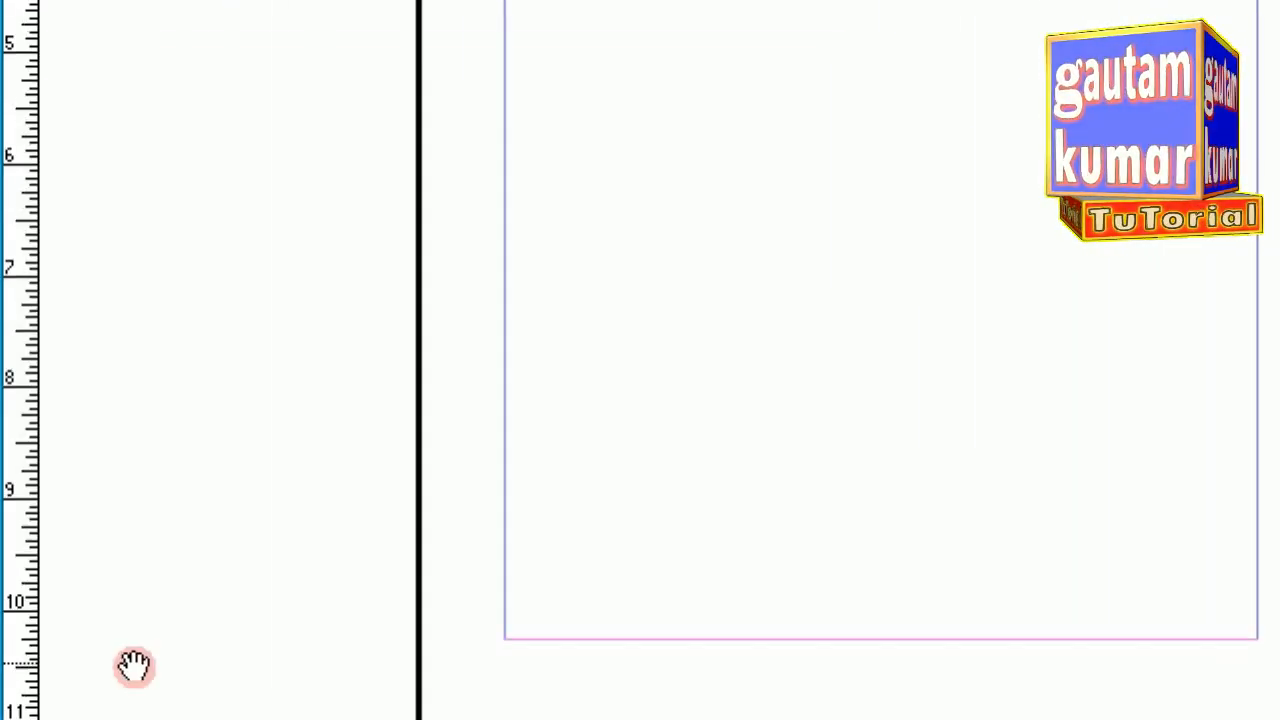
pyautogui.click(53, 615)
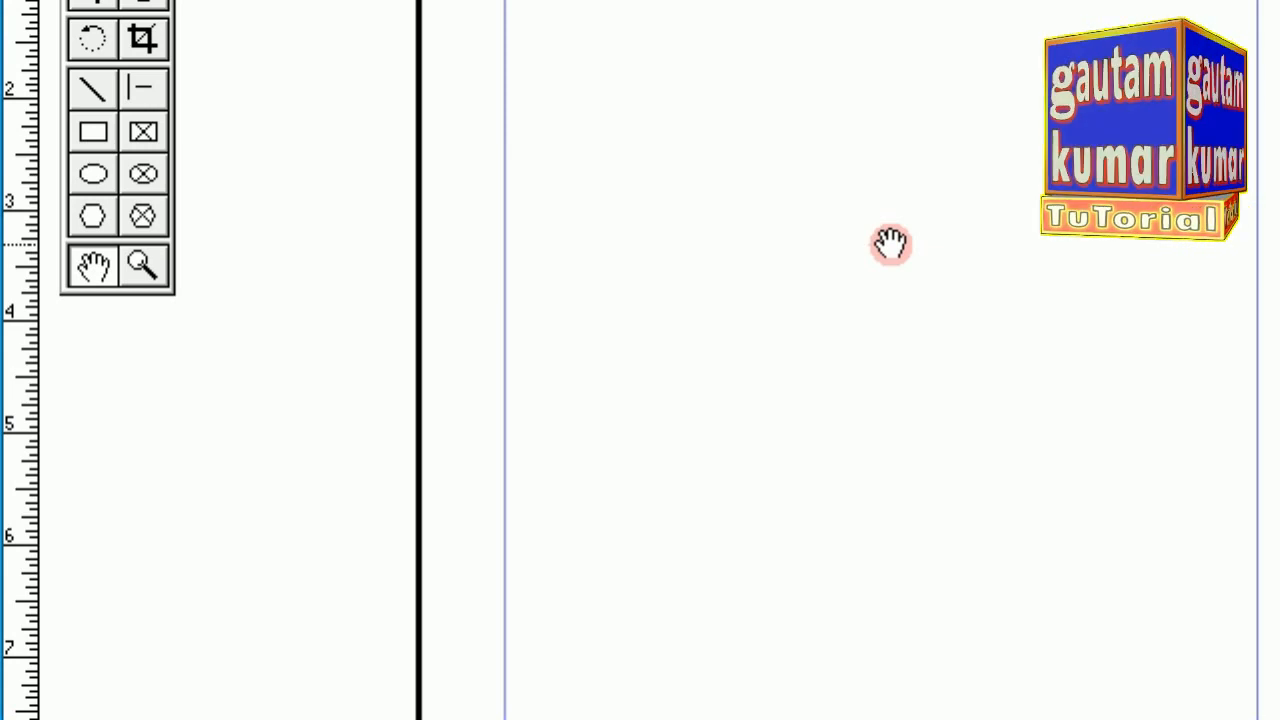
# Review the Autoflow command in Untitled-1, and set the column guides on pages 2 and 3 to 2 columns
pyautogui.click(230, 66)
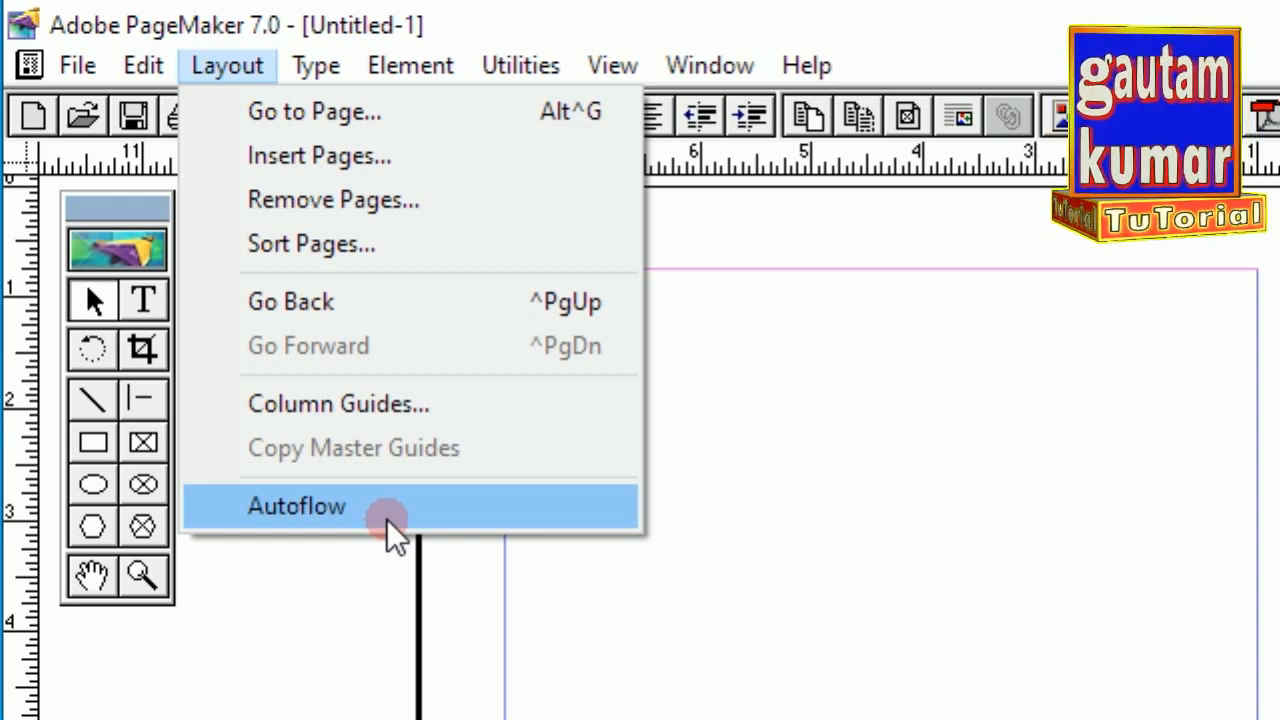
pyautogui.click(740, 468)
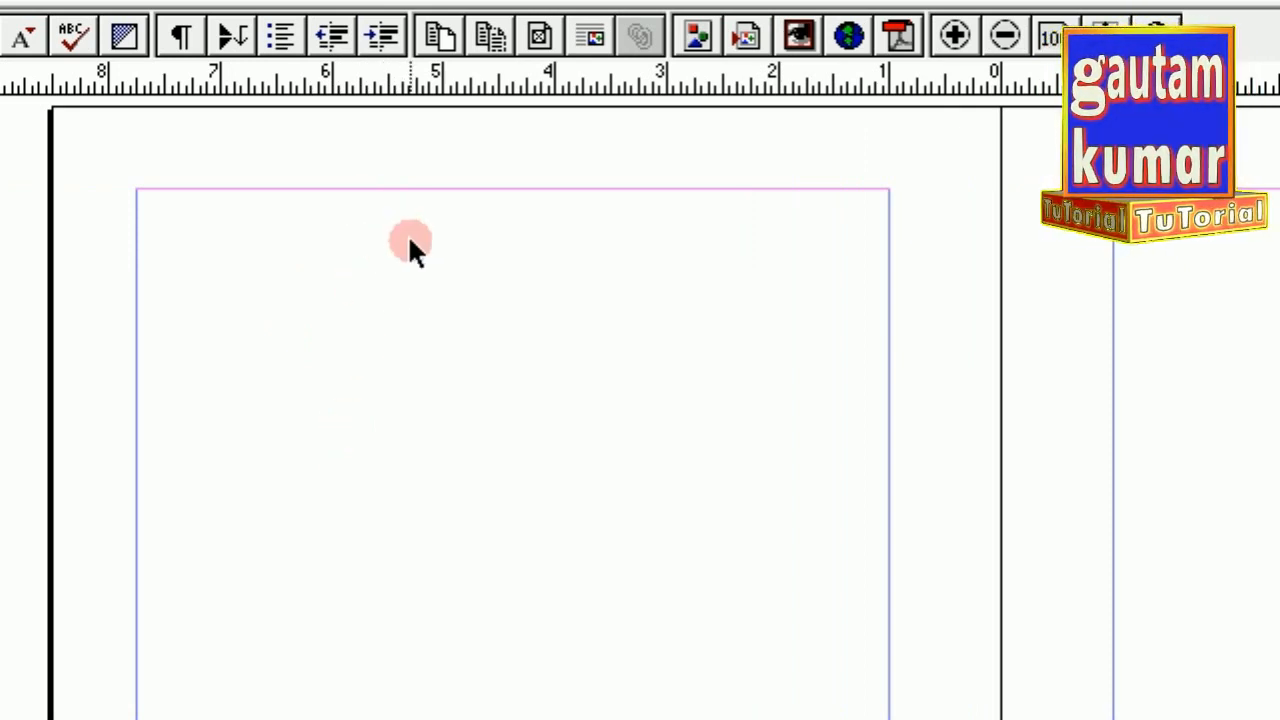
pyautogui.click(240, 64)
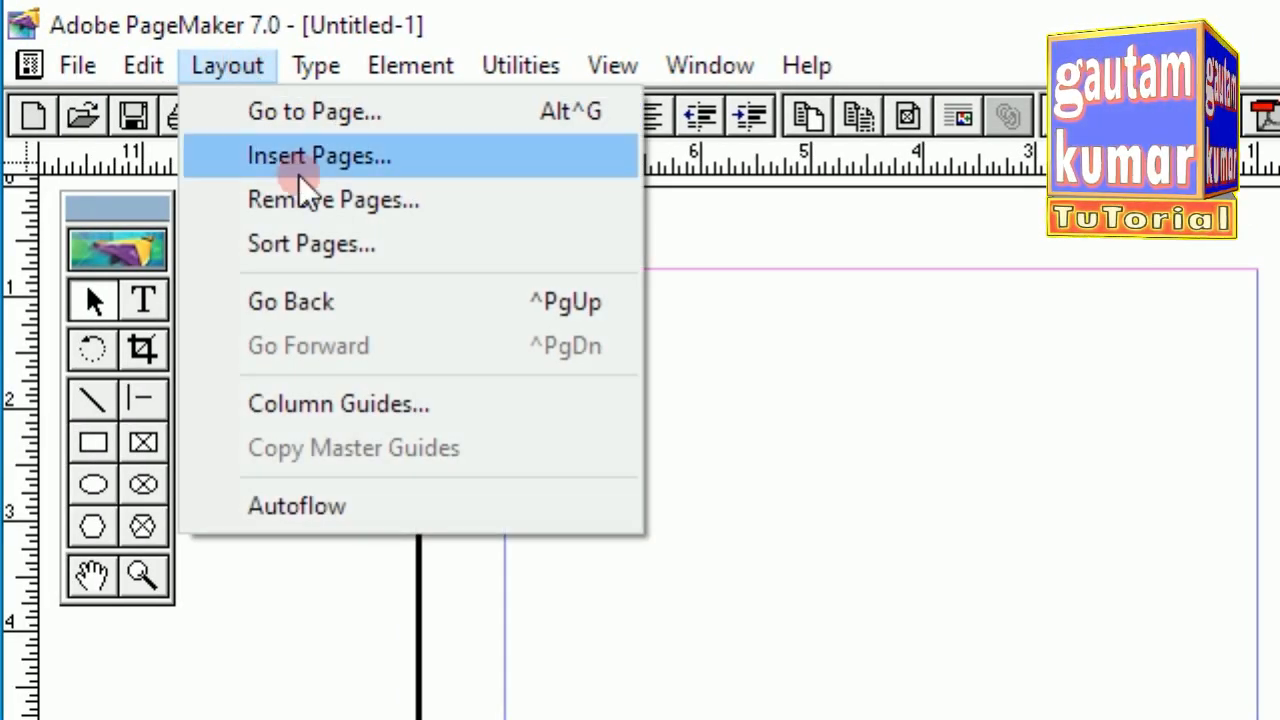
pyautogui.click(324, 400)
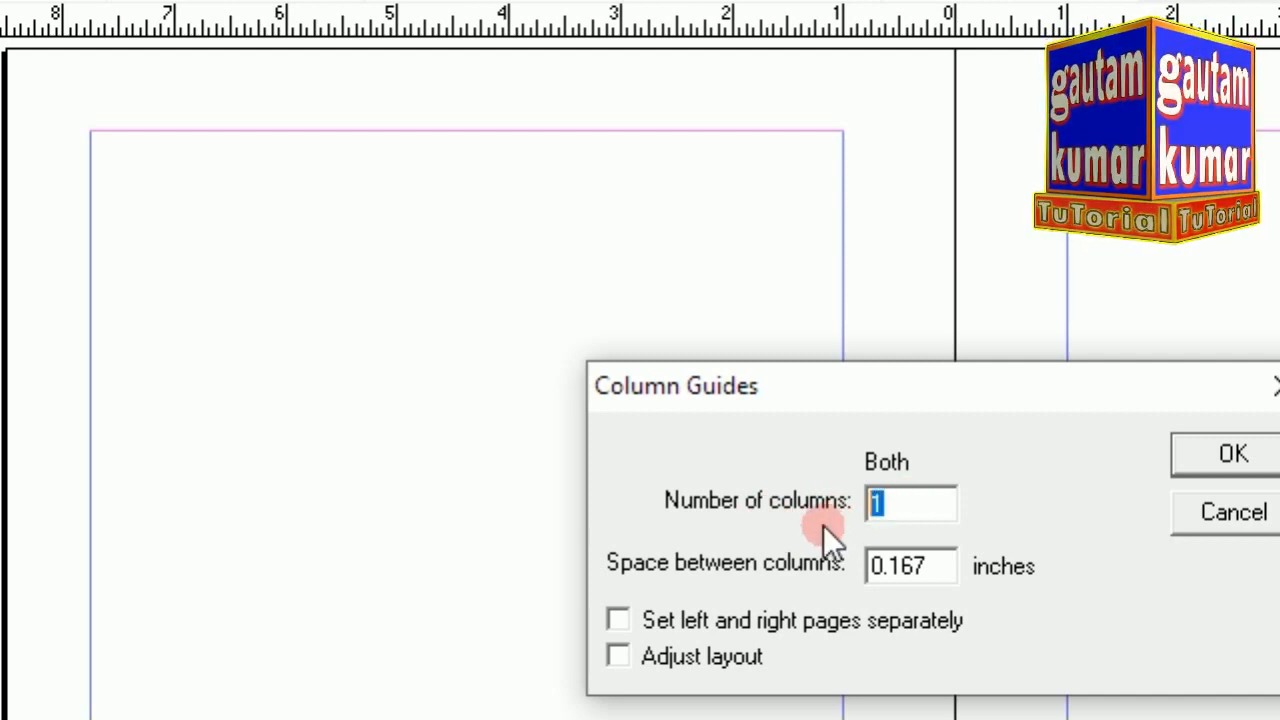
pyautogui.write('2')
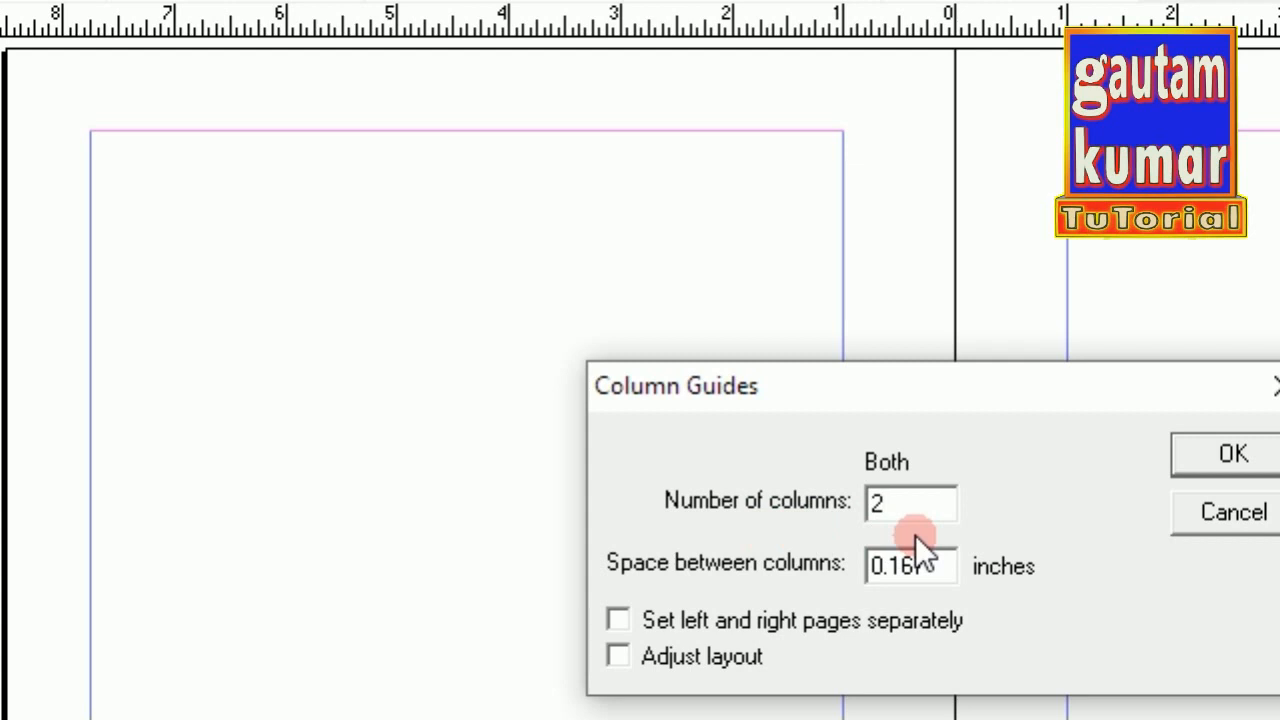
pyautogui.click(1236, 455)
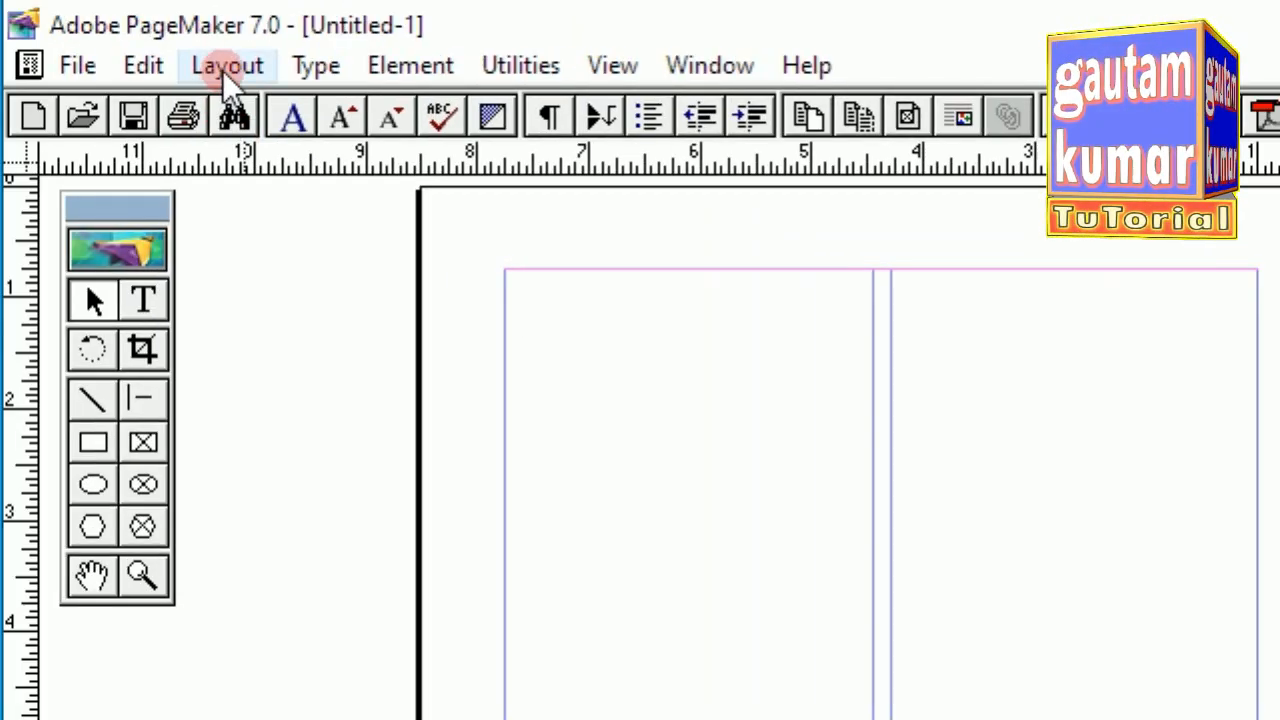
pyautogui.click(227, 65)
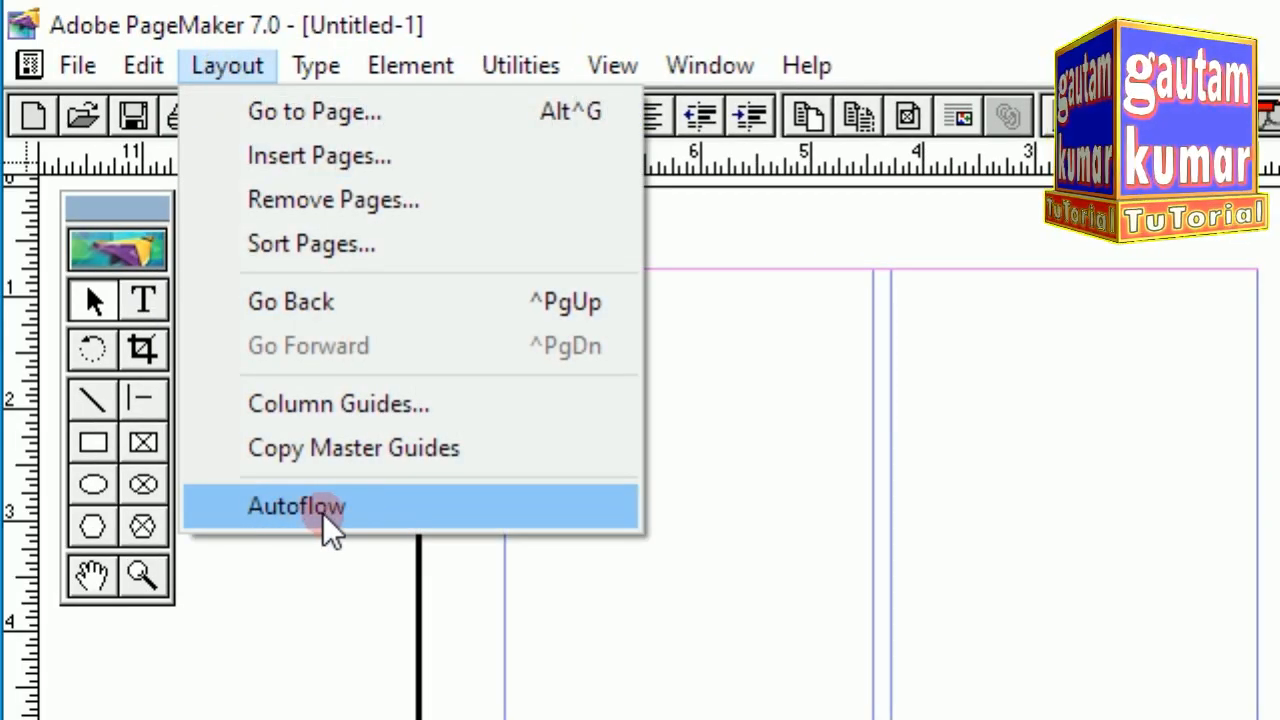
pyautogui.click(737, 407)
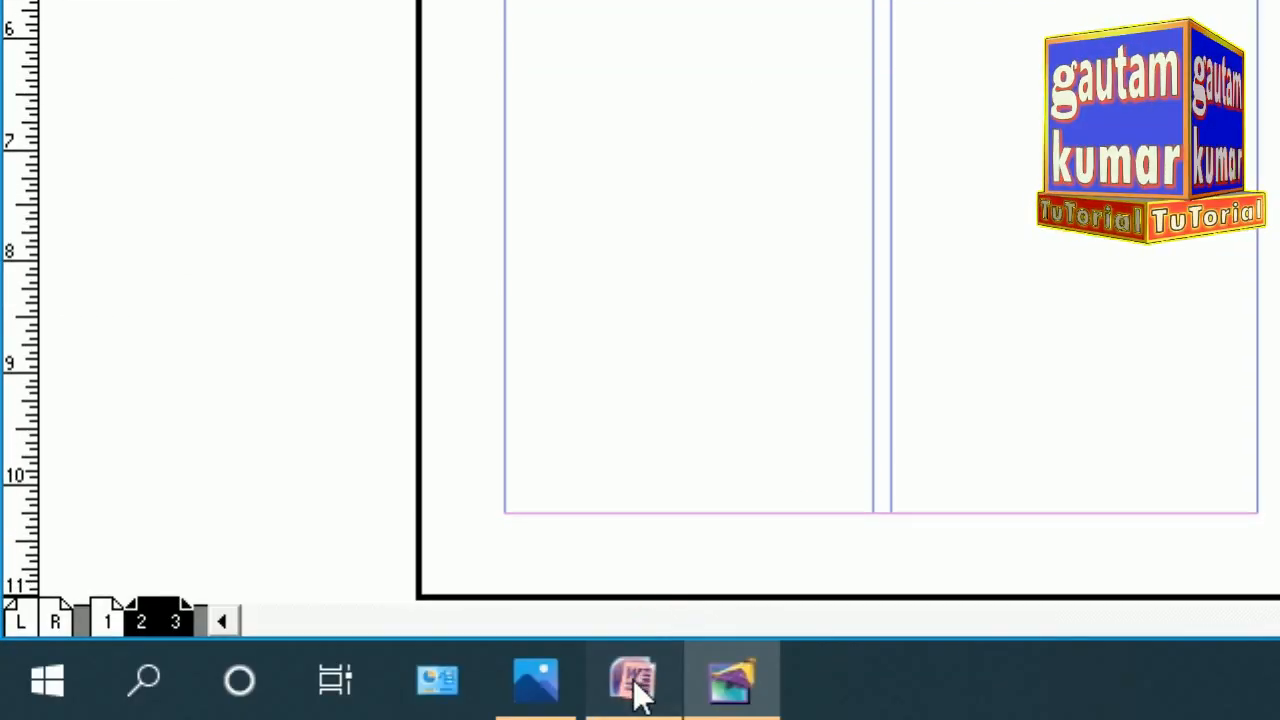
# Switch to the Word document and copy its entire text
pyautogui.click(631, 680)
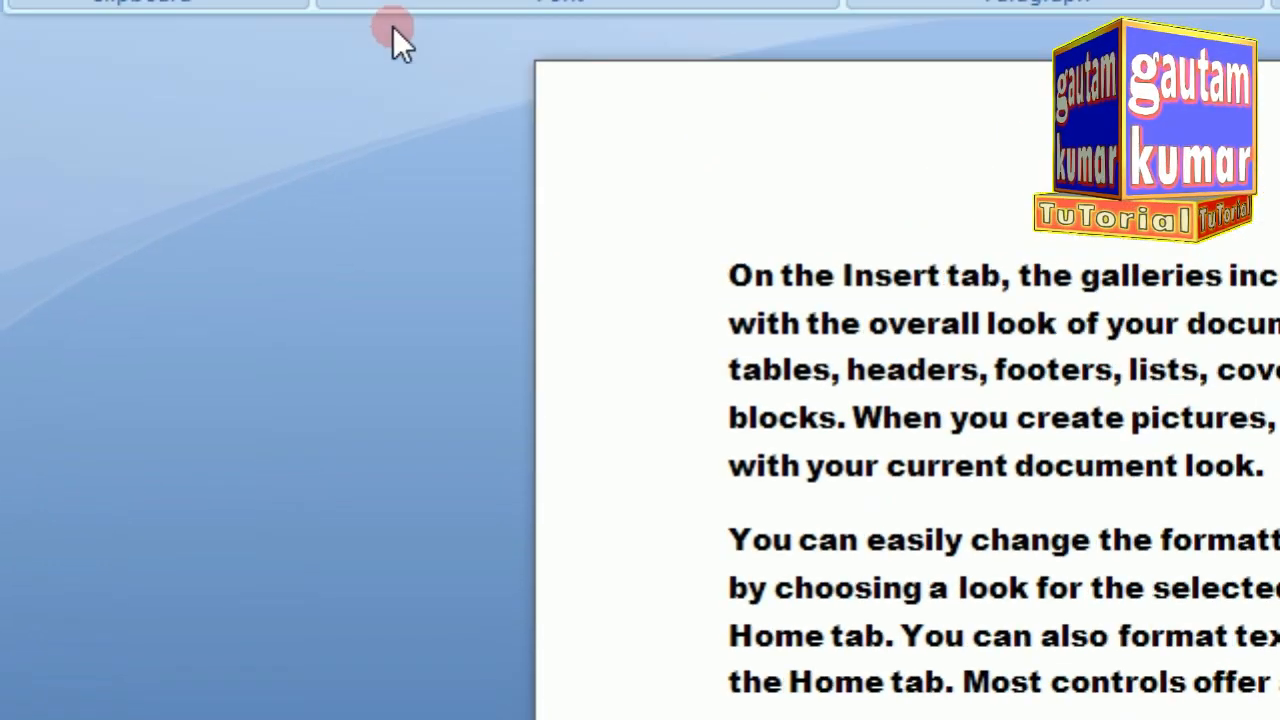
pyautogui.hotkey('ctrl', 'a')
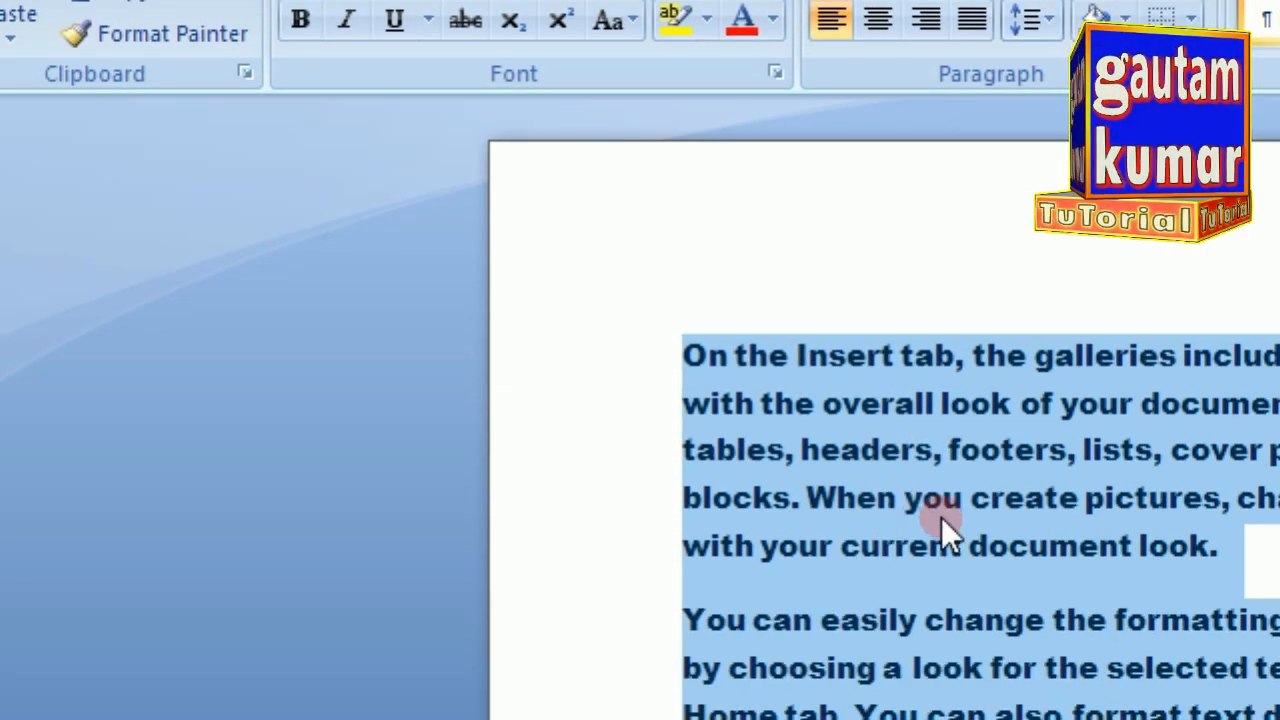
pyautogui.scroll(-10, 941, 517)
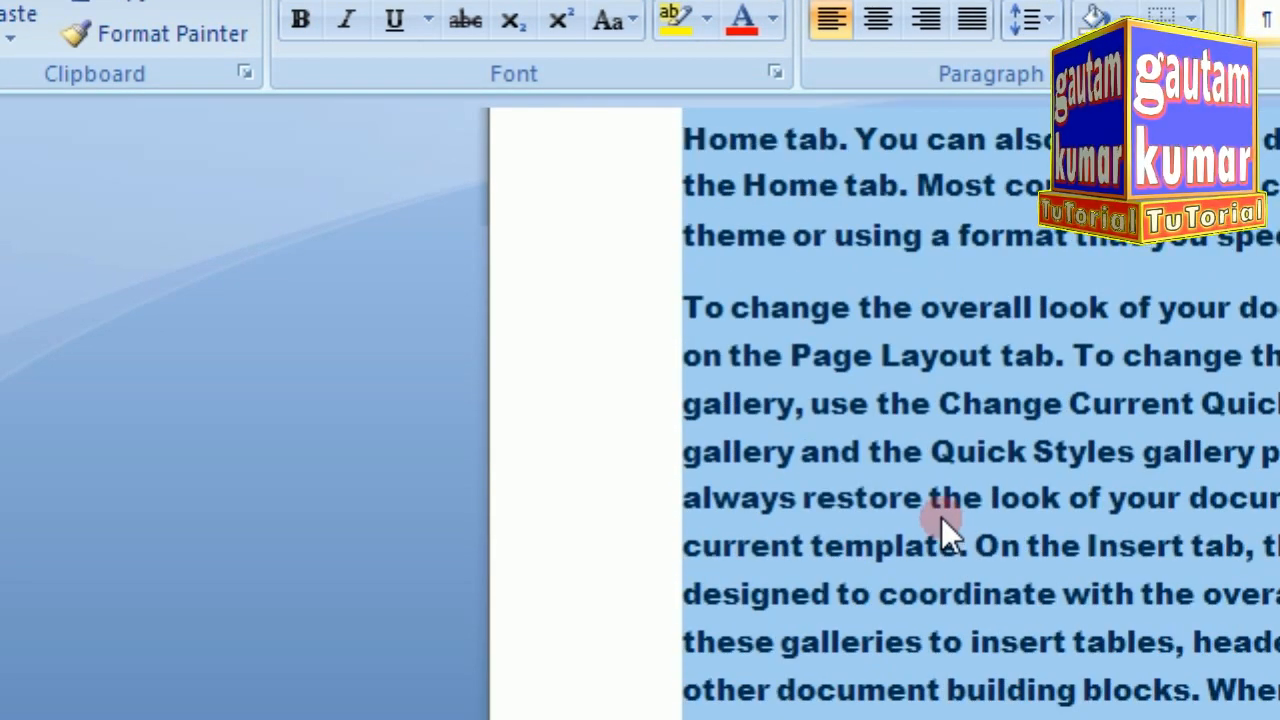
pyautogui.scroll(-5, 935, 525)
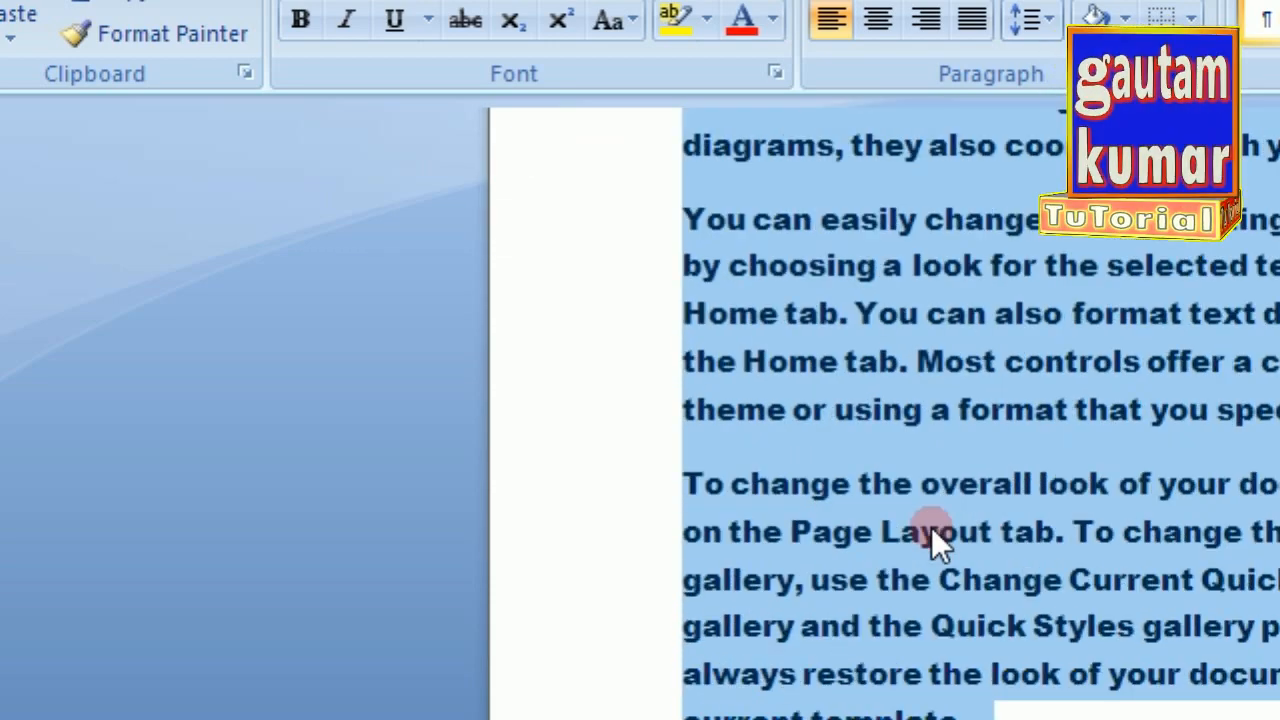
pyautogui.scroll(5, 931, 527)
pyautogui.scroll(3, 930, 521)
pyautogui.scroll(-3, 920, 506)
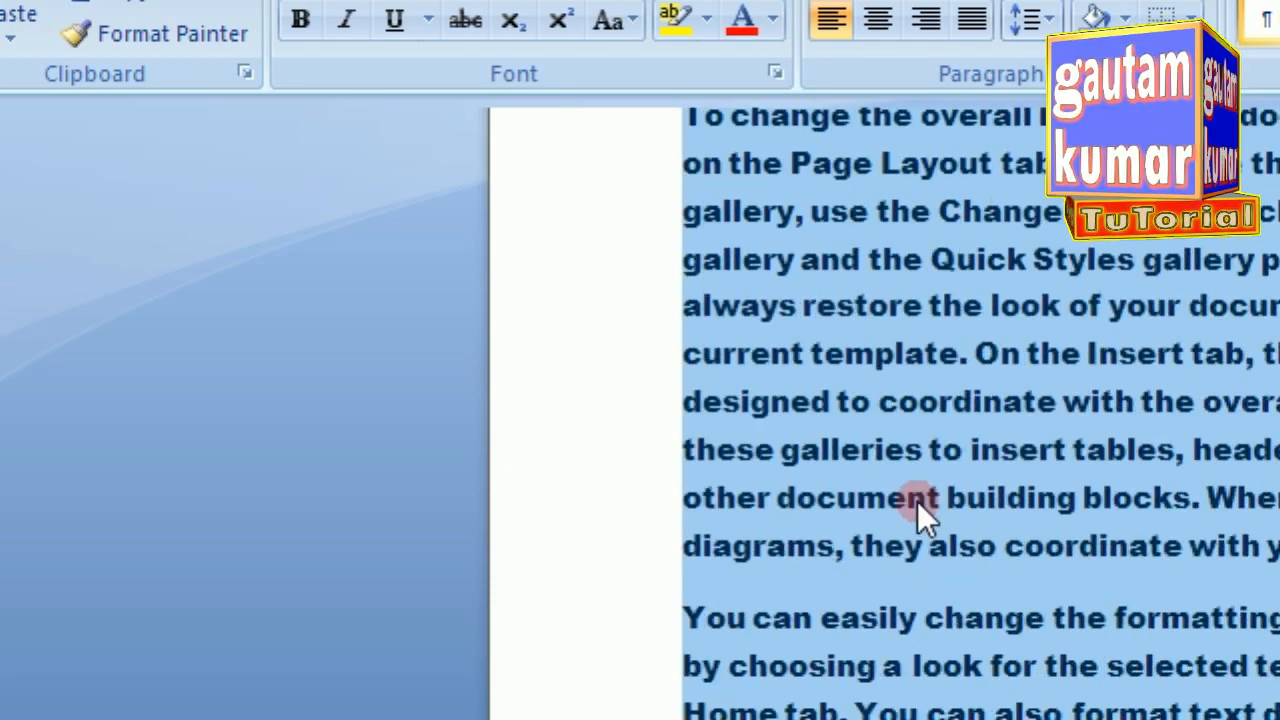
pyautogui.scroll(3, 917, 503)
pyautogui.scroll(-6, 917, 503)
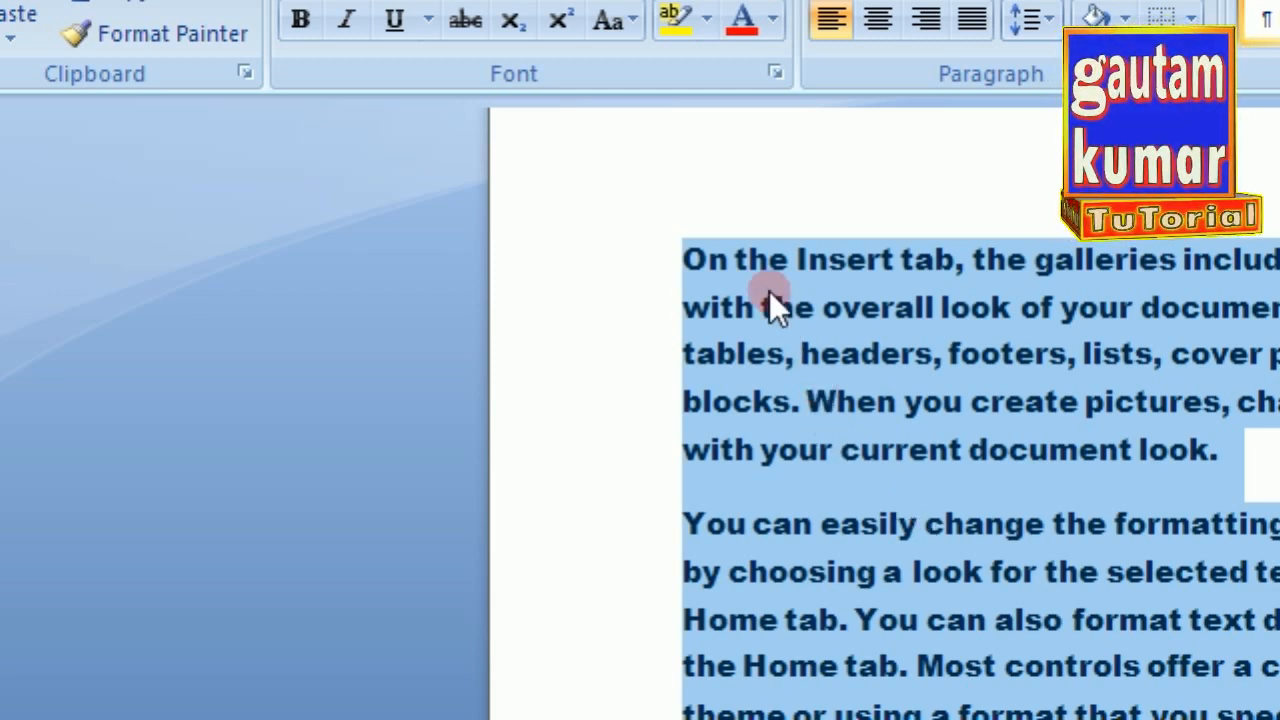
pyautogui.rightClick(866, 309)
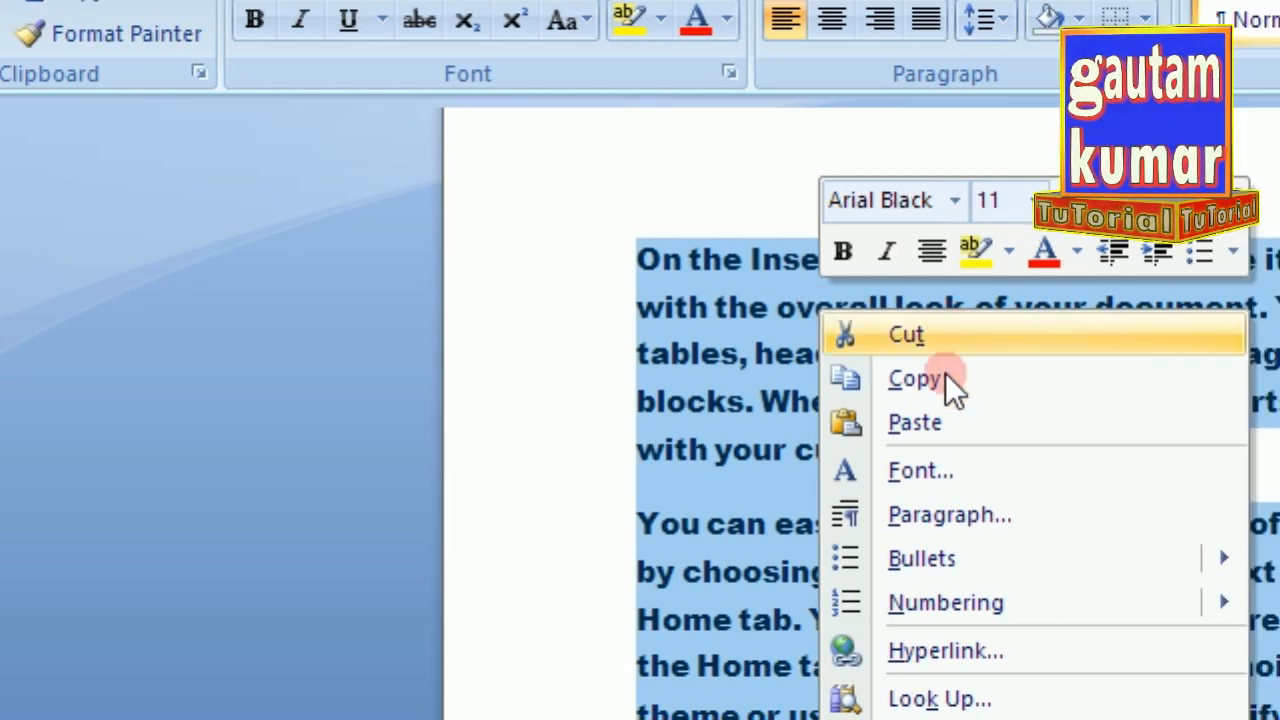
pyautogui.click(945, 383)
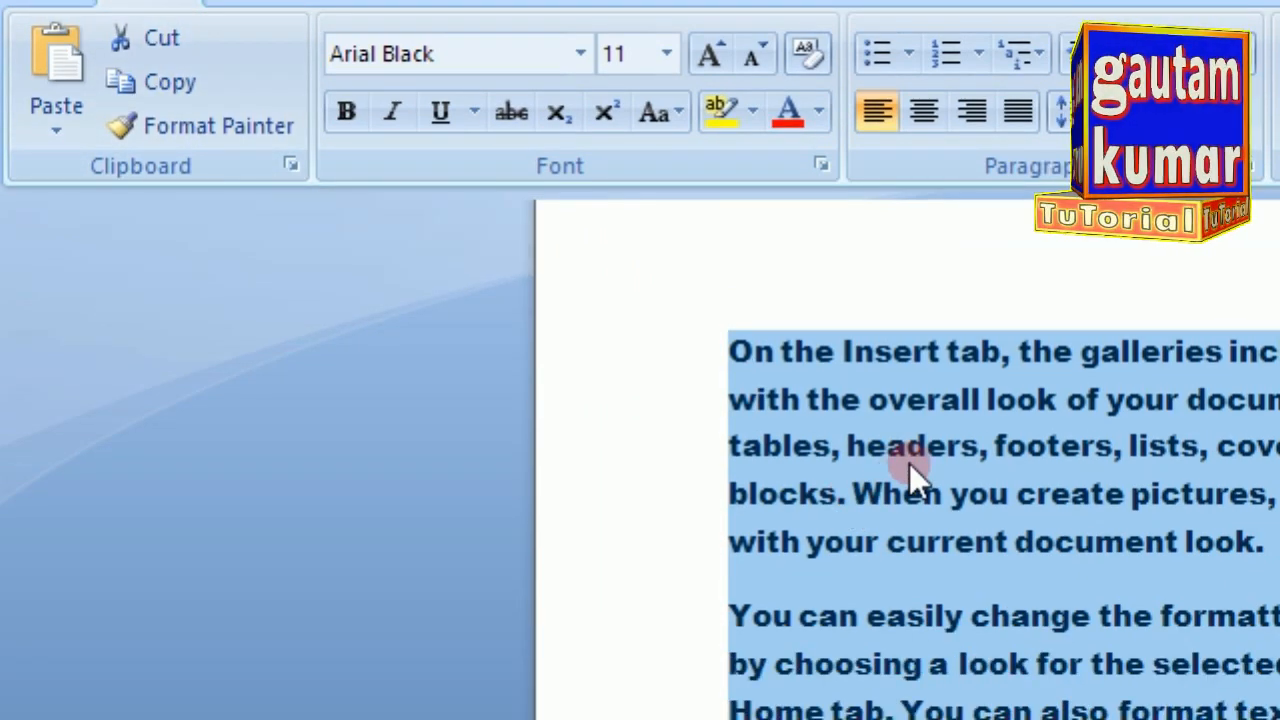
pyautogui.rightClick(909, 463)
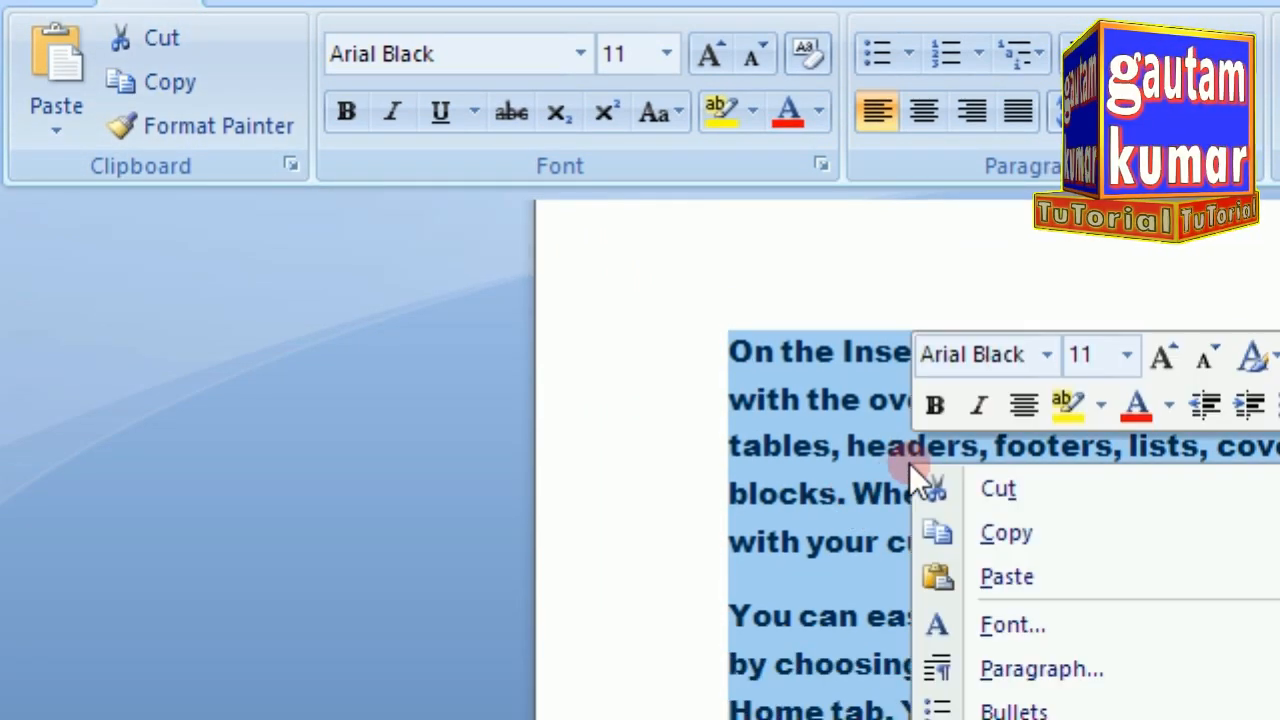
pyautogui.click(957, 533)
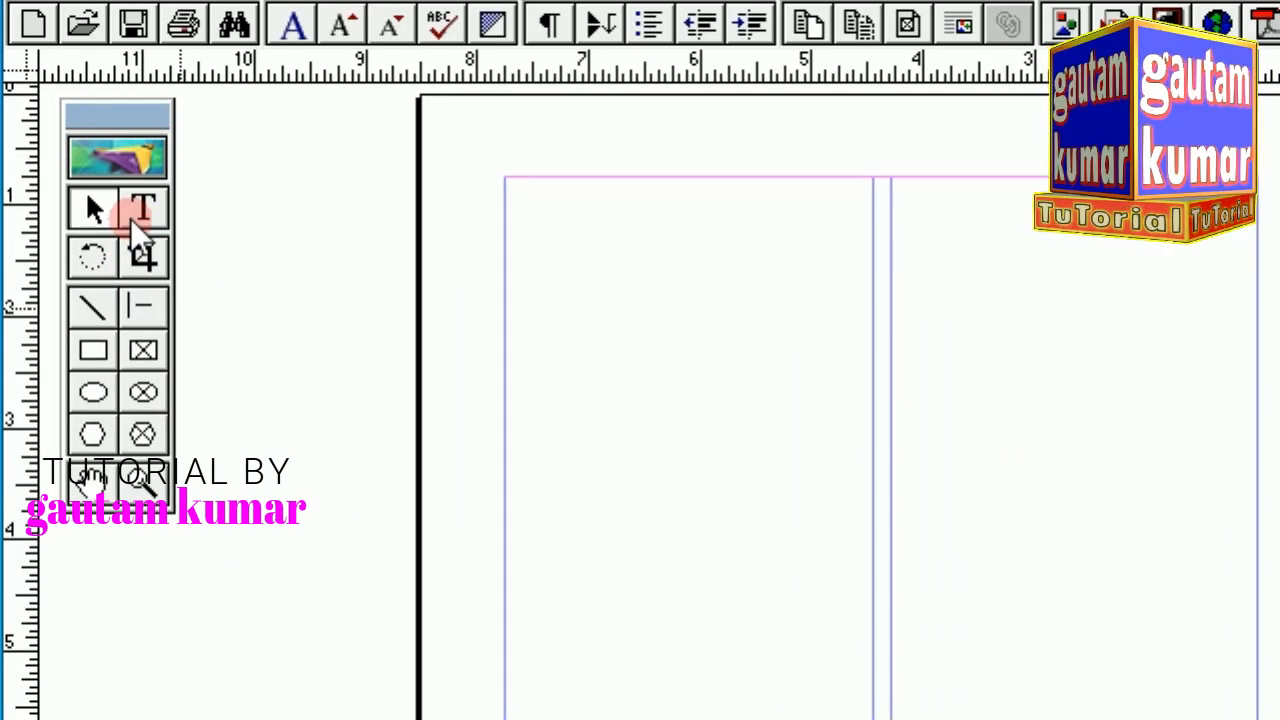
# Switch back to PageMaker and mark out a text area with the Text tool in the first column of page 2
pyautogui.click(140, 212)
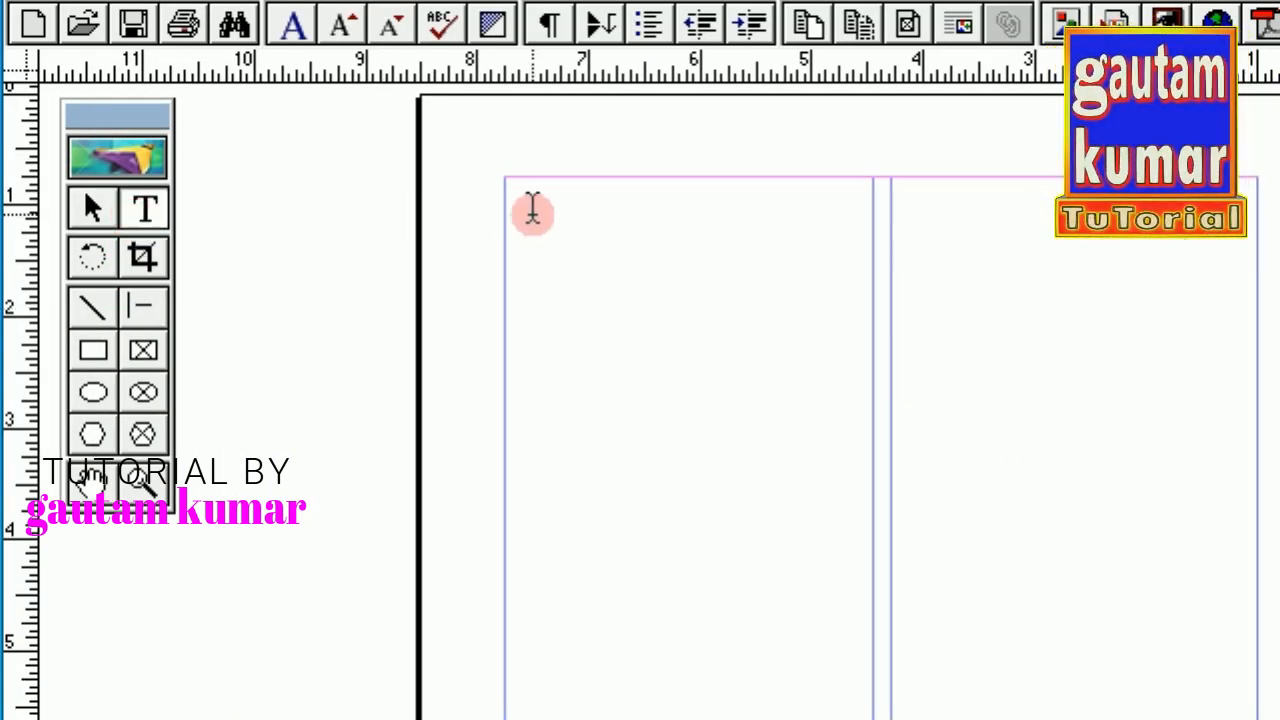
pyautogui.moveTo(518, 205); pyautogui.dragTo(717, 406)
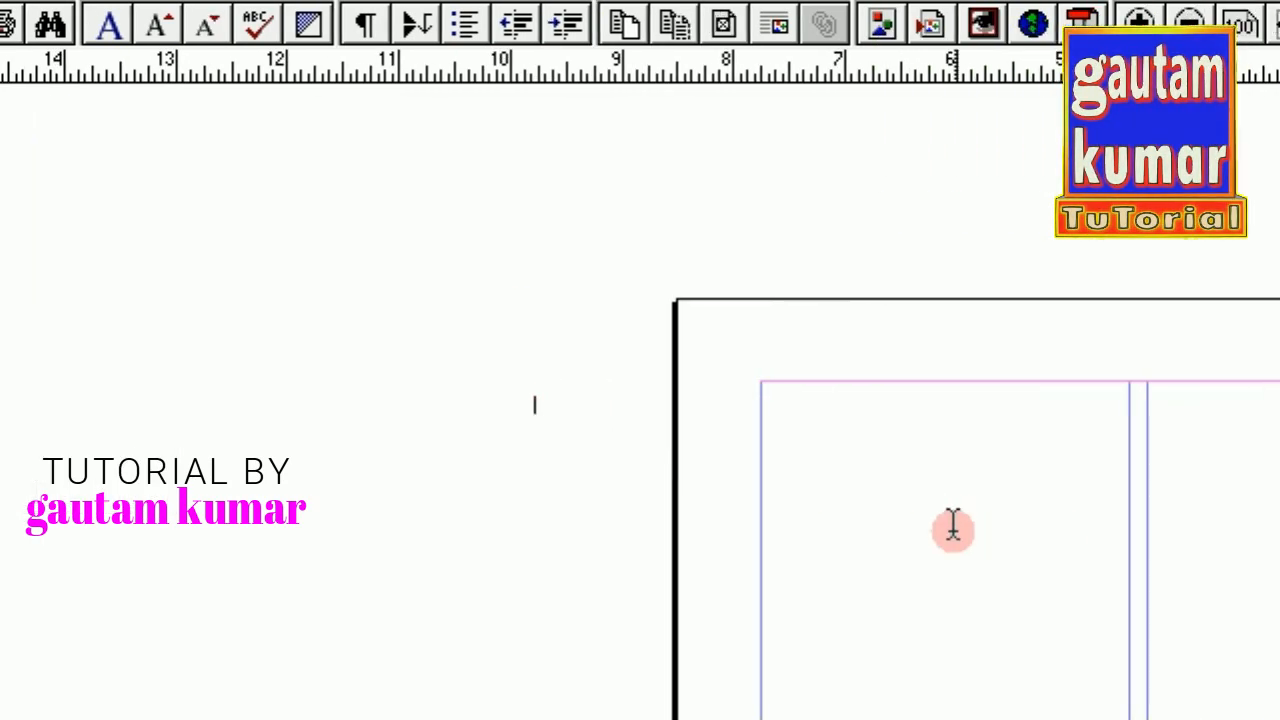
pyautogui.moveTo(797, 426); pyautogui.dragTo(740, 374)
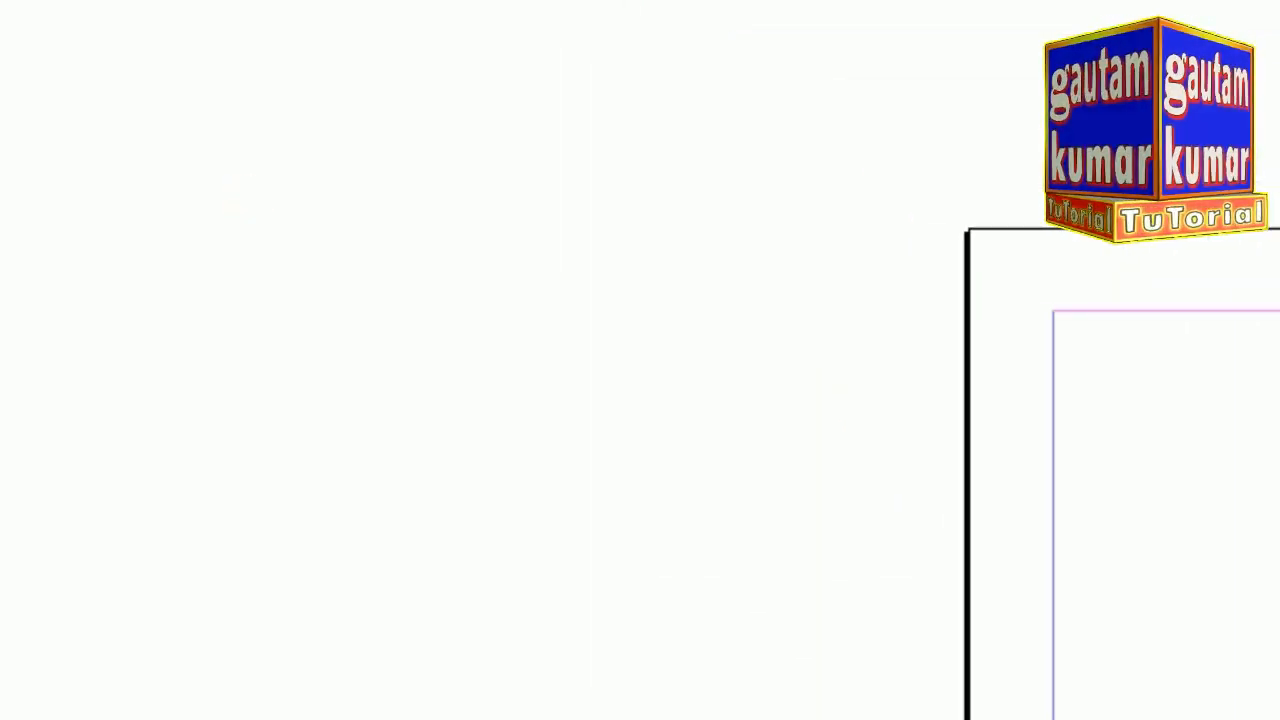
pyautogui.click(92, 222)
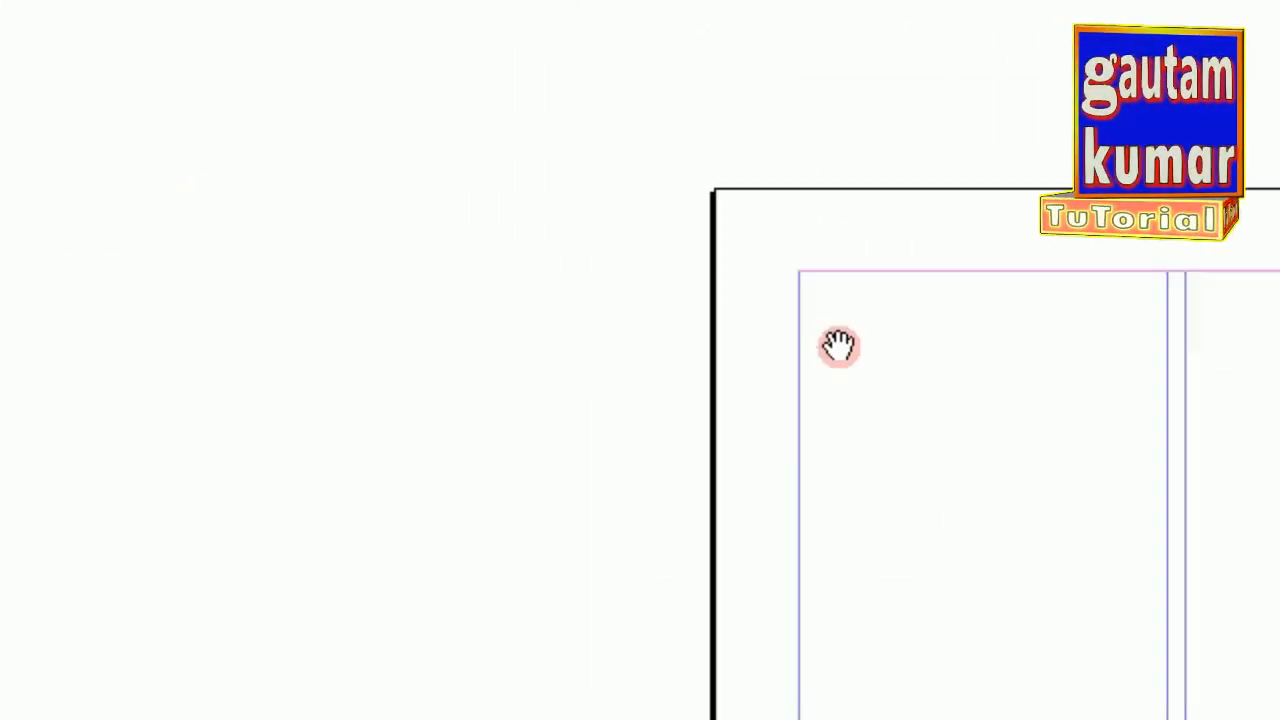
pyautogui.moveTo(840, 346); pyautogui.dragTo(337, 206)
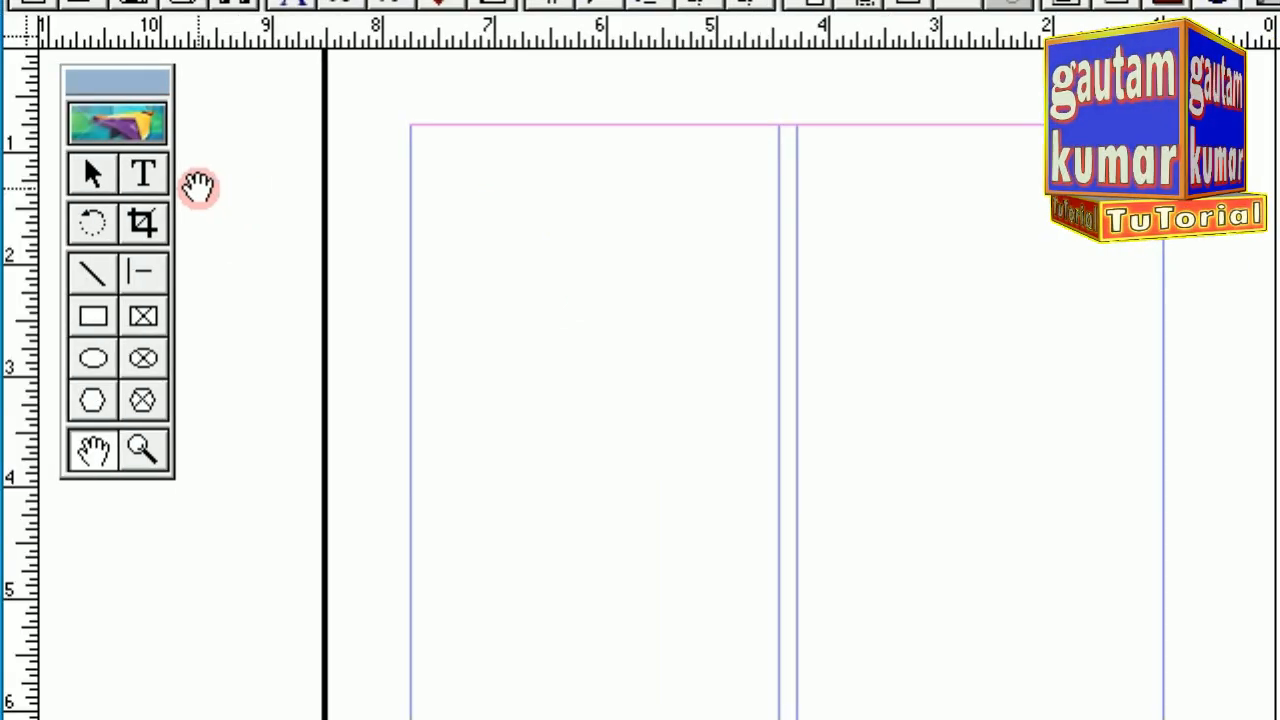
pyautogui.click(145, 222)
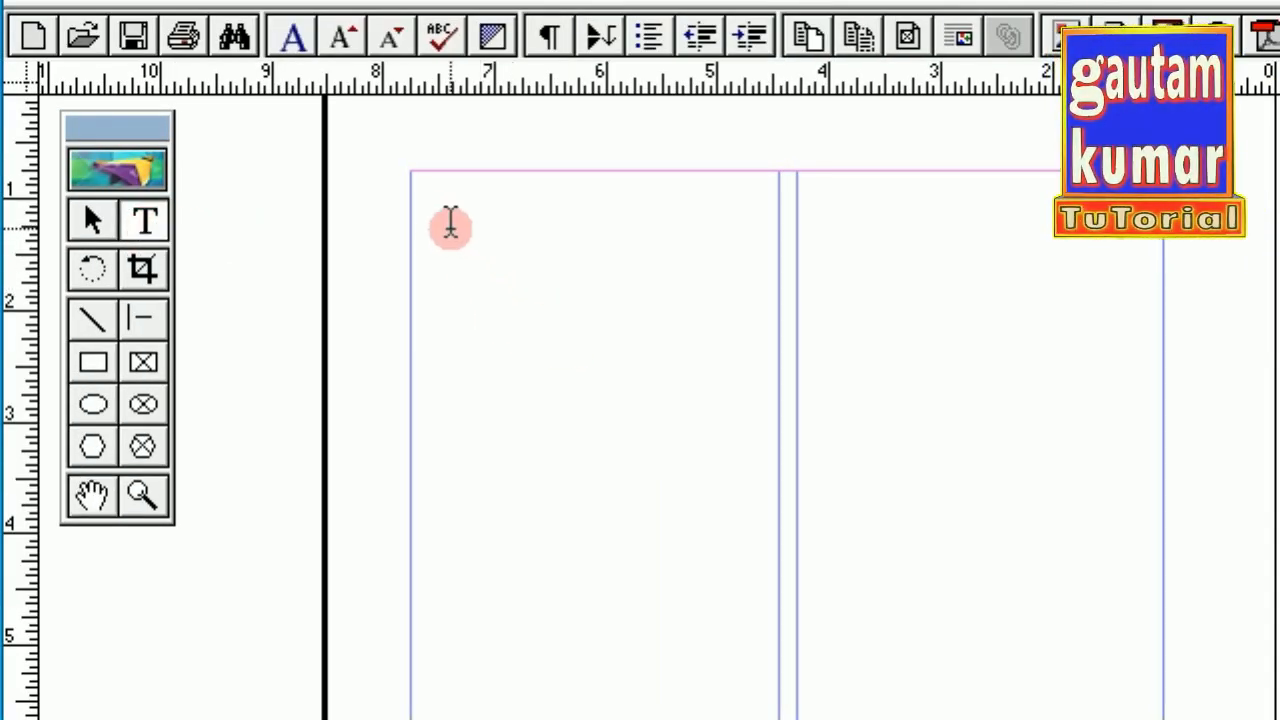
pyautogui.moveTo(439, 222); pyautogui.dragTo(938, 526)
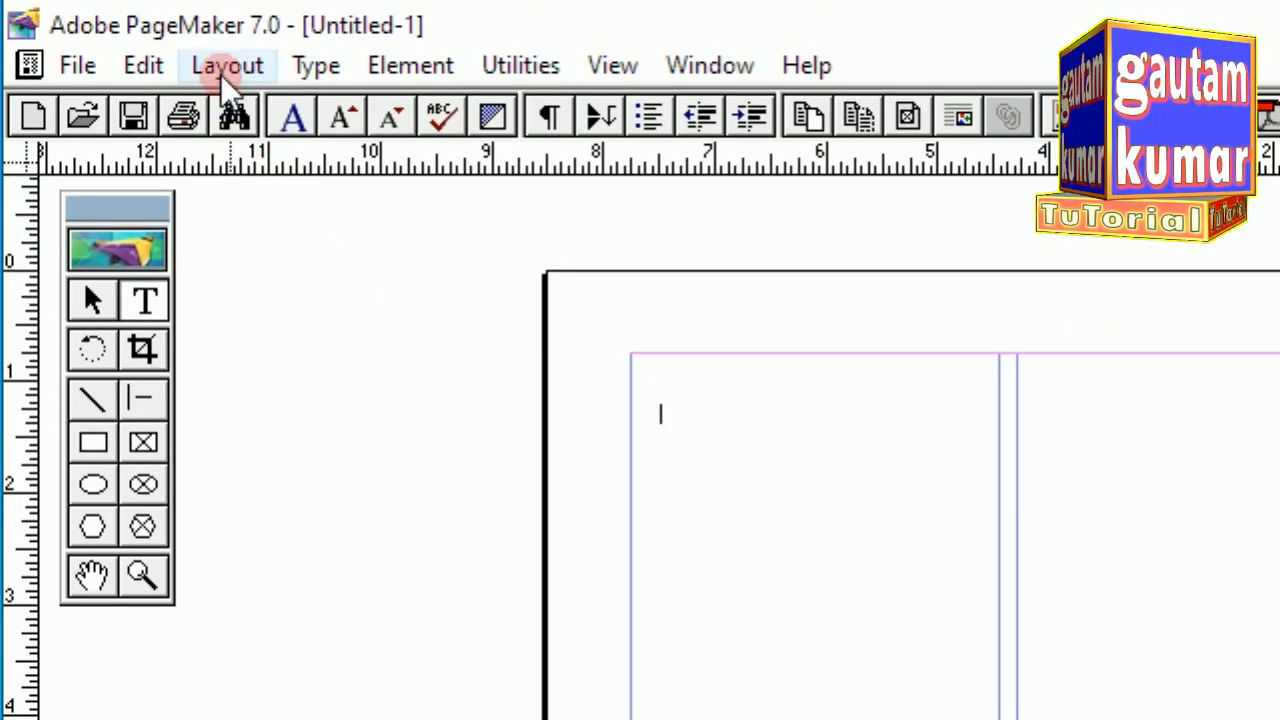
# Paste the copied Word text into the text area on page 2
pyautogui.click(224, 65)
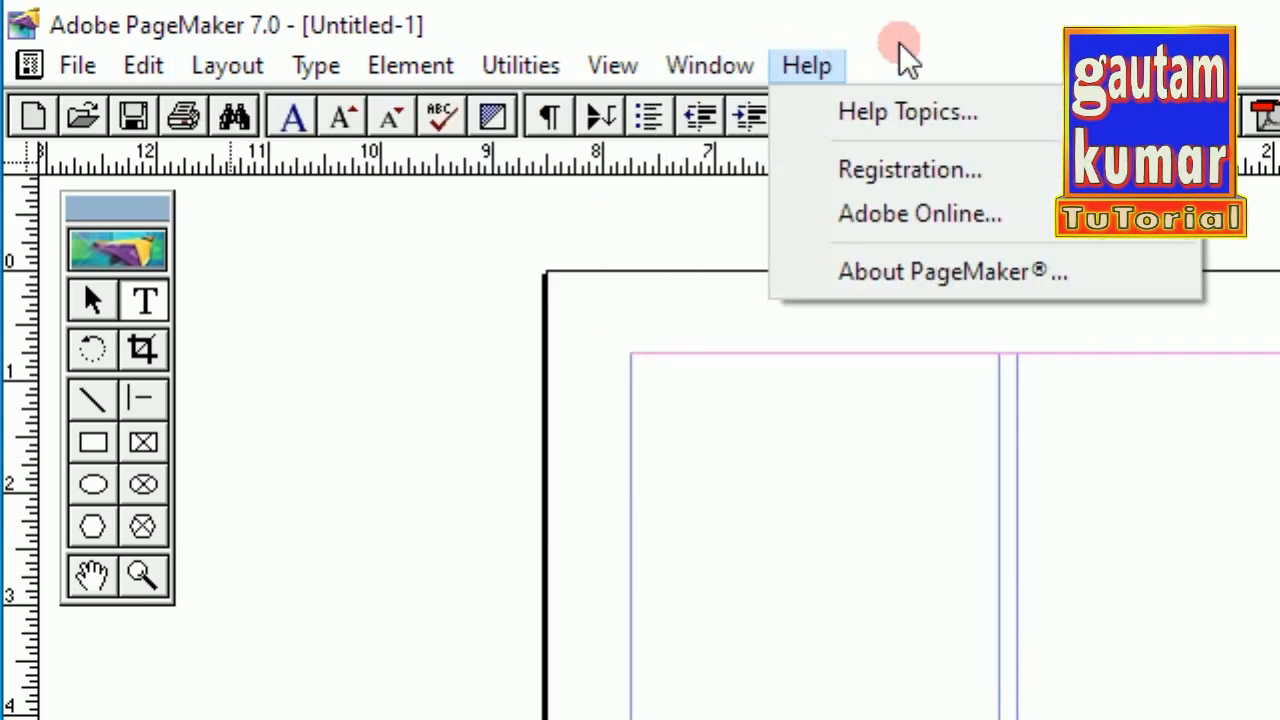
pyautogui.click(957, 40)
pyautogui.click(146, 70)
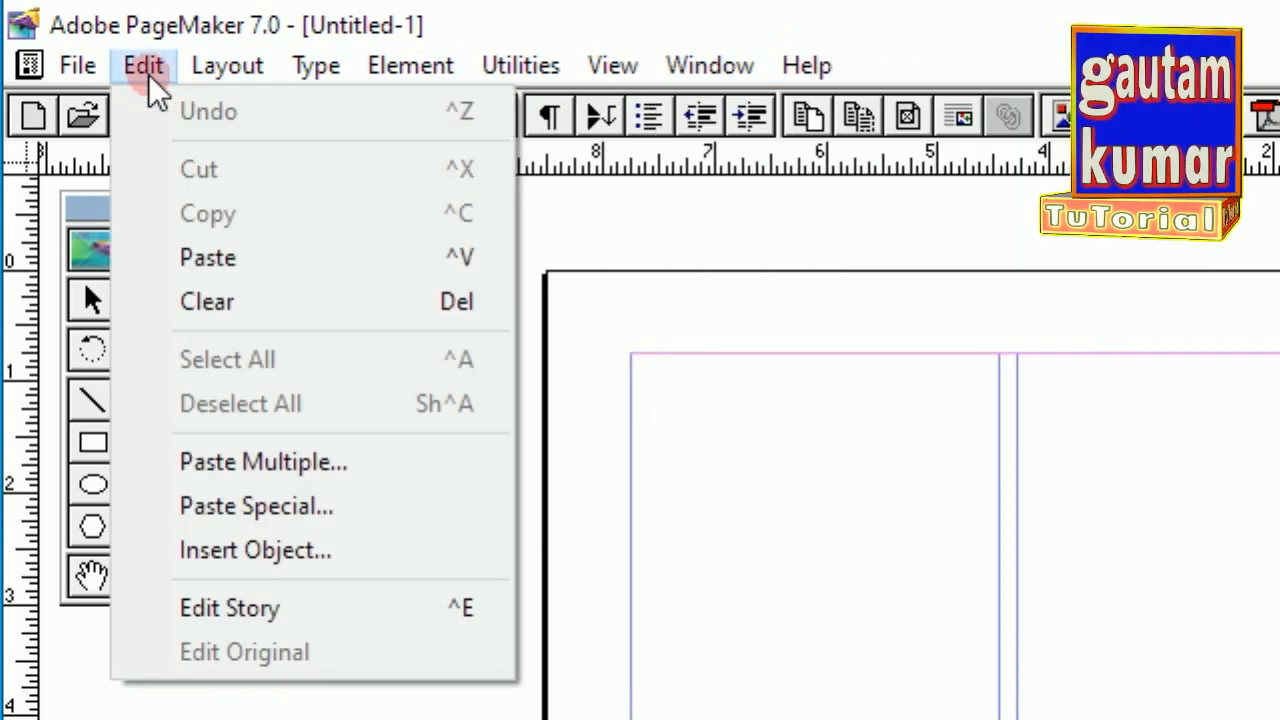
pyautogui.click(192, 262)
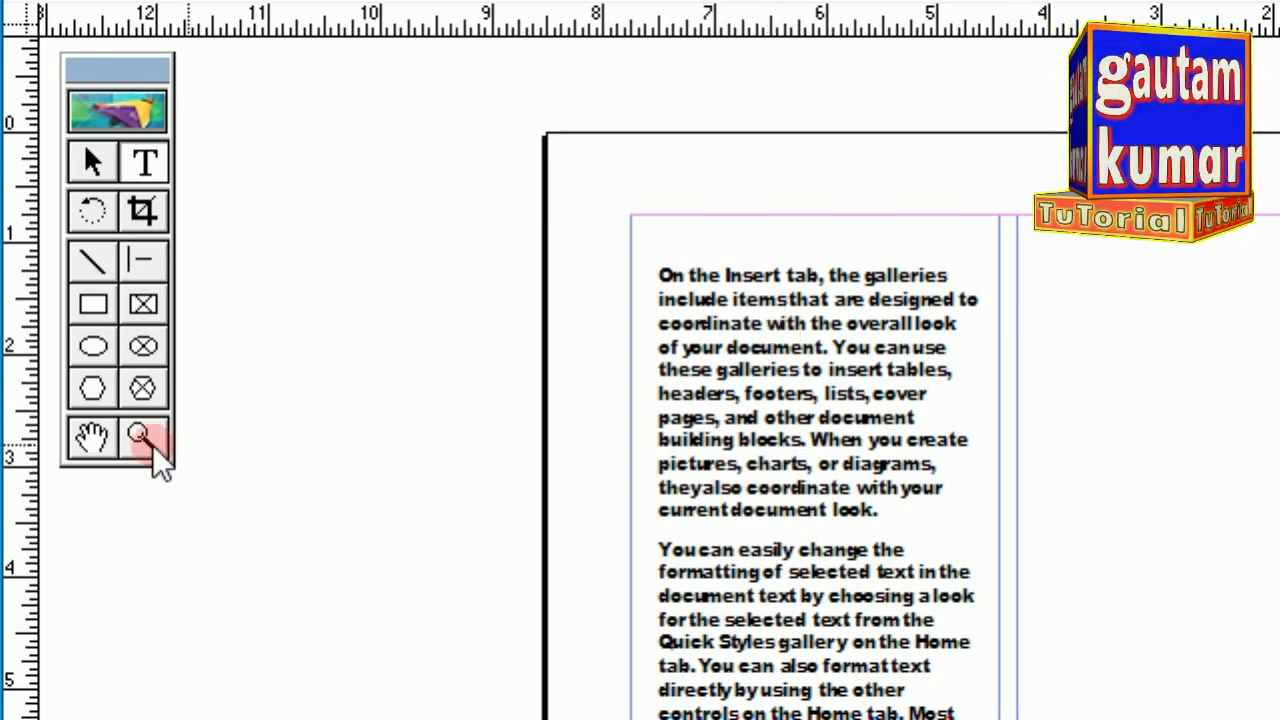
# Move the pasted text block slightly up in the first column and shorten it so its lower edge sits above the bottom margin
pyautogui.click(92, 436)
pyautogui.moveTo(825, 465); pyautogui.dragTo(691, 280)
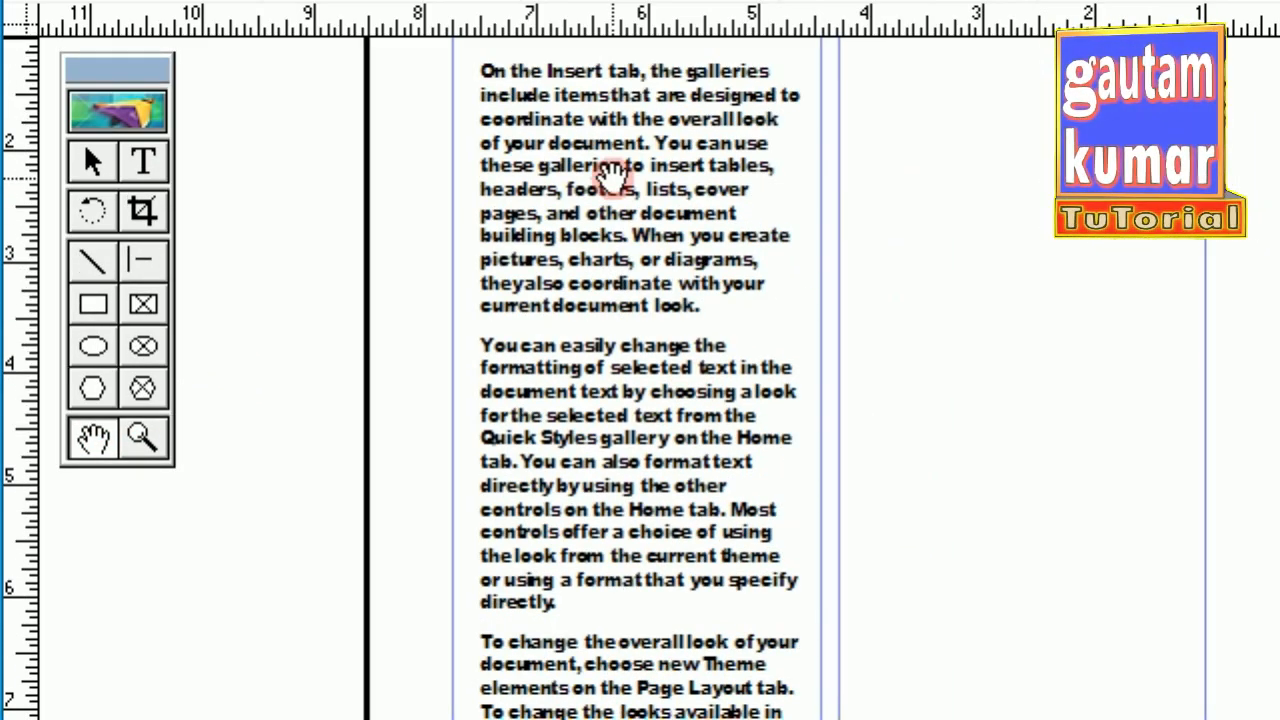
pyautogui.moveTo(617, 85); pyautogui.dragTo(608, 231)
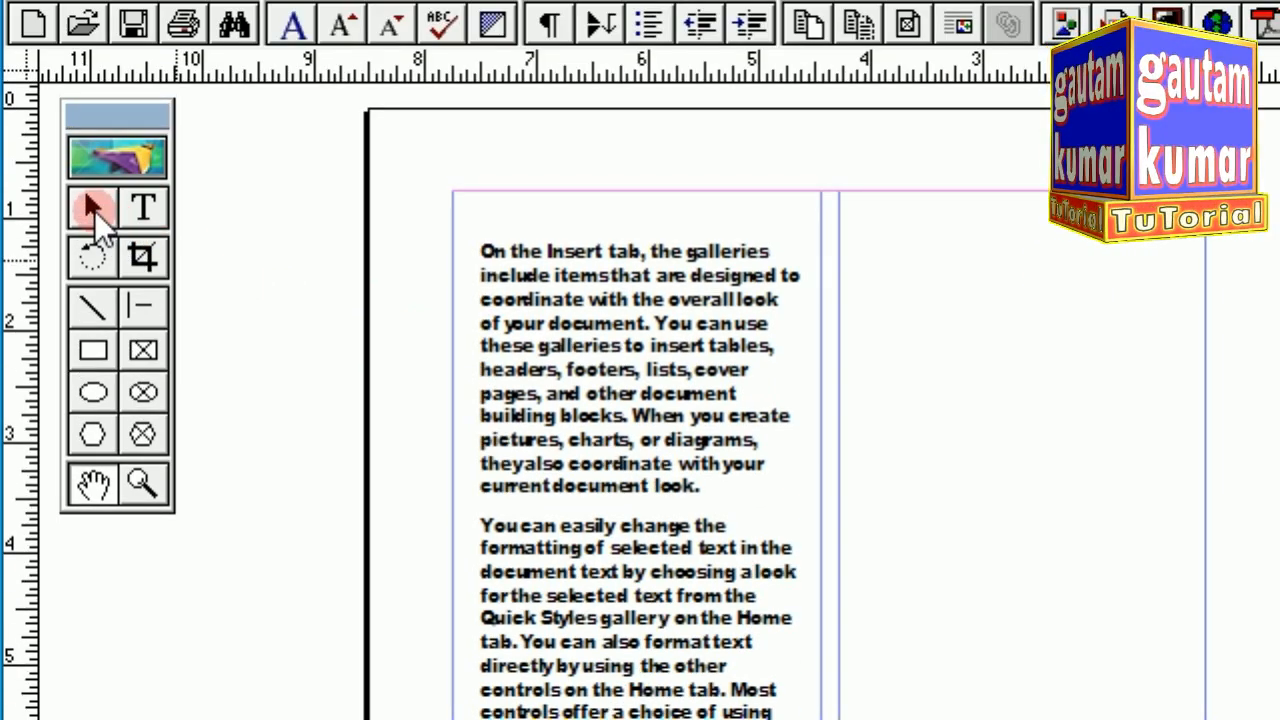
pyautogui.click(94, 210)
pyautogui.moveTo(605, 480); pyautogui.dragTo(610, 432)
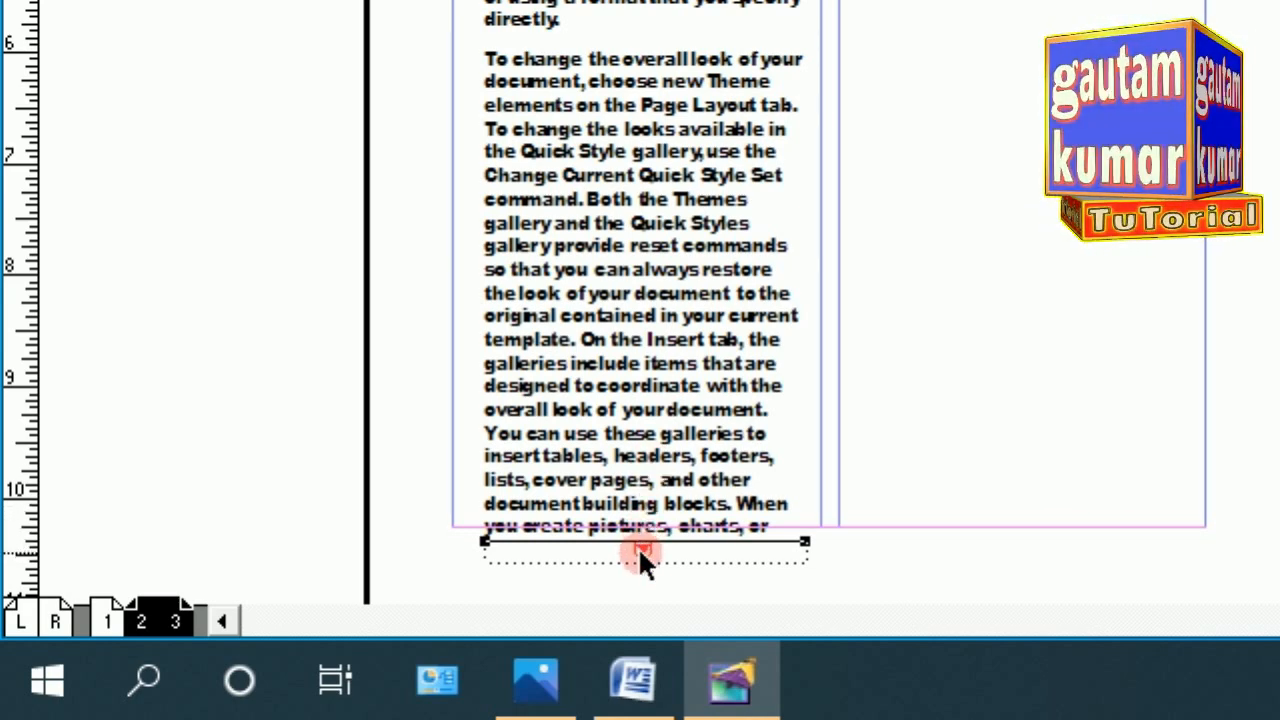
pyautogui.moveTo(640, 550); pyautogui.dragTo(738, 466)
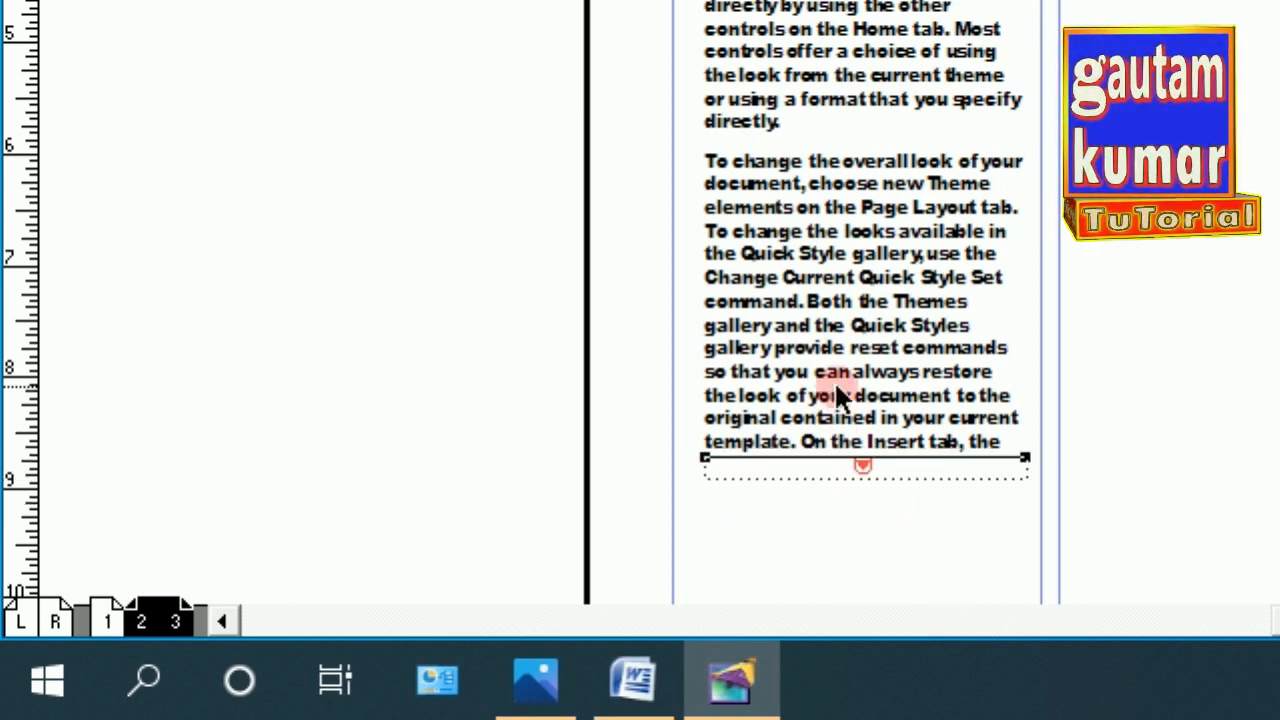
# Flow the block's overflow text into the second column of page 2, and its remainder into the first column of page 3
pyautogui.click(94, 172)
pyautogui.moveTo(898, 516); pyautogui.dragTo(666, 224)
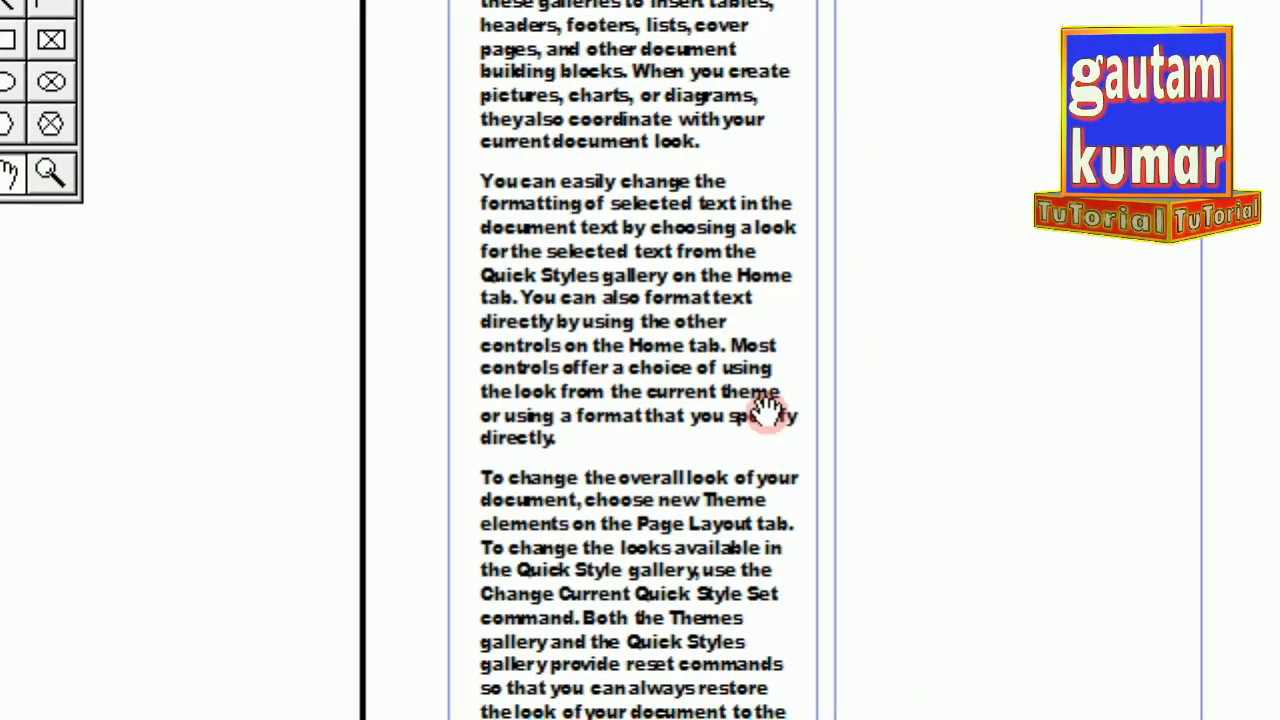
pyautogui.moveTo(450, 157); pyautogui.dragTo(467, 230)
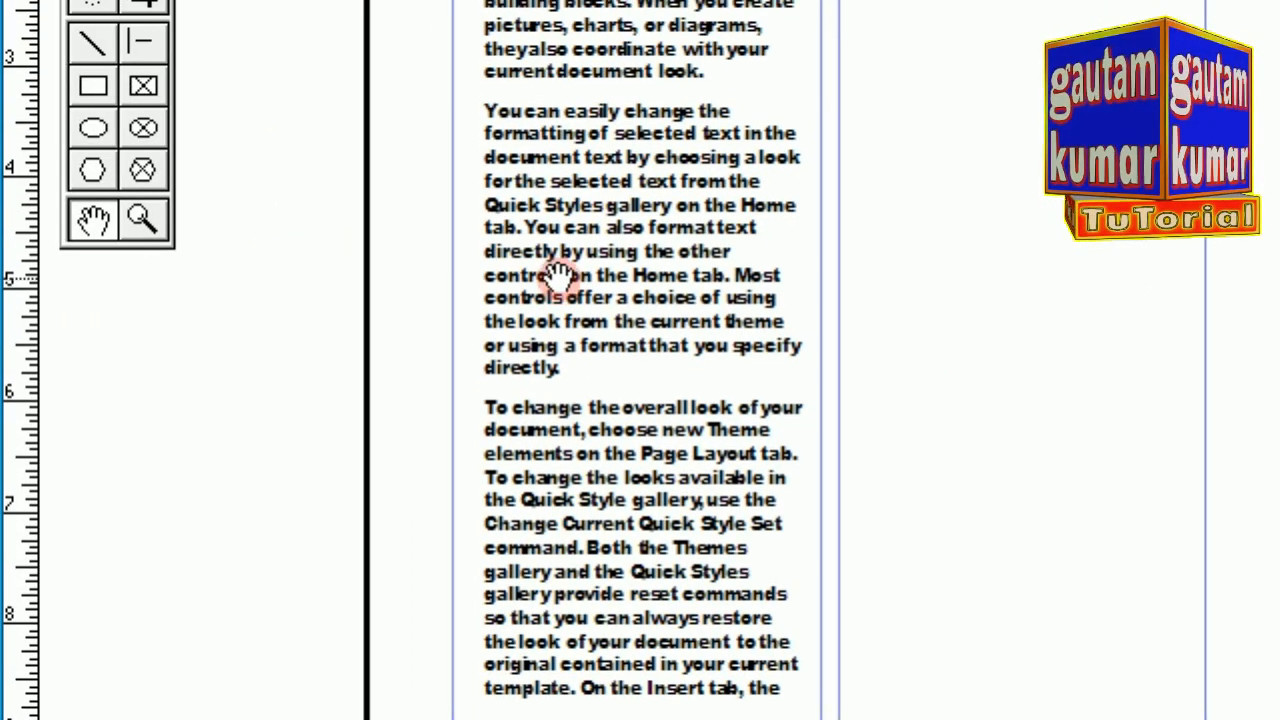
pyautogui.moveTo(590, 160); pyautogui.dragTo(593, 207)
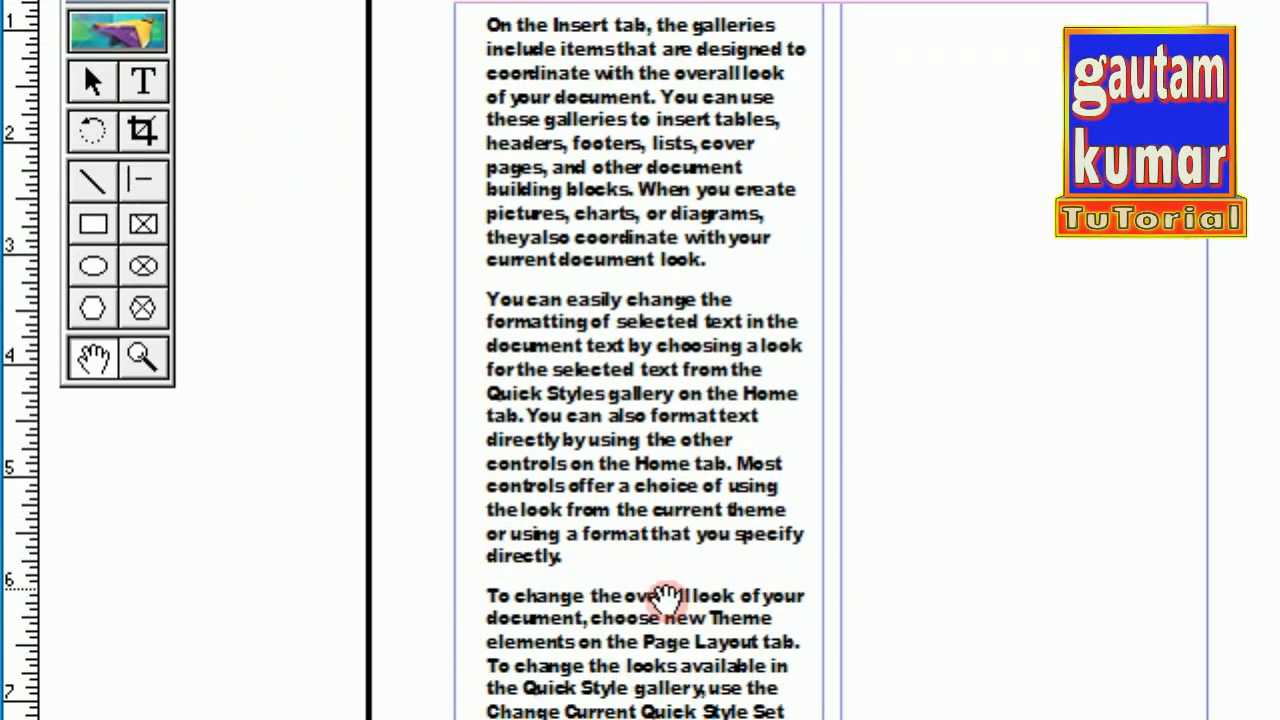
pyautogui.click(85, 215)
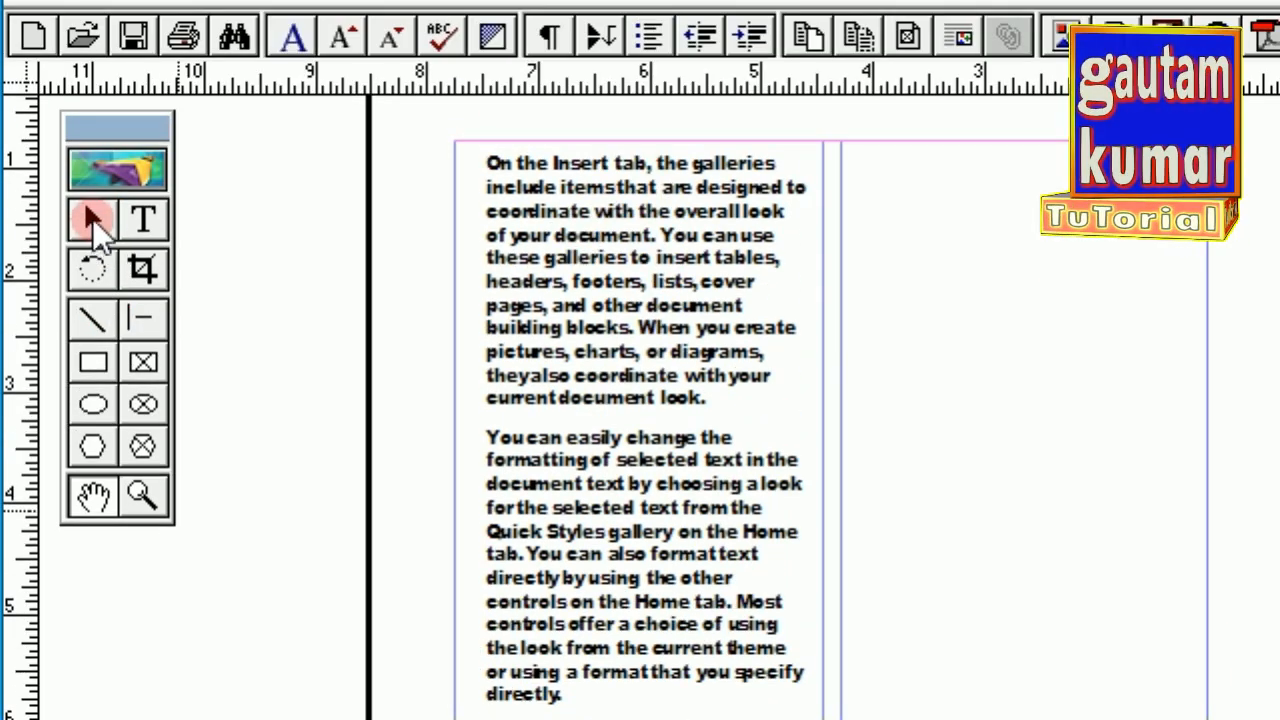
pyautogui.click(683, 524)
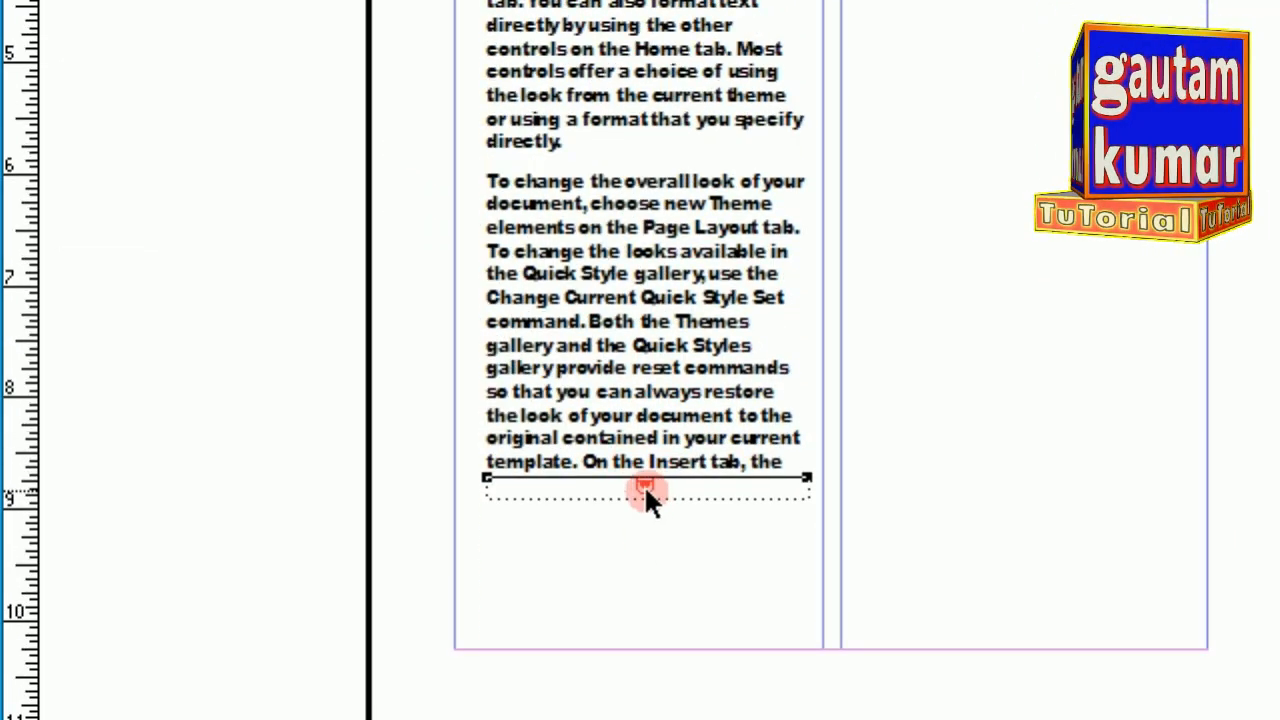
pyautogui.click(644, 485)
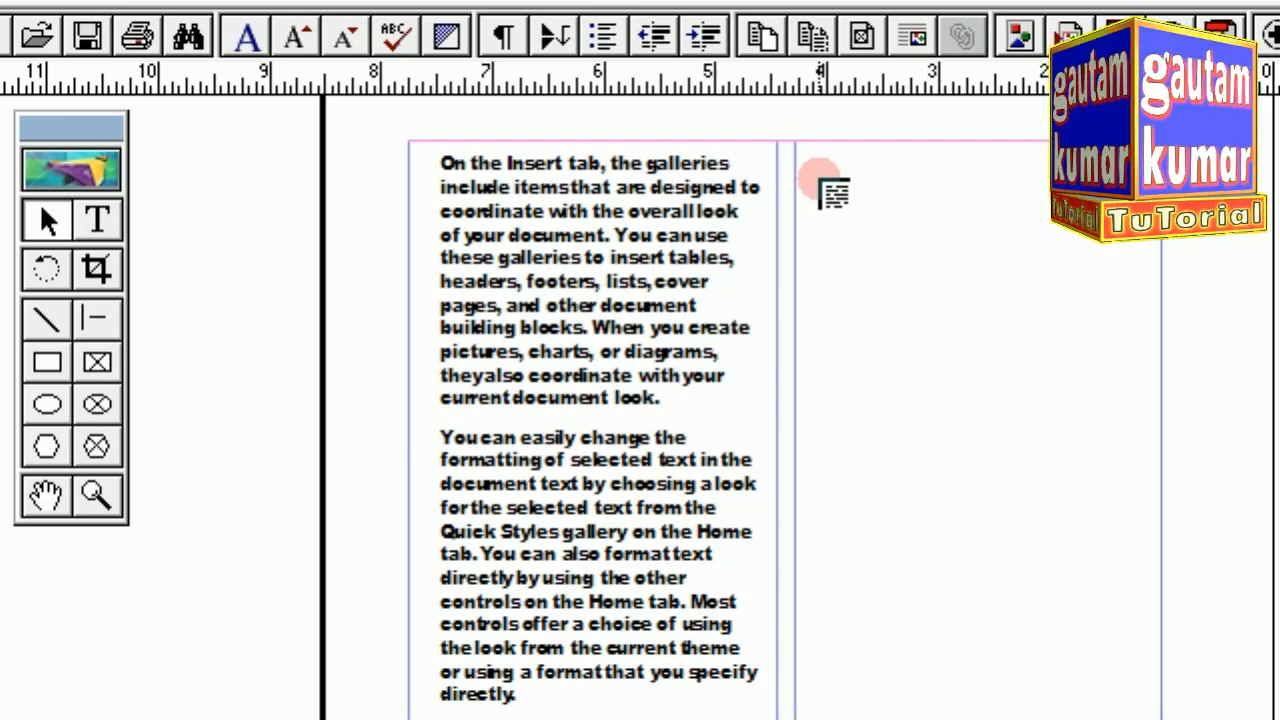
pyautogui.click(822, 185)
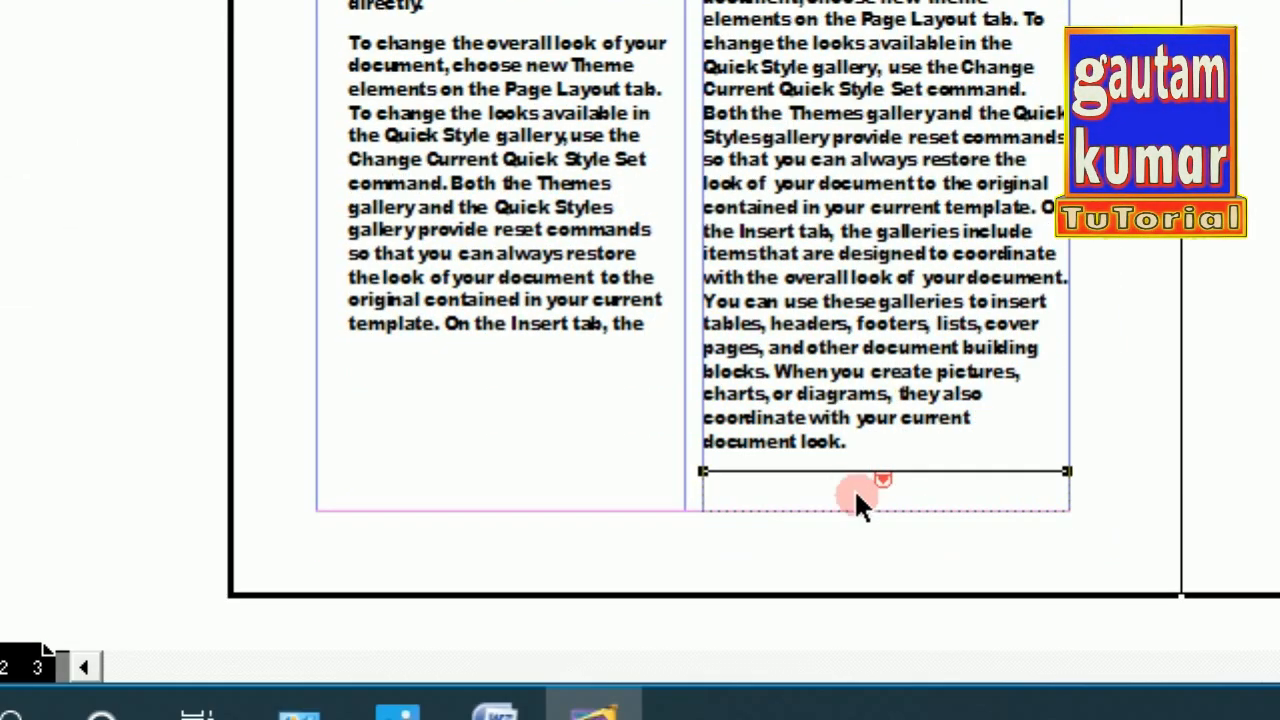
pyautogui.click(886, 479)
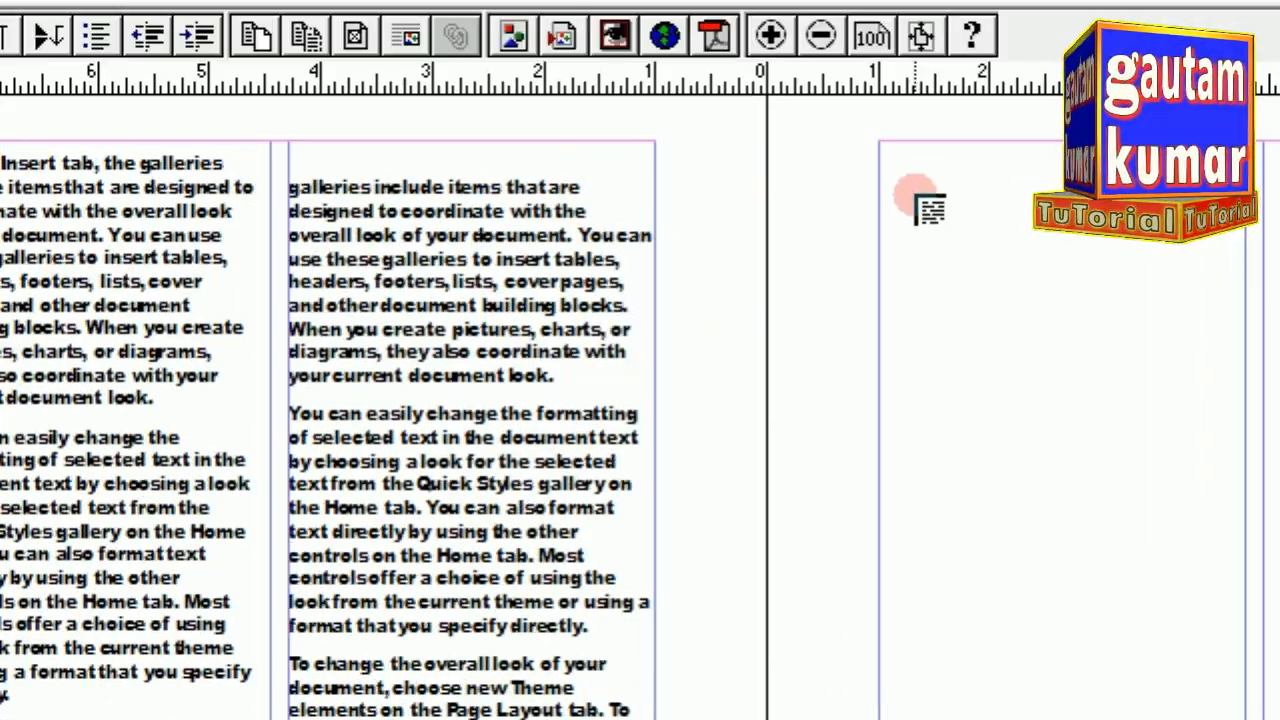
pyautogui.click(922, 200)
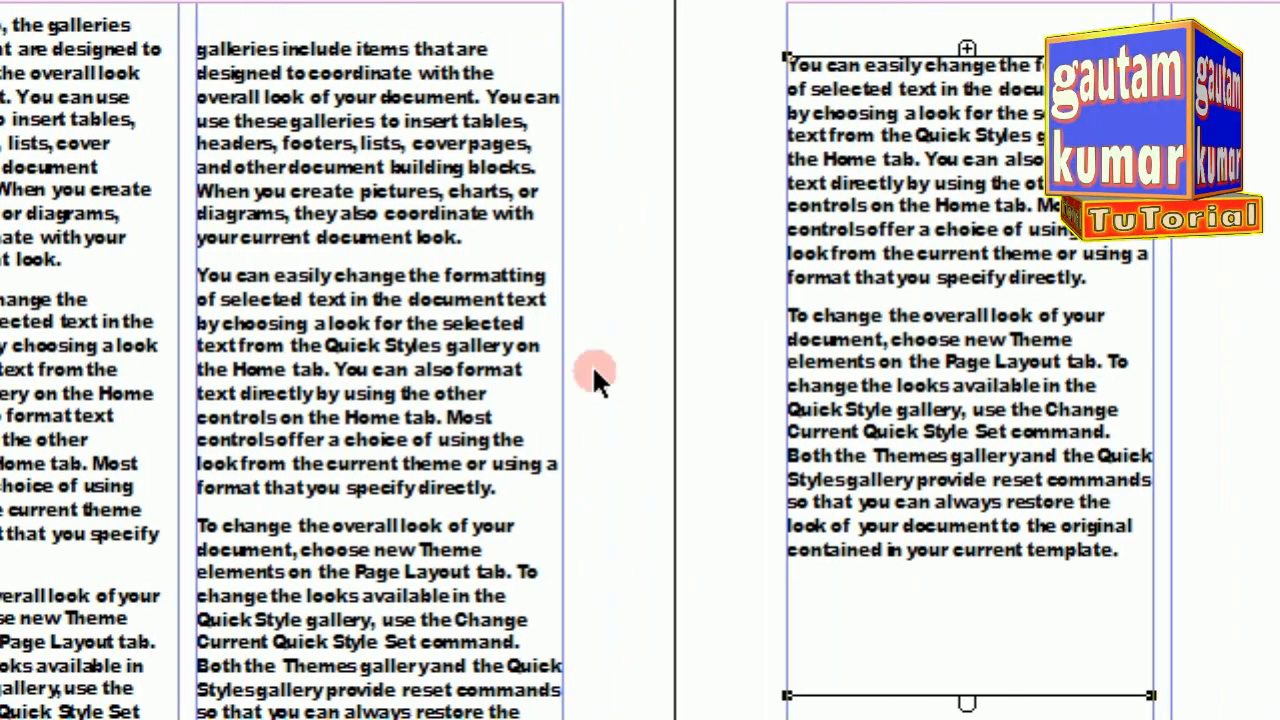
# Move the text block in the second column of page 2 slightly up, closer to the top margin
pyautogui.click(431, 328)
pyautogui.moveTo(431, 315); pyautogui.dragTo(440, 297)
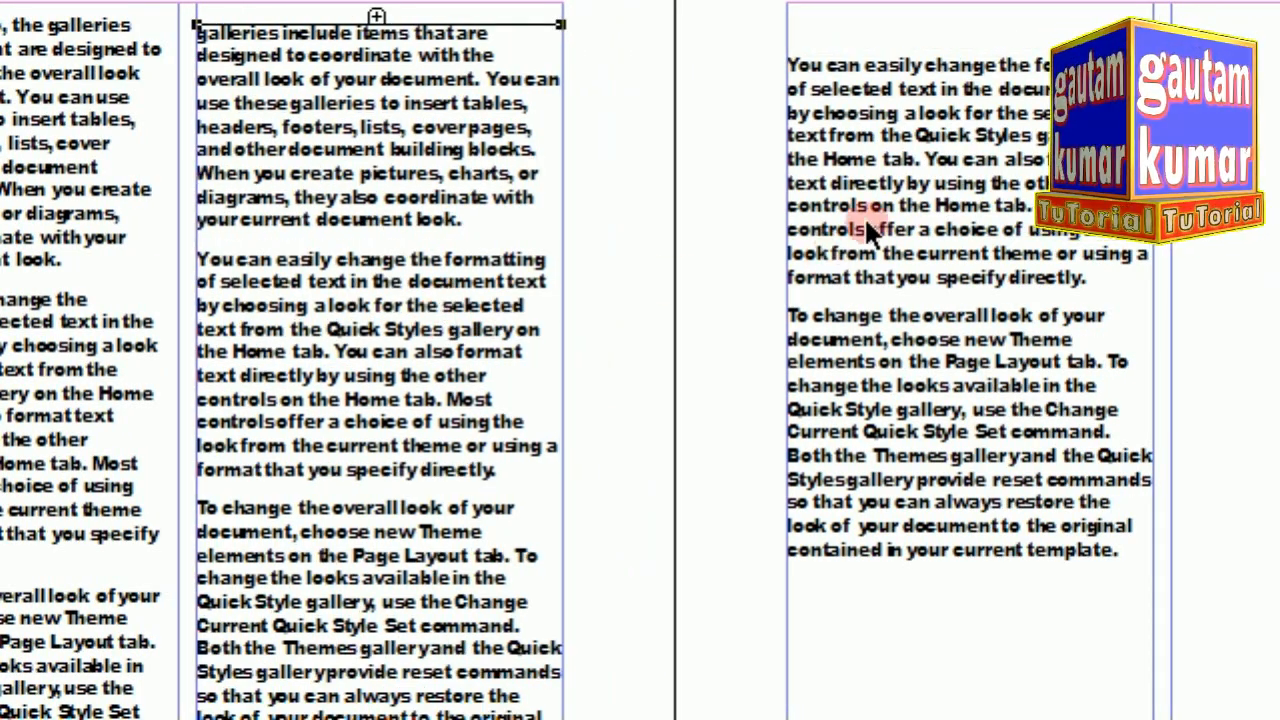
pyautogui.click(900, 246)
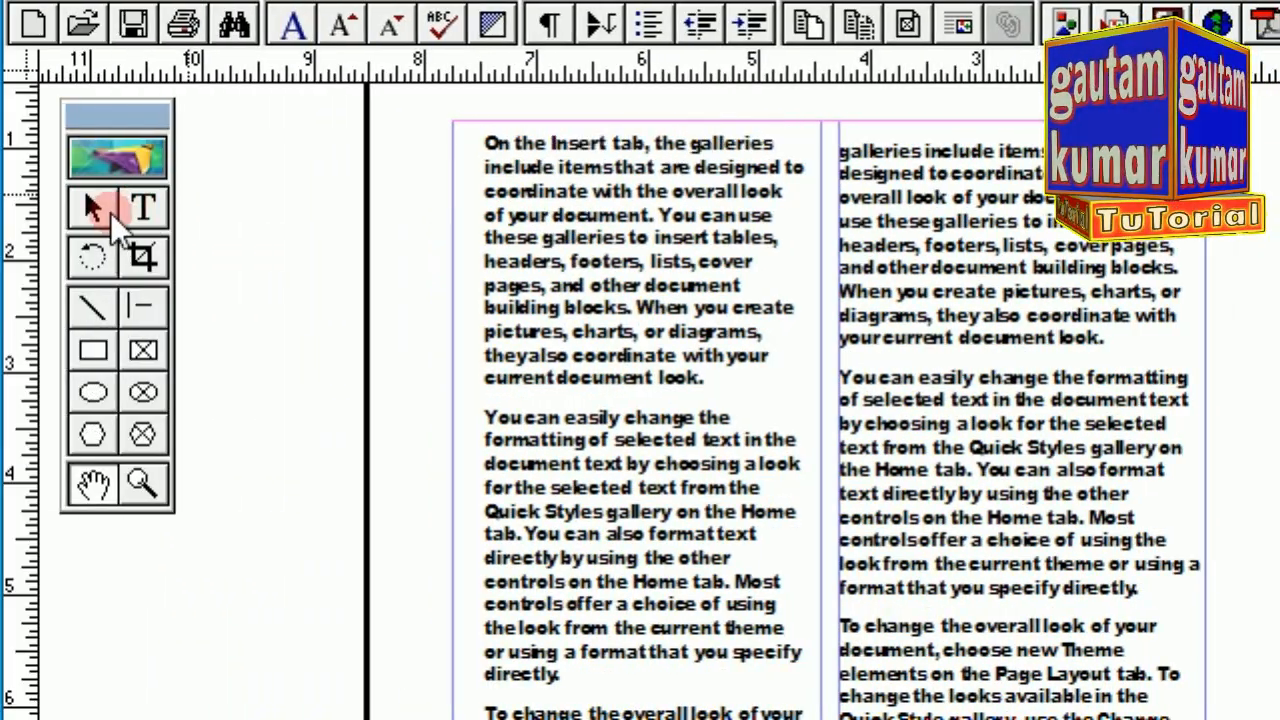
# Clear the text blocks from both columns of page 2 and from the first column of page 3
pyautogui.click(104, 209)
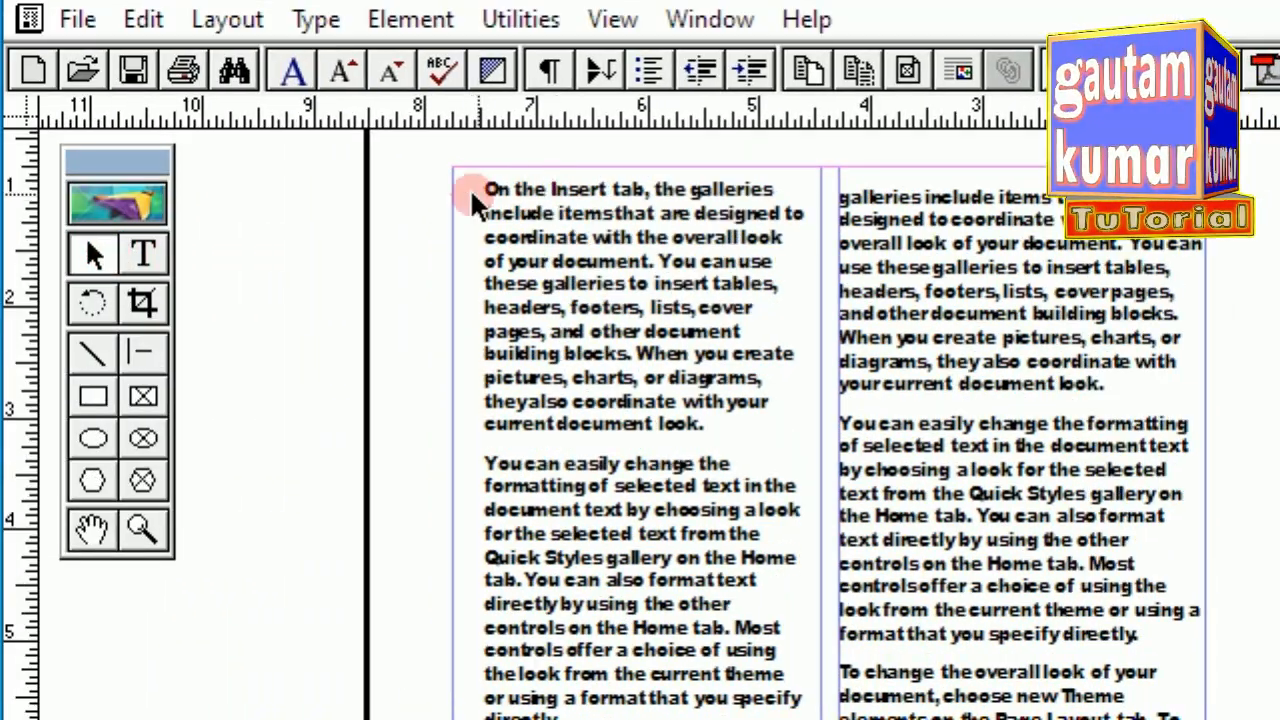
pyautogui.moveTo(113, 114); pyautogui.dragTo(463, 195)
pyautogui.moveTo(647, 285); pyautogui.dragTo(1072, 363)
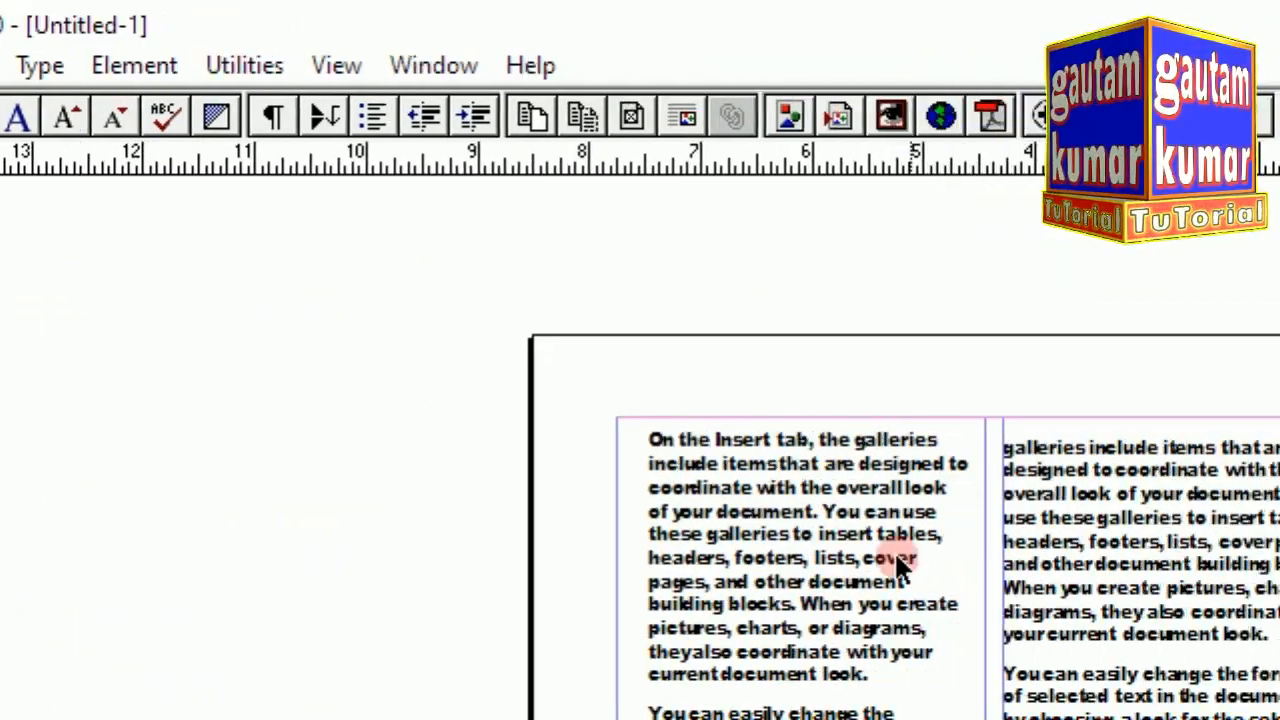
pyautogui.click(1159, 596)
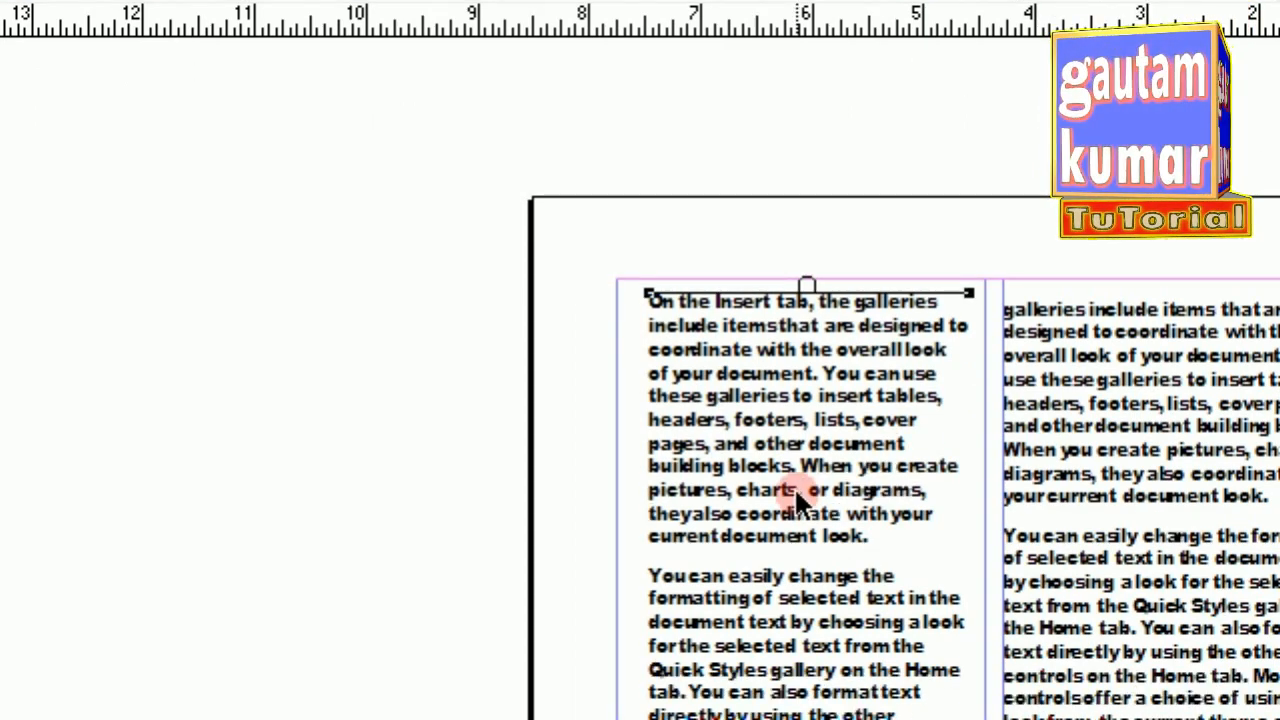
pyautogui.rightClick(794, 486)
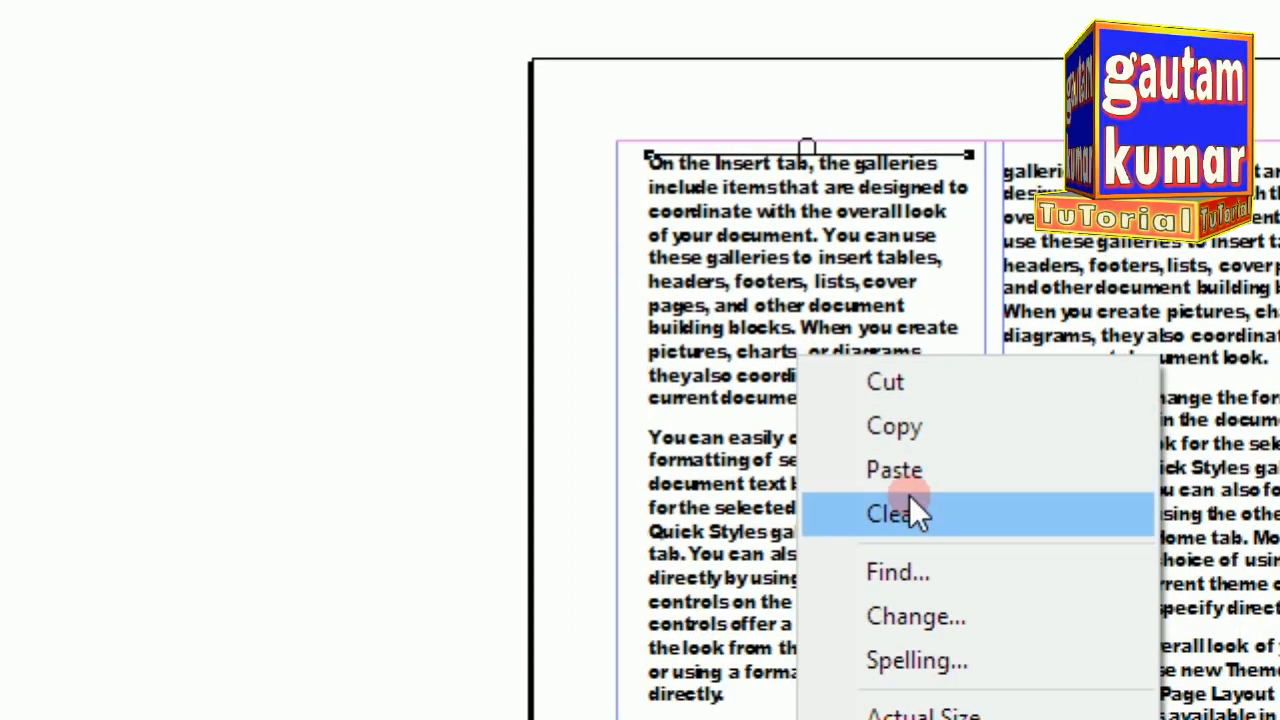
pyautogui.click(907, 652)
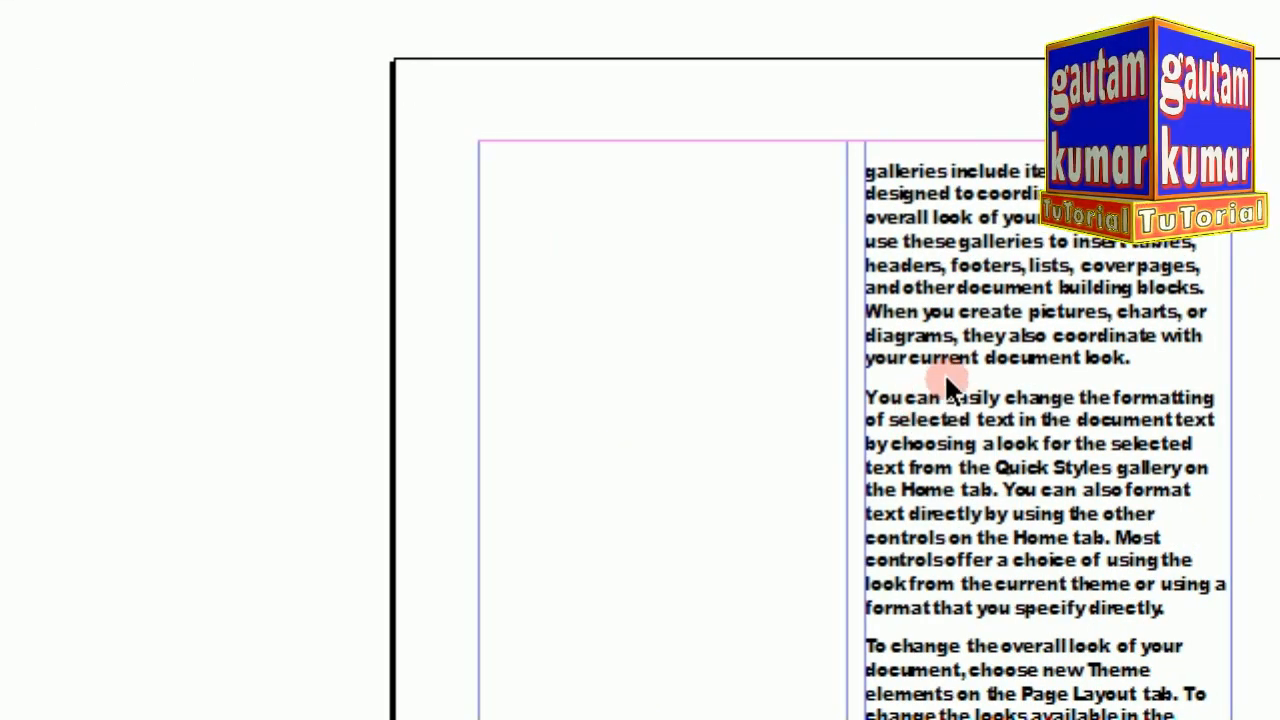
pyautogui.click(946, 380)
pyautogui.rightClick(1008, 382)
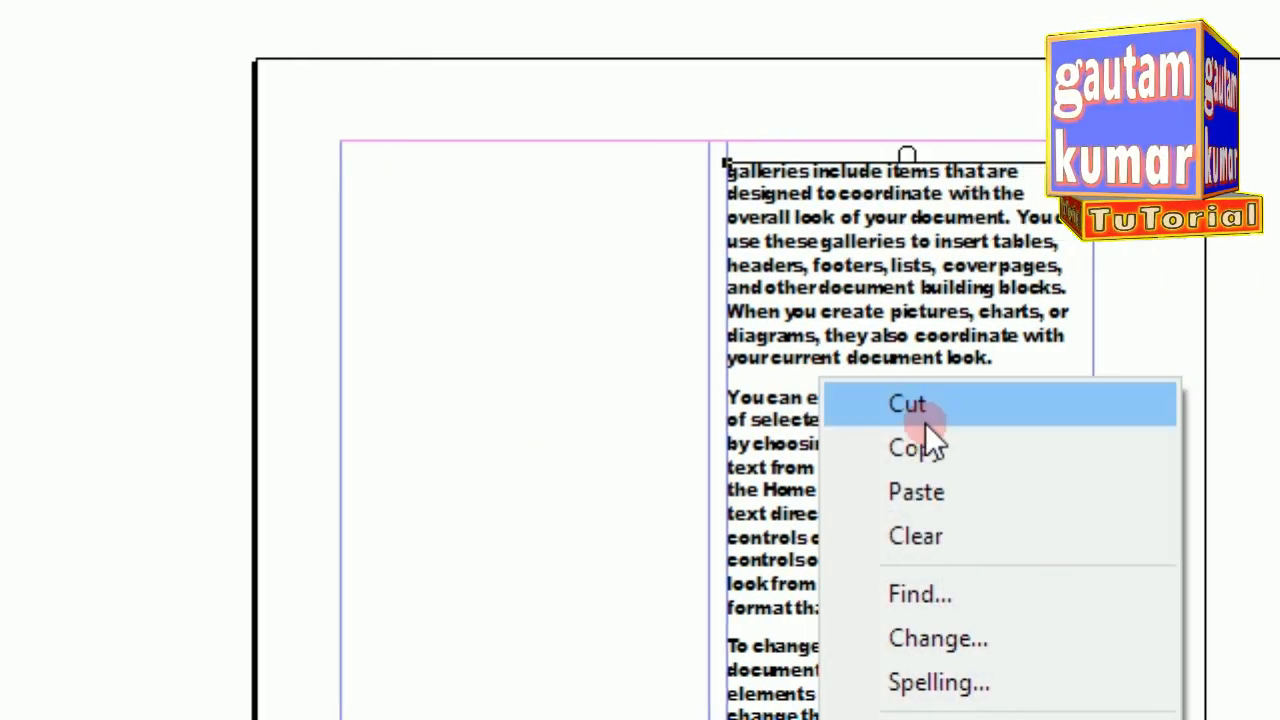
pyautogui.click(1063, 536)
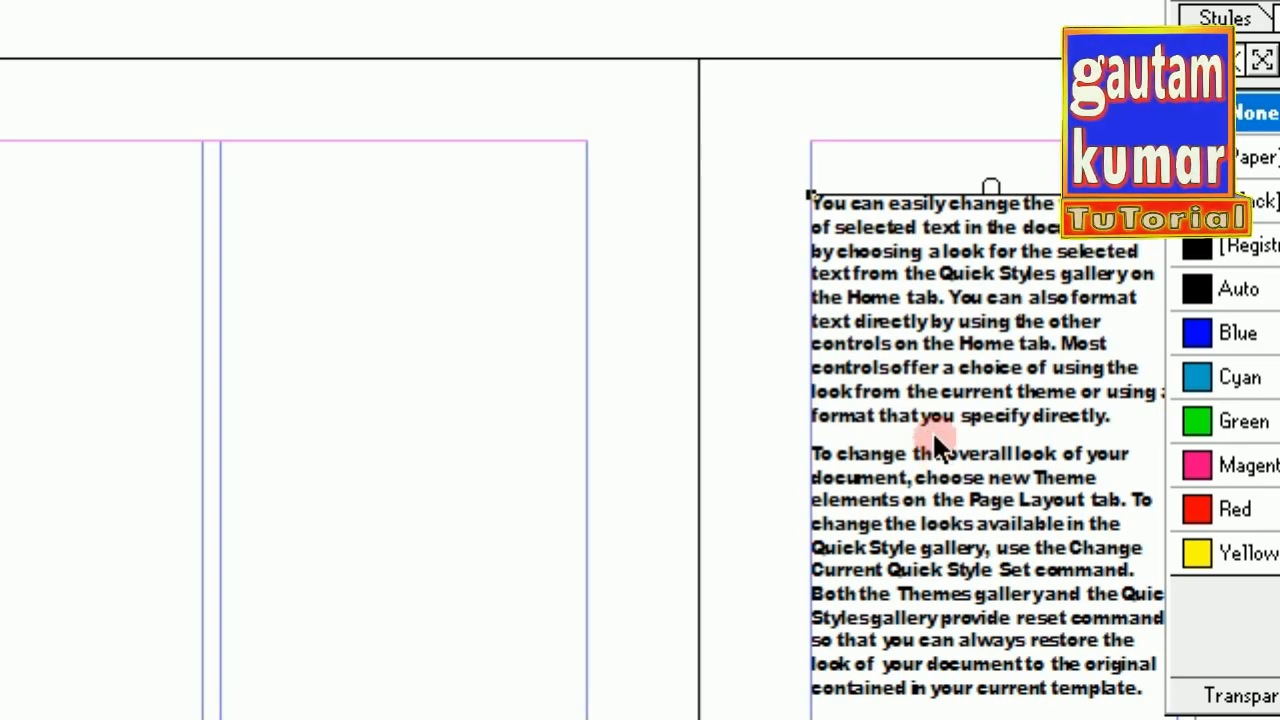
pyautogui.rightClick(1254, 432)
pyautogui.click(967, 505)
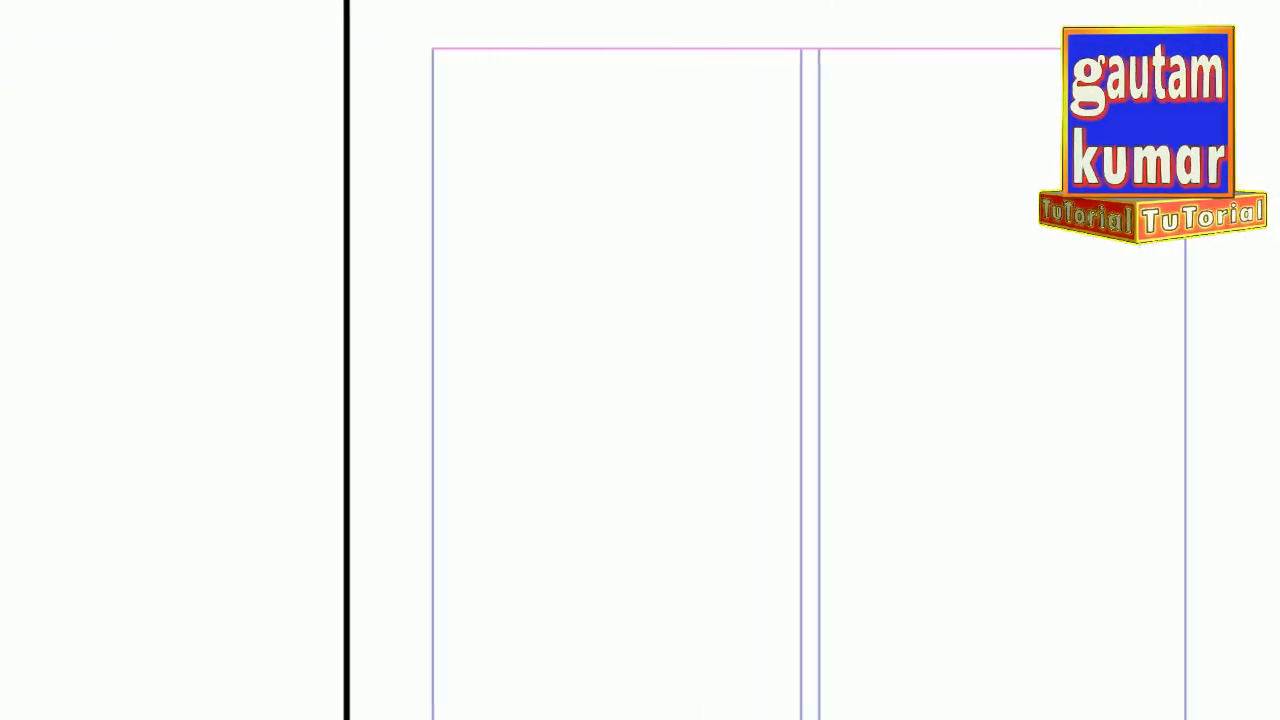
# Switch to Word and insert the letter "a" directly after "headers" in the first paragraph
pyautogui.click(97, 209)
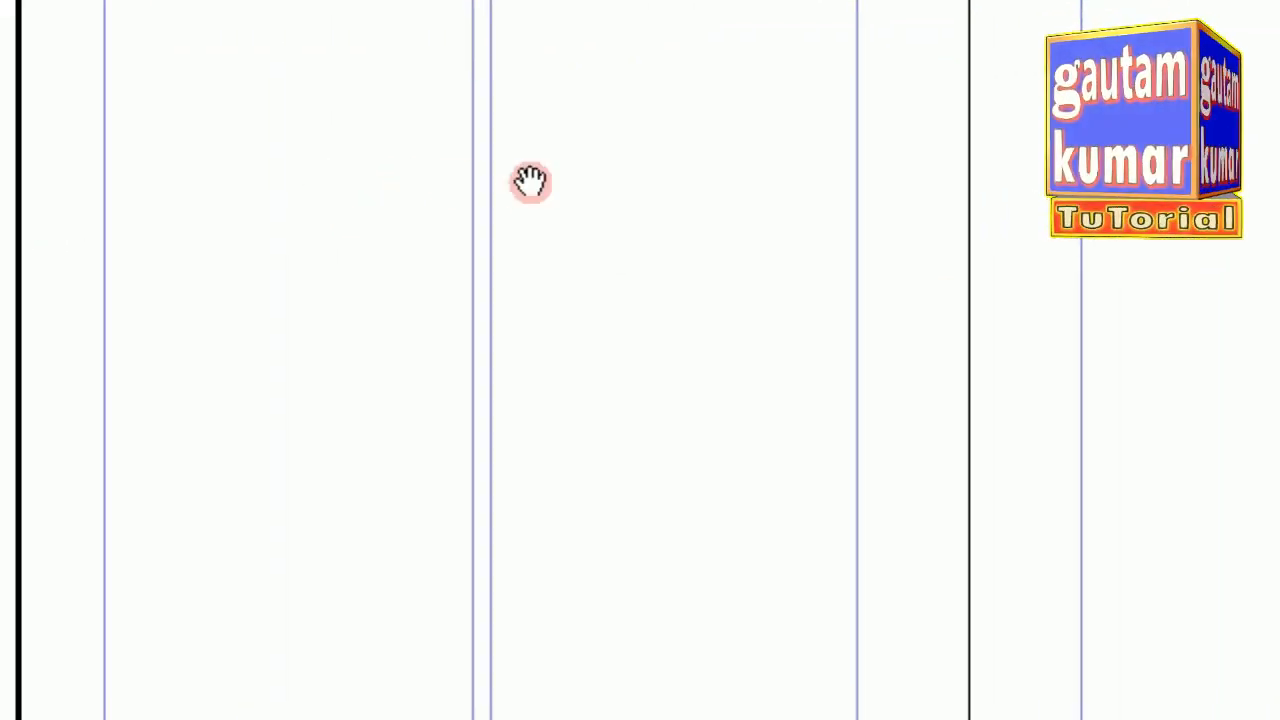
pyautogui.moveTo(520, 213); pyautogui.dragTo(536, 223)
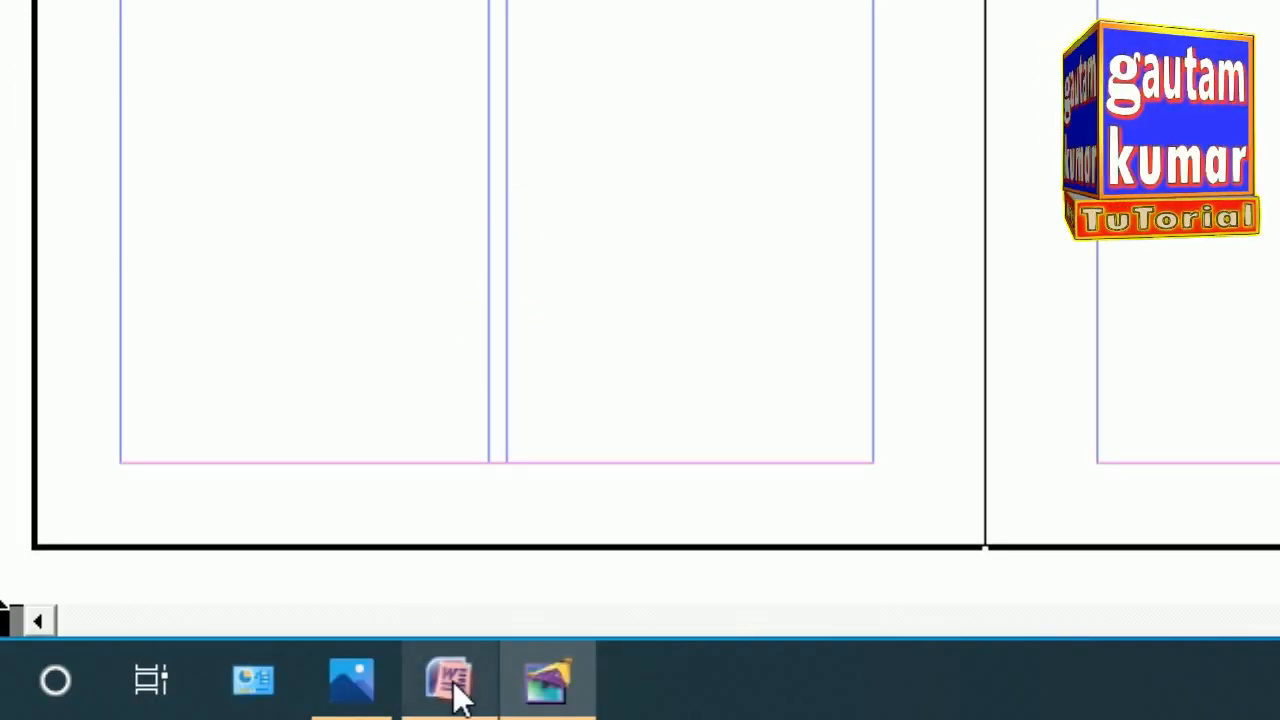
pyautogui.click(450, 690)
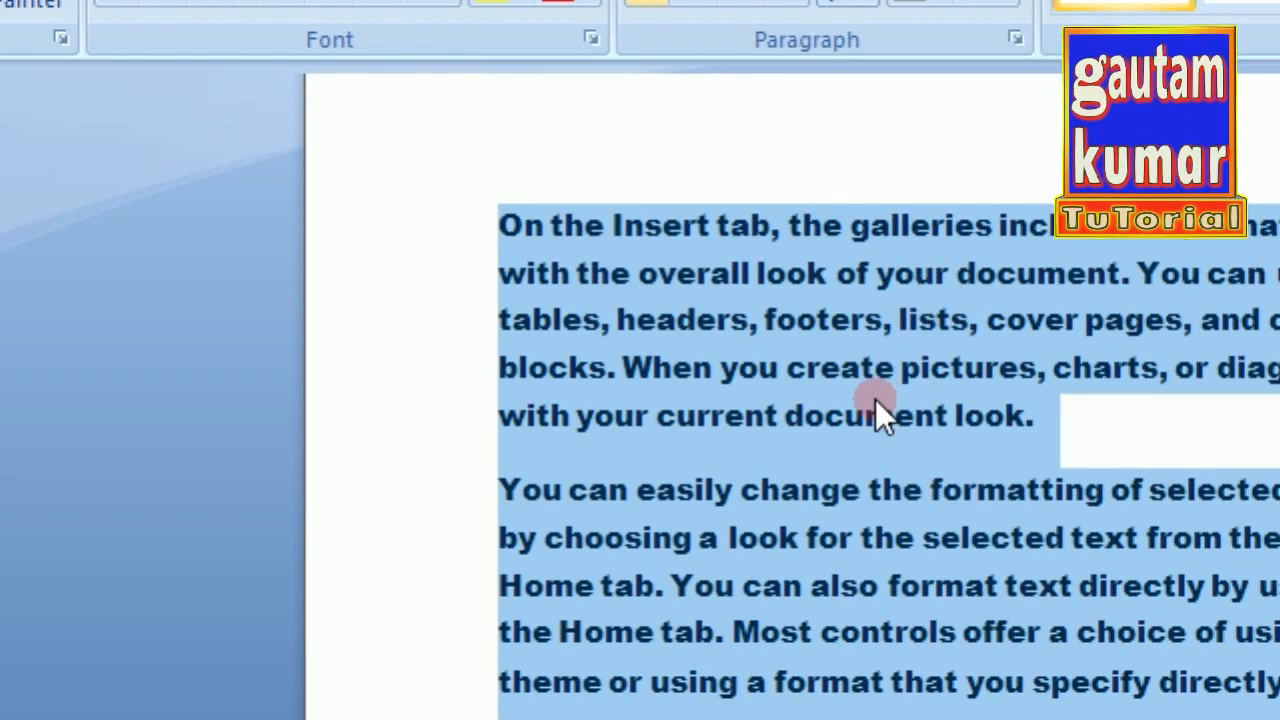
pyautogui.click(753, 320)
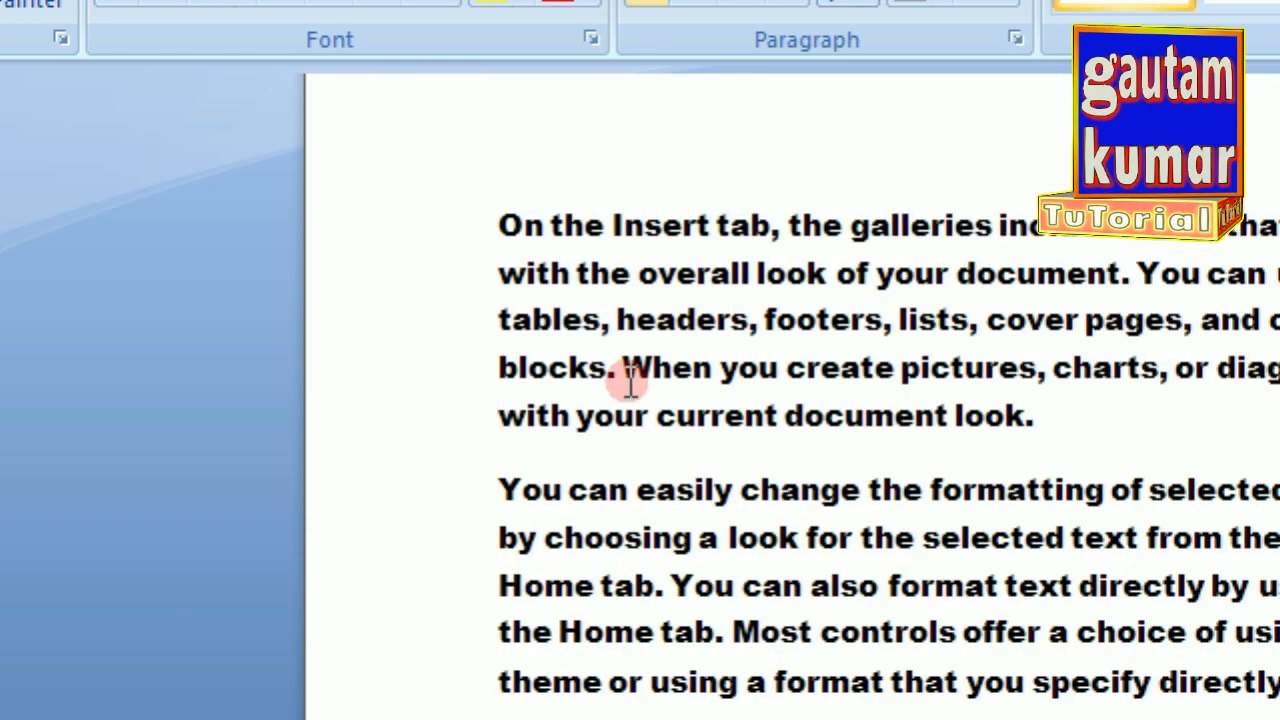
pyautogui.write('a')
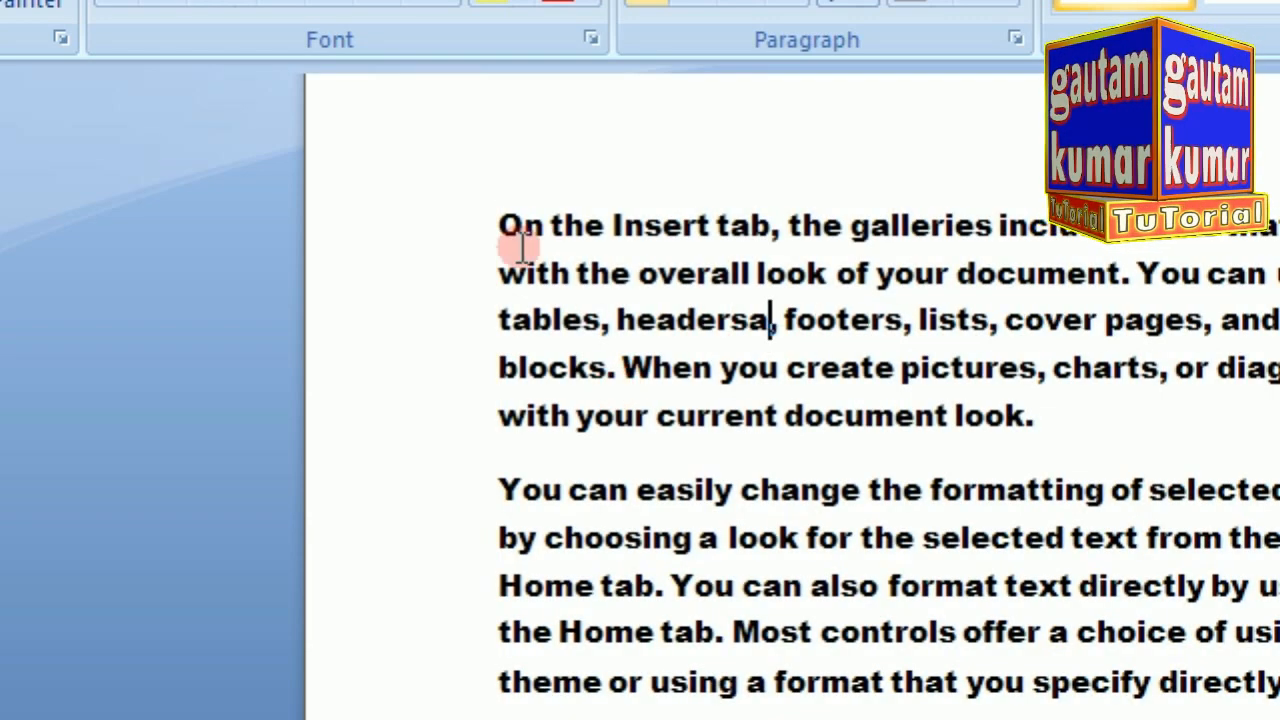
# Select the entire text of the Word document and copy it
pyautogui.moveTo(494, 230); pyautogui.dragTo(770, 540)
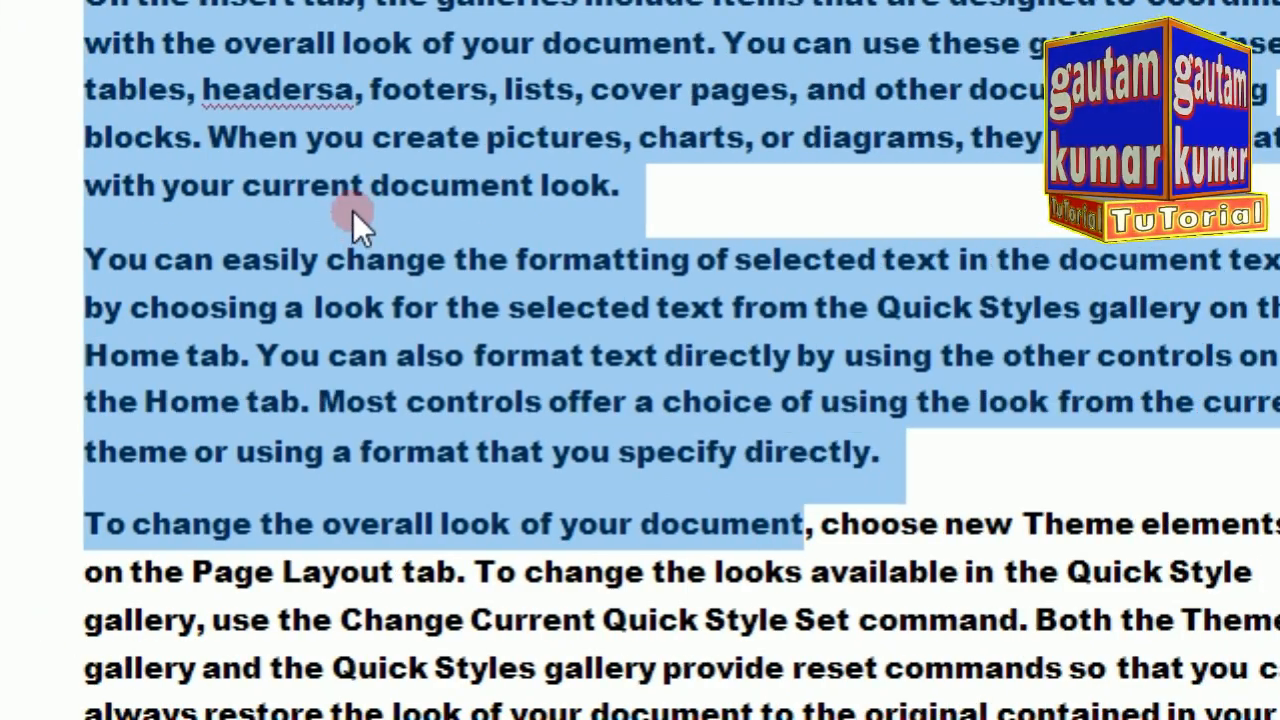
pyautogui.click(353, 211)
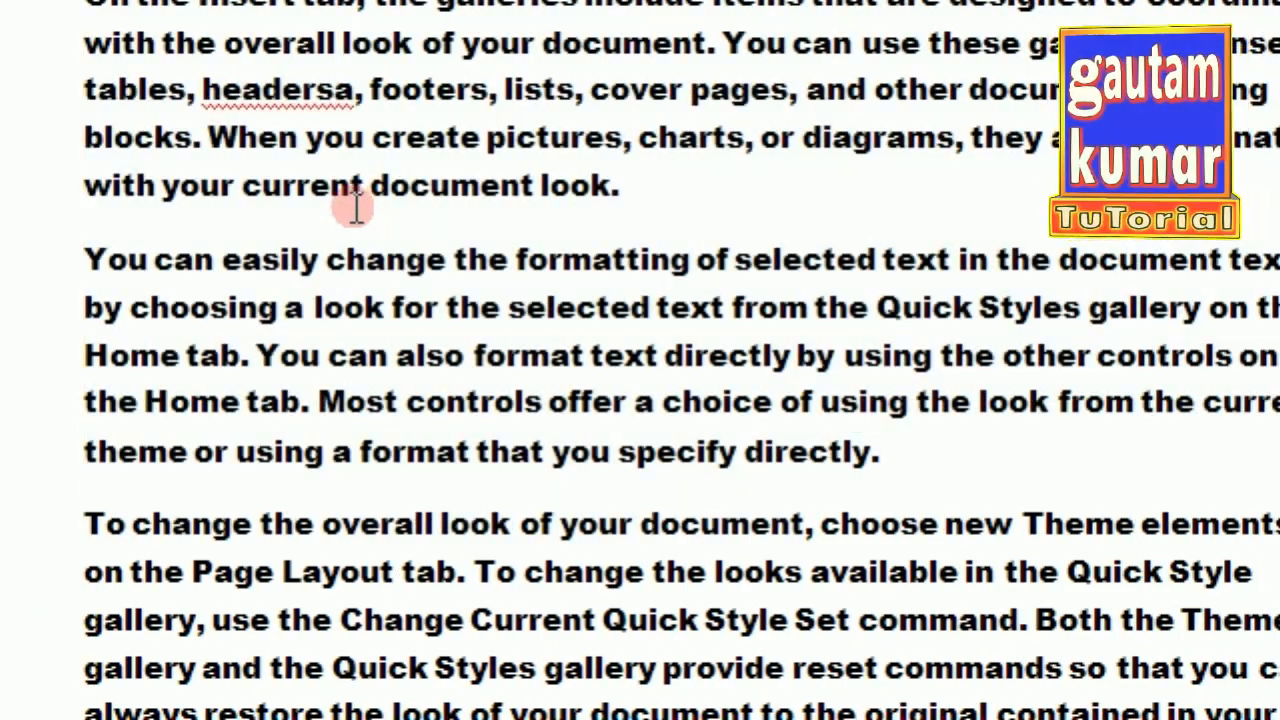
pyautogui.hotkey('ctrl', 'a')
pyautogui.scroll(1, 393, 345)
pyautogui.scroll(-10, 399, 410)
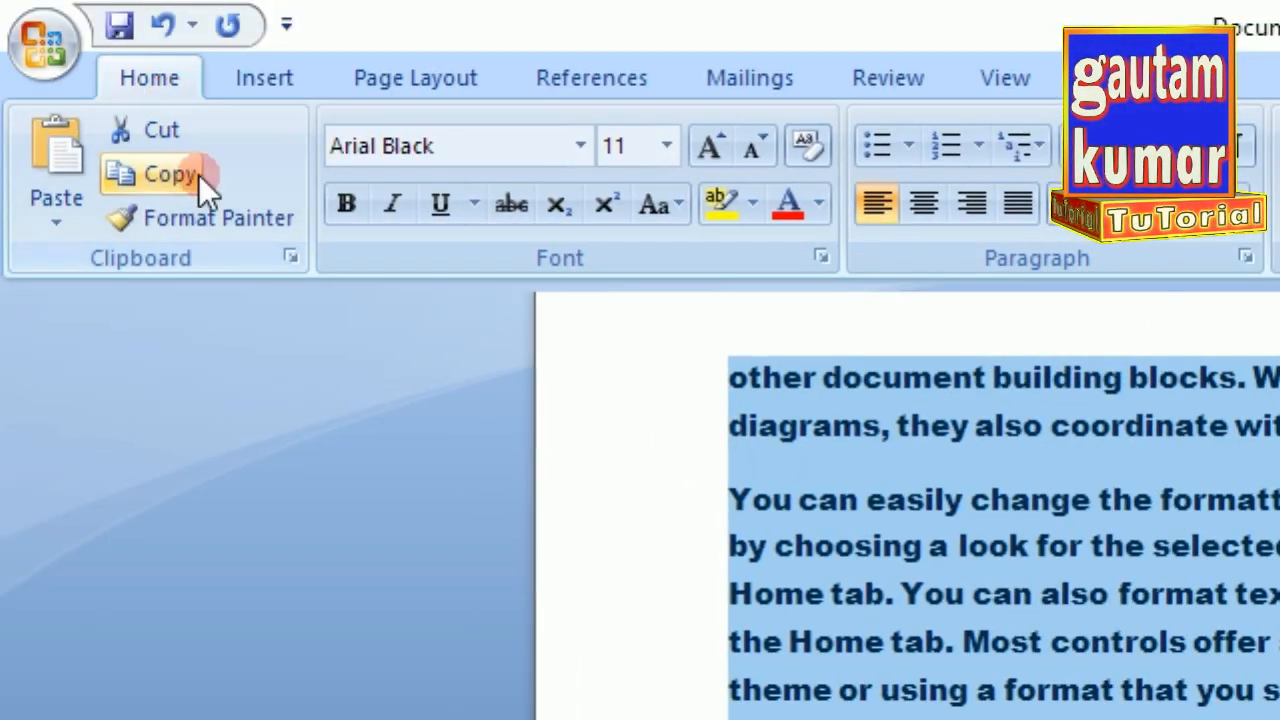
pyautogui.click(180, 174)
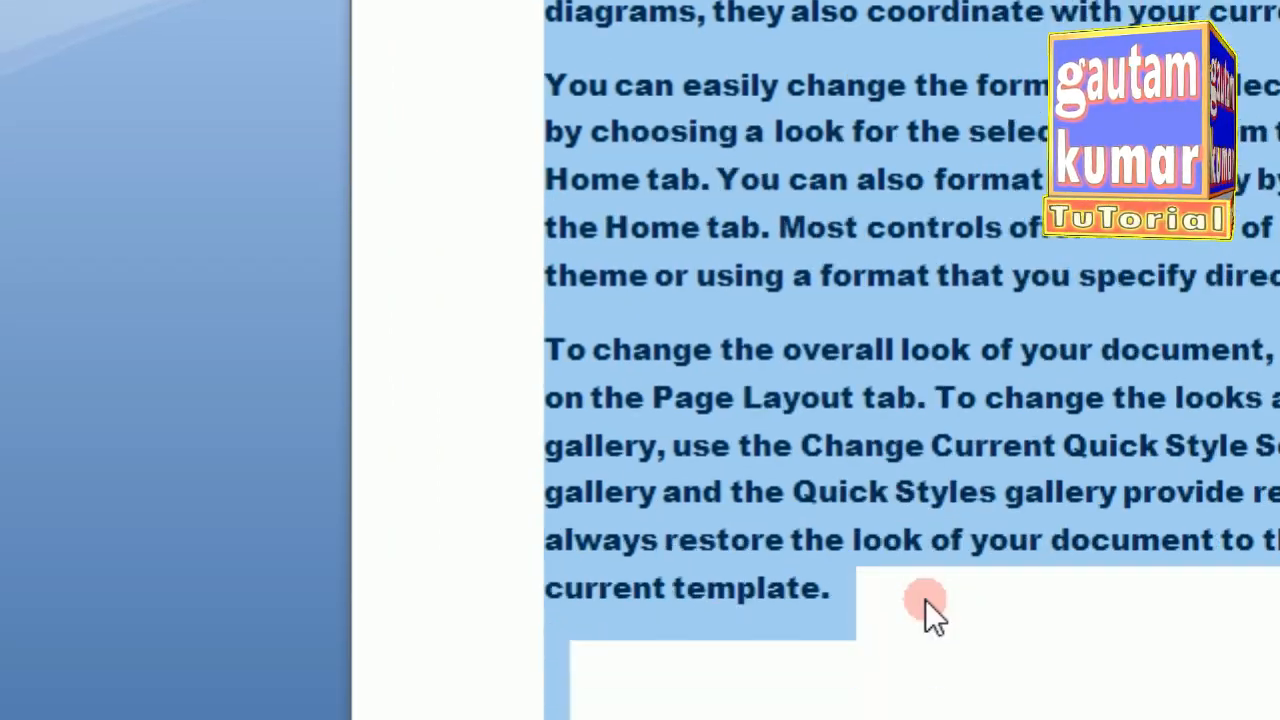
pyautogui.click(925, 600)
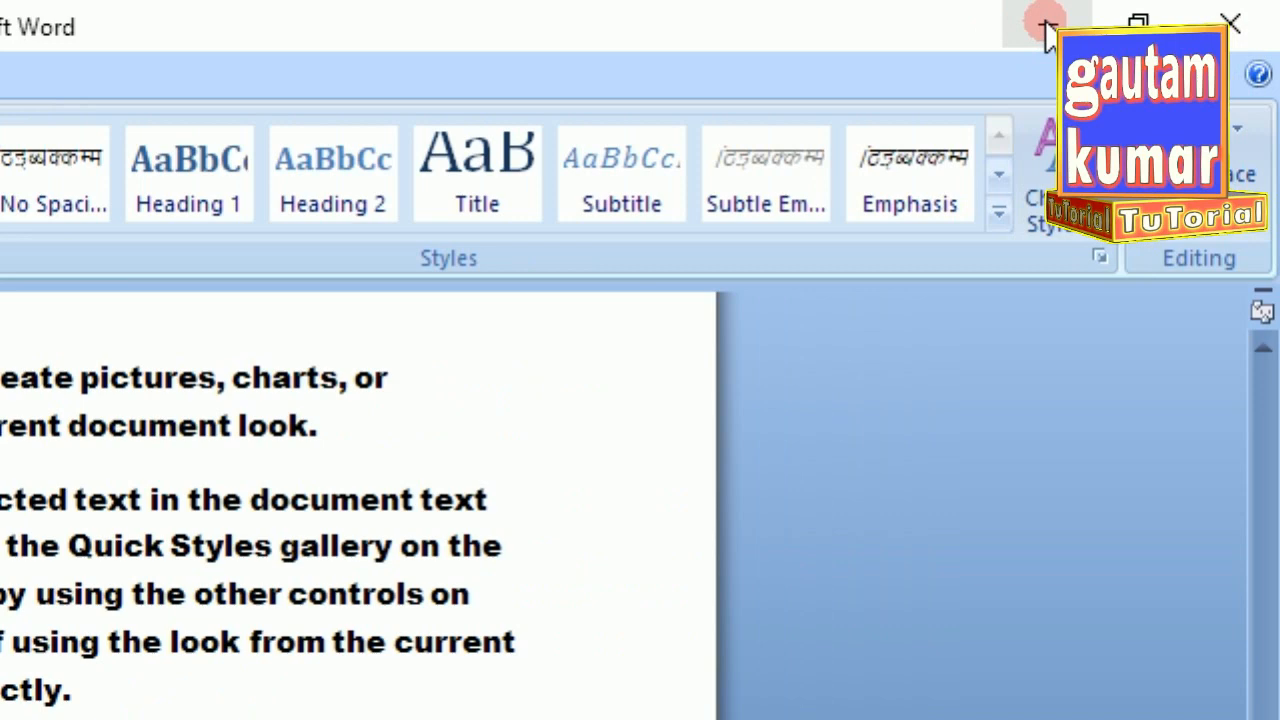
# Return to PageMaker and mark out a text area with the Text tool, starting in the first column of page 2
pyautogui.click(1046, 23)
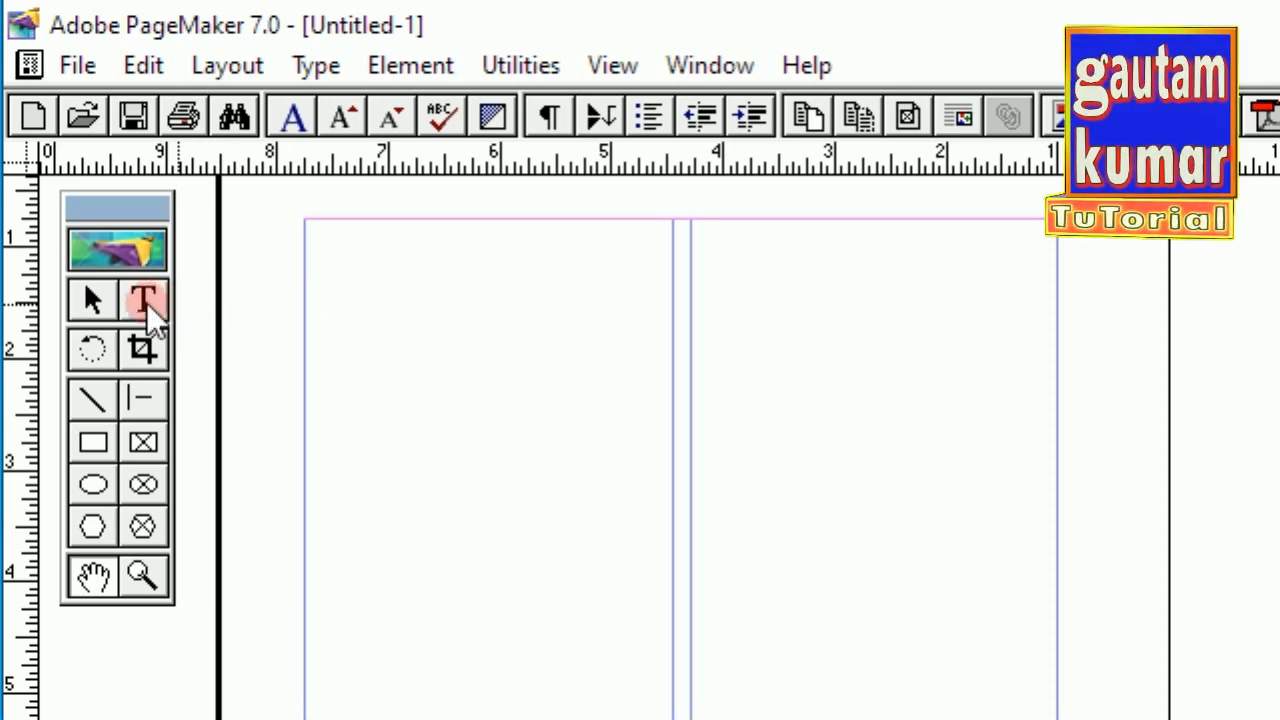
pyautogui.click(155, 302)
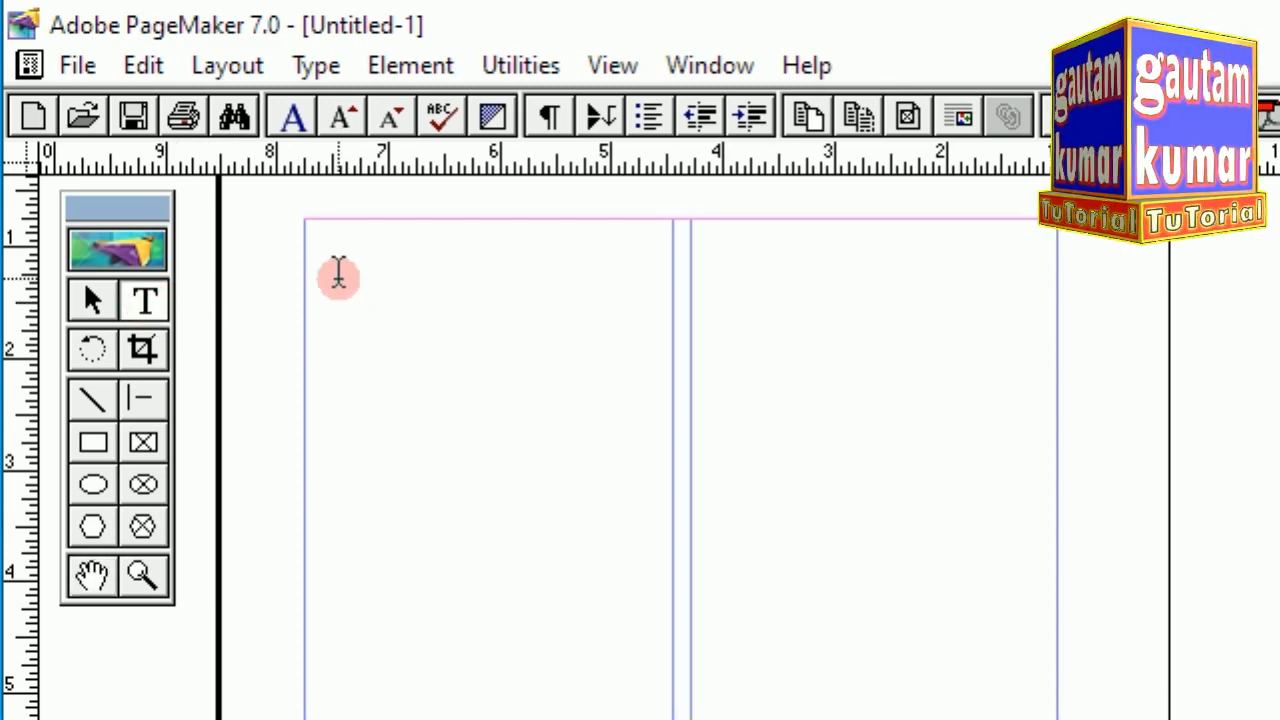
pyautogui.moveTo(340, 274); pyautogui.dragTo(849, 534)
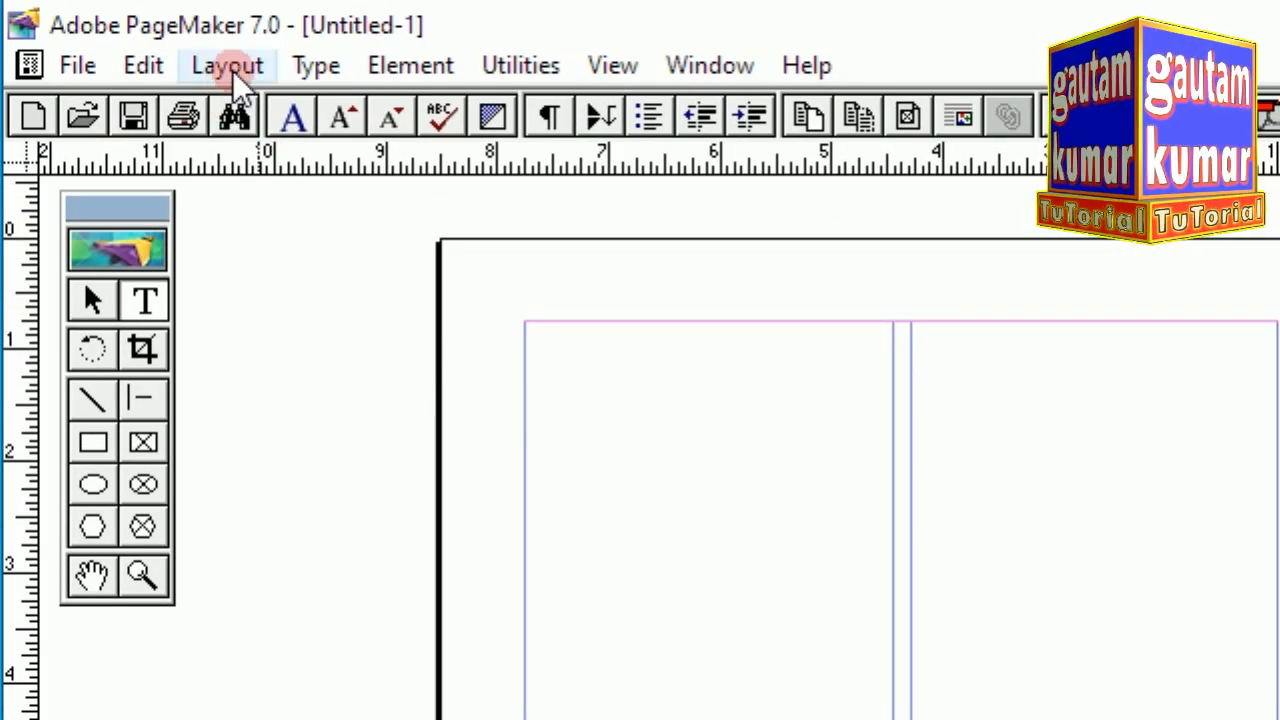
# Turn on the Autoflow layout option and check that it is enabled
pyautogui.click(229, 70)
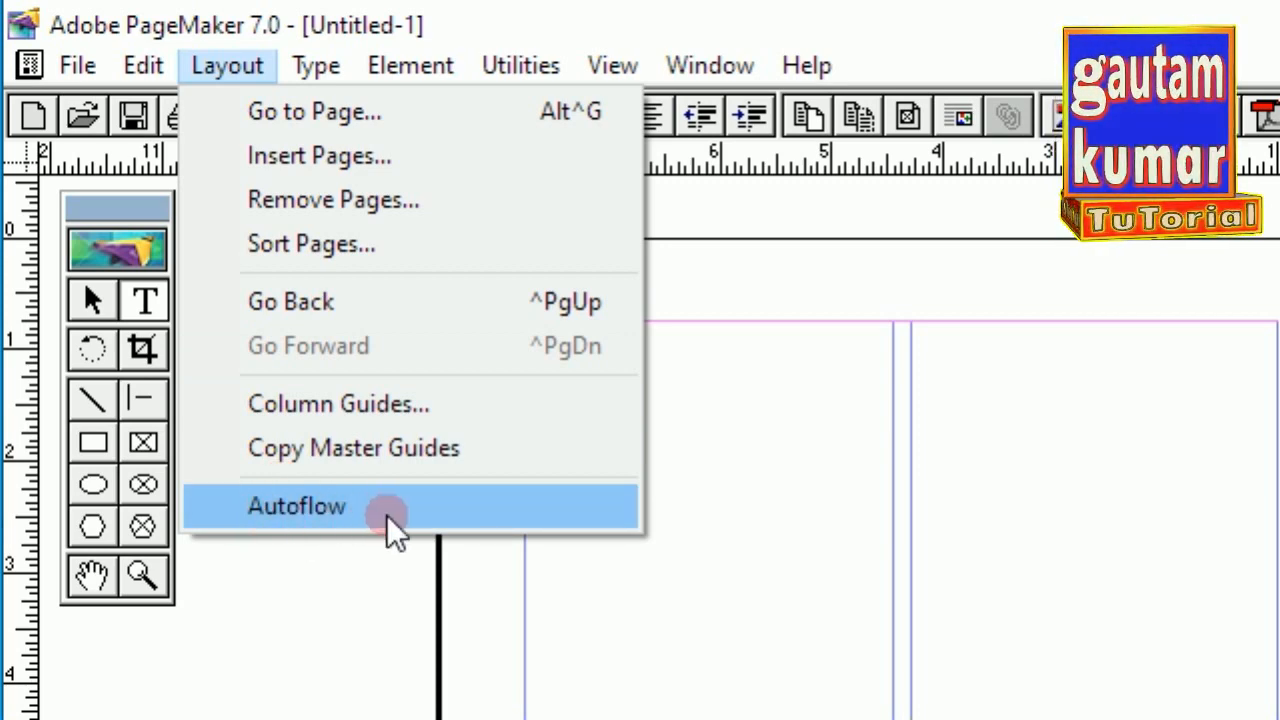
pyautogui.click(303, 524)
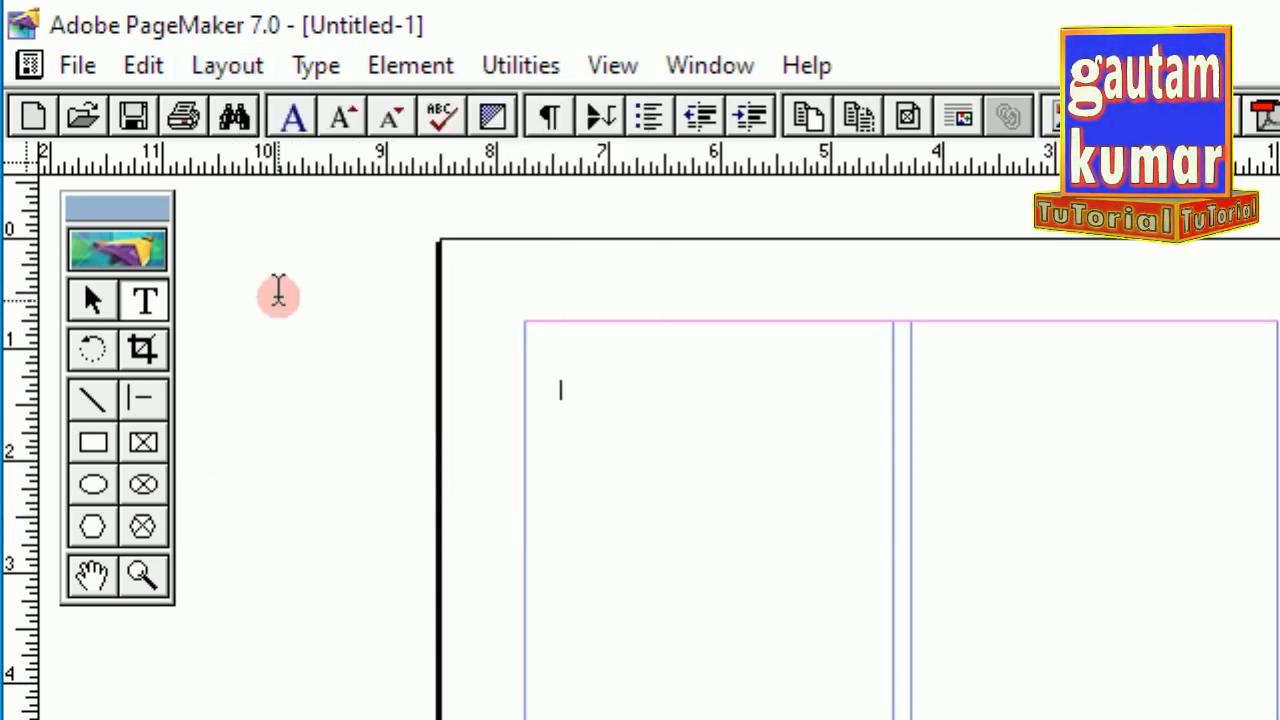
pyautogui.click(229, 65)
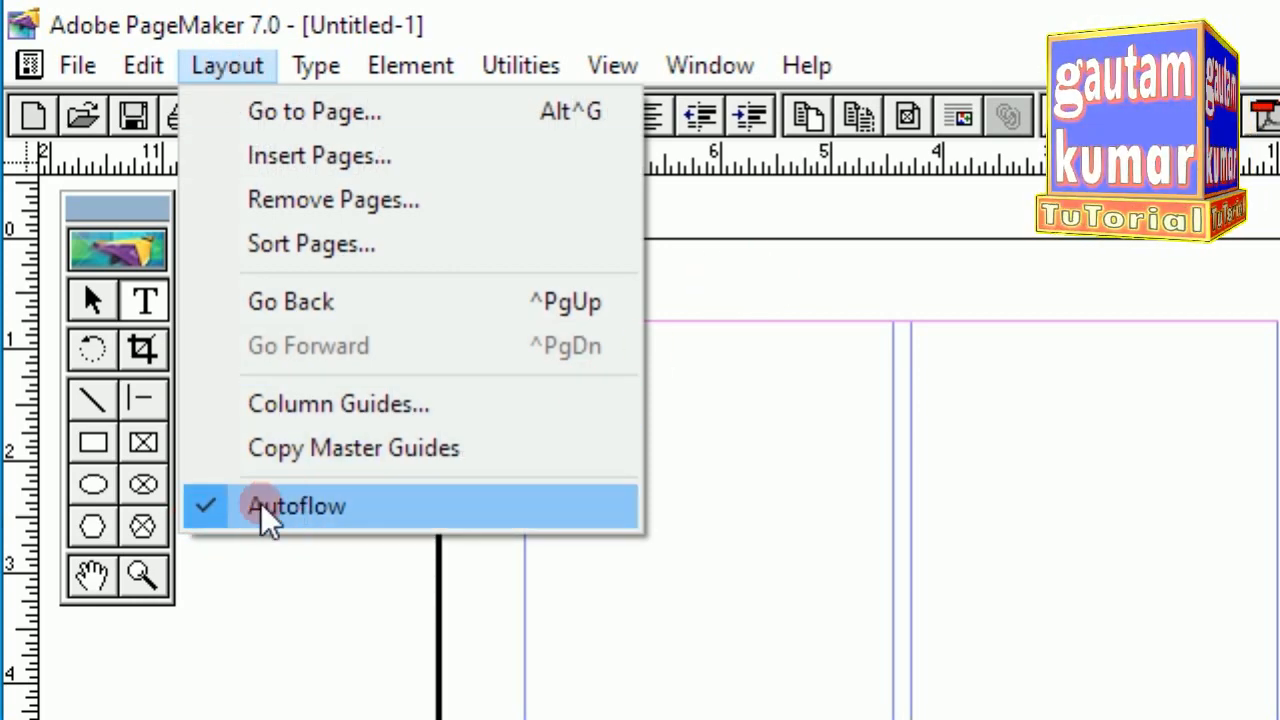
pyautogui.click(770, 255)
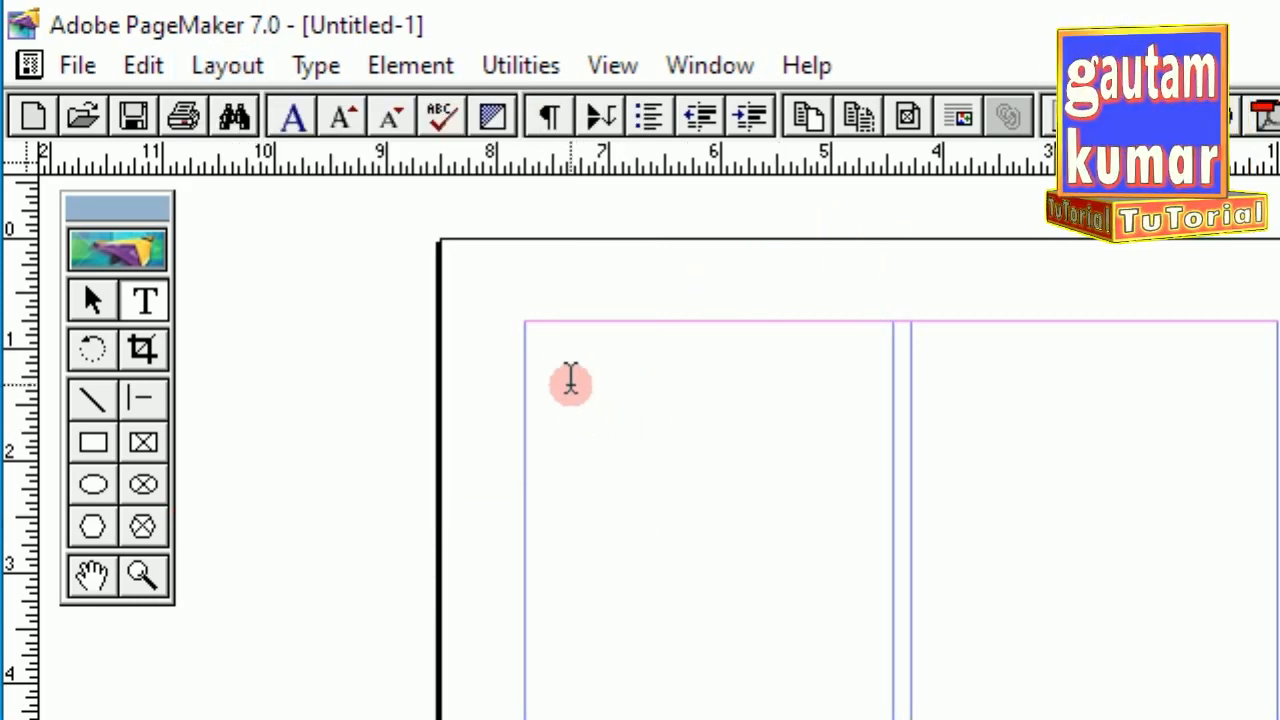
# Mark out a new text area in the first column of page 2 and paste the copied Word text into it
pyautogui.click(571, 380)
pyautogui.moveTo(549, 386); pyautogui.dragTo(838, 506)
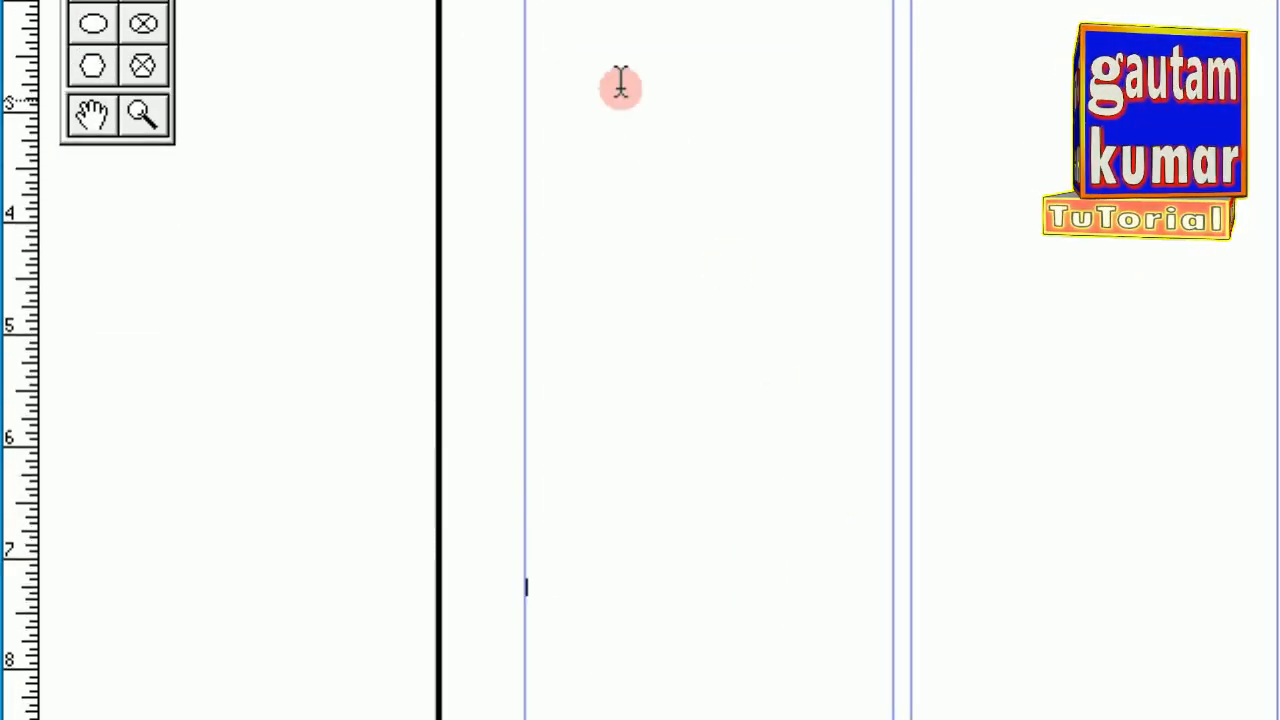
pyautogui.moveTo(549, 214); pyautogui.dragTo(931, 526)
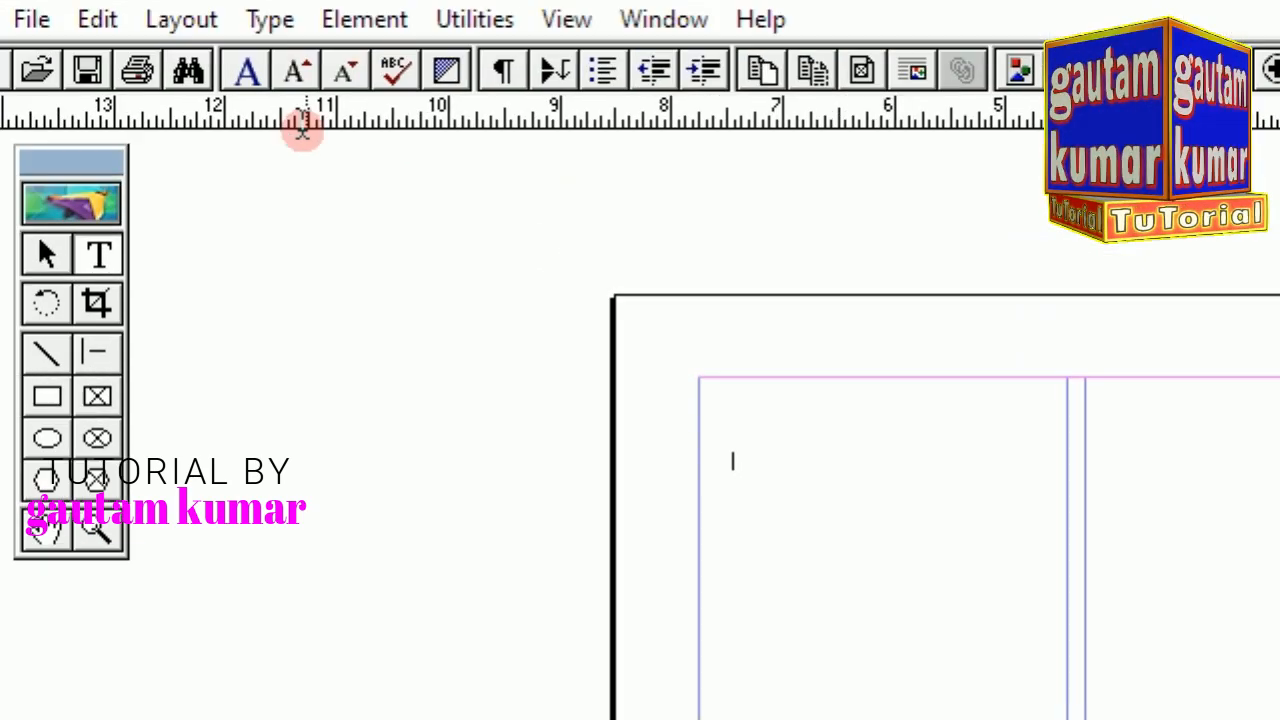
pyautogui.click(99, 20)
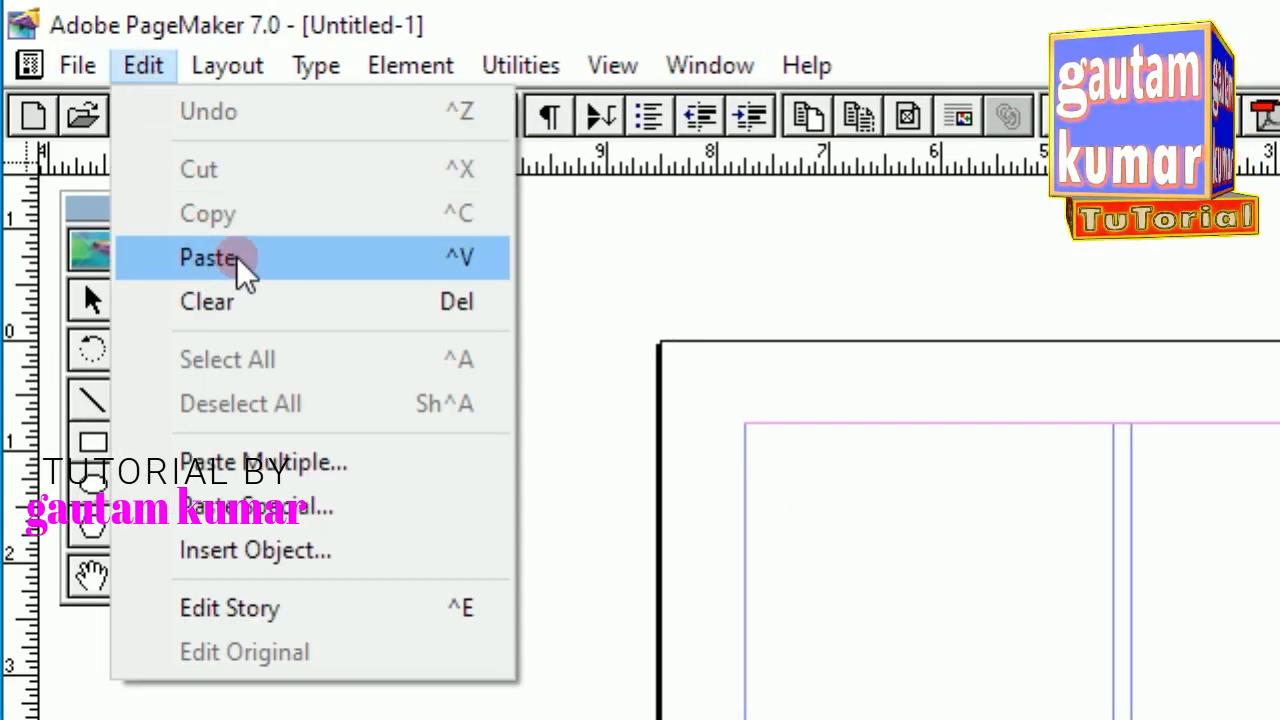
pyautogui.click(245, 270)
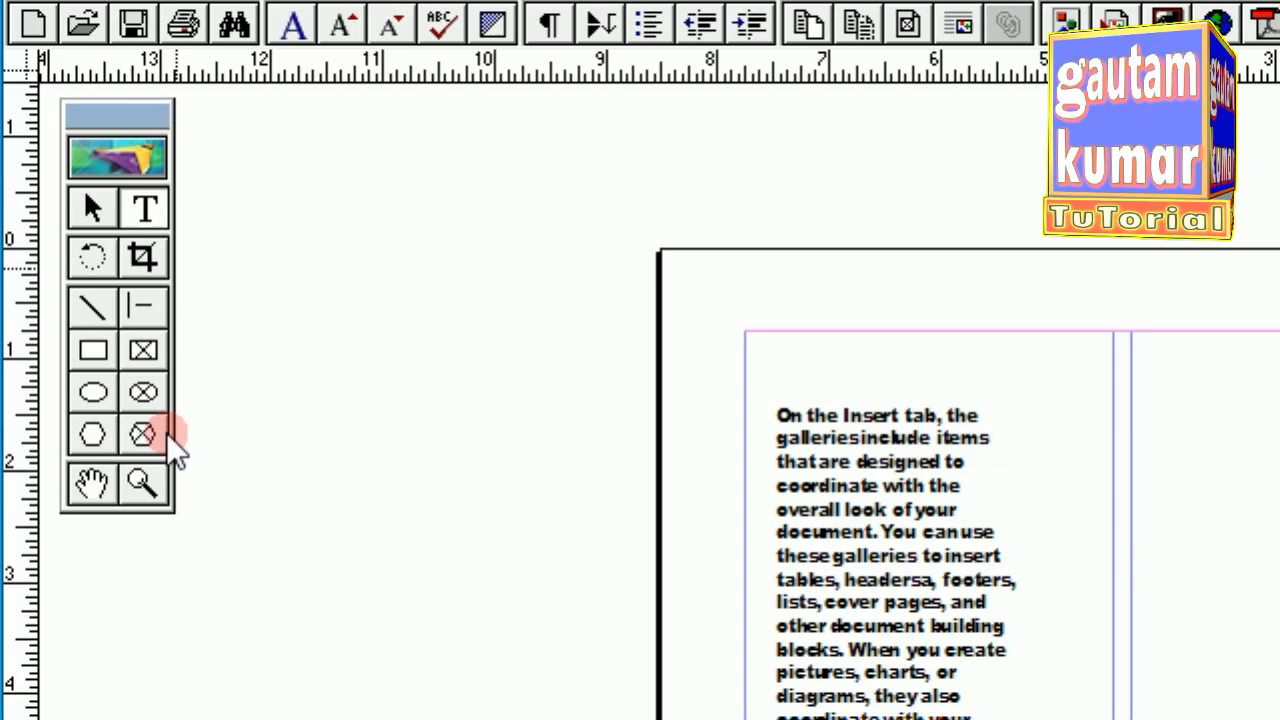
# Move the pasted text block up to the top margin of page 2's first column and widen it slightly
pyautogui.click(91, 484)
pyautogui.moveTo(979, 685); pyautogui.dragTo(701, 408)
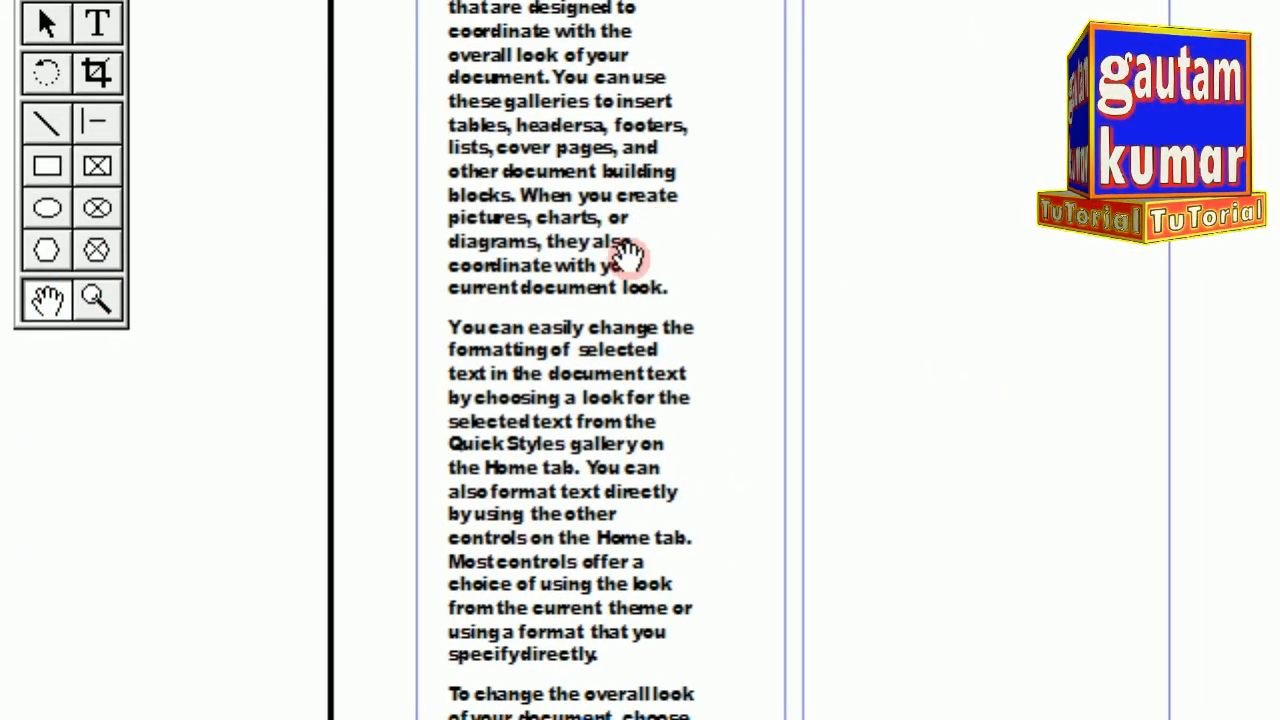
pyautogui.moveTo(628, 256); pyautogui.dragTo(634, 349)
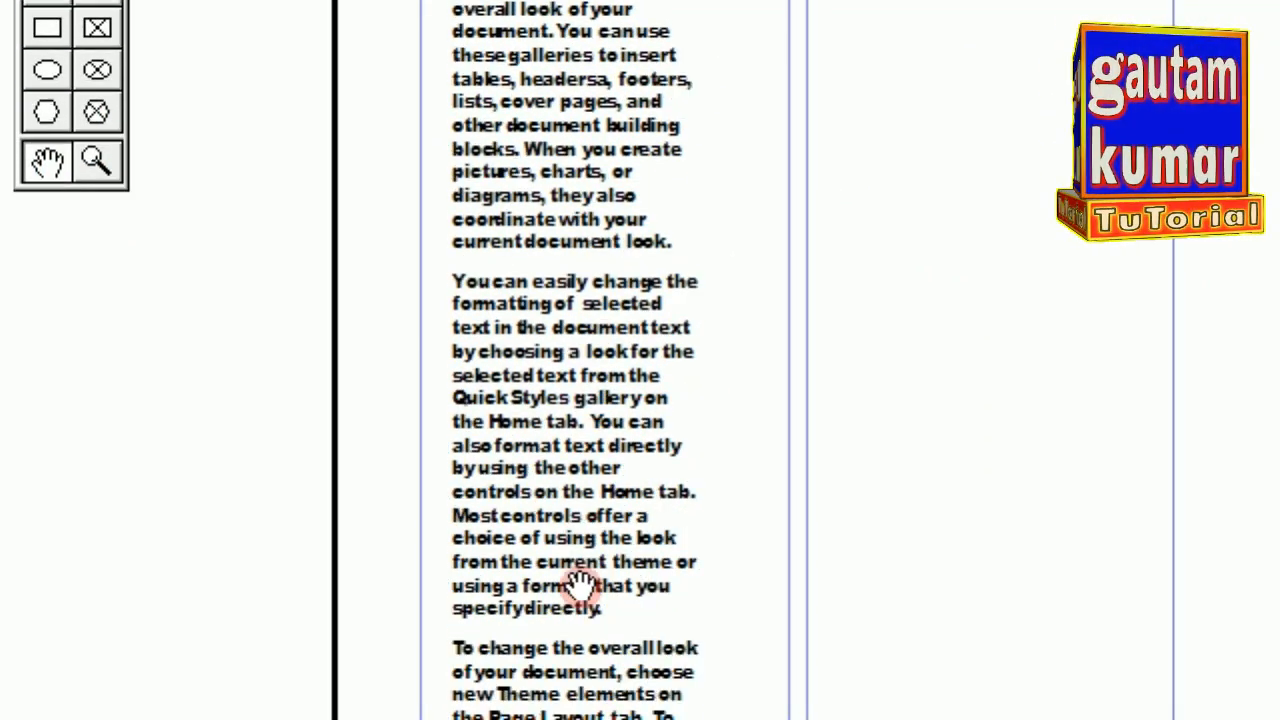
pyautogui.click(52, 210)
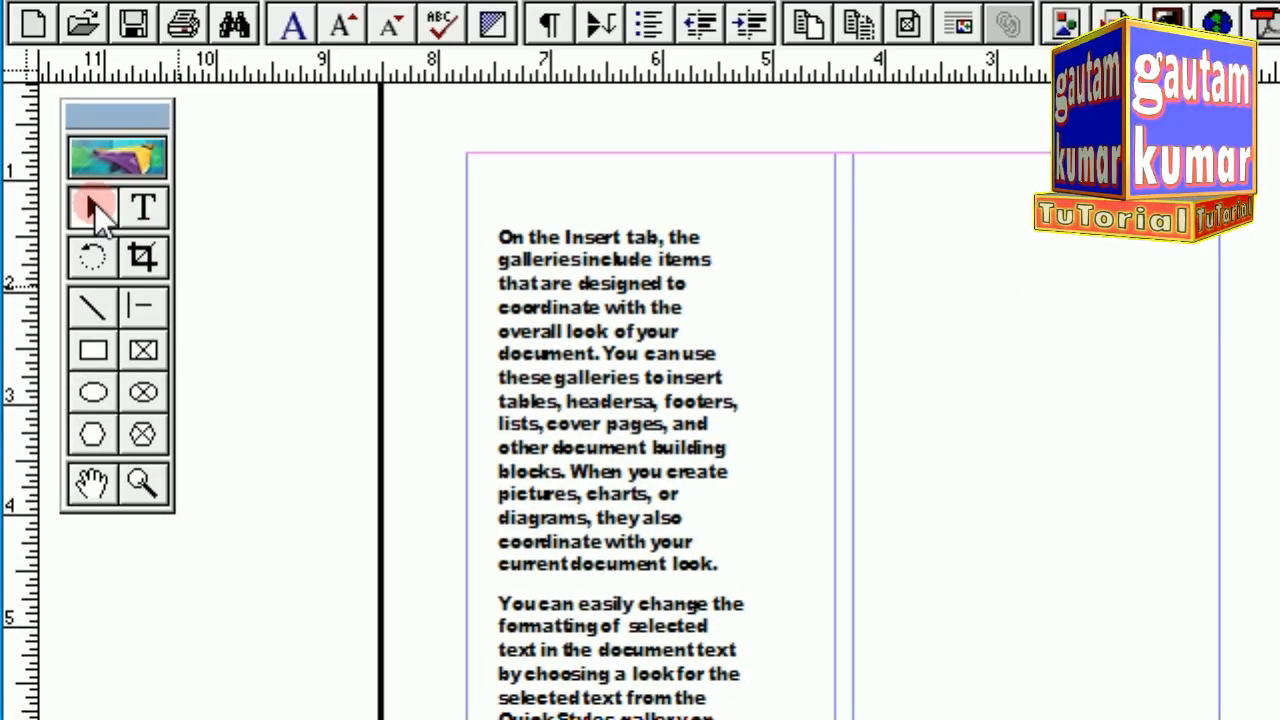
pyautogui.moveTo(612, 400); pyautogui.dragTo(627, 363)
pyautogui.moveTo(766, 167); pyautogui.dragTo(787, 167)
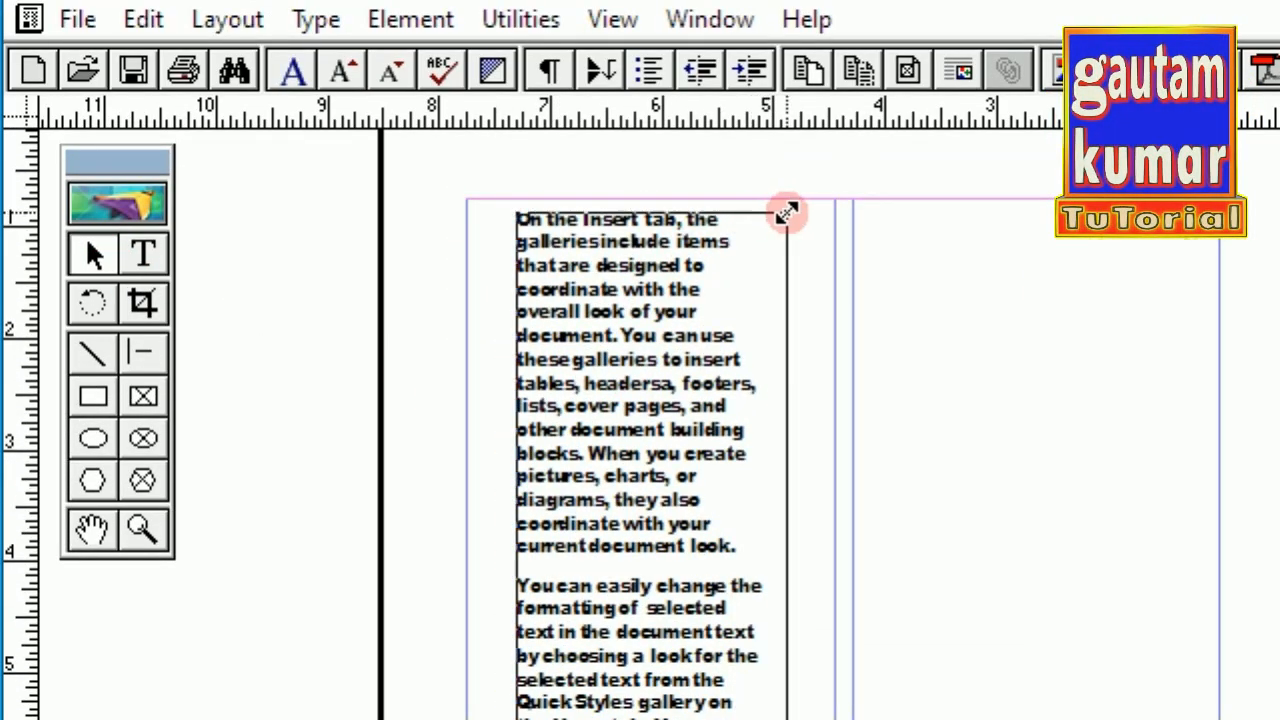
pyautogui.moveTo(787, 213); pyautogui.dragTo(794, 218)
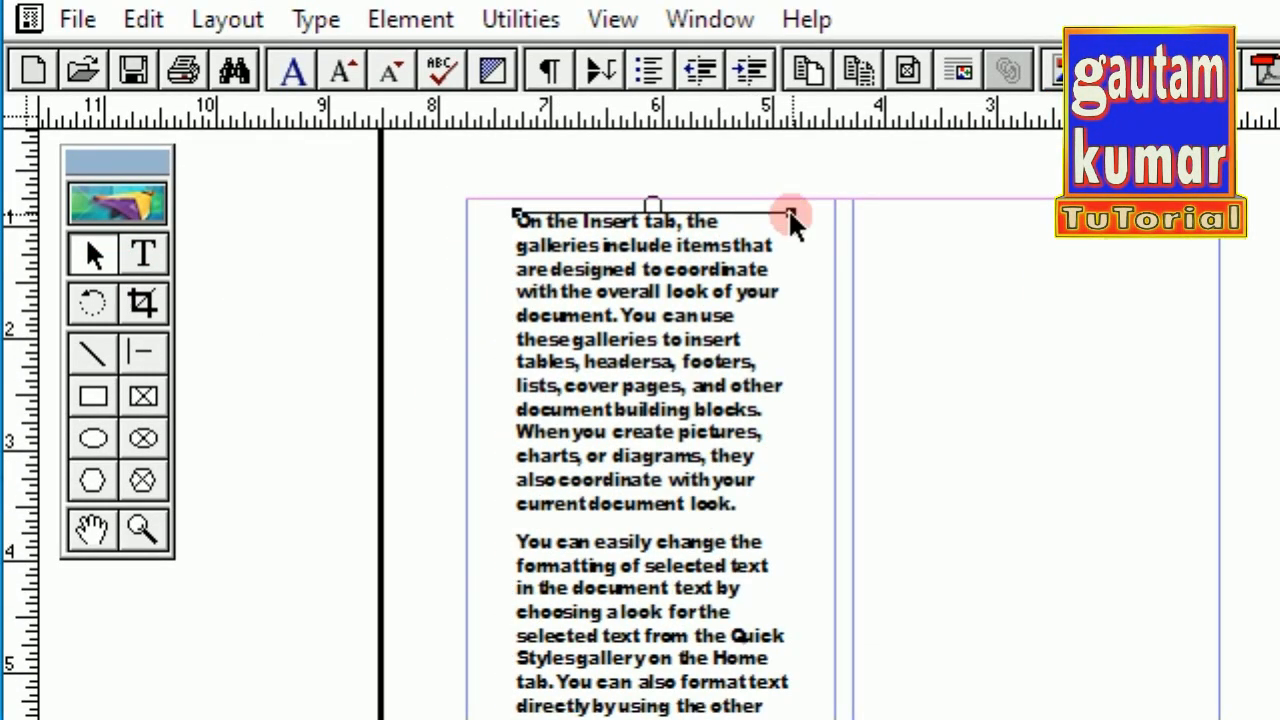
pyautogui.click(684, 366)
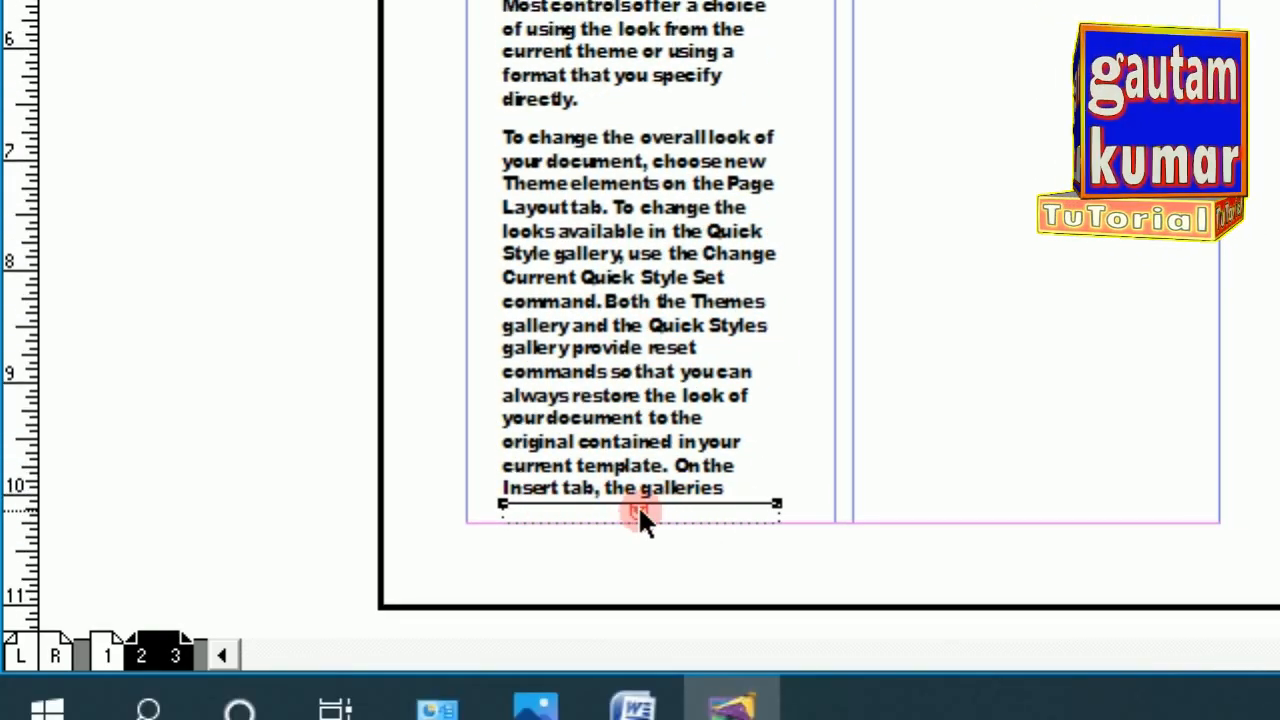
# Raise the text block's lower edge above the bottom margin and autoflow the remaining text from the second column of page 2 onward
pyautogui.moveTo(638, 505); pyautogui.dragTo(640, 460)
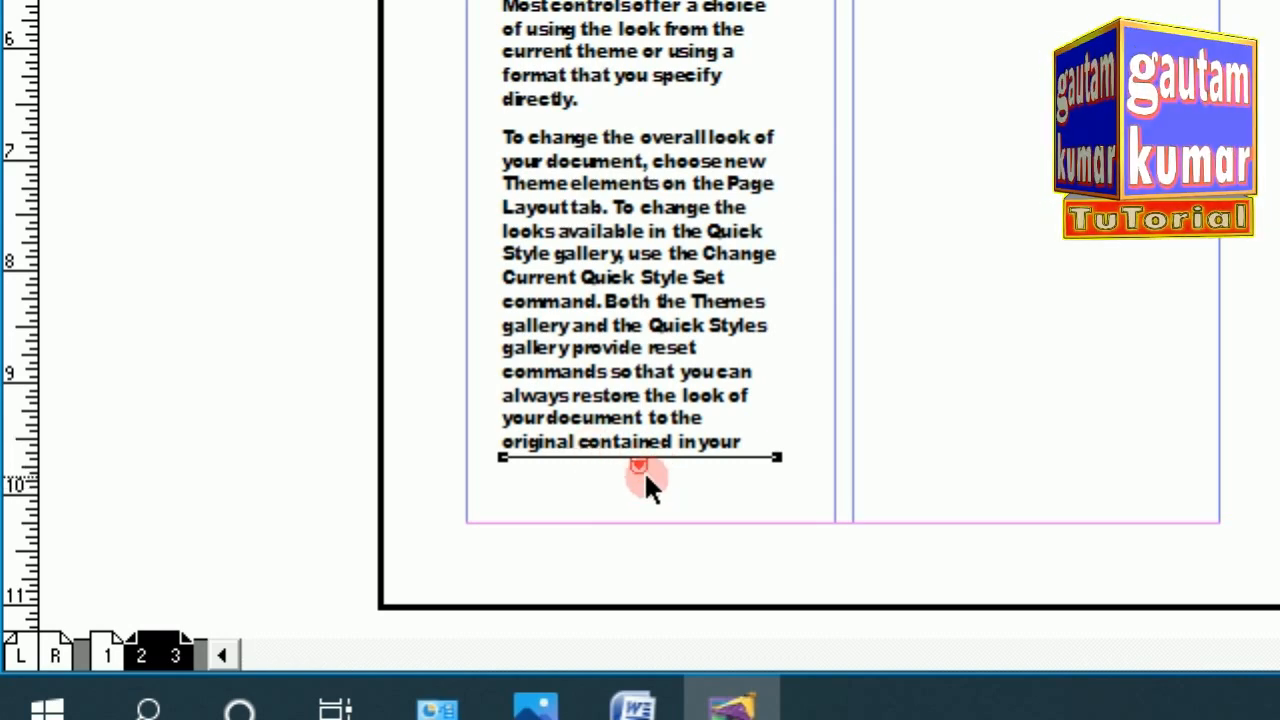
pyautogui.scroll(10, 940, 190)
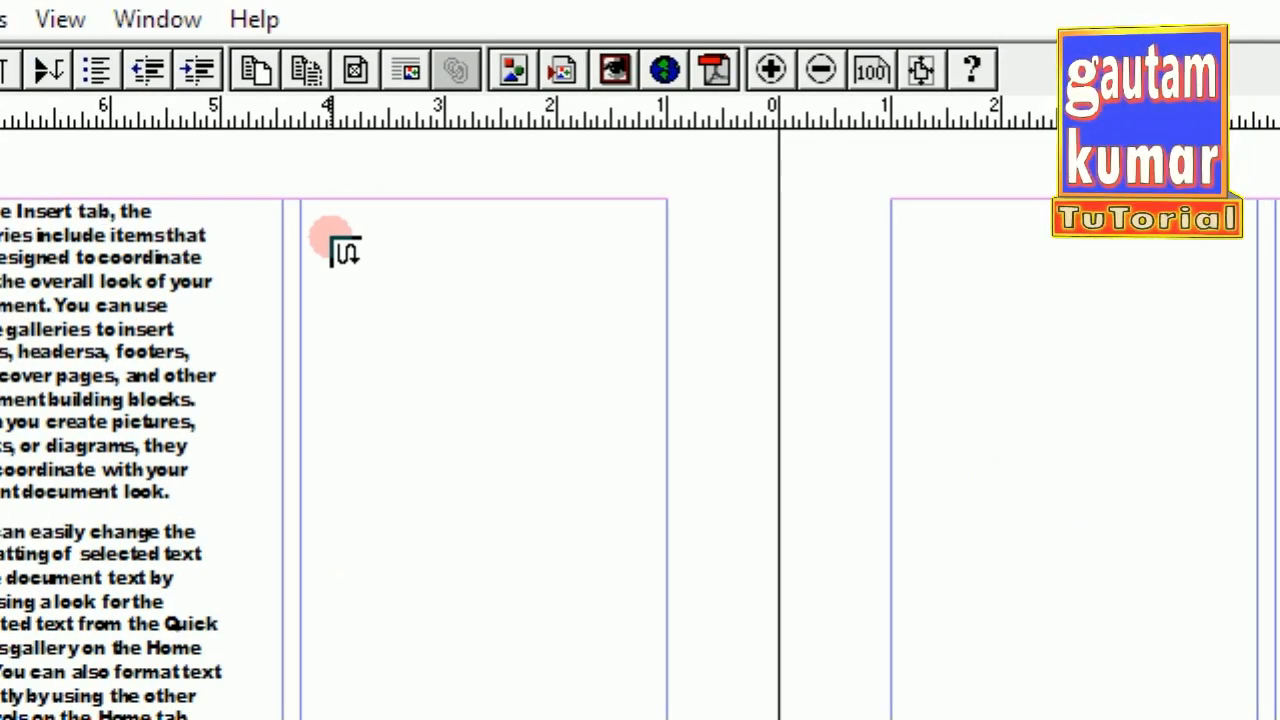
pyautogui.click(335, 243)
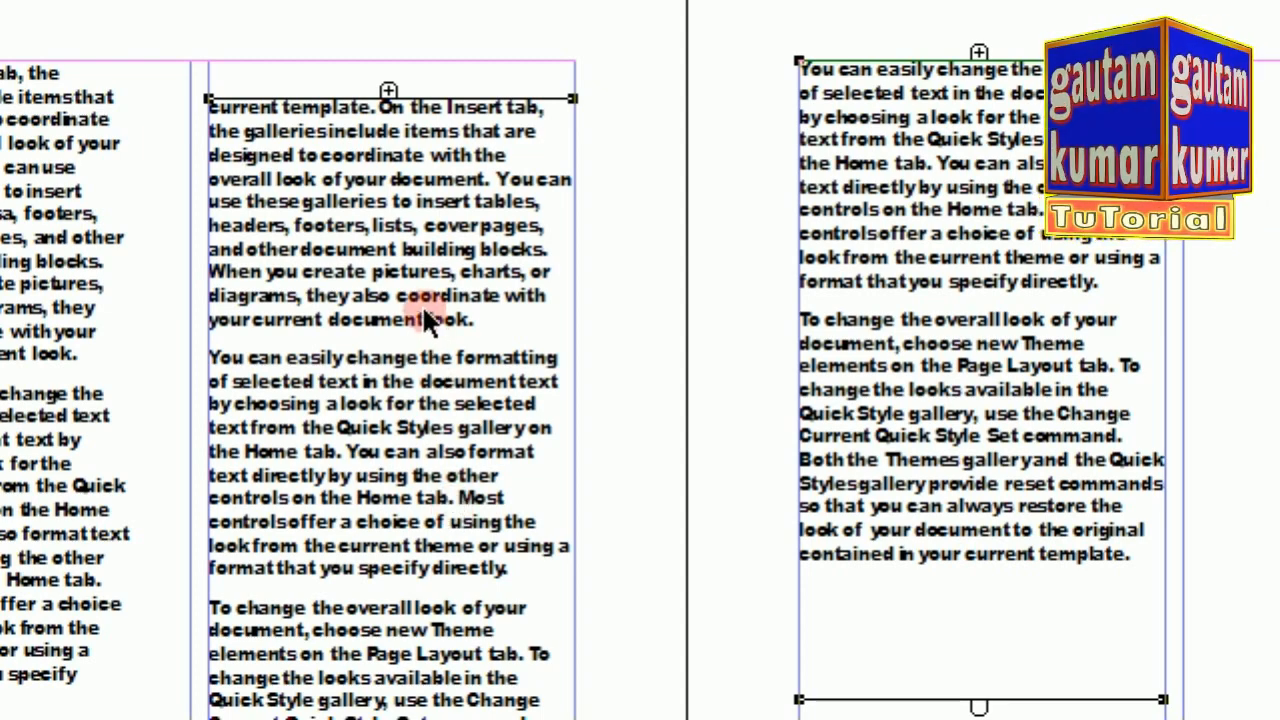
# Delete the flowed text blocks so the columns of pages 2 and 3 are empty
pyautogui.press('Delete')
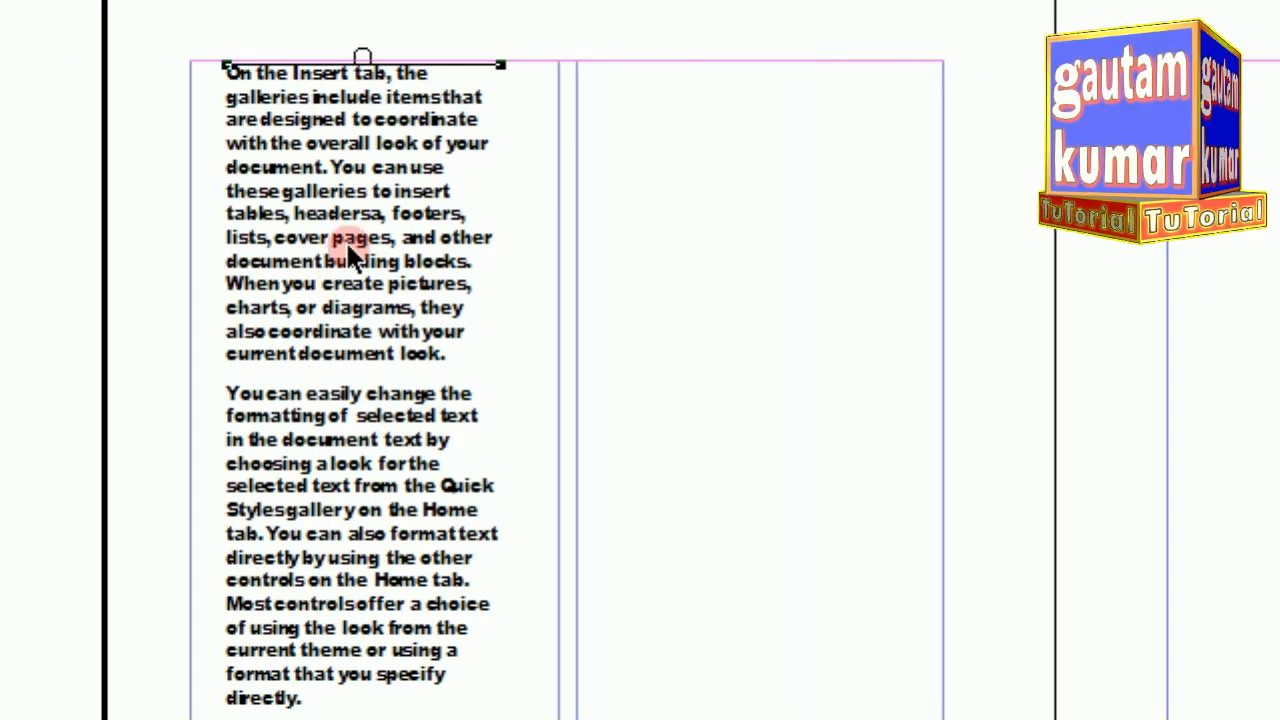
pyautogui.rightClick(258, 242)
pyautogui.click(457, 401)
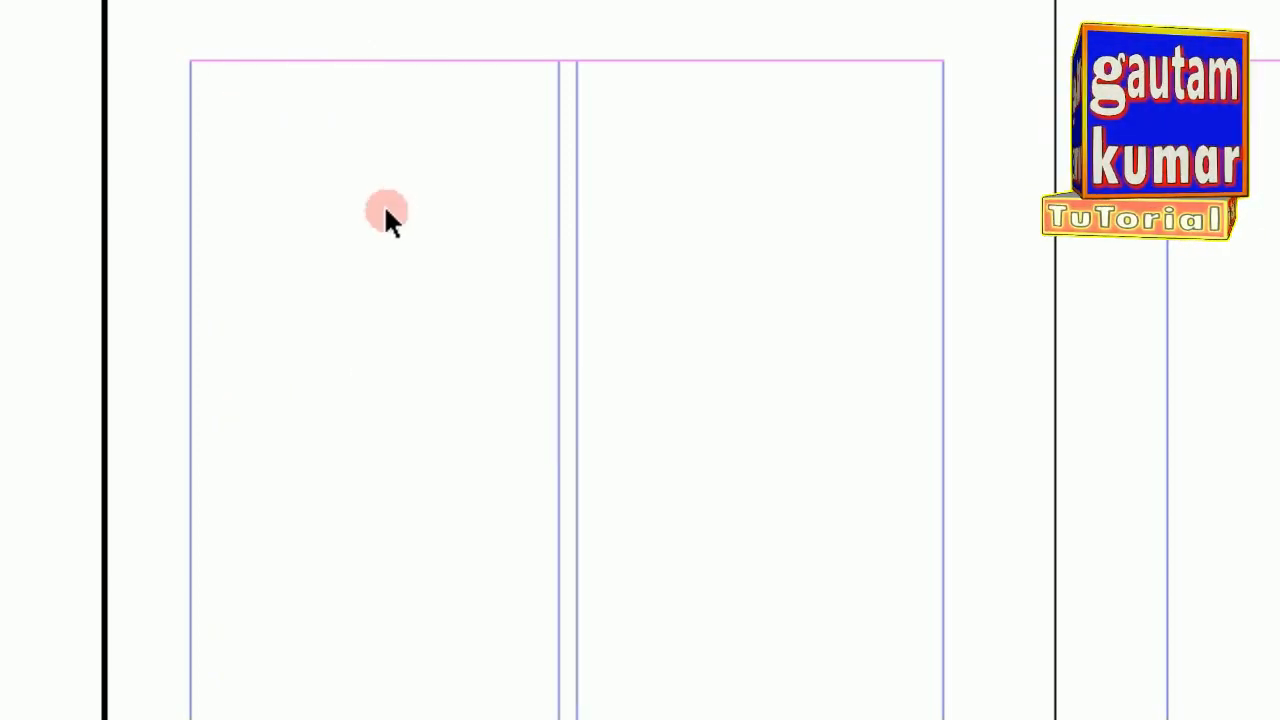
# Turn off the Autoflow layout option
pyautogui.click(92, 436)
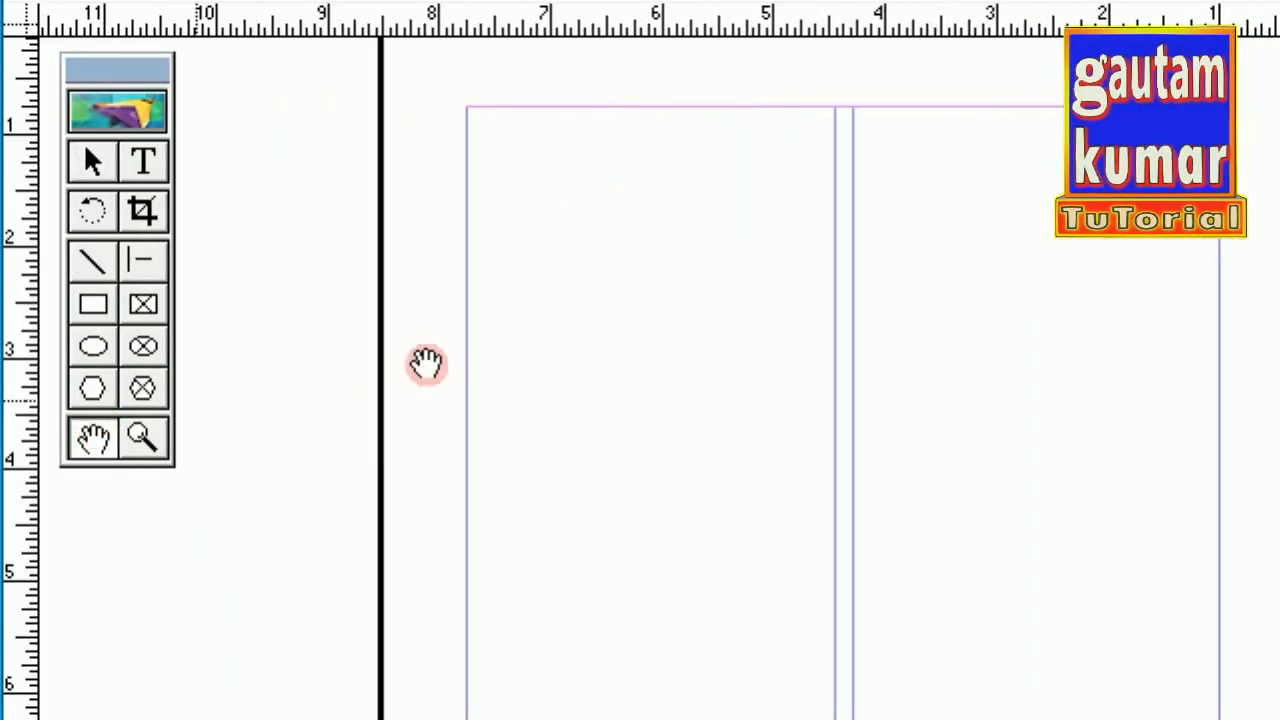
pyautogui.moveTo(767, 297); pyautogui.dragTo(730, 287)
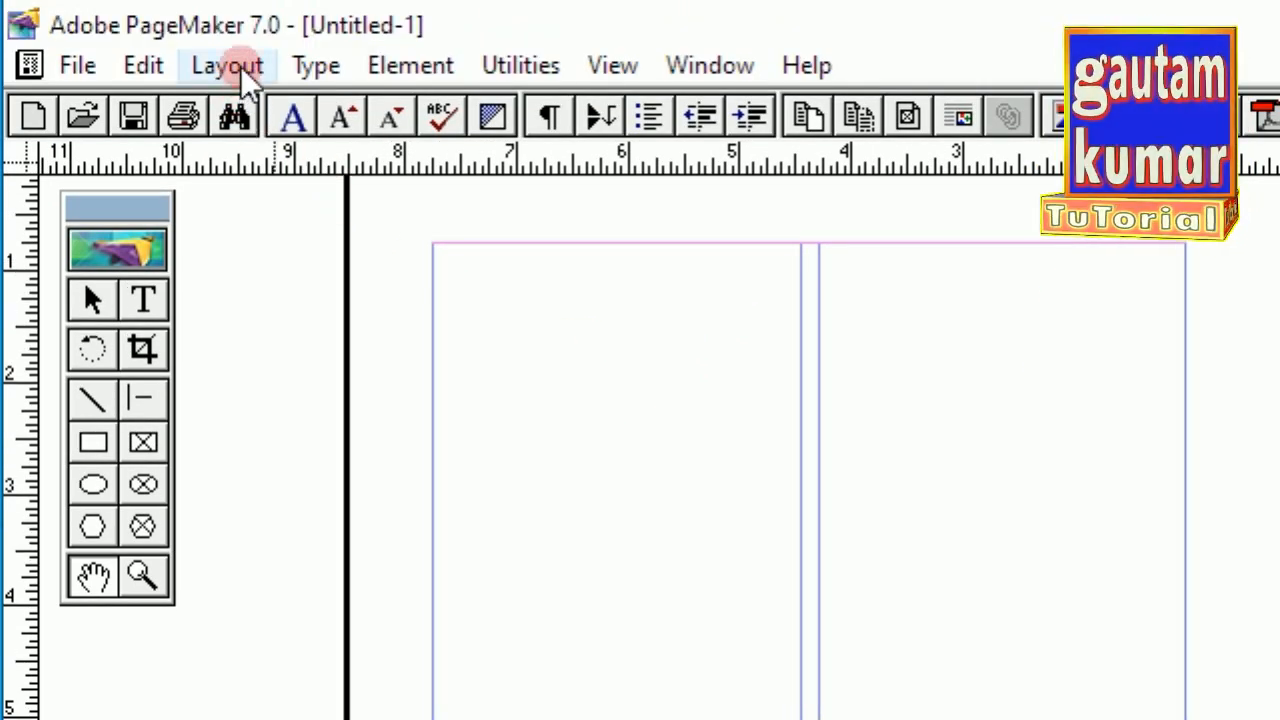
pyautogui.click(241, 72)
pyautogui.click(205, 506)
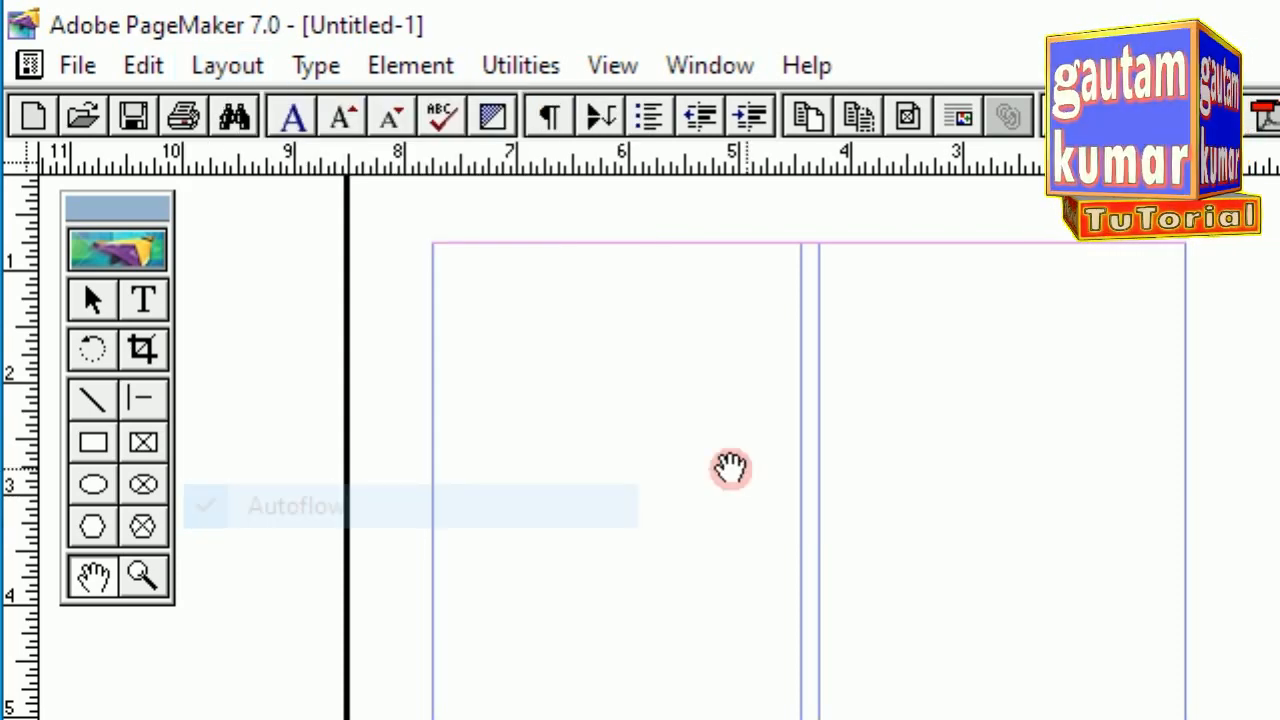
pyautogui.moveTo(586, 443); pyautogui.dragTo(594, 423)
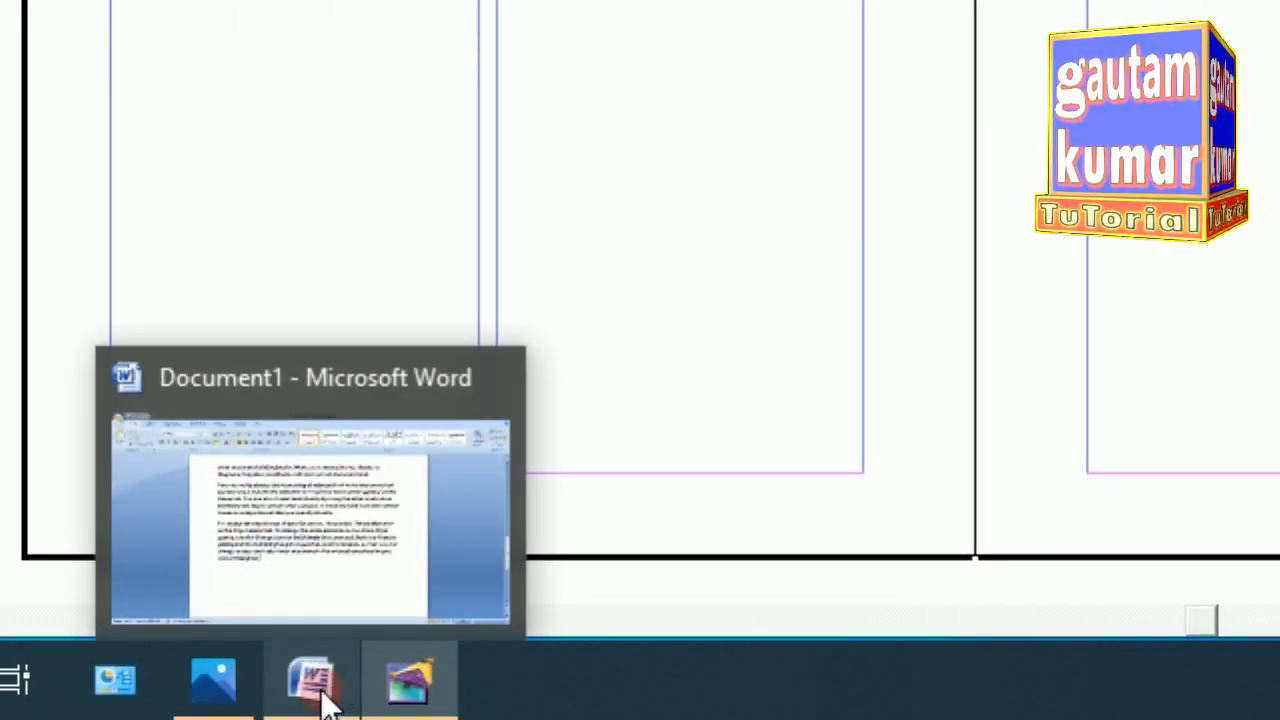
# Switch to the Word document, select its entire text and copy it
pyautogui.click(323, 680)
pyautogui.scroll(9, 700, 250)
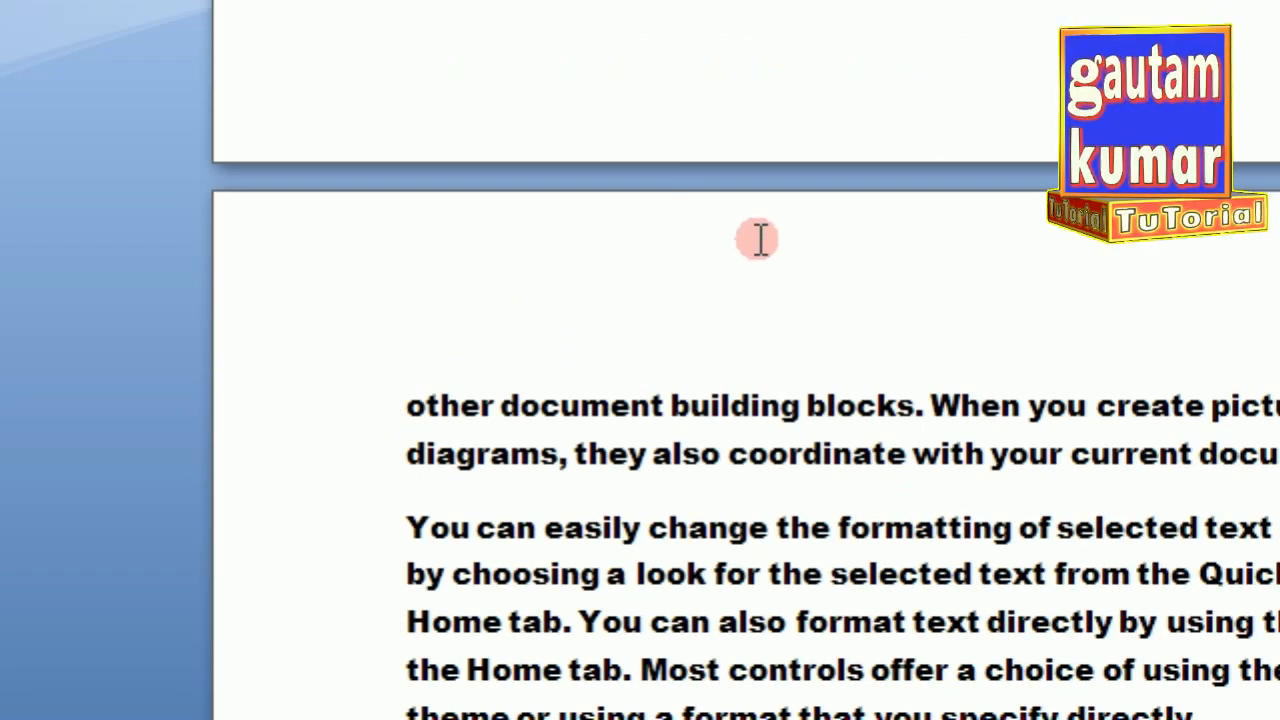
pyautogui.scroll(4, 760, 185)
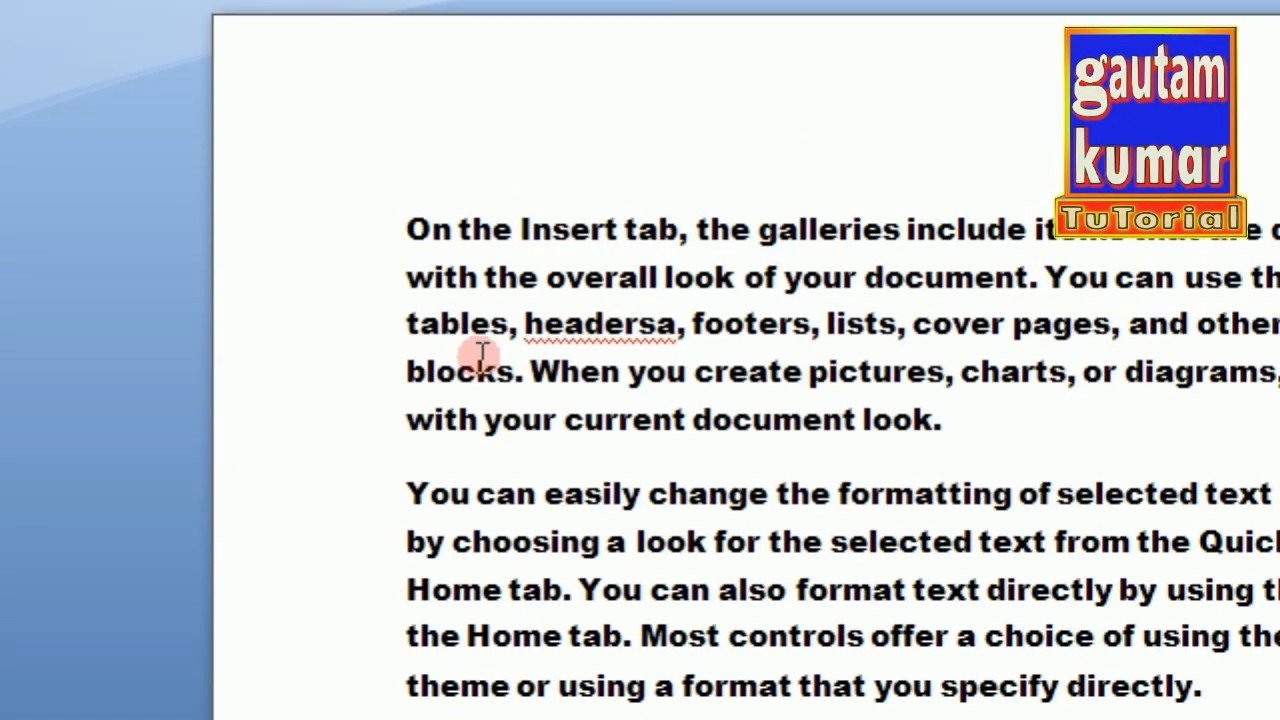
pyautogui.hotkey('ctrl', 'a')
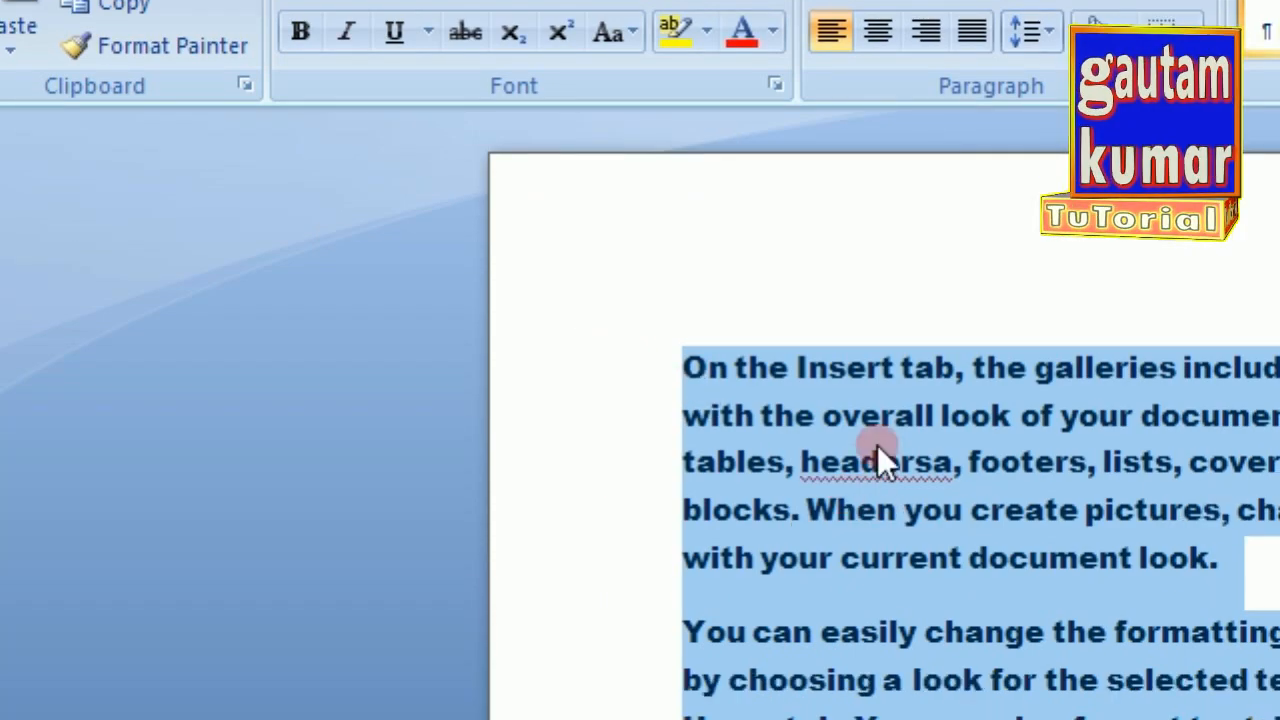
pyautogui.rightClick(877, 445)
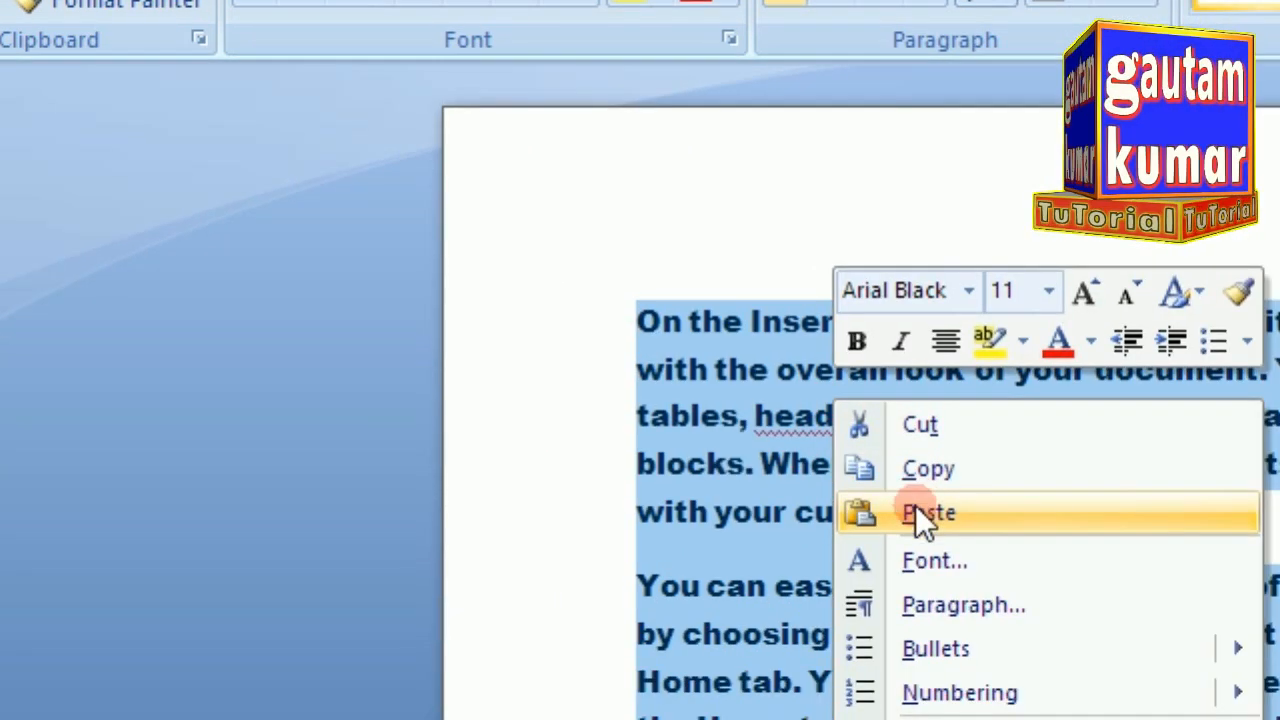
pyautogui.click(975, 517)
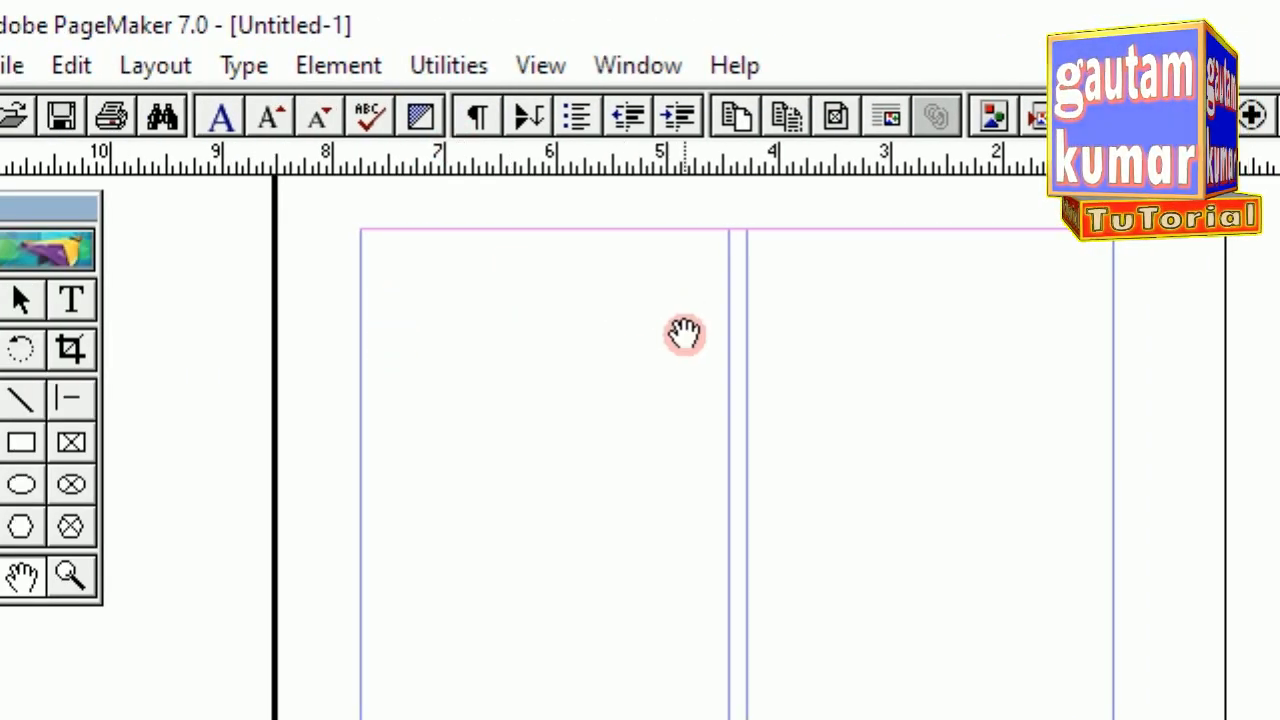
# Return to PageMaker, choose the Text tool and check that the Autoflow layout option is off
pyautogui.click(70, 299)
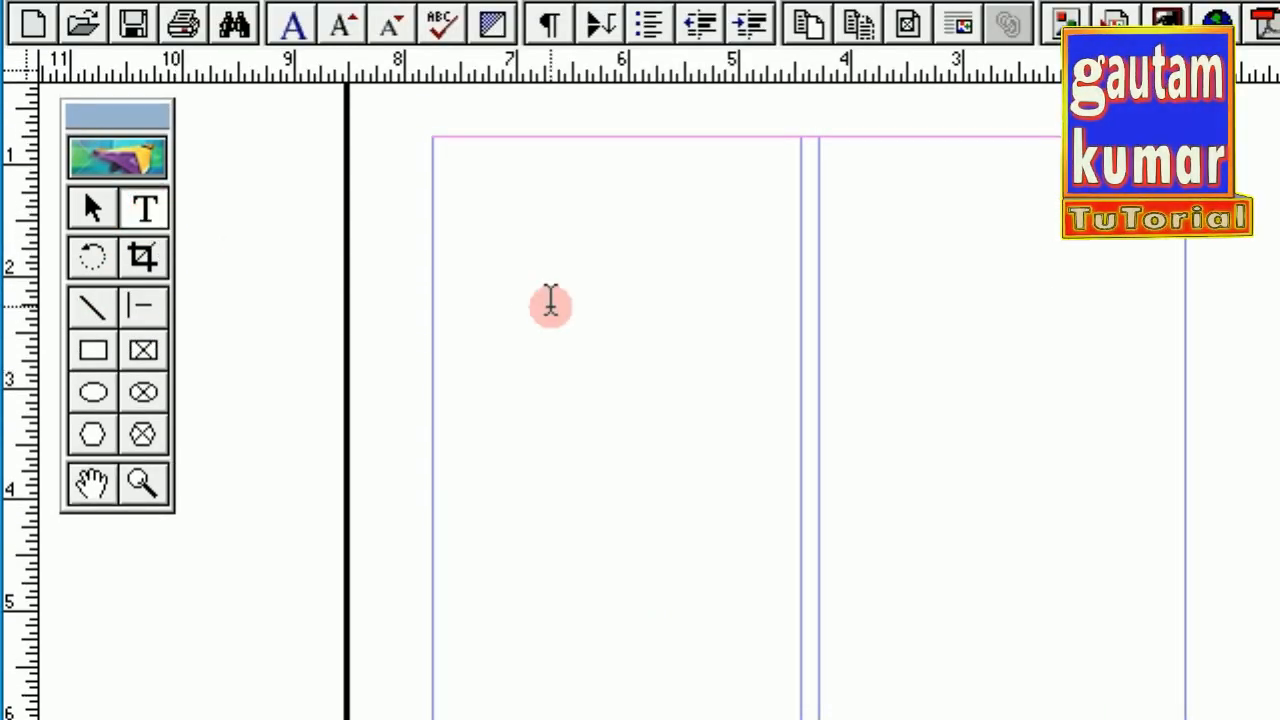
pyautogui.moveTo(452, 270); pyautogui.dragTo(760, 523)
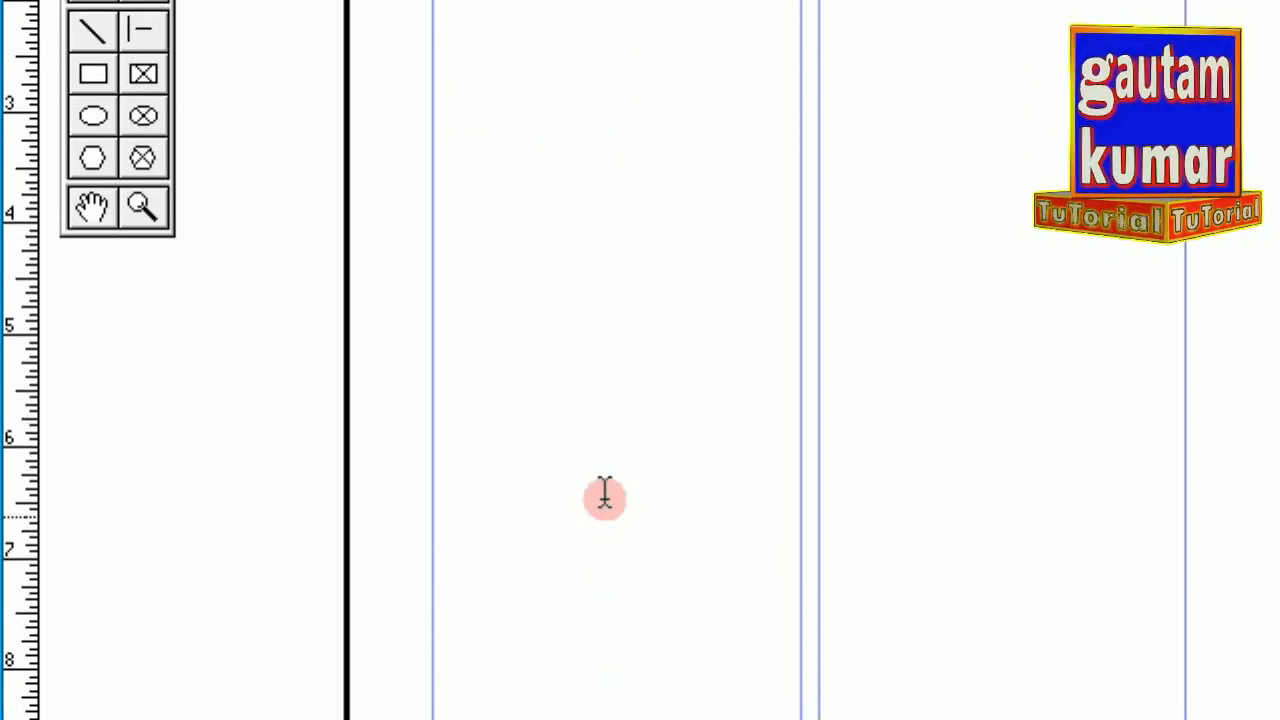
pyautogui.click(232, 65)
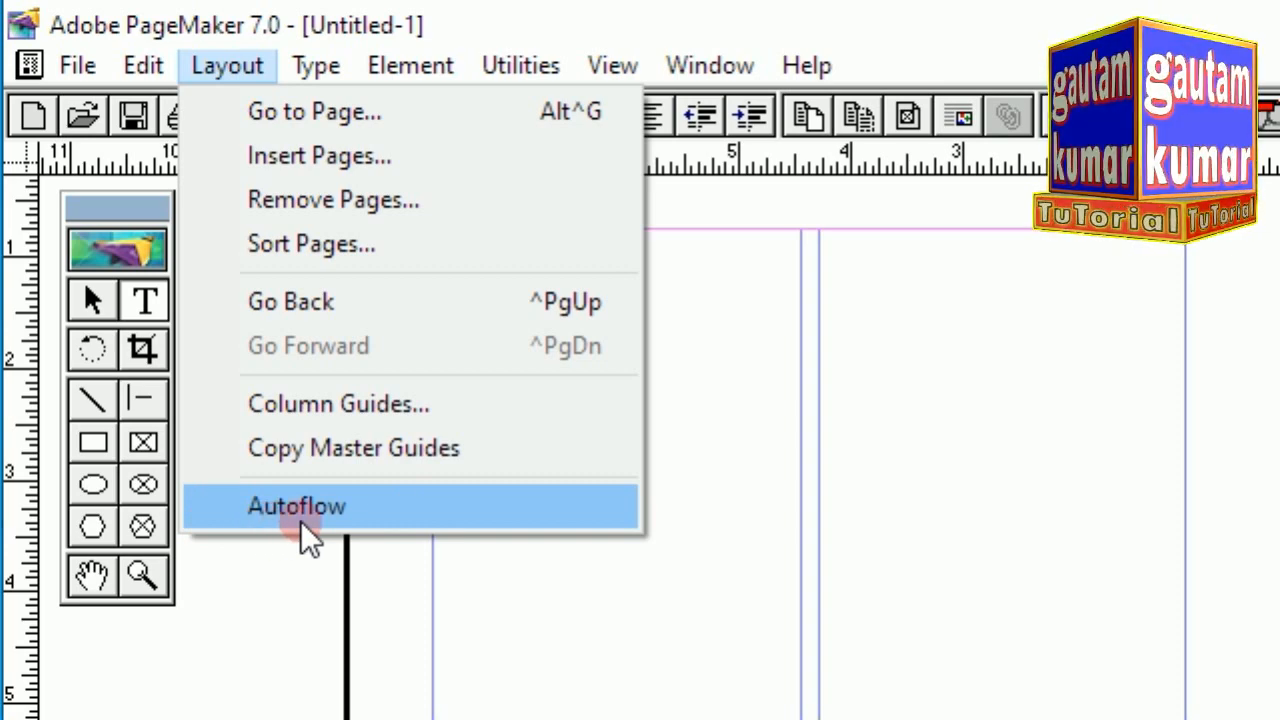
pyautogui.click(669, 199)
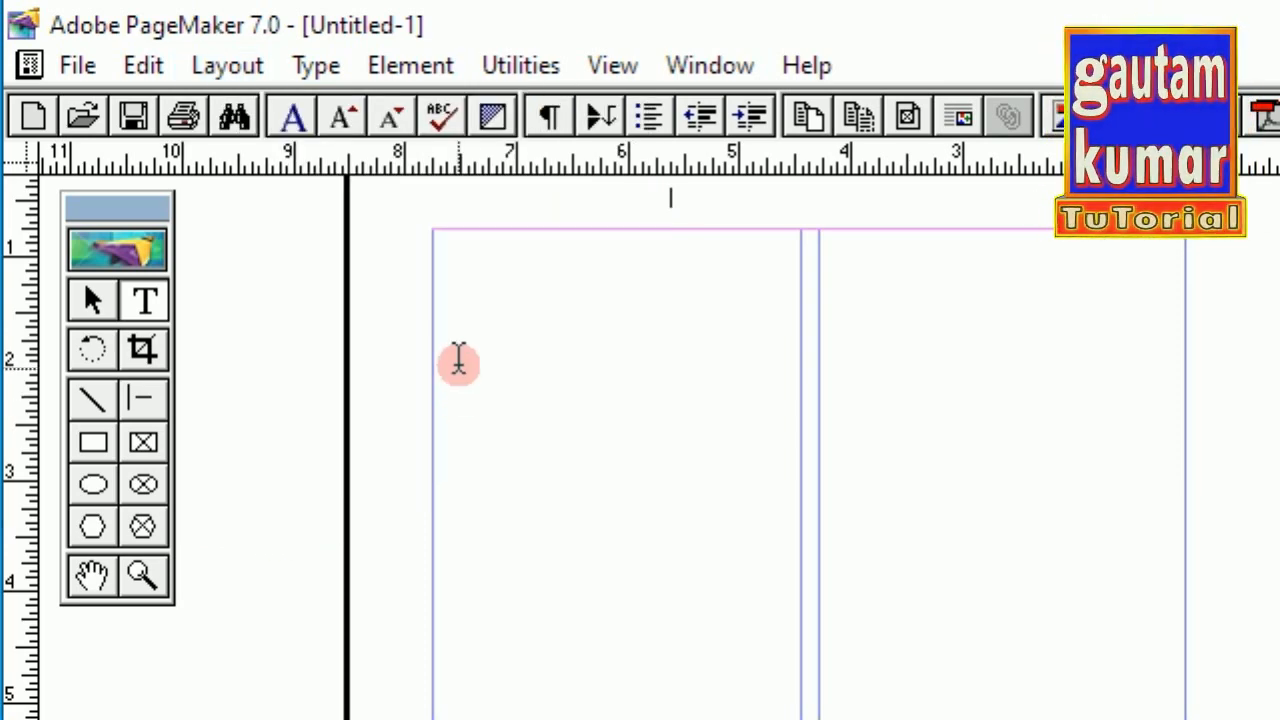
# Mark out a text area in the first column of page 2 and paste the copied Word text there
pyautogui.moveTo(462, 316); pyautogui.dragTo(749, 719)
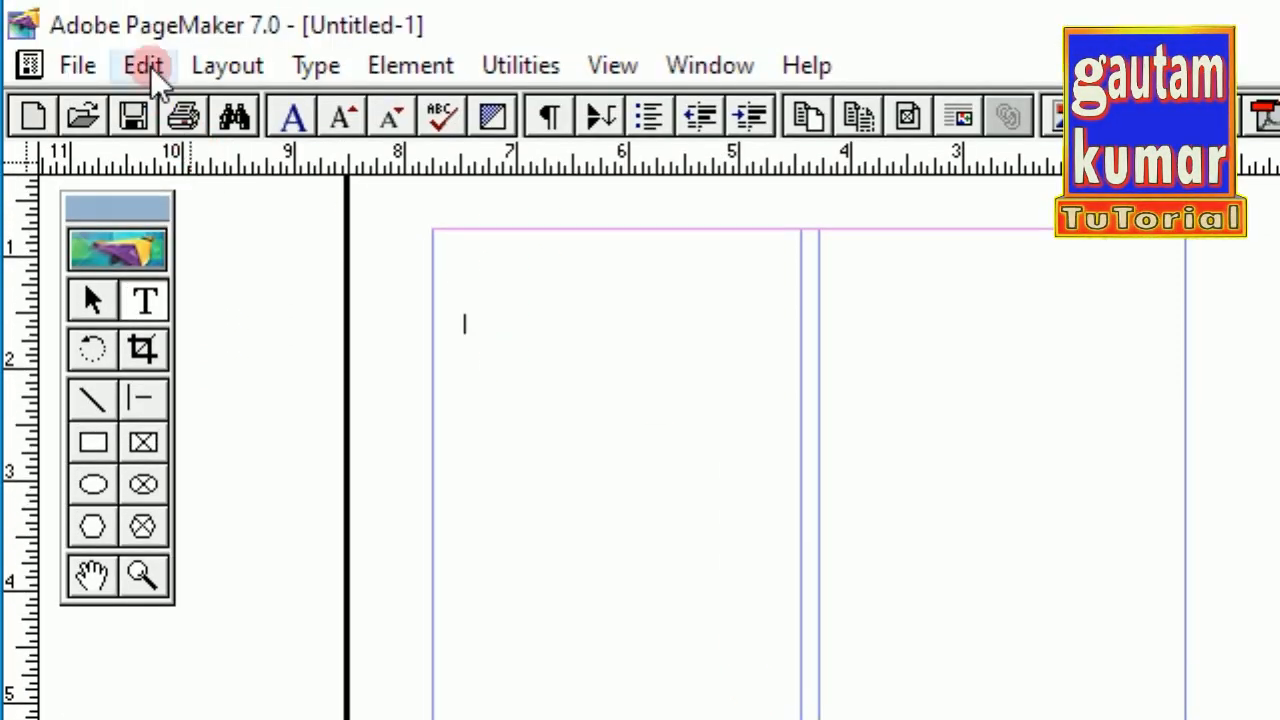
pyautogui.click(150, 66)
pyautogui.click(206, 256)
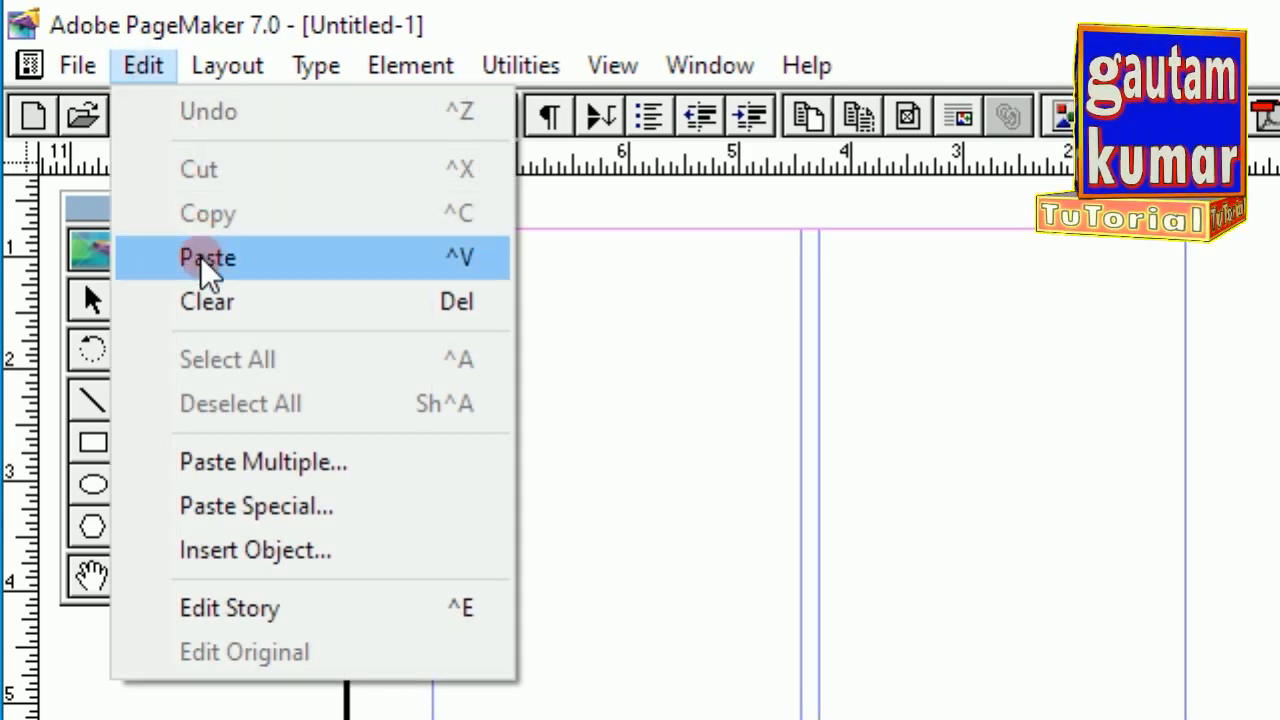
pyautogui.click(670, 402)
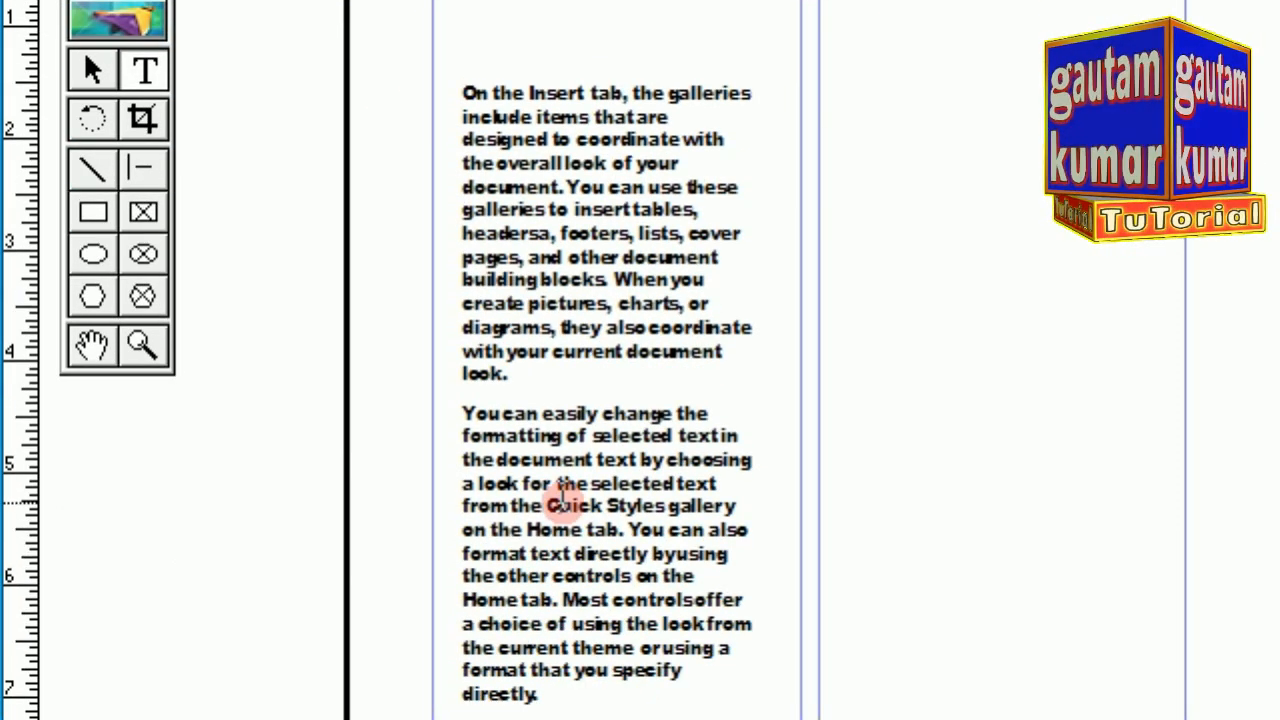
# Move the pasted text block higher in the first column and raise its lower edge above the bottom margin
pyautogui.click(93, 115)
pyautogui.click(578, 375)
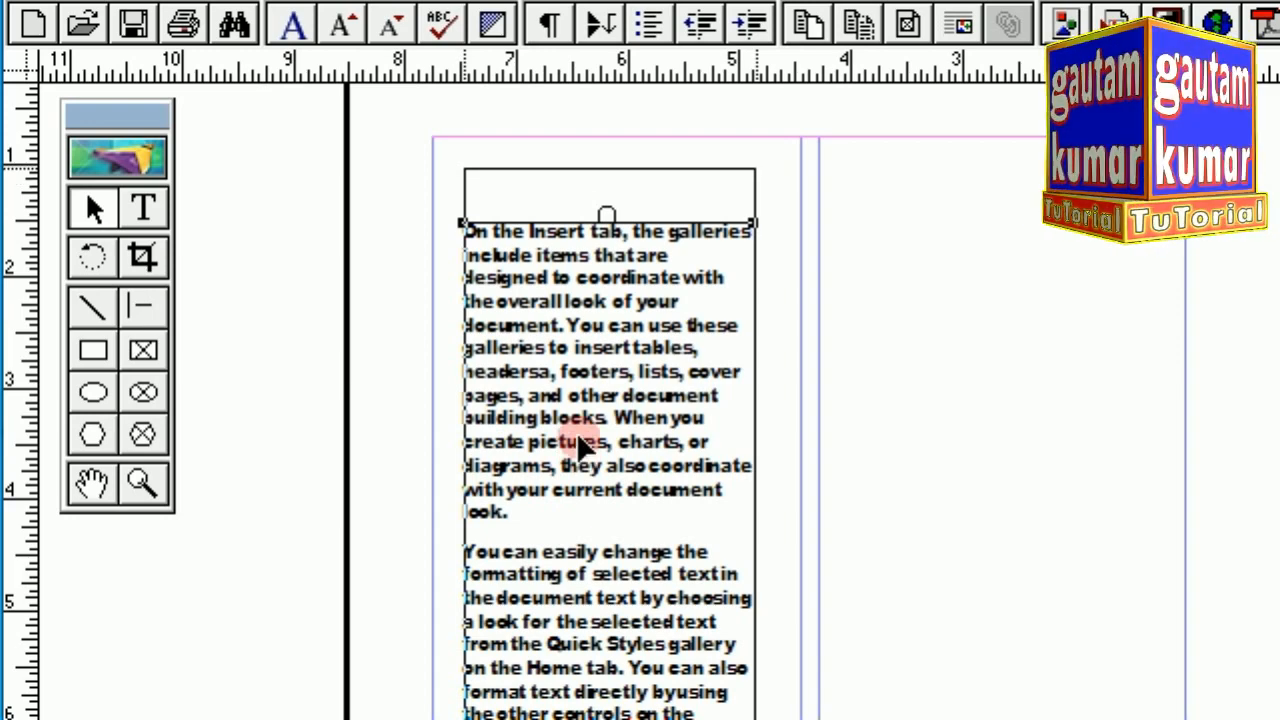
pyautogui.moveTo(578, 436); pyautogui.dragTo(579, 431)
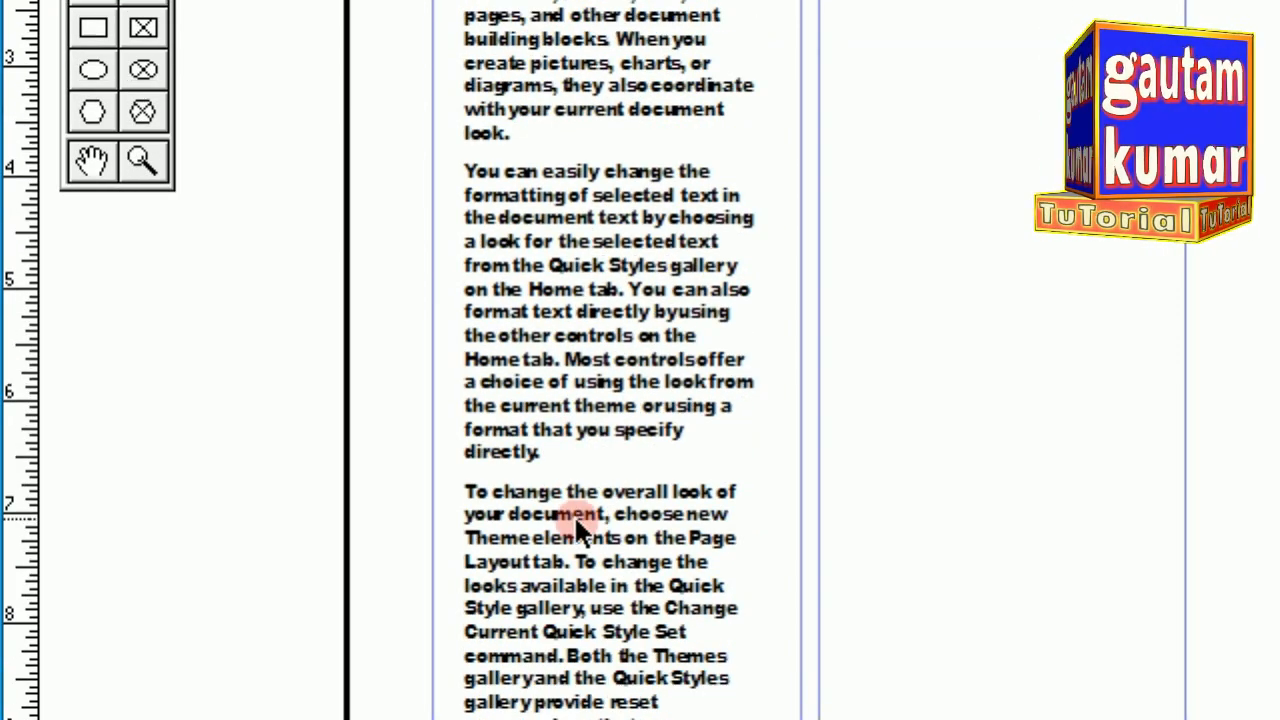
pyautogui.moveTo(610, 507); pyautogui.dragTo(608, 440)
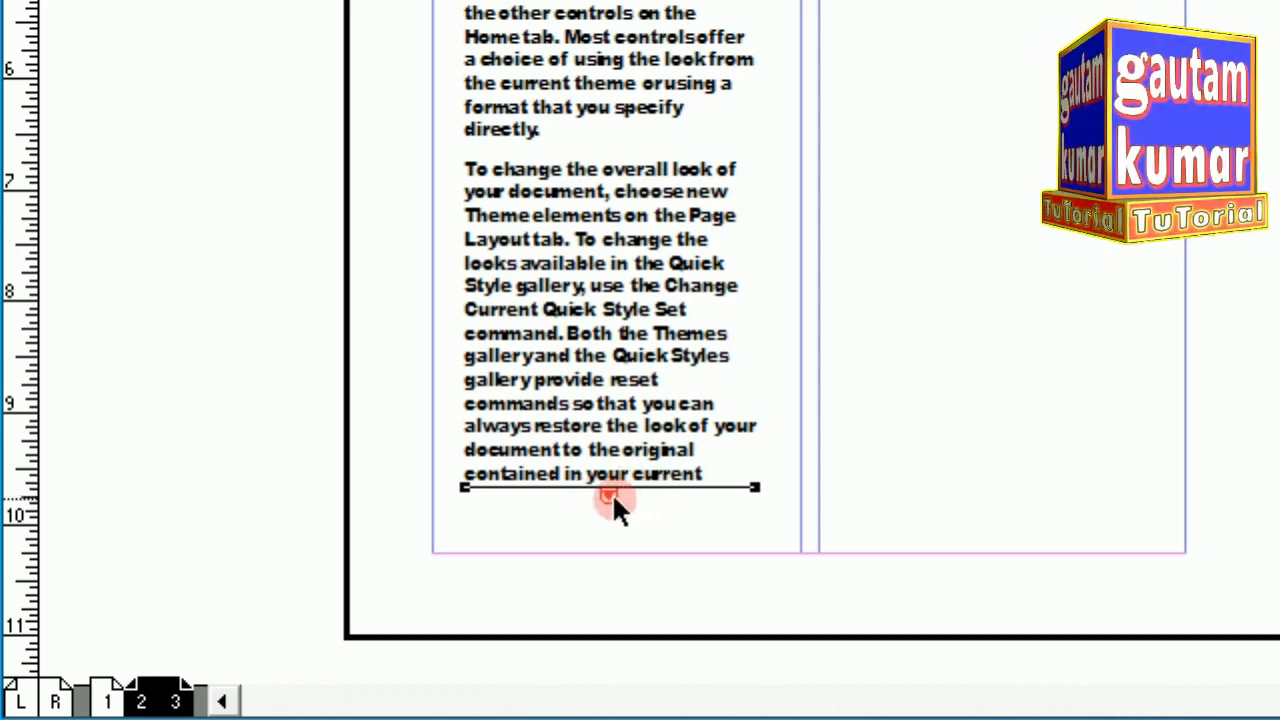
# Flow the leftover text manually into the second column of page 2 and shorten that block above the bottom margin
pyautogui.click(609, 488)
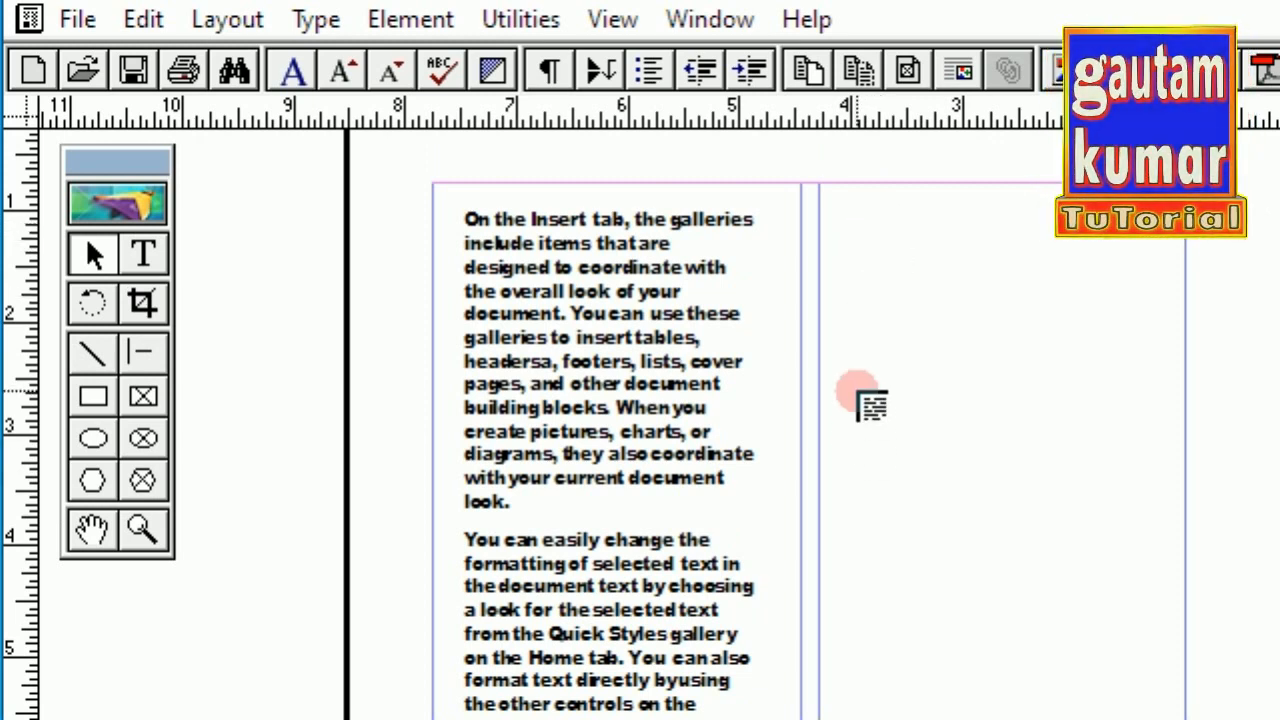
pyautogui.click(868, 395)
pyautogui.moveTo(944, 501); pyautogui.dragTo(944, 396)
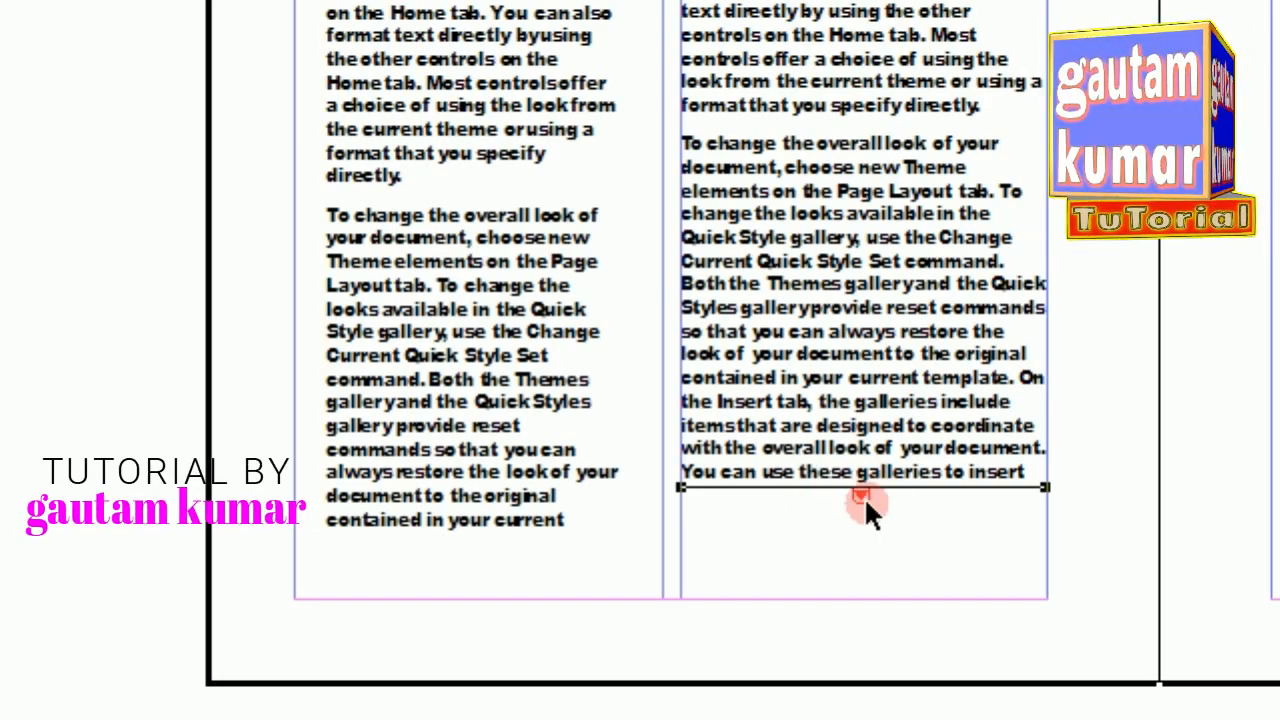
# Flow the rest of the text manually into the first column of page 3 and reposition the blocks on pages 2 and 3
pyautogui.click(861, 494)
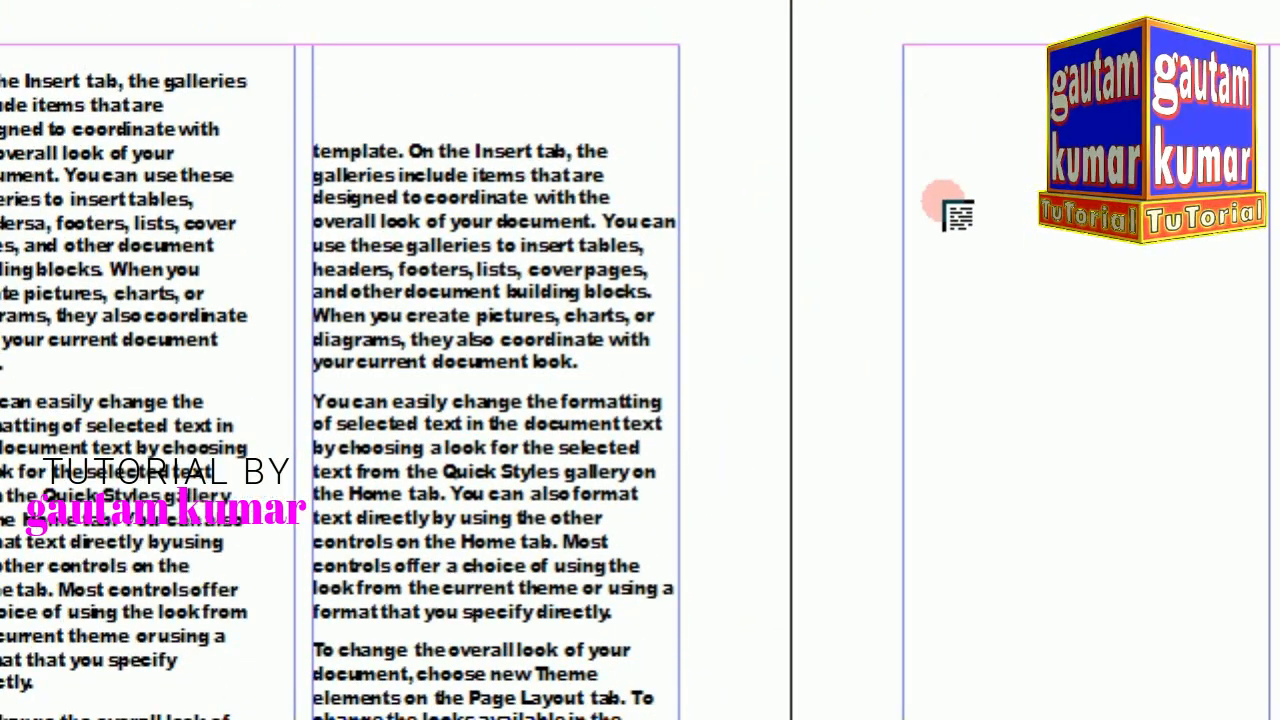
pyautogui.click(944, 197)
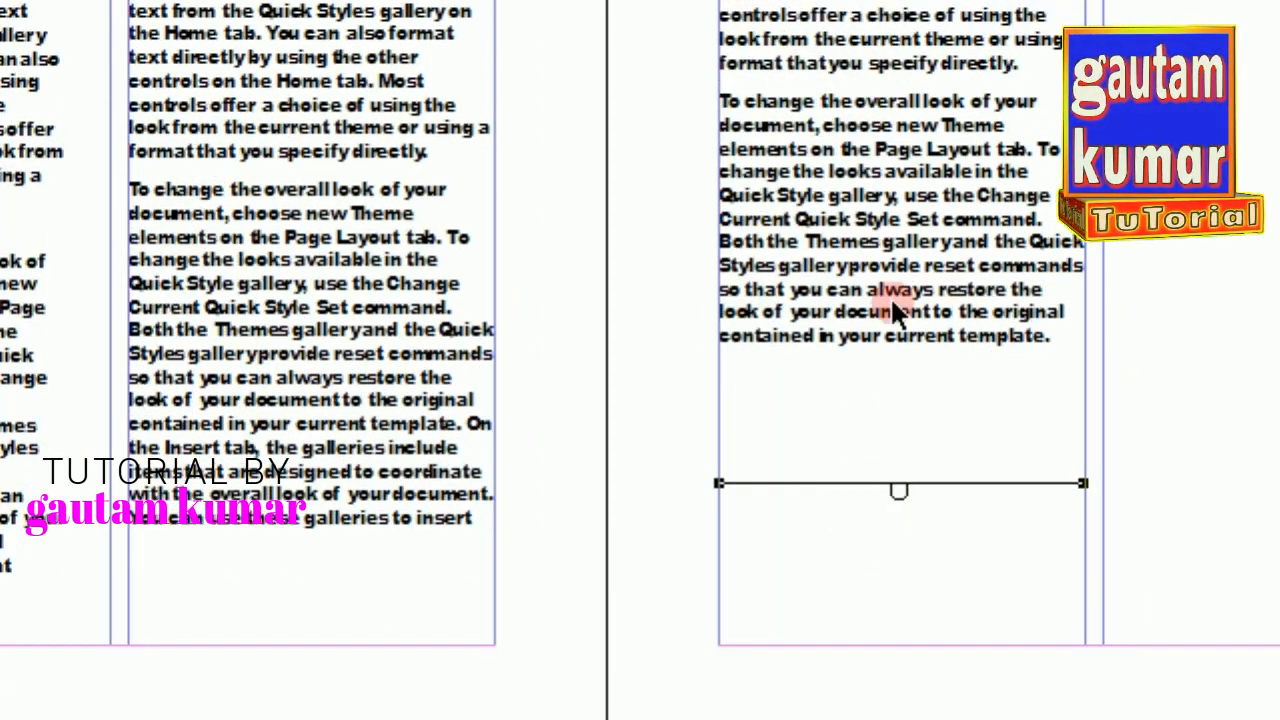
pyautogui.moveTo(872, 195); pyautogui.dragTo(890, 179)
pyautogui.moveTo(267, 45); pyautogui.dragTo(277, 6)
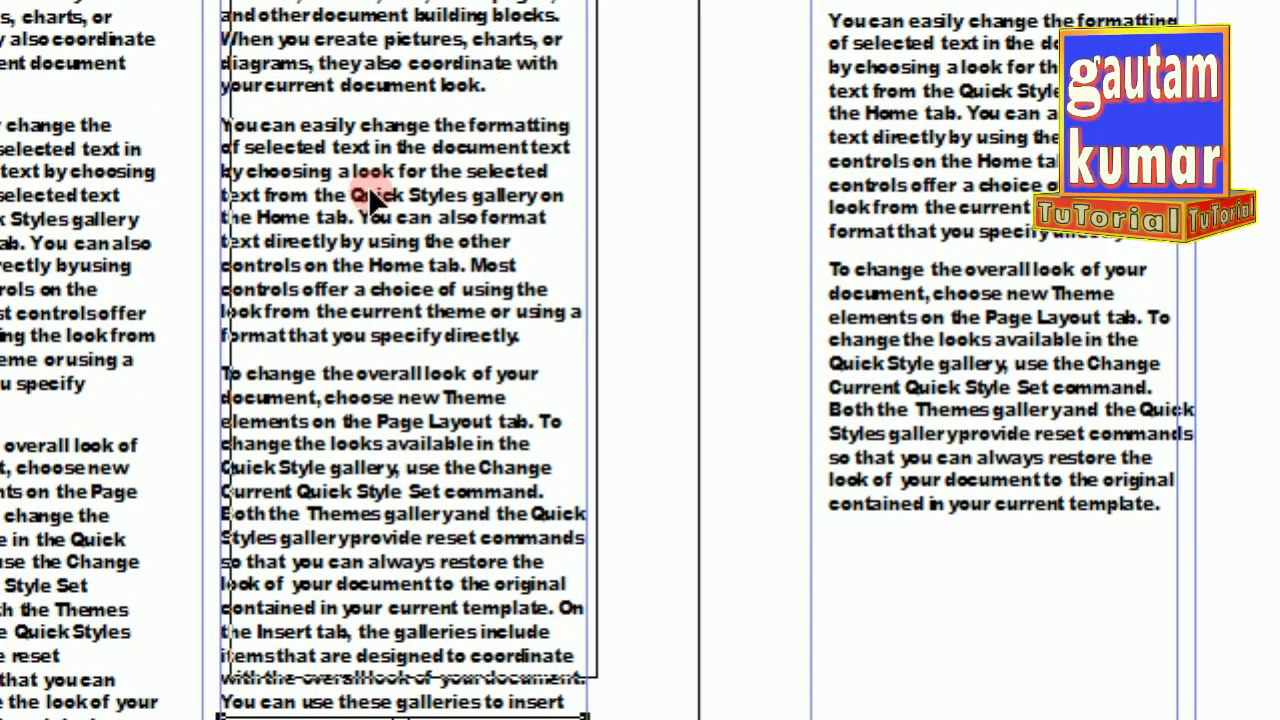
# Adjust the positions of the text blocks in page 2's second column and page 3's first column
pyautogui.moveTo(369, 189); pyautogui.dragTo(369, 189)
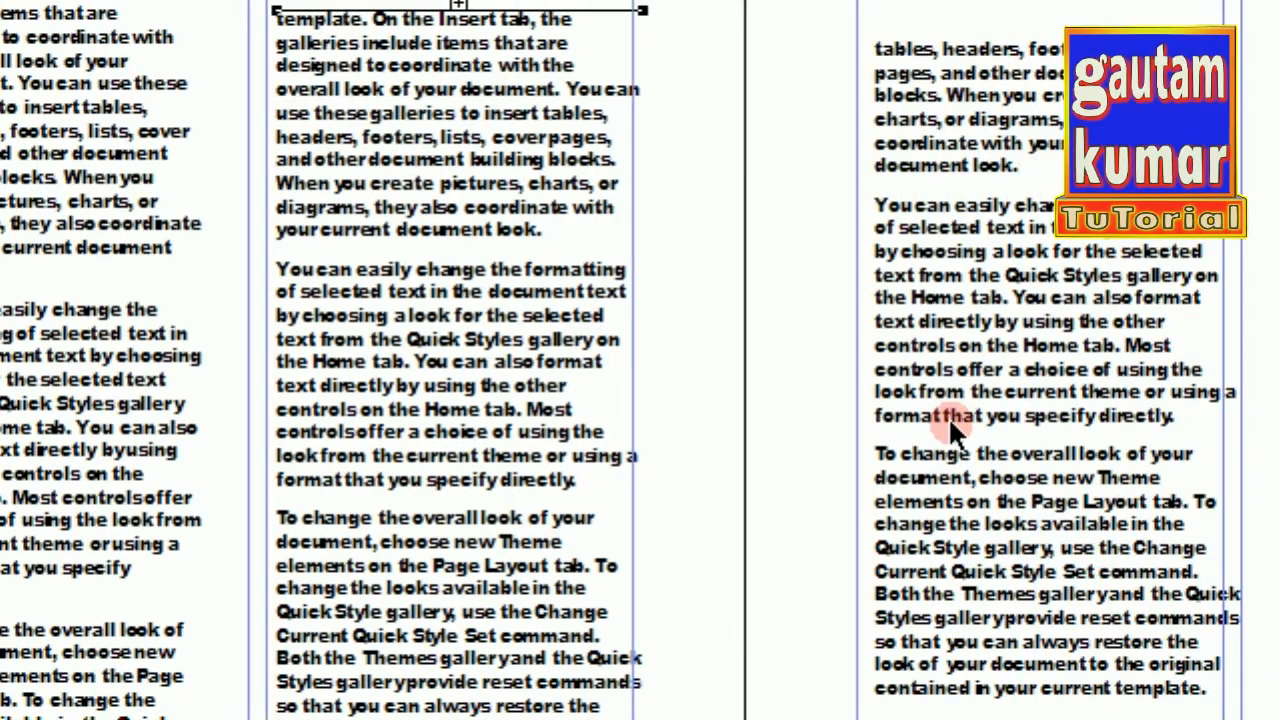
pyautogui.click(1226, 350)
pyautogui.moveTo(953, 397); pyautogui.dragTo(897, 318)
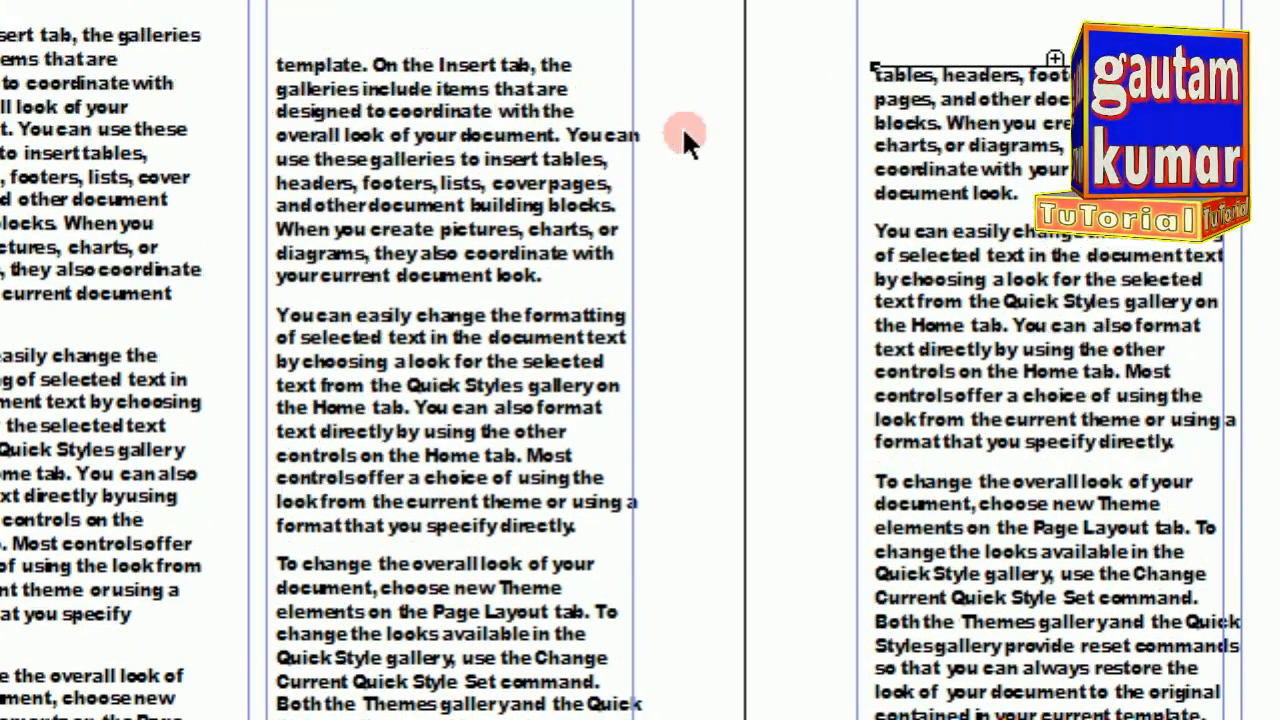
pyautogui.scroll(-1, 944, 520)
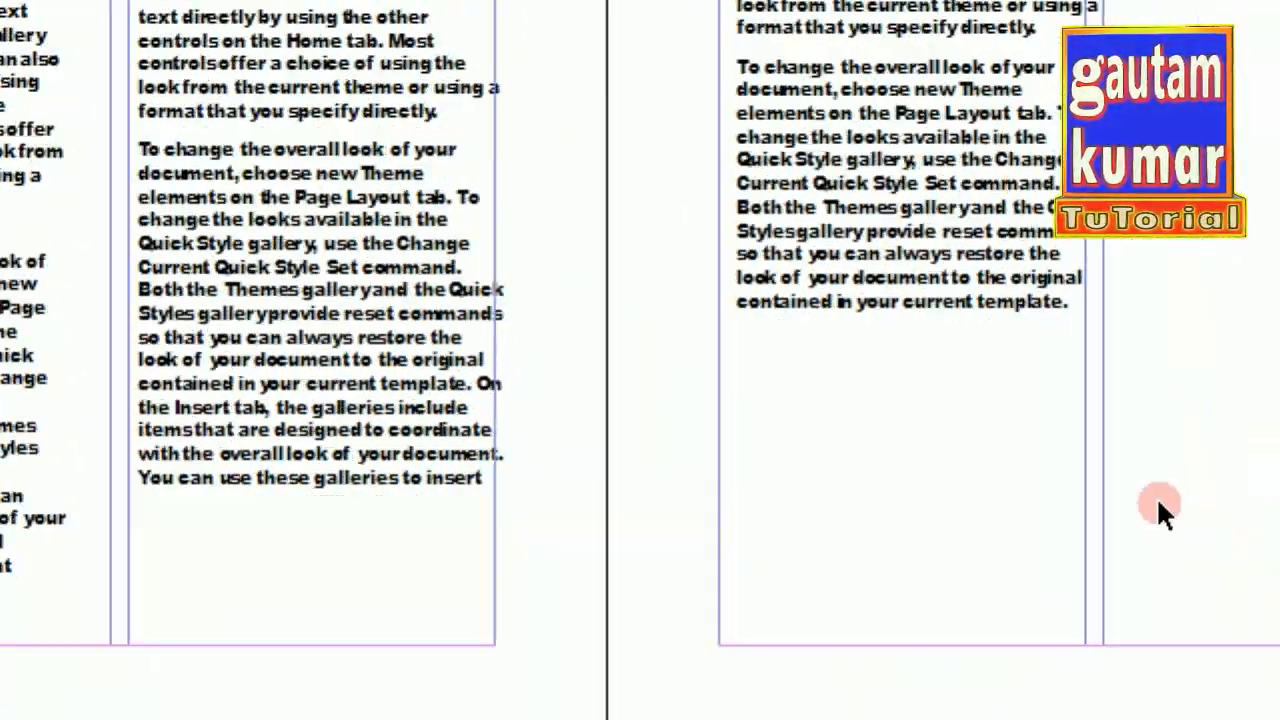
# Clear all the manually flowed text blocks from pages 2 and 3
pyautogui.rightClick(387, 181)
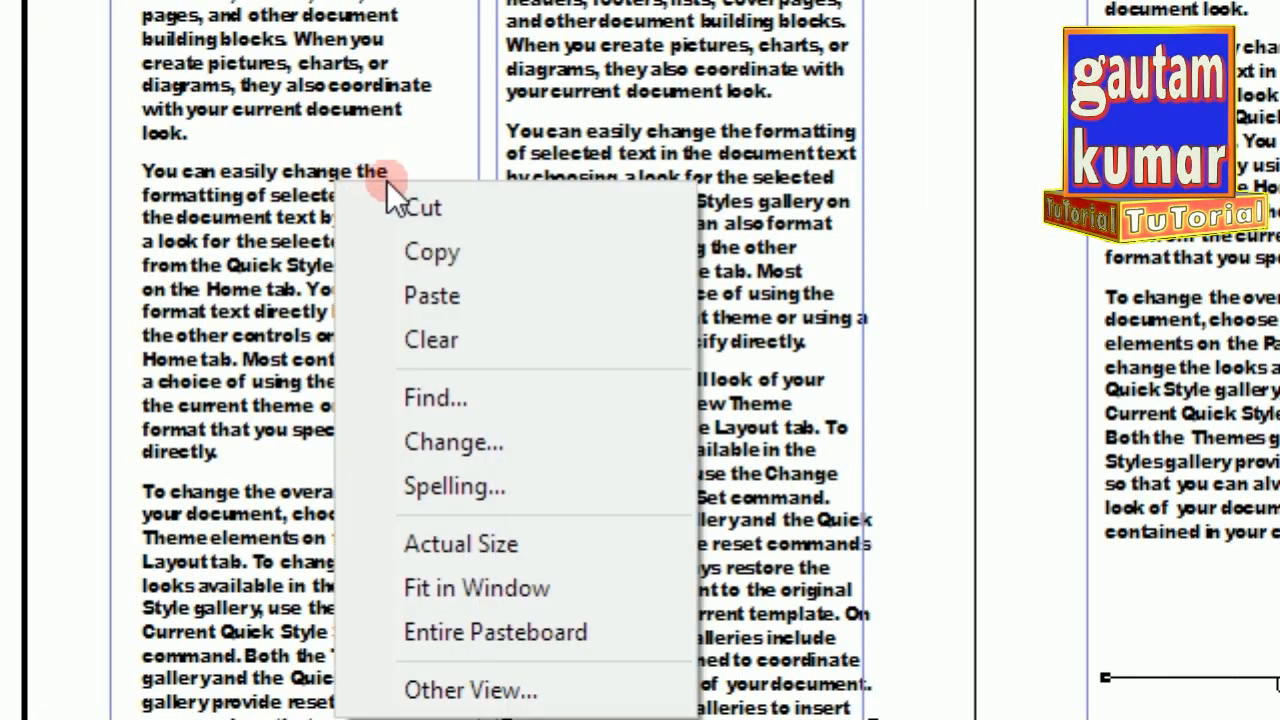
pyautogui.click(420, 340)
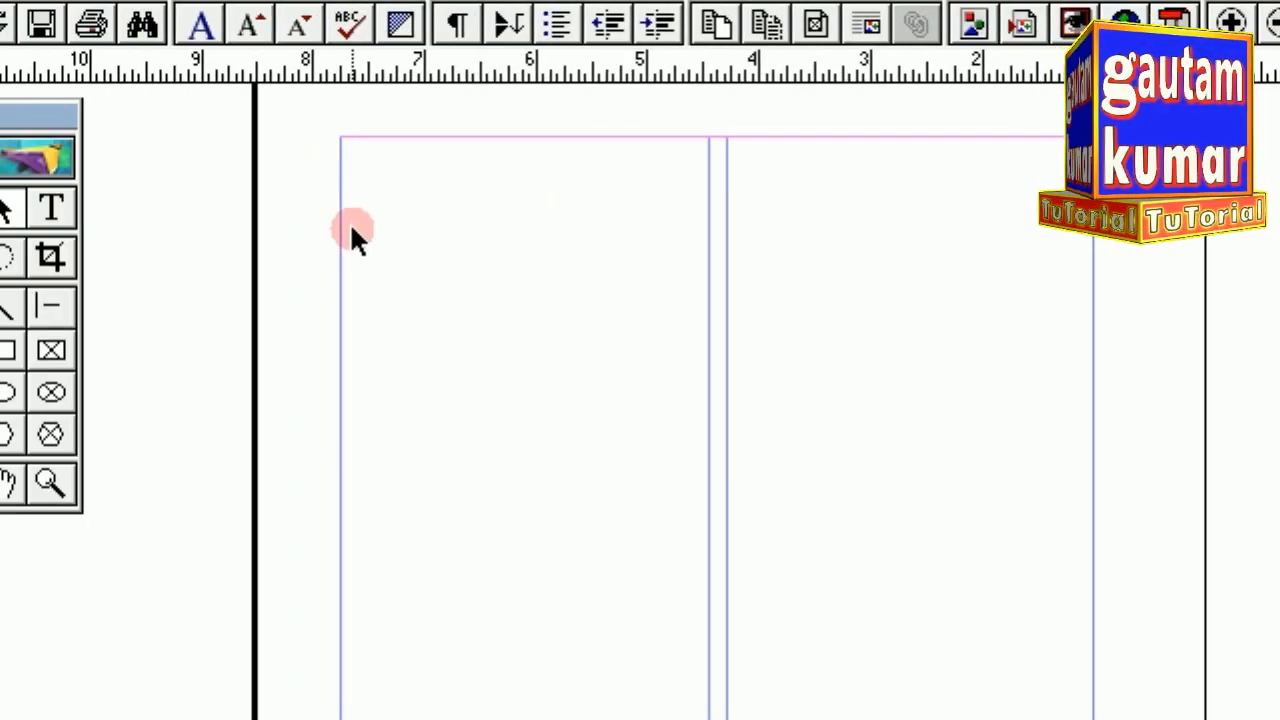
pyautogui.click(232, 66)
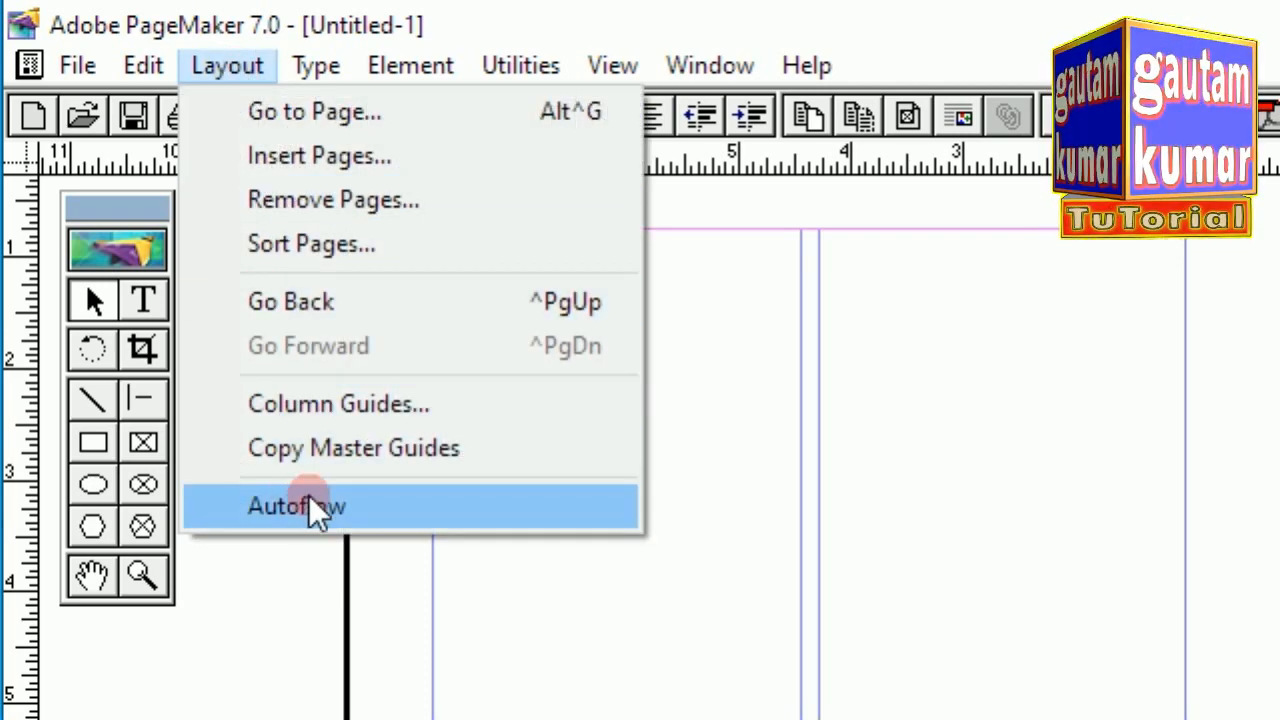
pyautogui.click(708, 369)
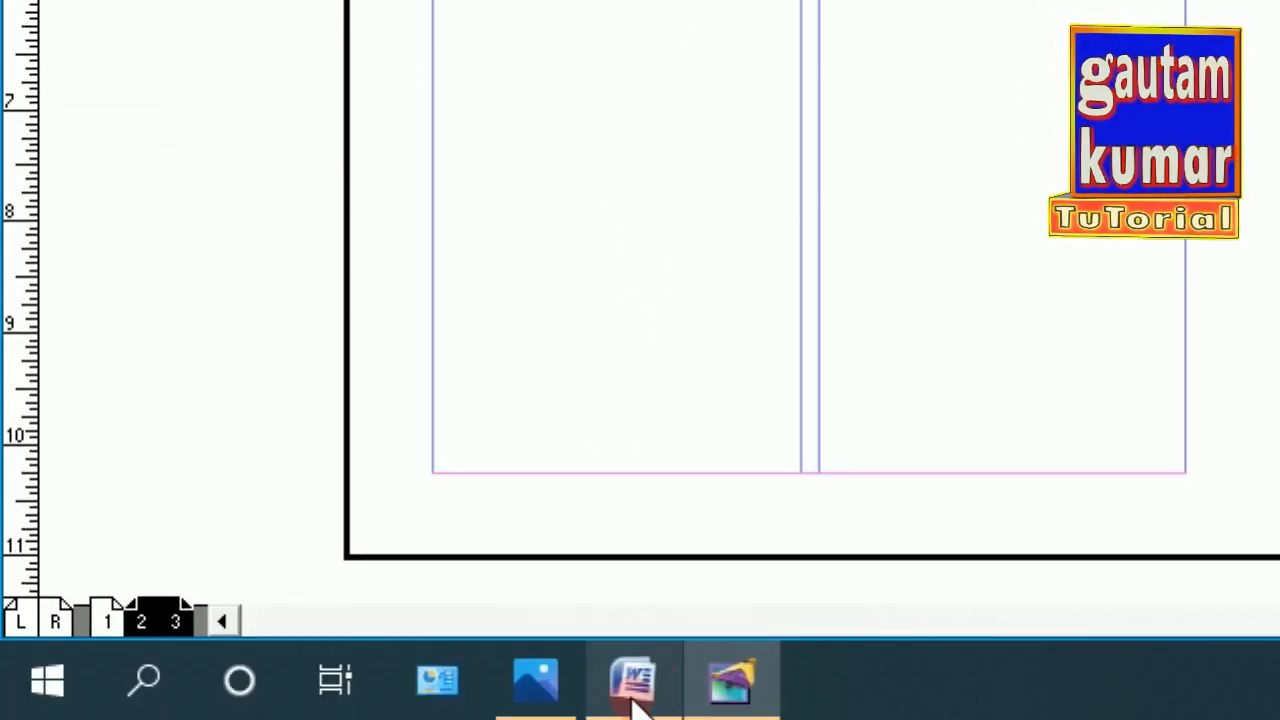
# Switch to Word and copy the selected document text again
pyautogui.click(636, 700)
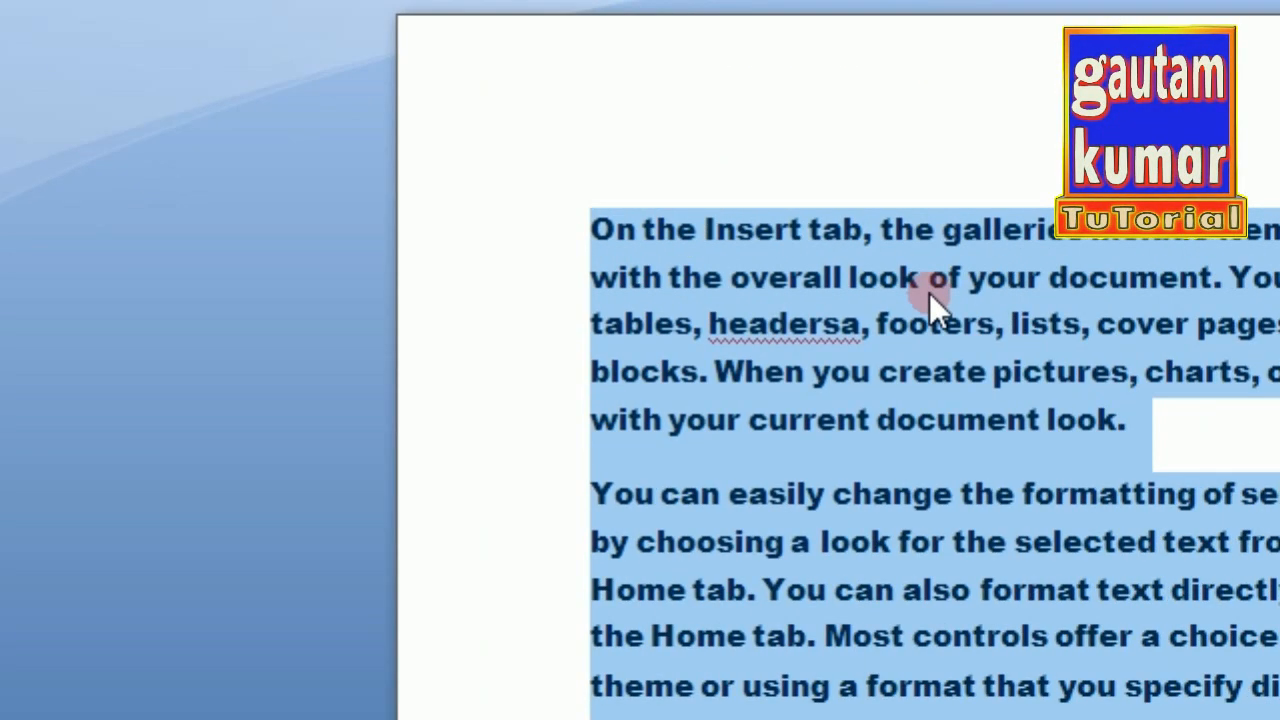
pyautogui.rightClick(757, 299)
pyautogui.click(825, 367)
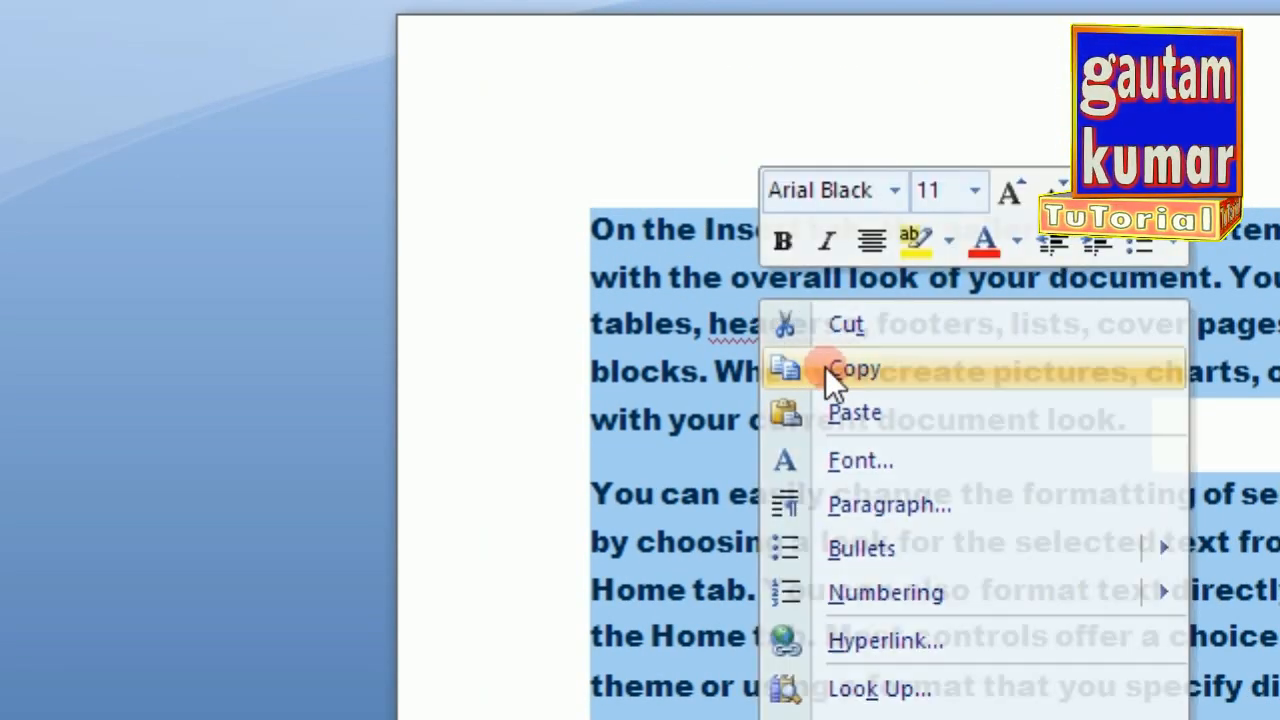
pyautogui.scroll(-10, 890, 510)
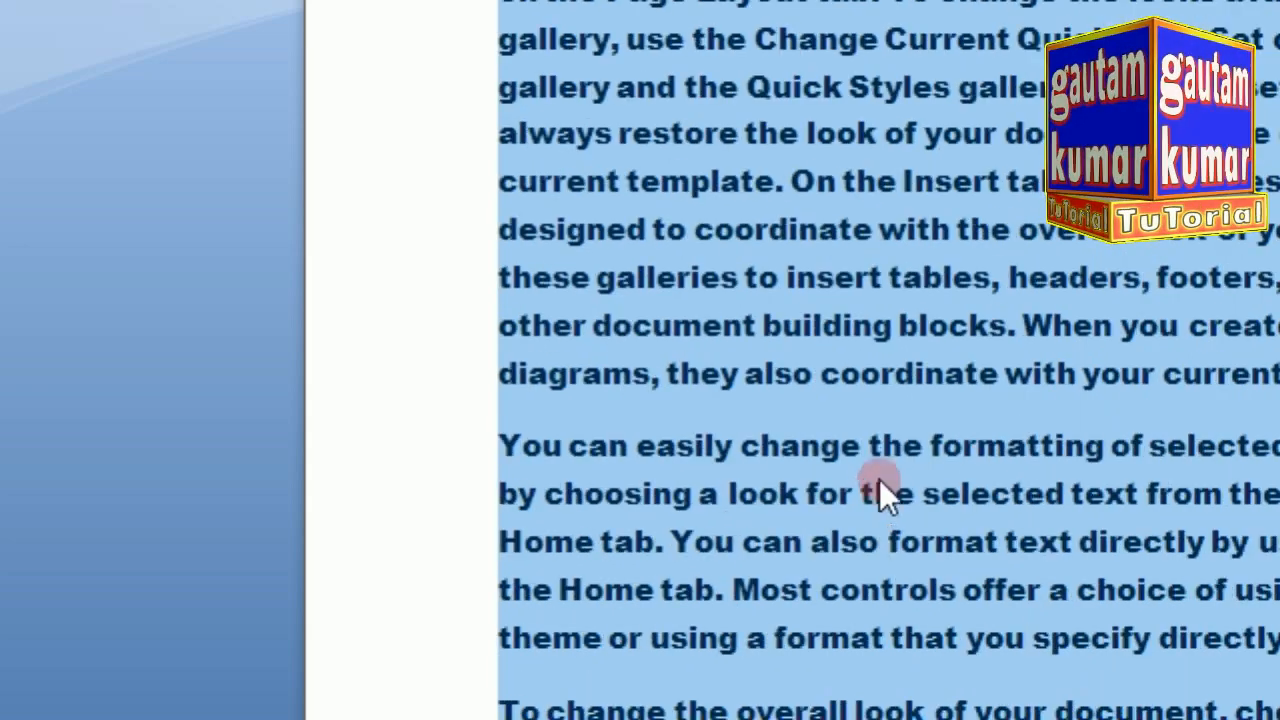
pyautogui.scroll(-8, 867, 437)
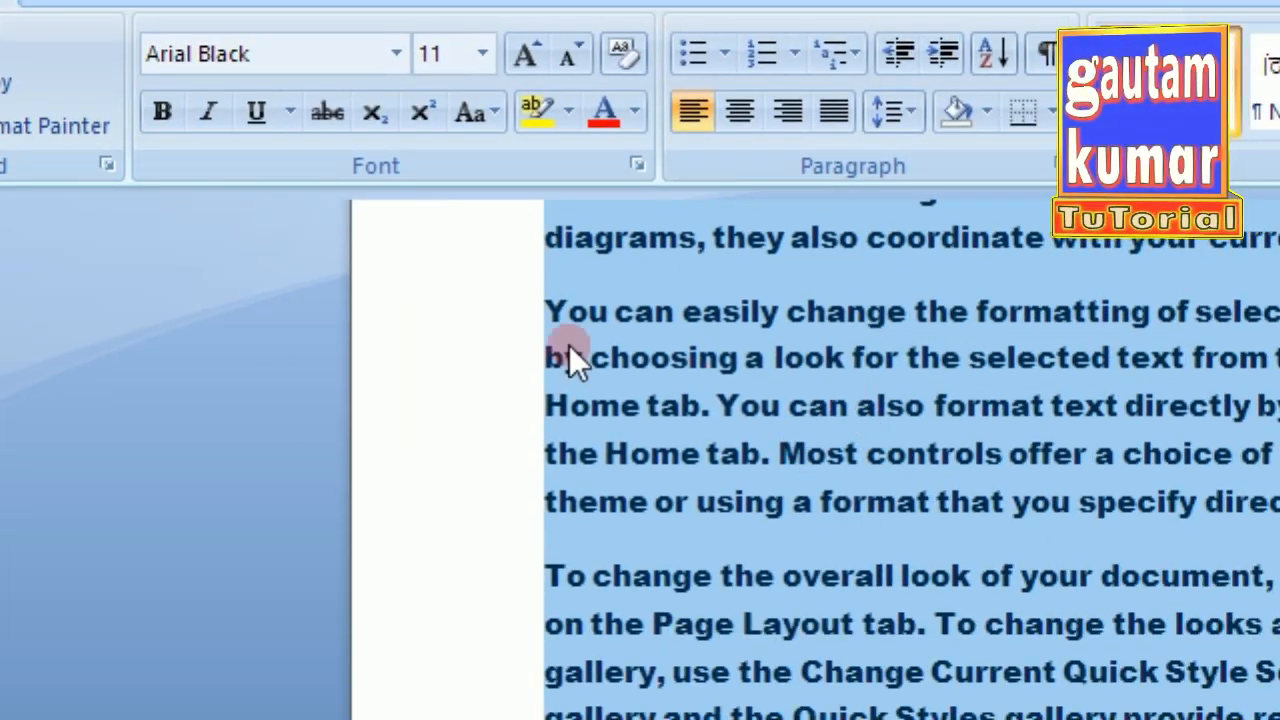
pyautogui.rightClick(761, 335)
pyautogui.click(862, 418)
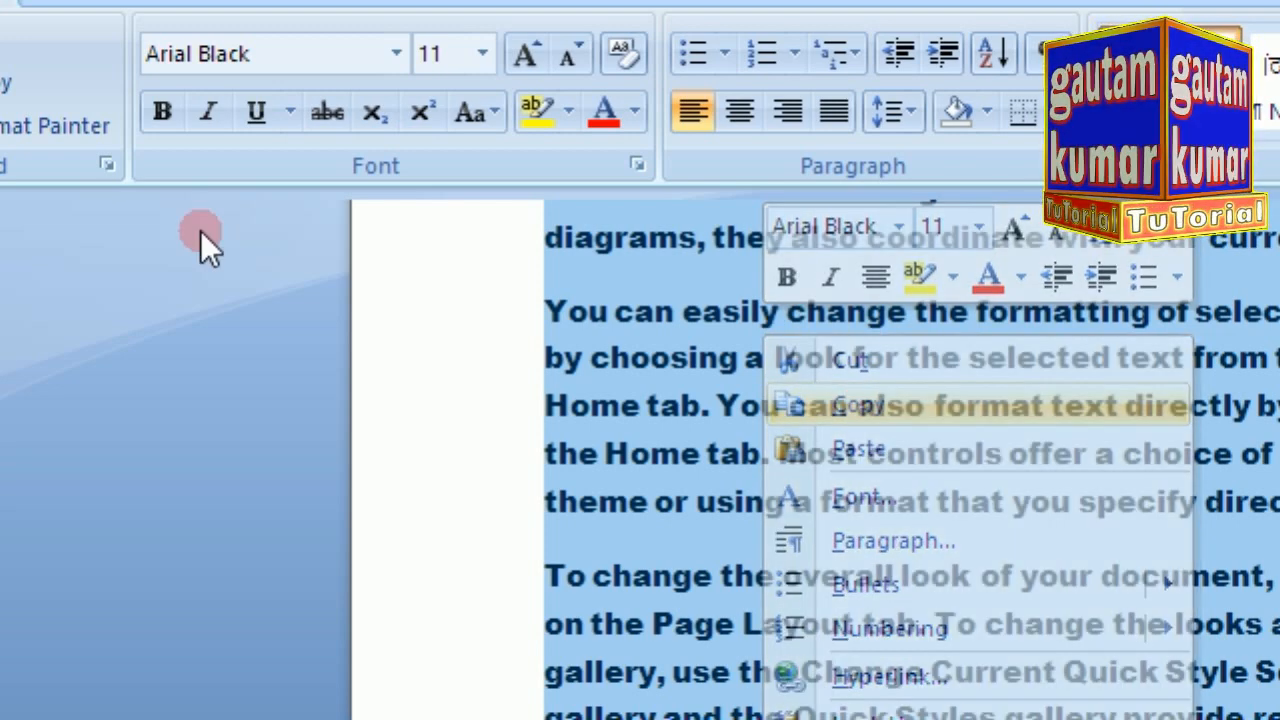
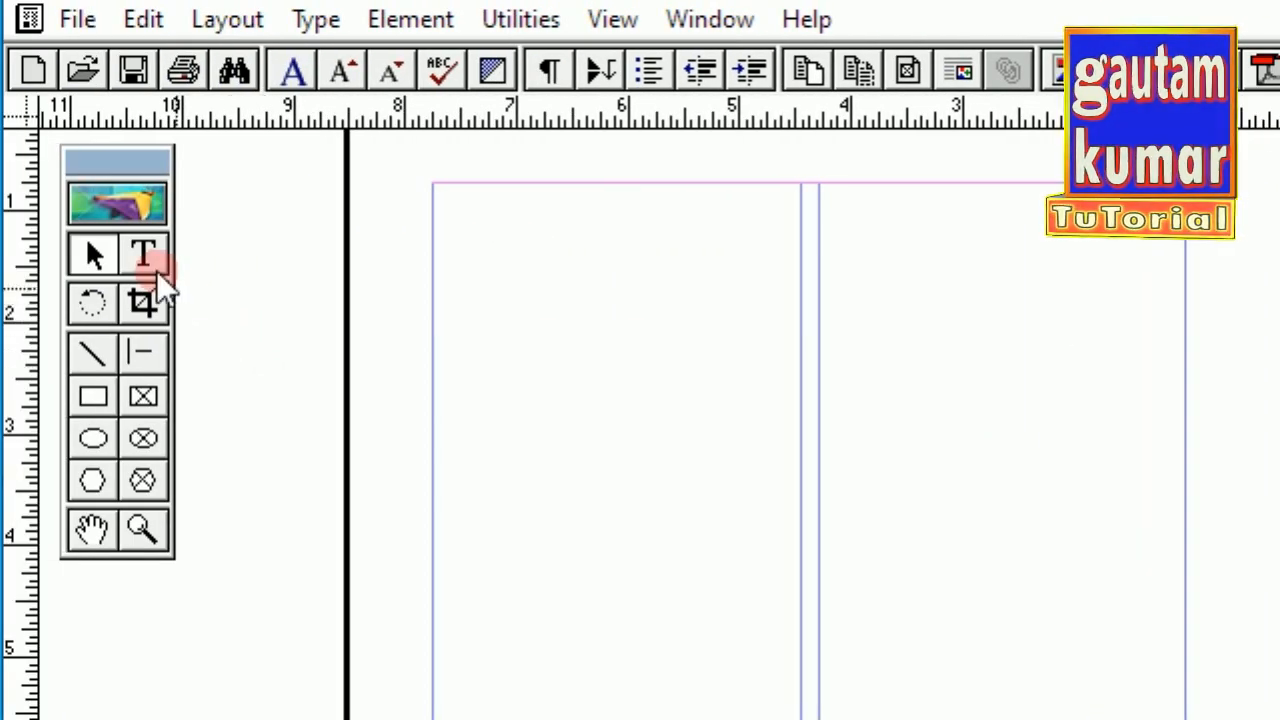
# Activate the Text tool and turn on Autoflow for the publication
pyautogui.click(148, 258)
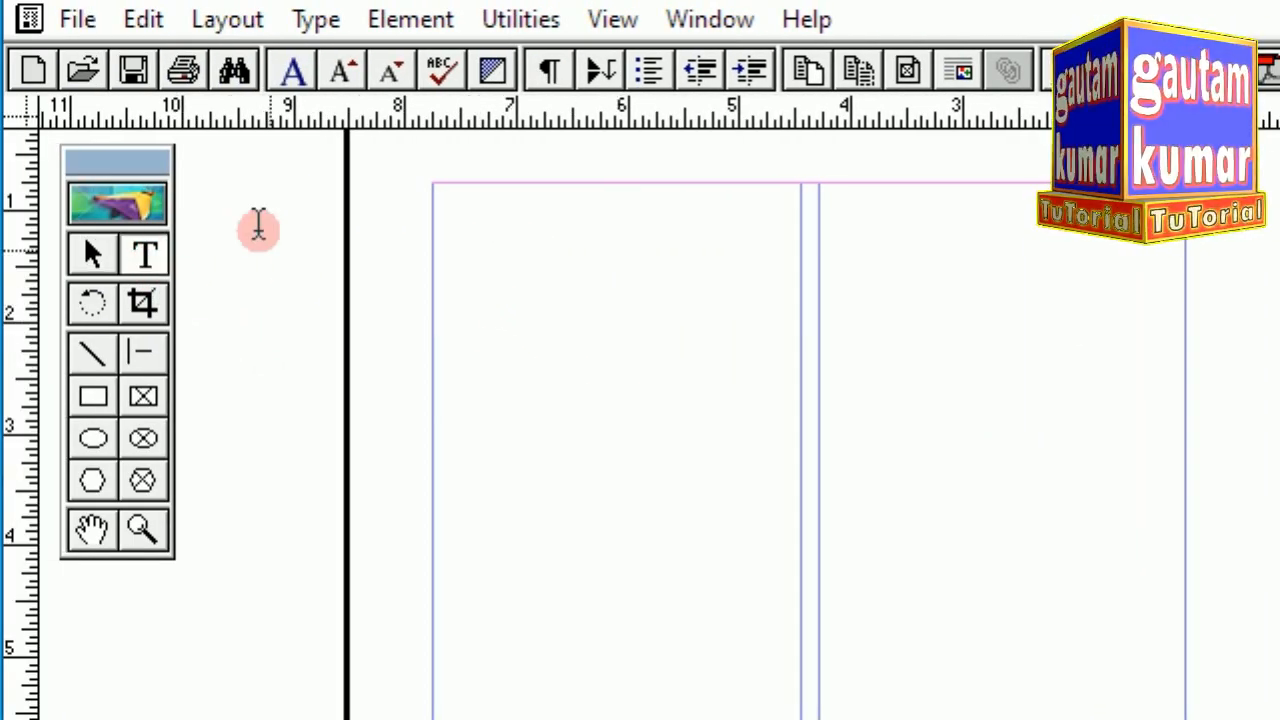
pyautogui.click(222, 19)
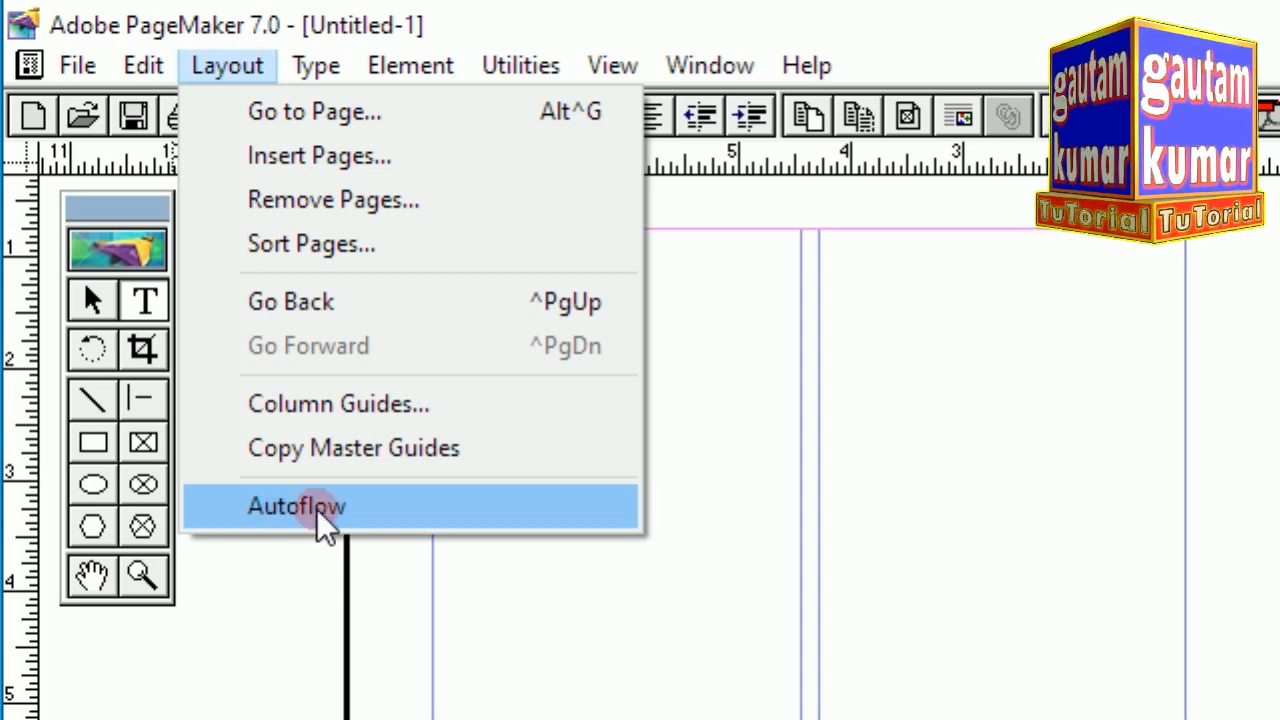
pyautogui.click(270, 525)
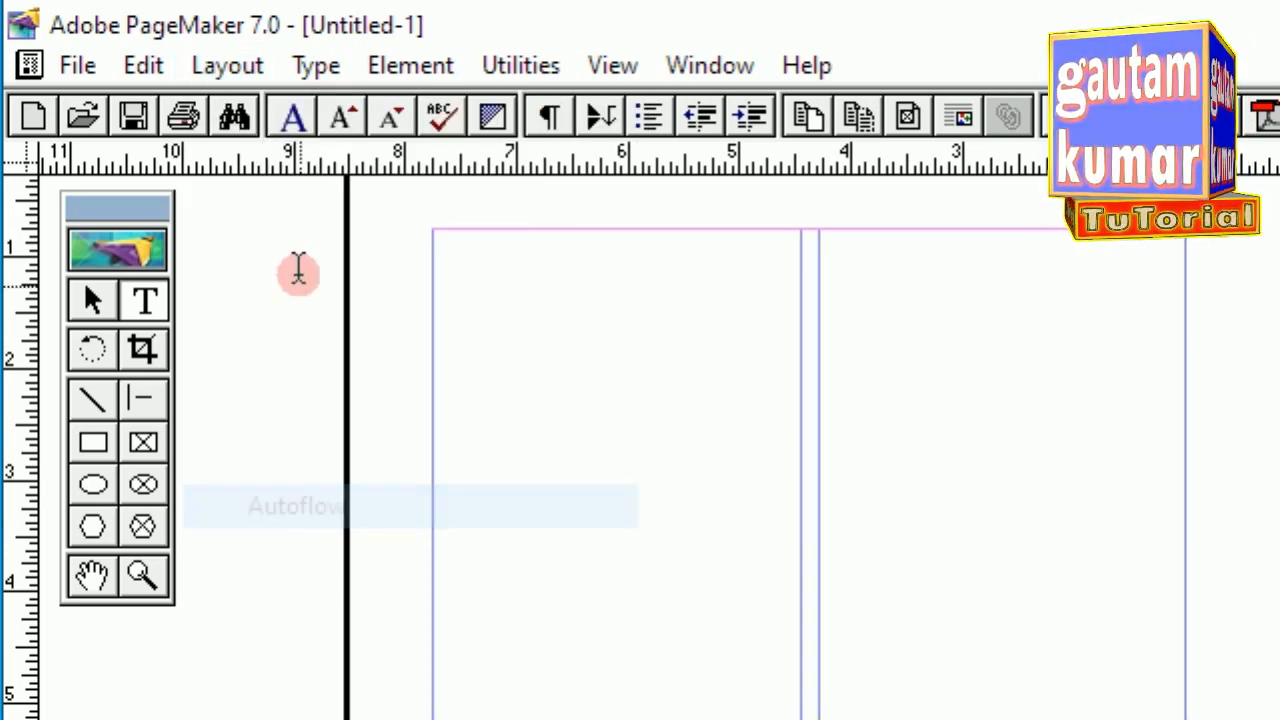
pyautogui.click(249, 63)
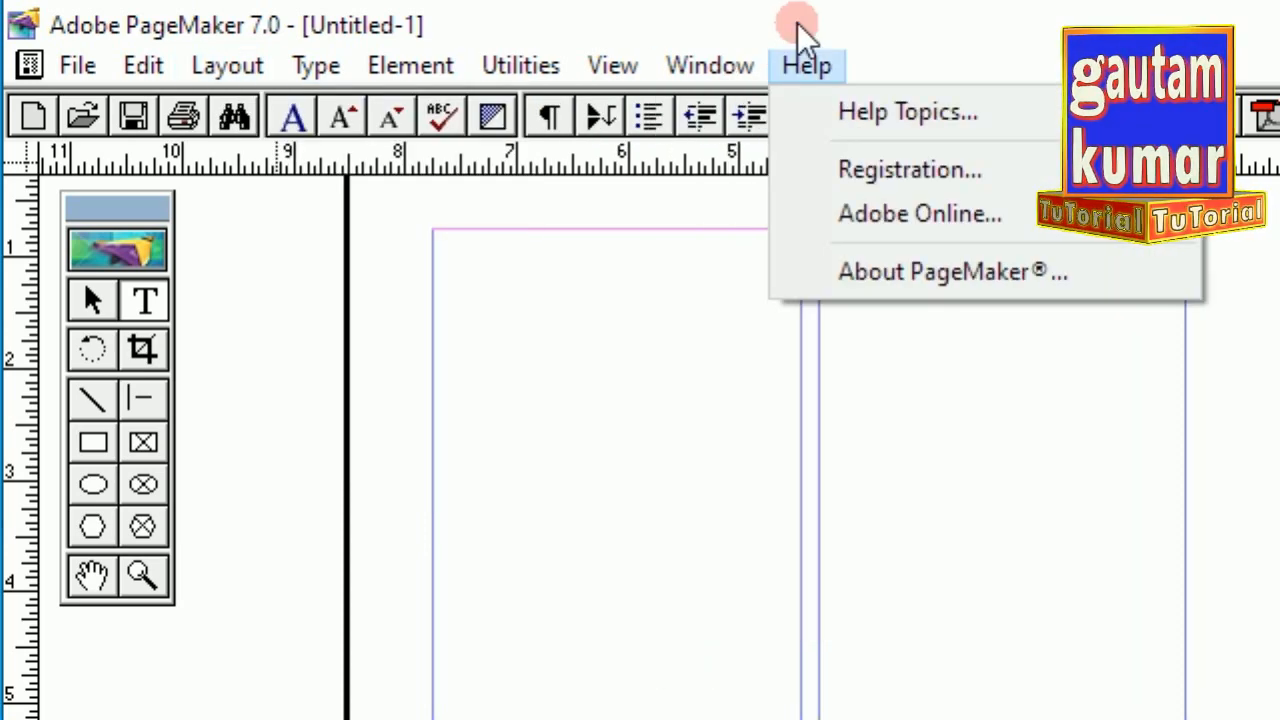
pyautogui.click(797, 34)
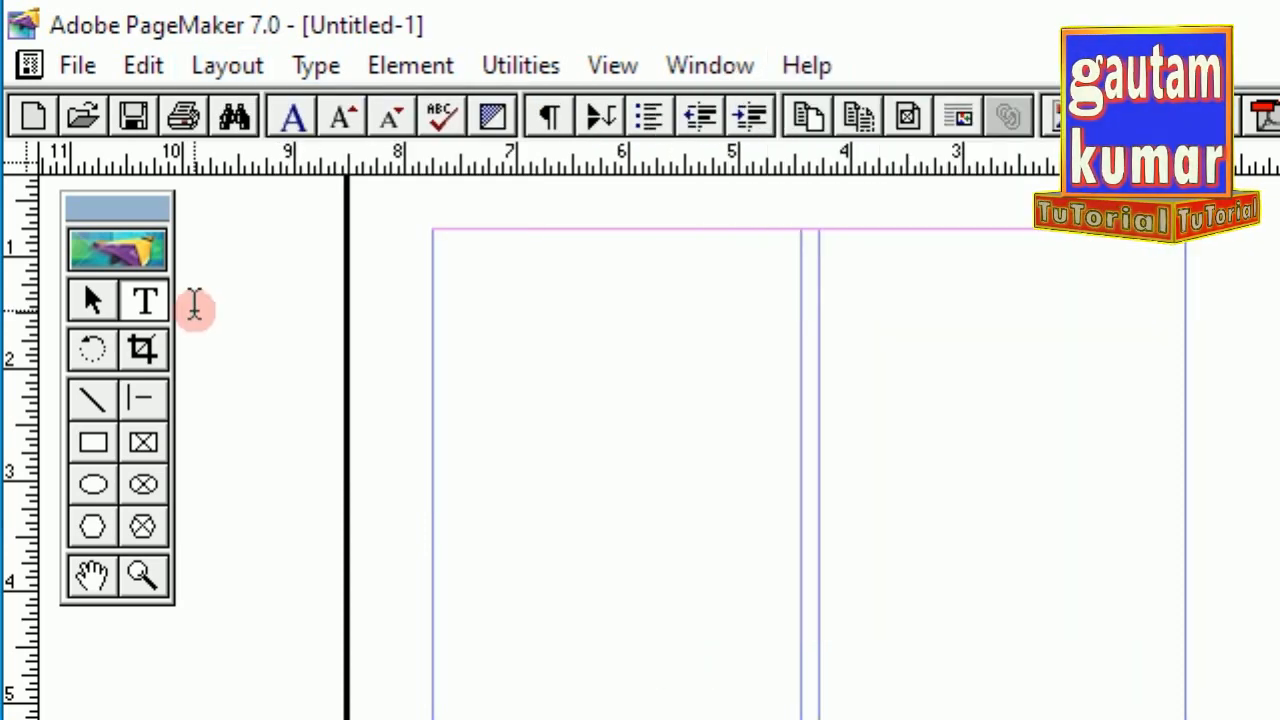
# Mark out a text area about 2.6 inches wide in page 2's first column and paste the copied text
pyautogui.moveTo(472, 334); pyautogui.dragTo(766, 520)
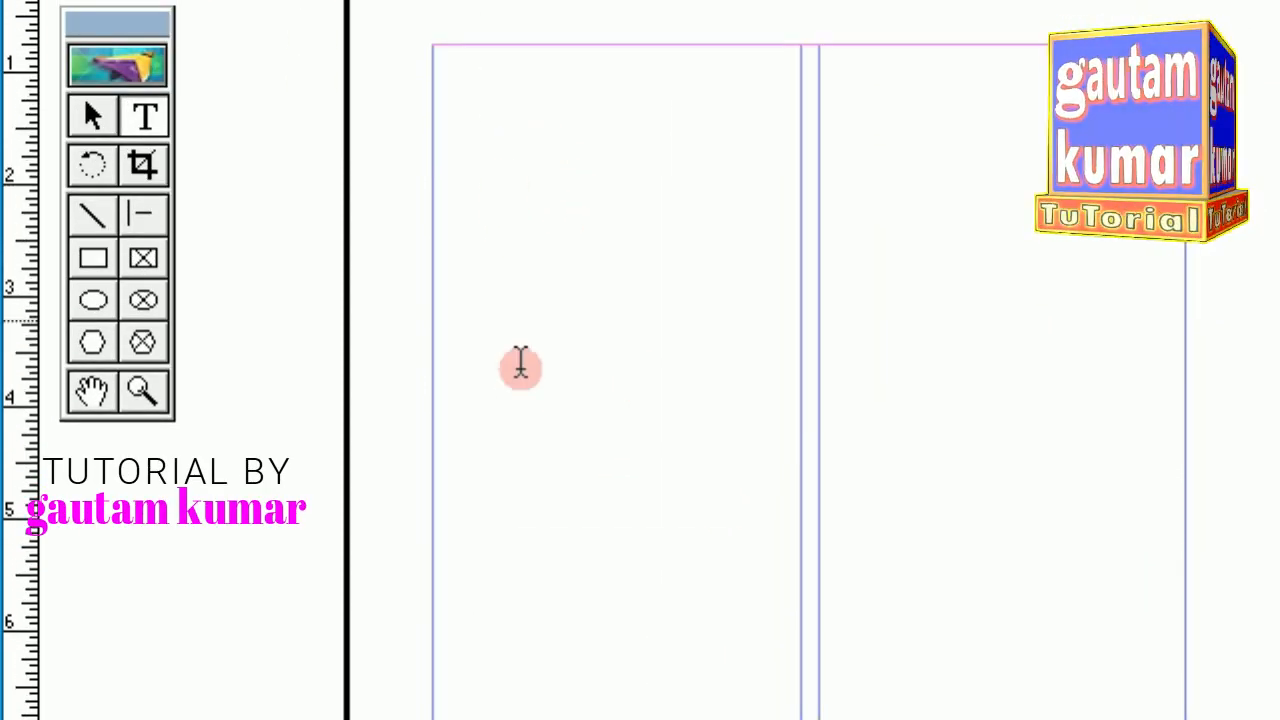
pyautogui.click(143, 65)
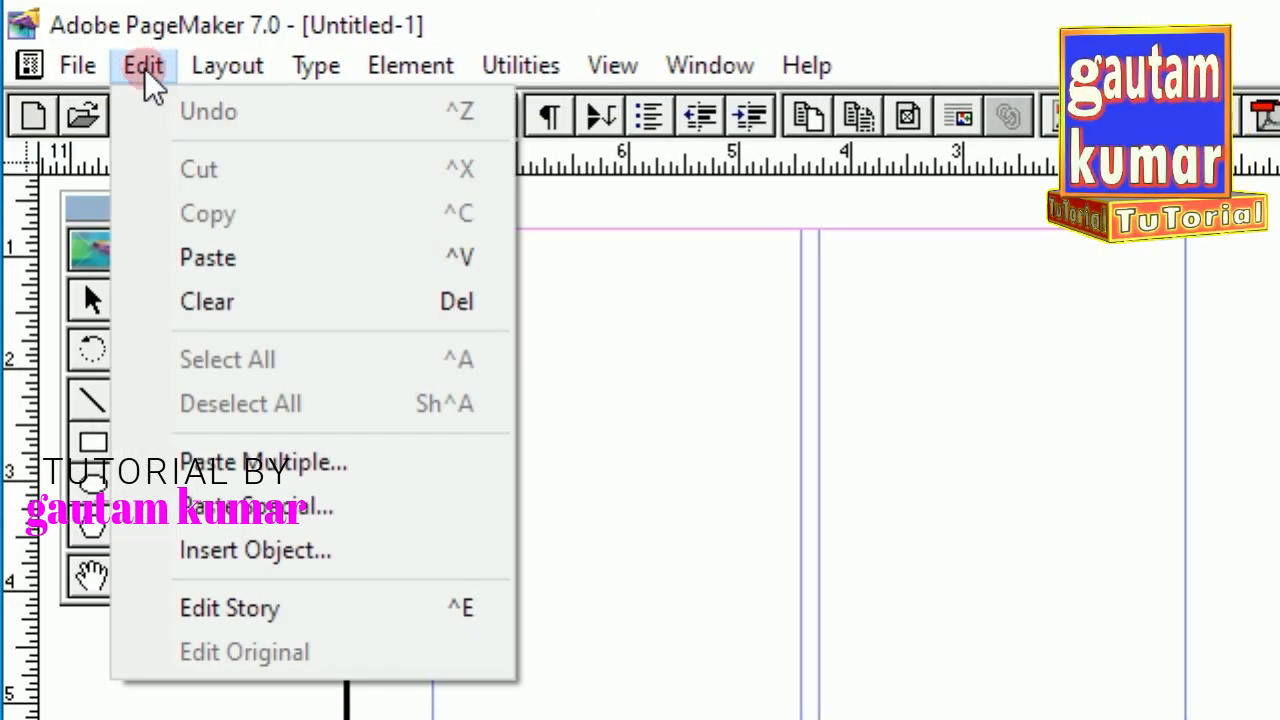
pyautogui.click(178, 256)
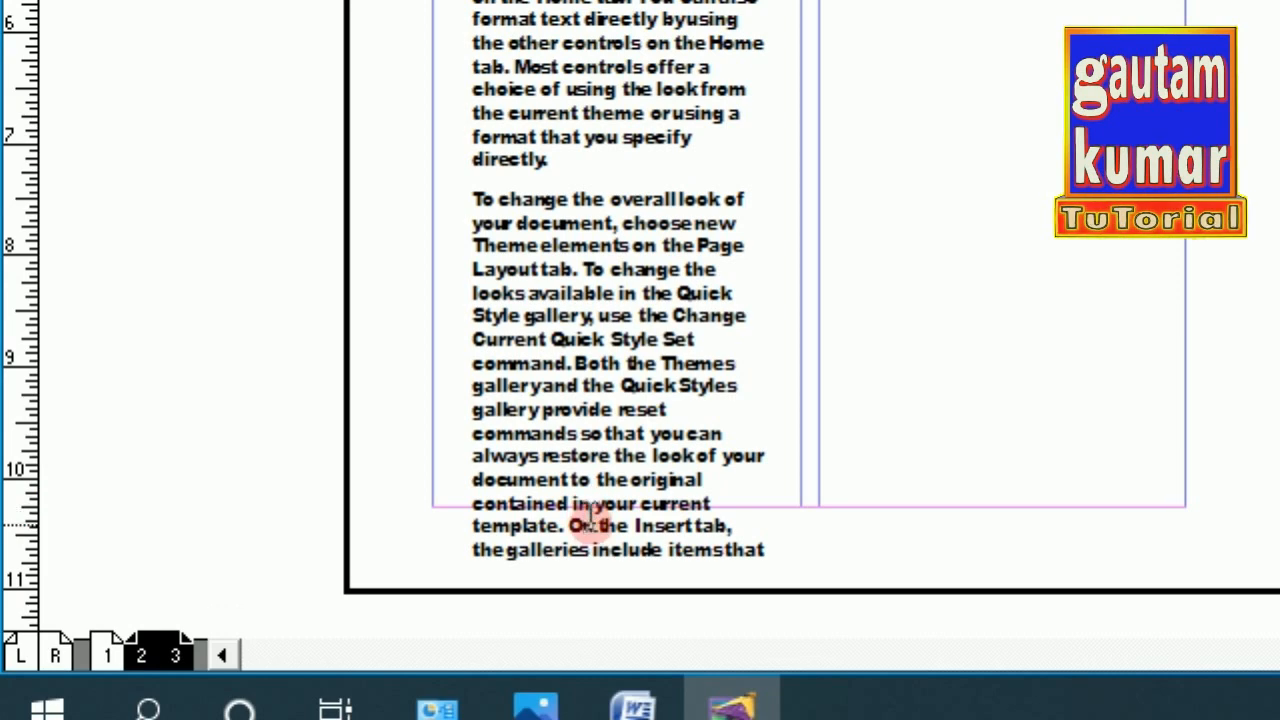
# Move the pasted text block higher in the first column and shorten its lower edge to above the bottom margin
pyautogui.click(90, 204)
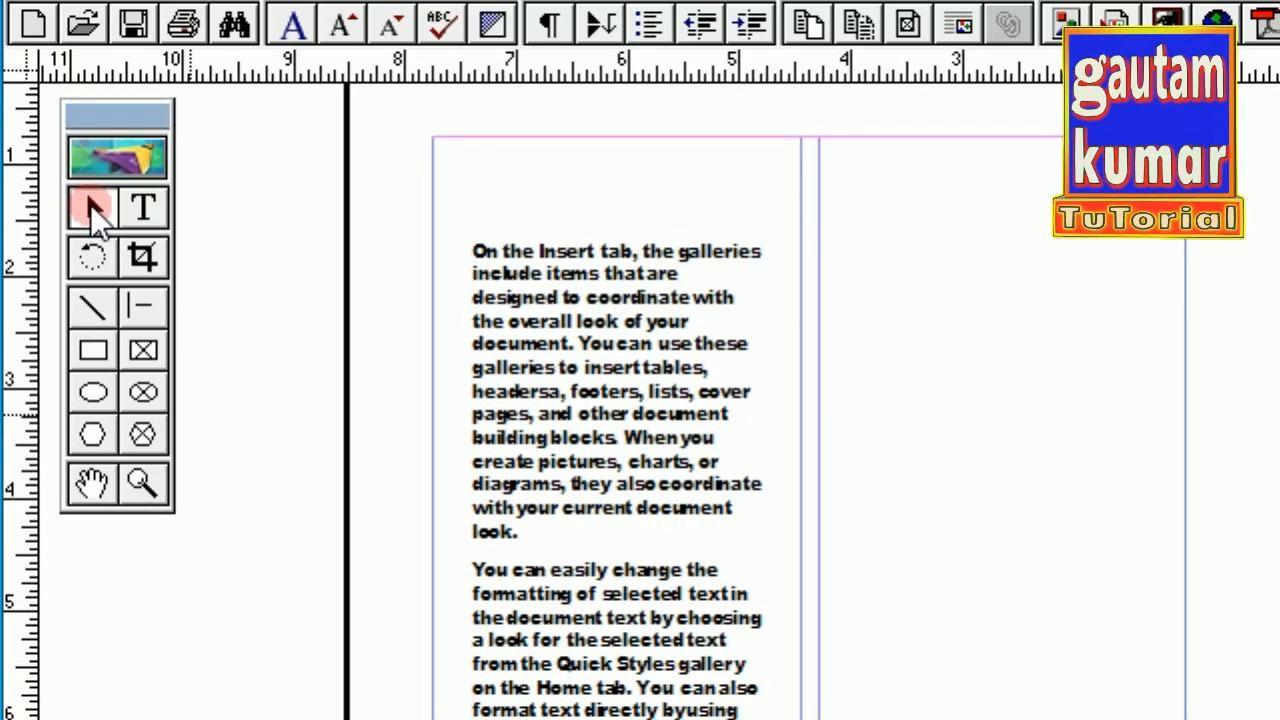
pyautogui.moveTo(543, 400); pyautogui.dragTo(551, 303)
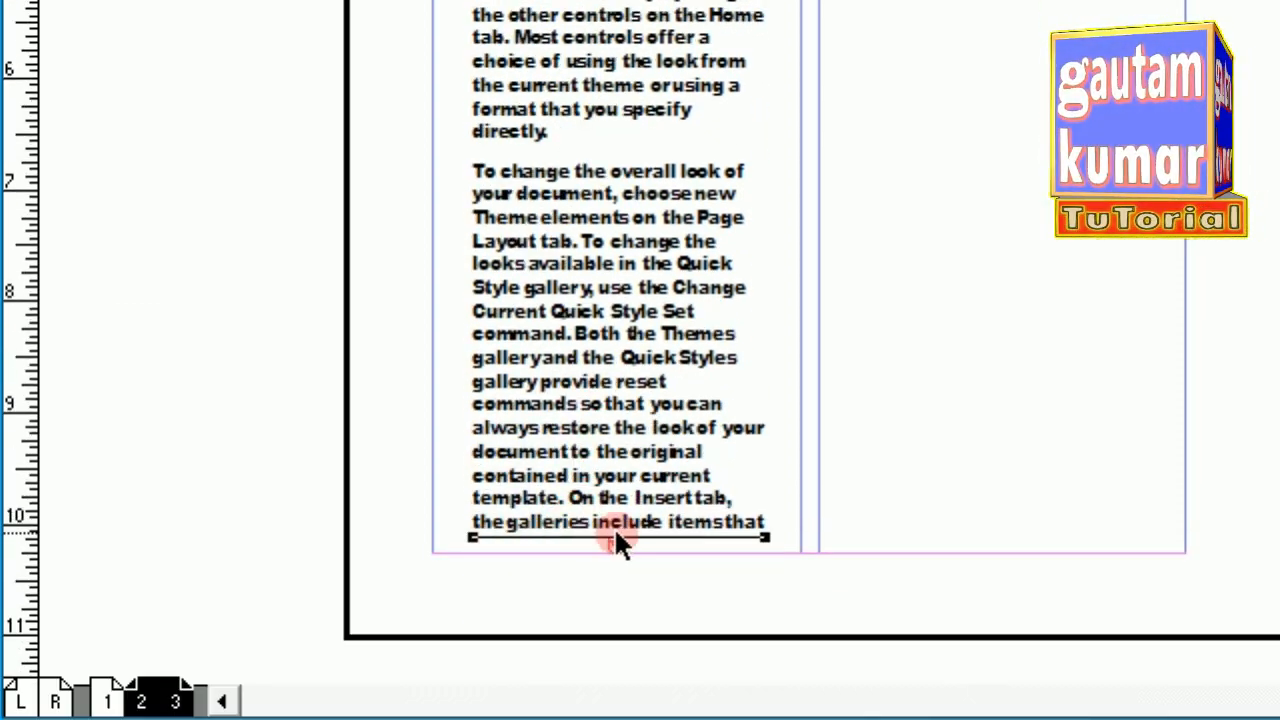
pyautogui.moveTo(617, 494); pyautogui.dragTo(616, 443)
pyautogui.moveTo(760, 440); pyautogui.dragTo(767, 415)
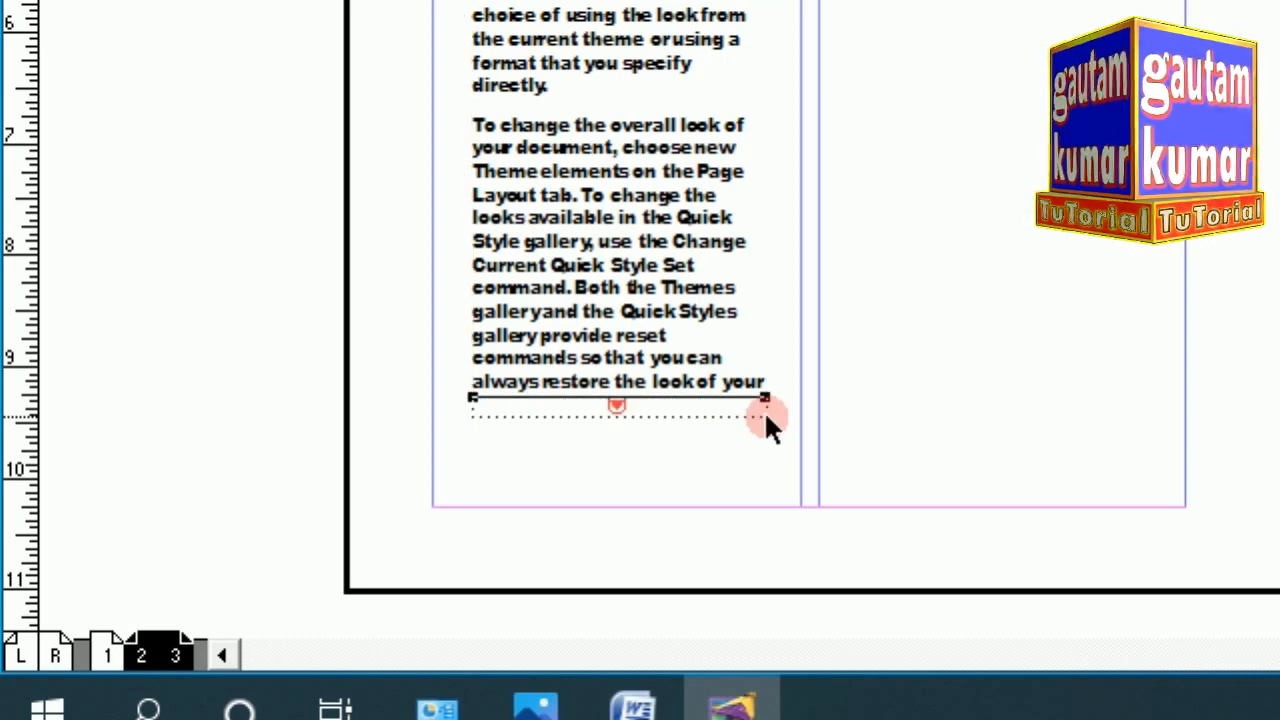
# Autoflow the leftover text from page 2's second column onto page 3 and shift both flowed blocks slightly down
pyautogui.click(616, 402)
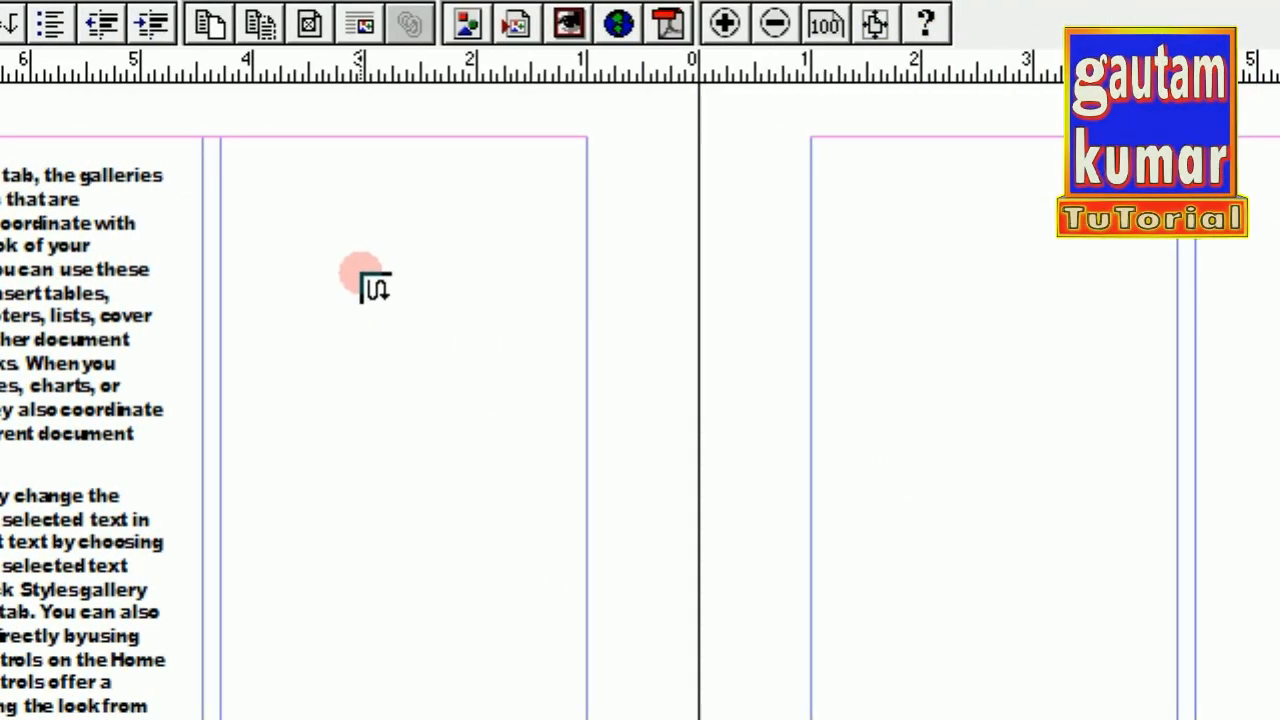
pyautogui.click(352, 207)
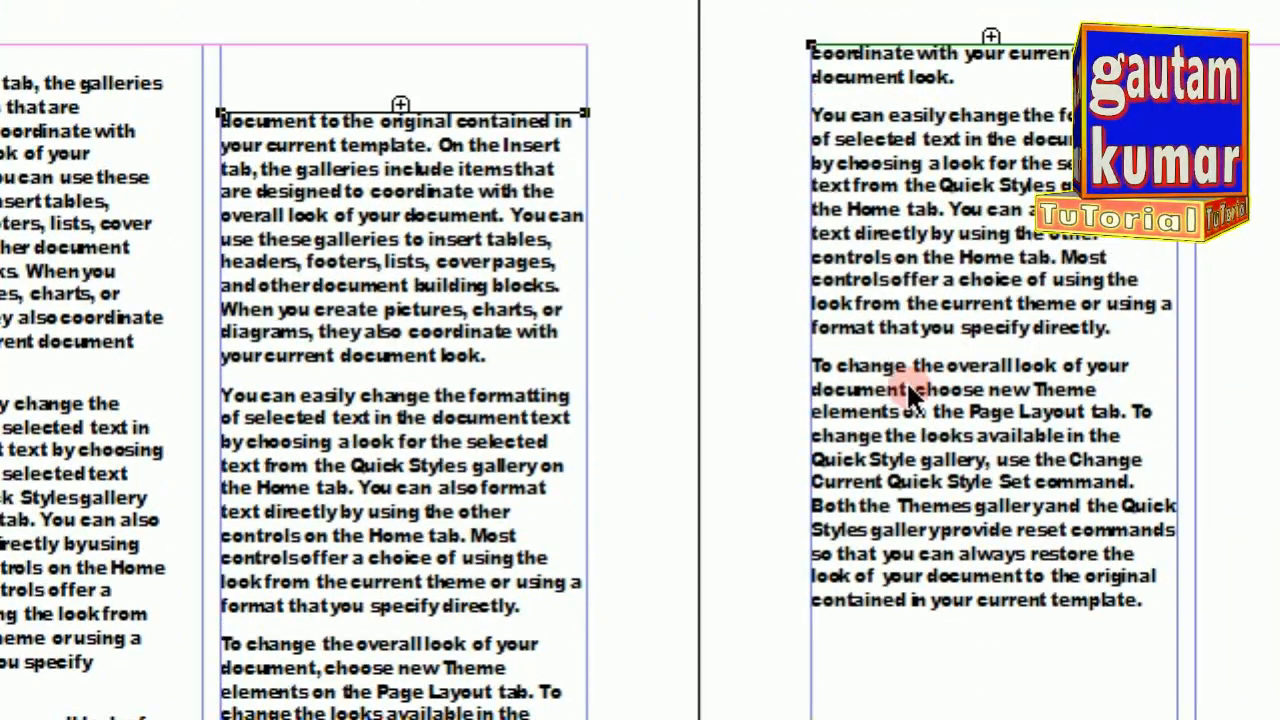
pyautogui.moveTo(912, 342); pyautogui.dragTo(914, 370)
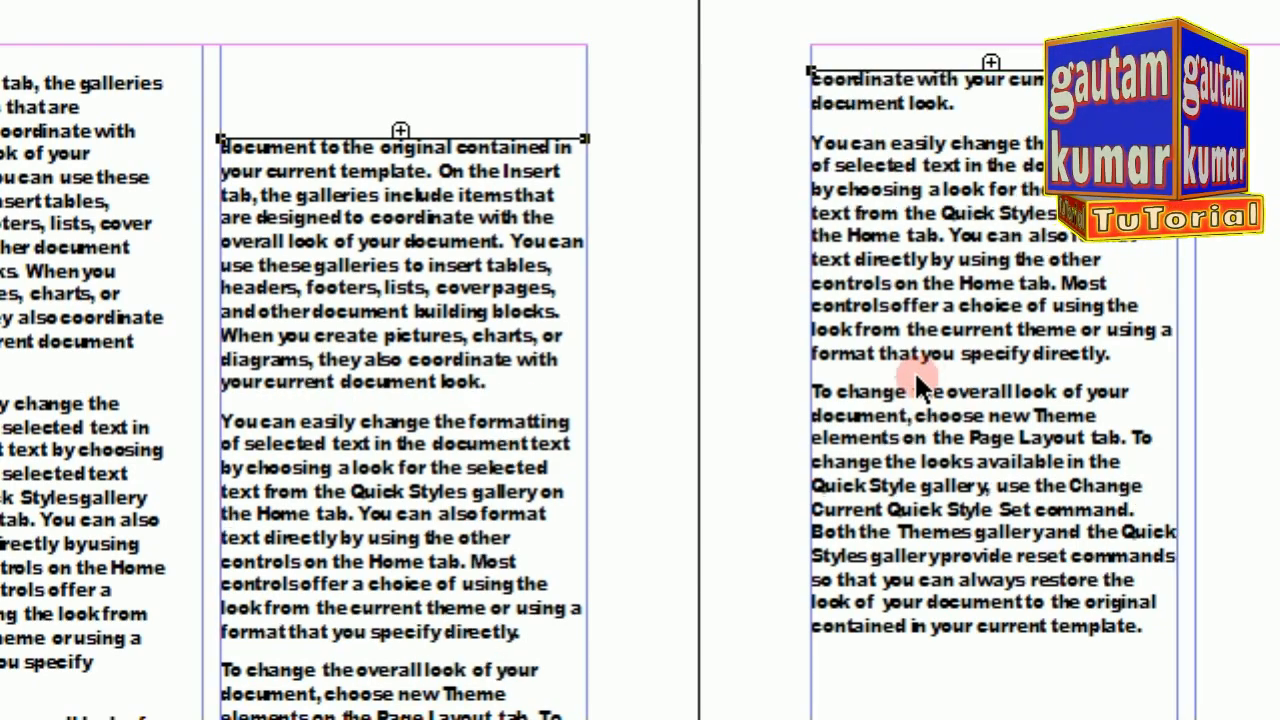
pyautogui.scroll(-6, 500, 425)
pyautogui.scroll(5, 817, 176)
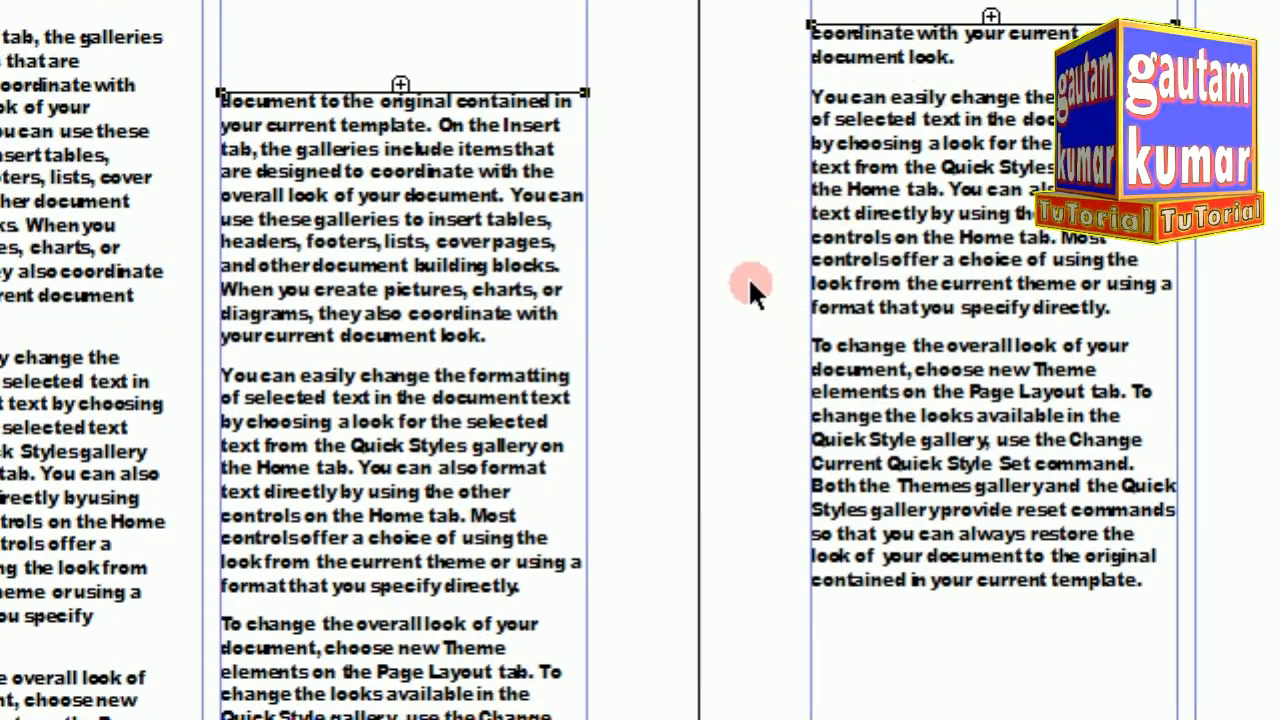
# Reposition the autoflowed blocks in page 2's second column and page 3's first column individually
pyautogui.click(748, 277)
pyautogui.click(478, 345)
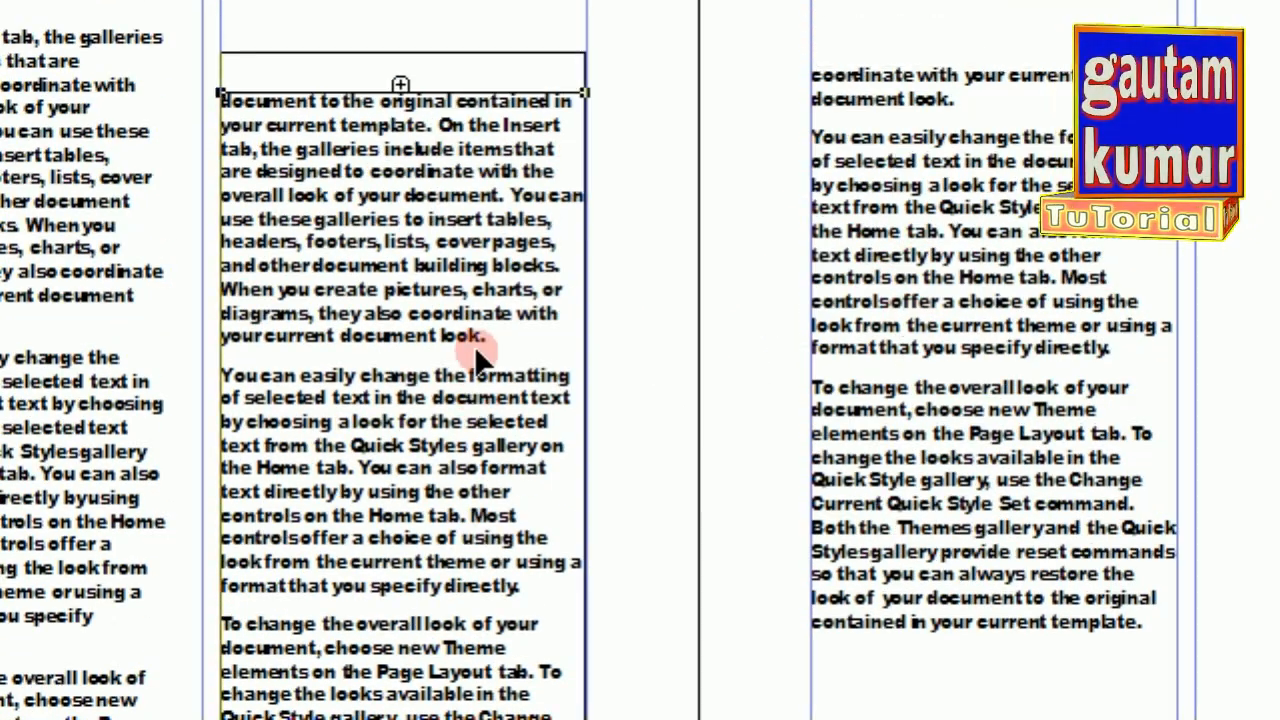
pyautogui.moveTo(476, 340); pyautogui.dragTo(476, 340)
pyautogui.moveTo(930, 278); pyautogui.dragTo(932, 322)
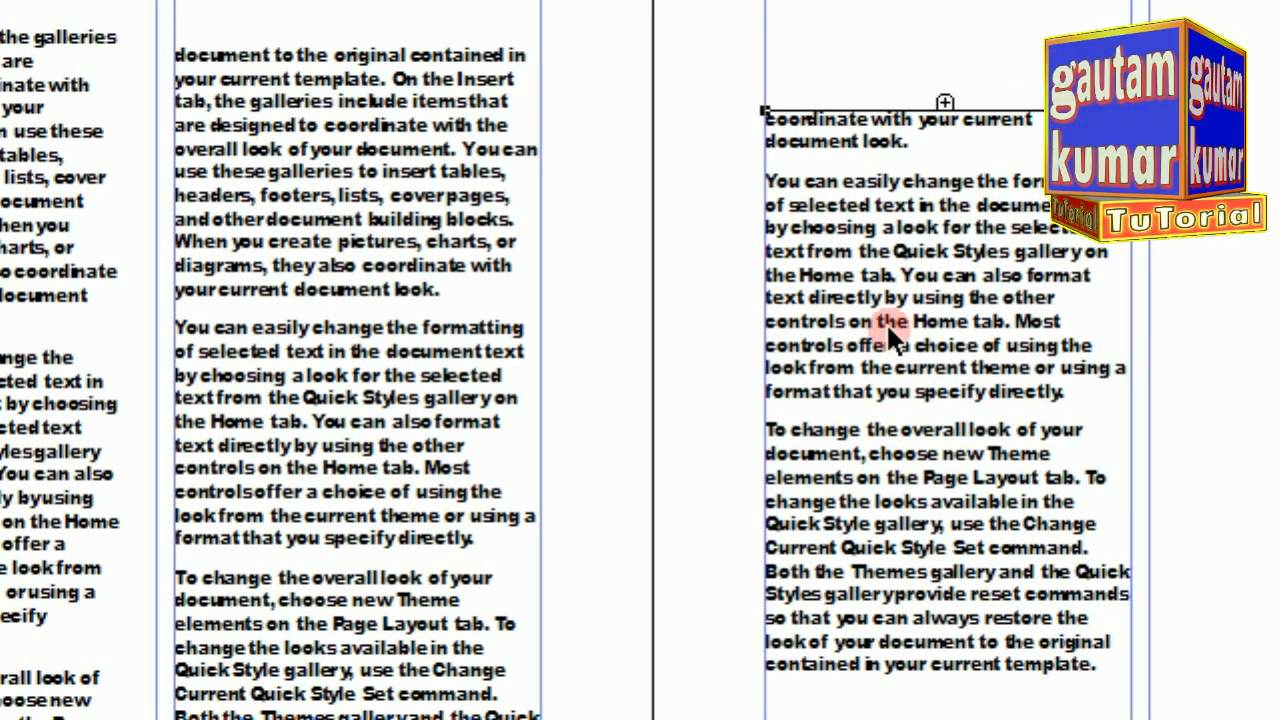
pyautogui.click(455, 354)
pyautogui.moveTo(410, 355); pyautogui.dragTo(411, 334)
pyautogui.moveTo(836, 268); pyautogui.dragTo(840, 239)
pyautogui.moveTo(281, 324); pyautogui.dragTo(286, 337)
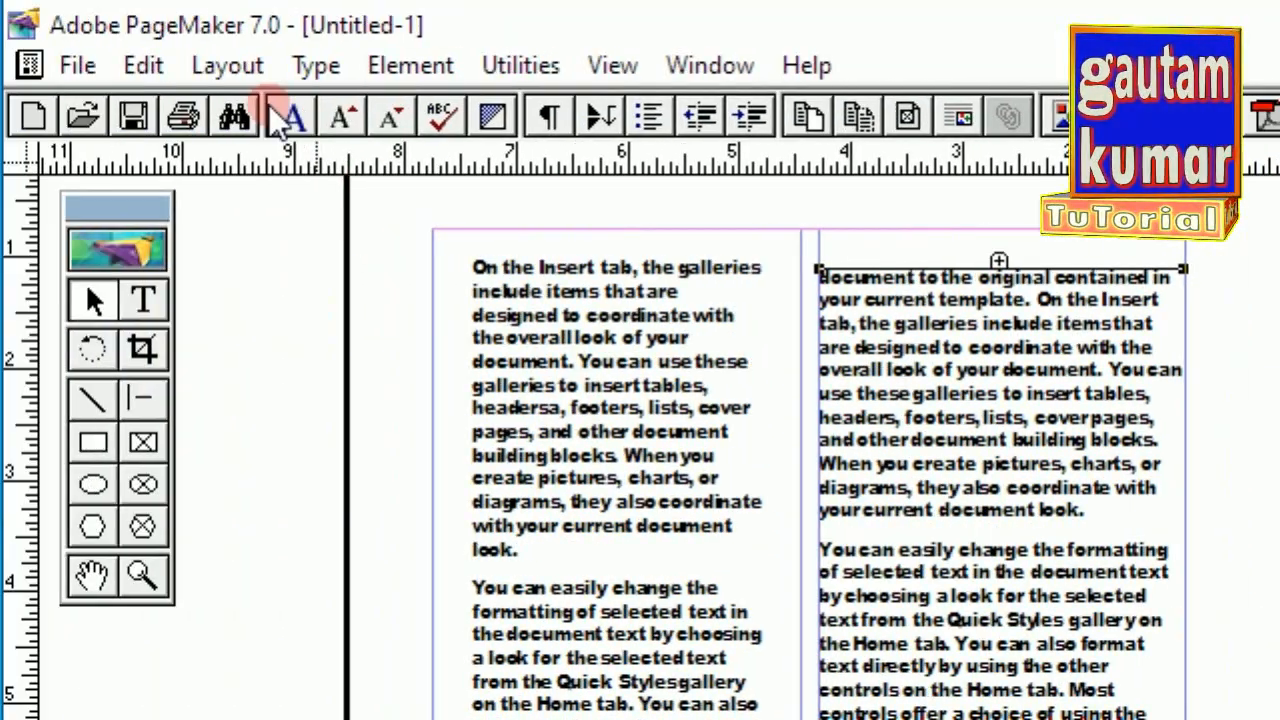
# Check the Autoflow setting among the layout commands
pyautogui.click(240, 66)
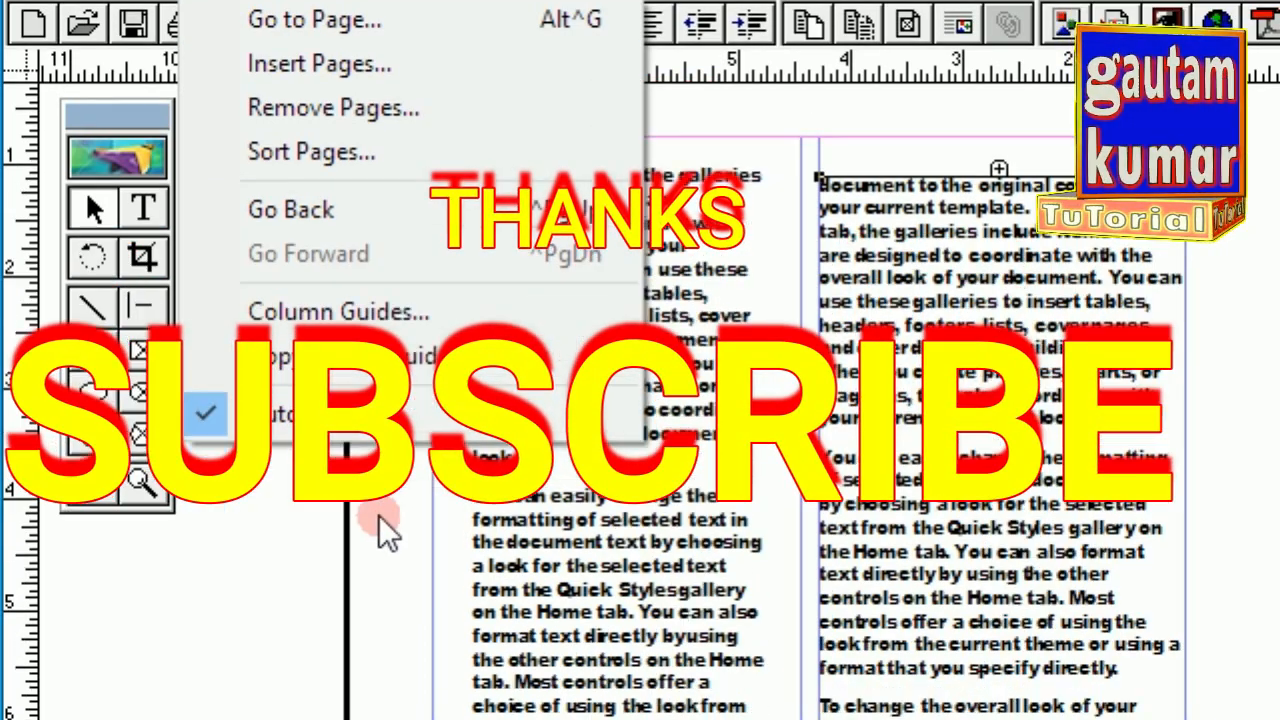
pyautogui.click(379, 607)
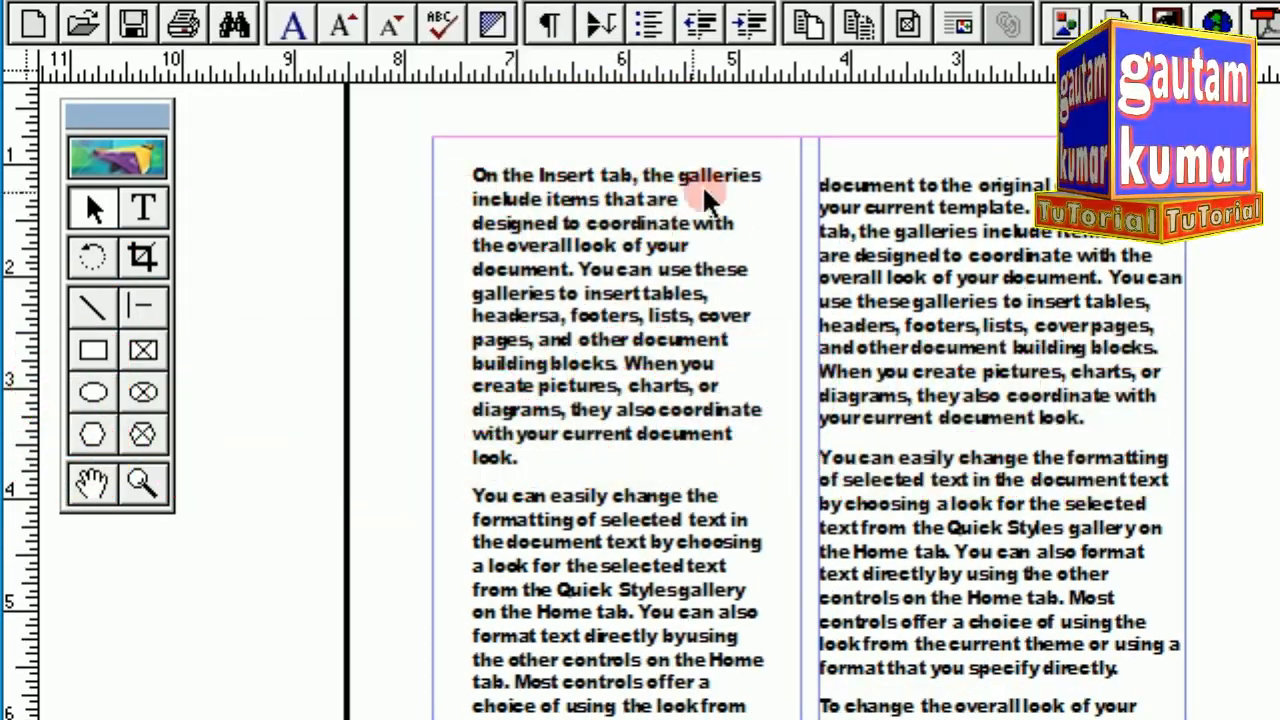